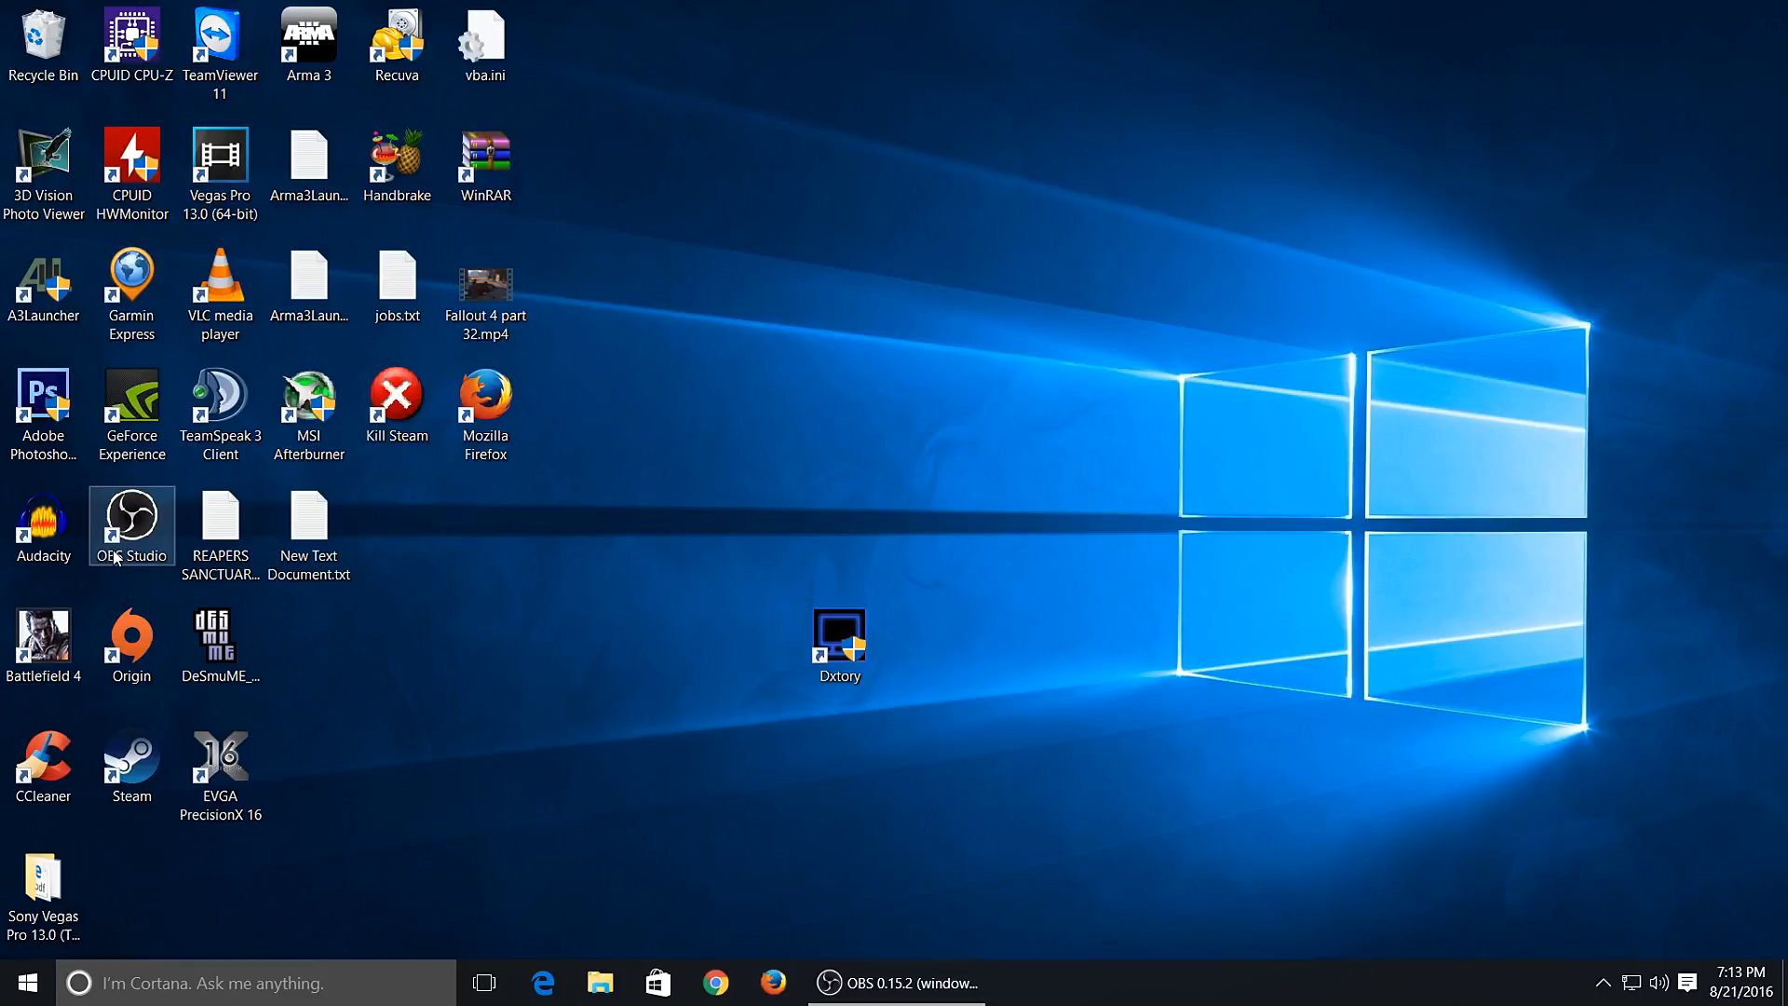
- Launch Dxtory from its desktop shortcut and show its overlay settings
{"action": "right_click", "coordinate": [824, 645]}
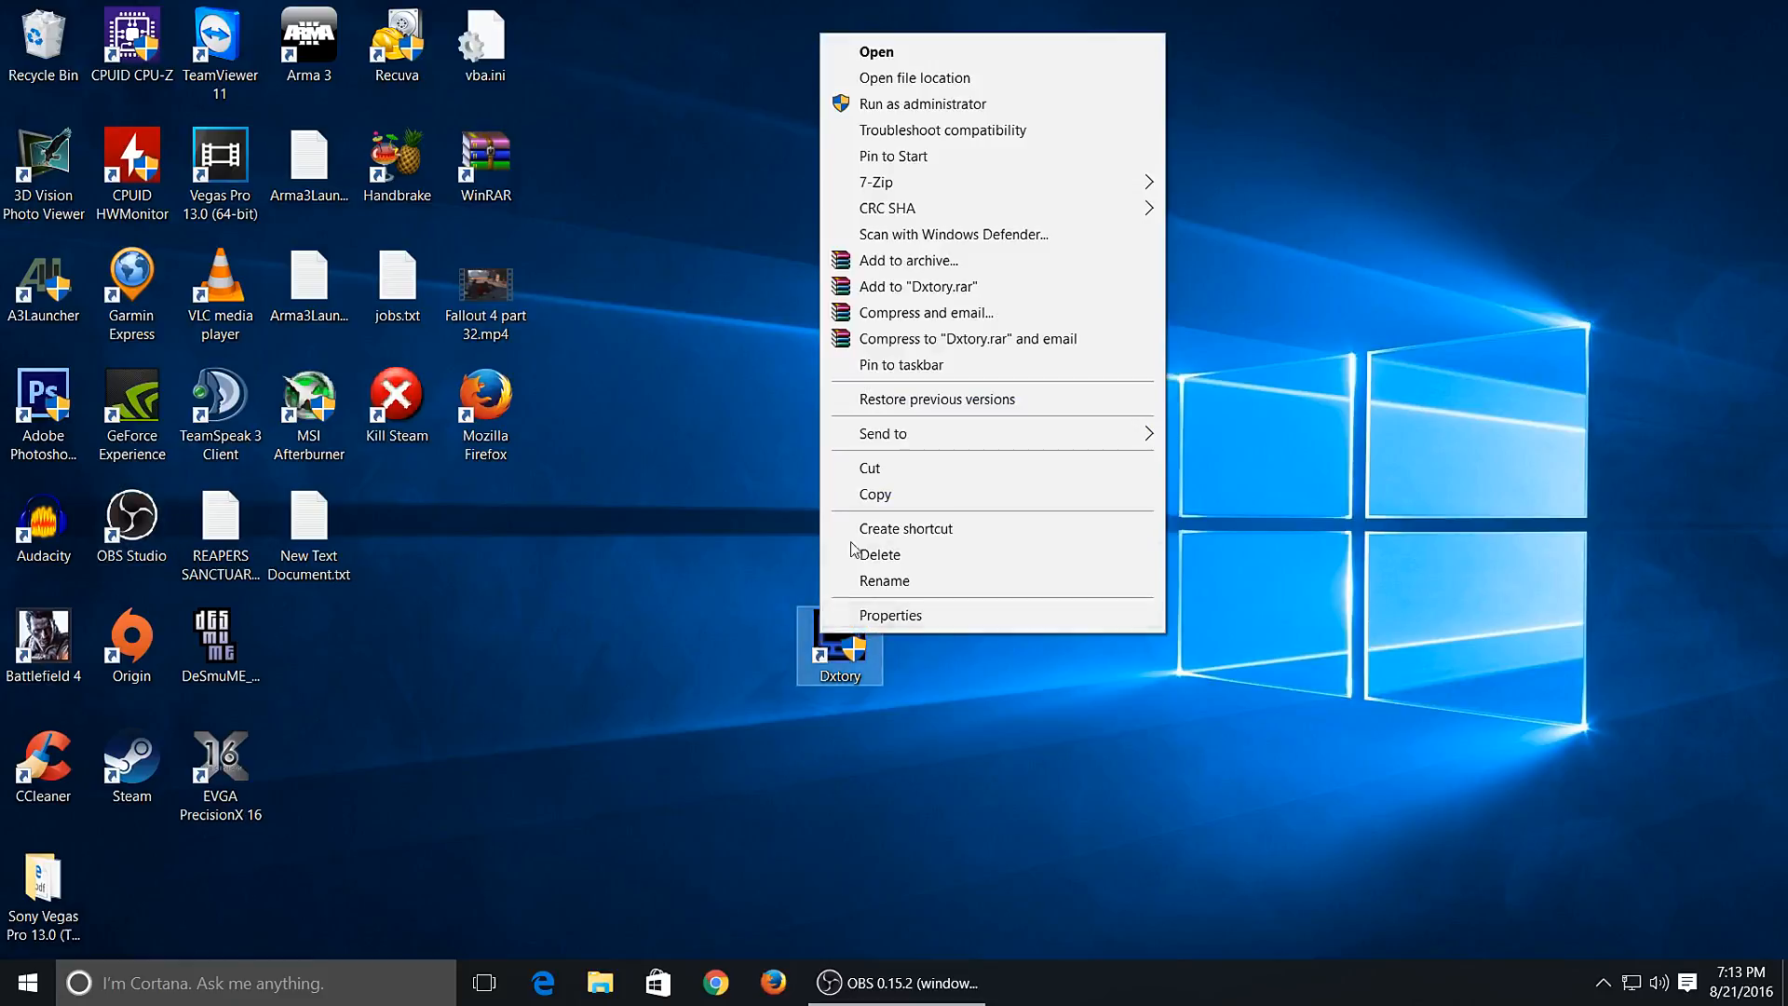
{"action": "left_click", "coordinate": [847, 48]}
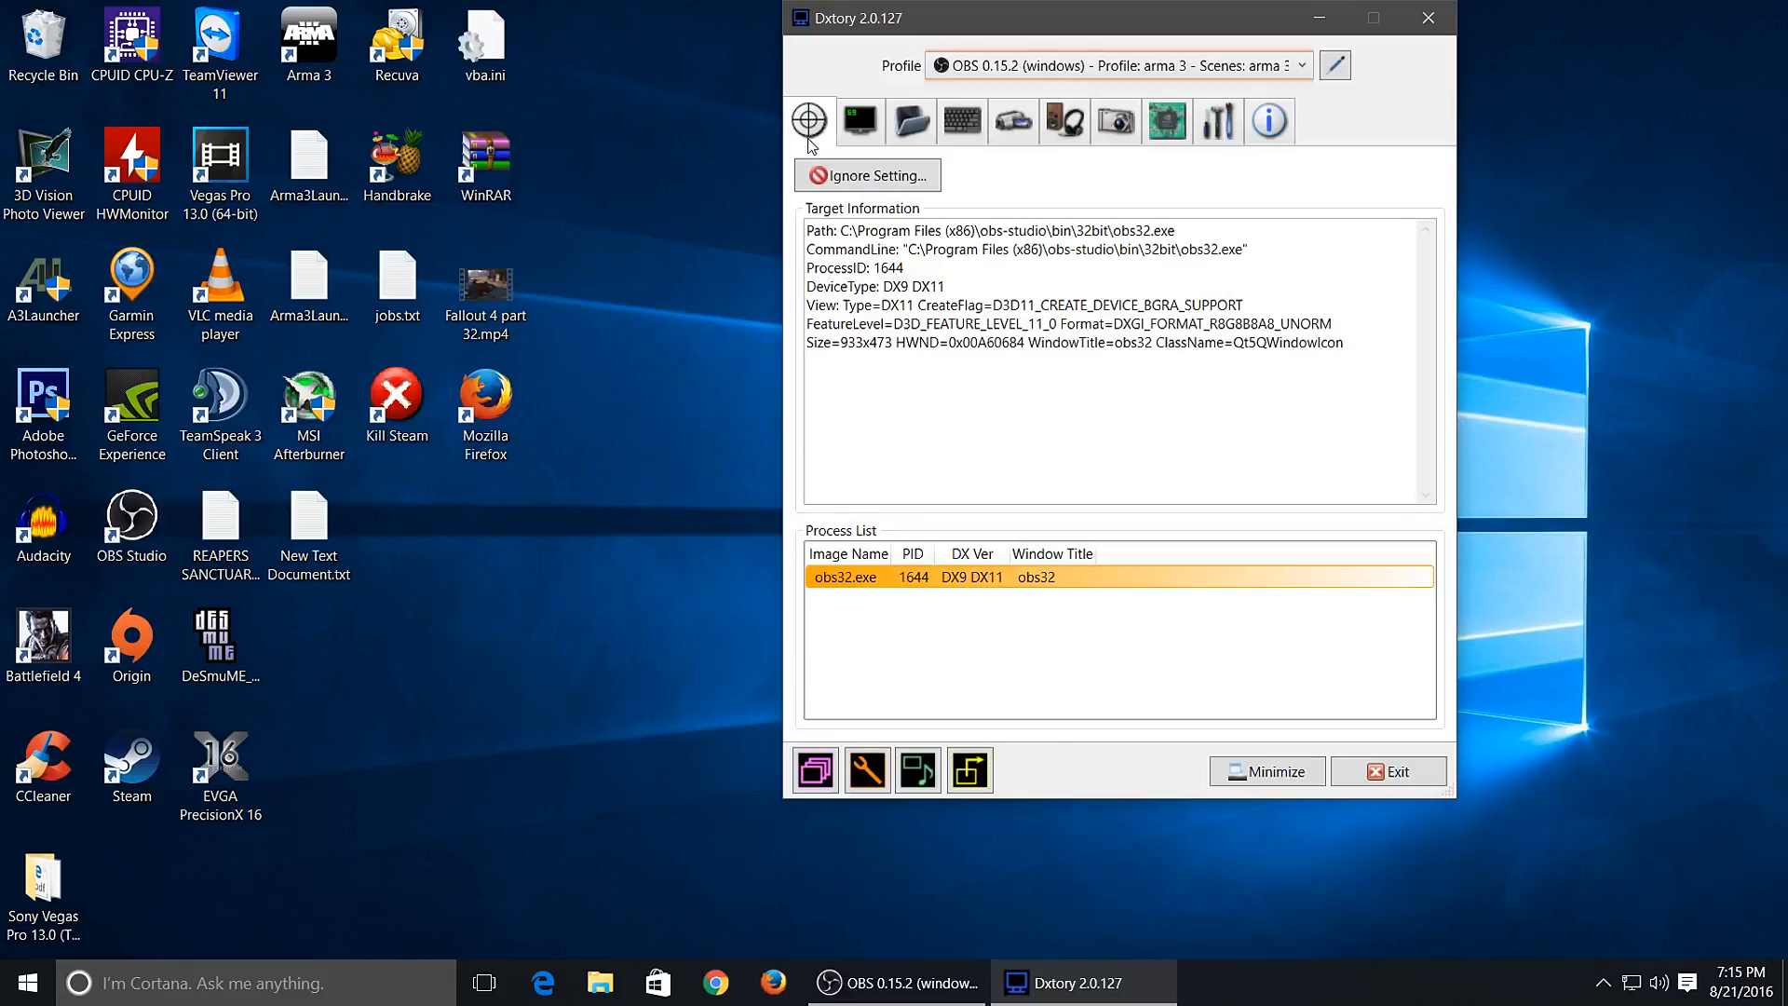
{"action": "left_click", "coordinate": [868, 131]}
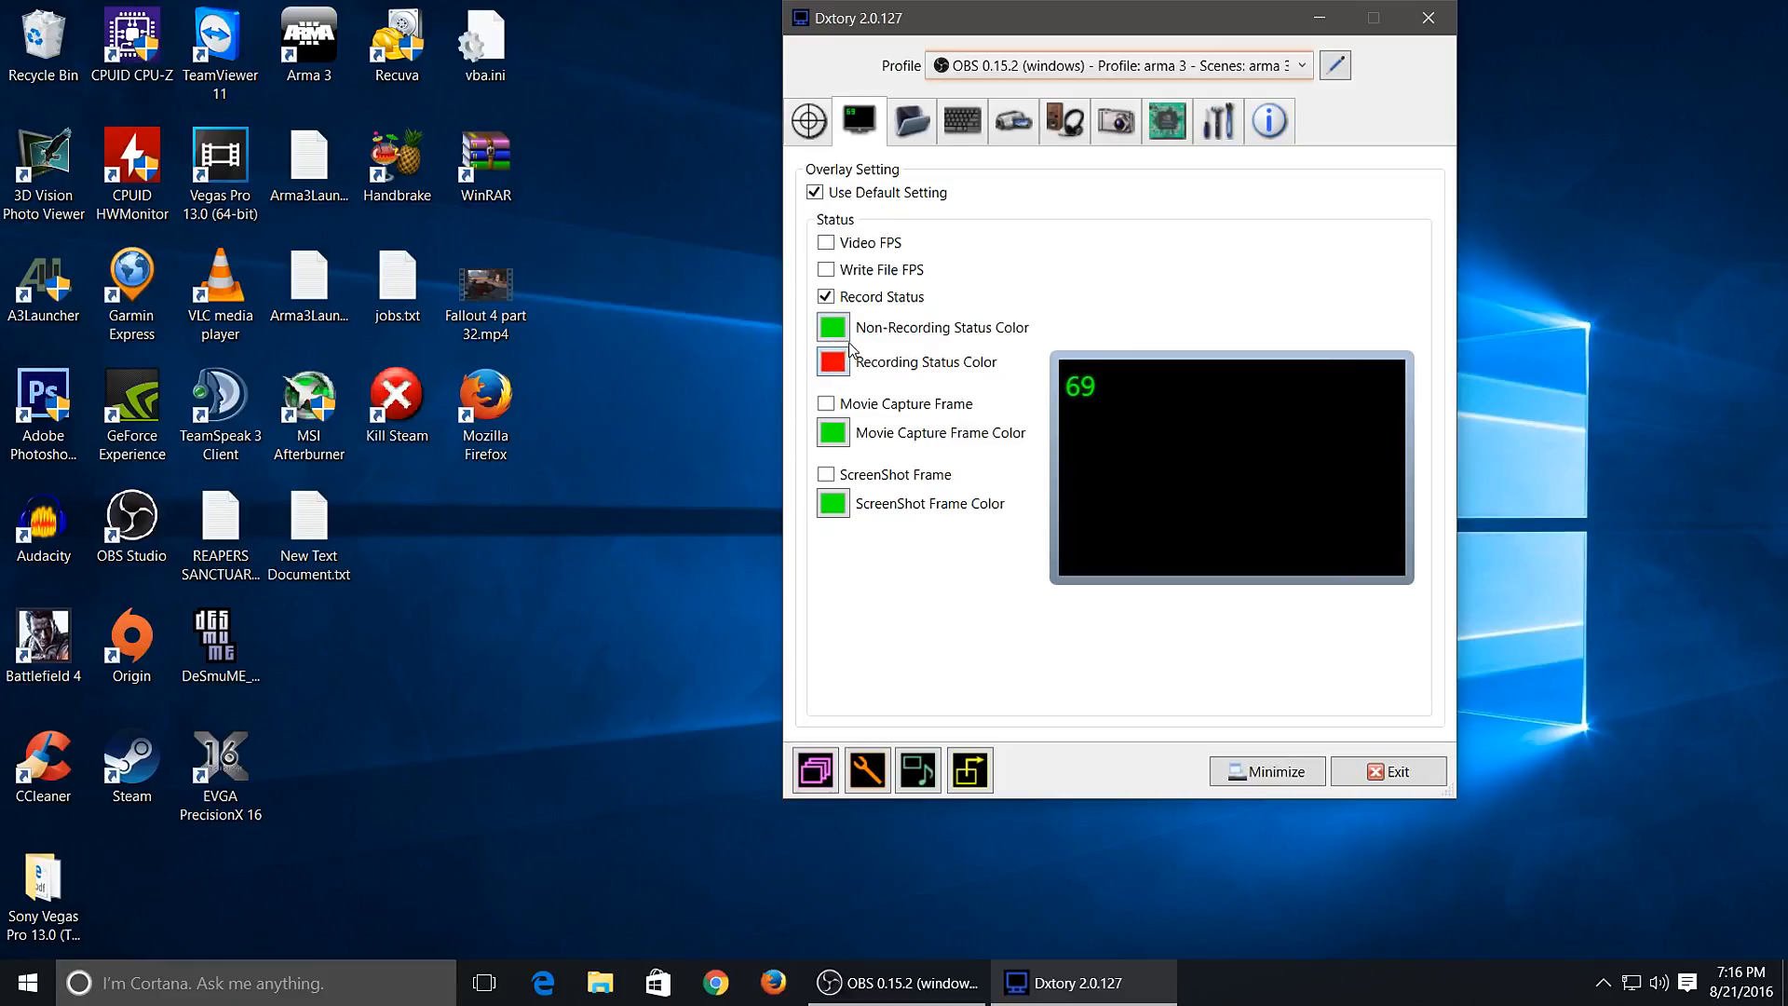
- Add Local Disk (C:) as a folder to save movies in the folder settings
{"action": "left_click", "coordinate": [909, 126]}
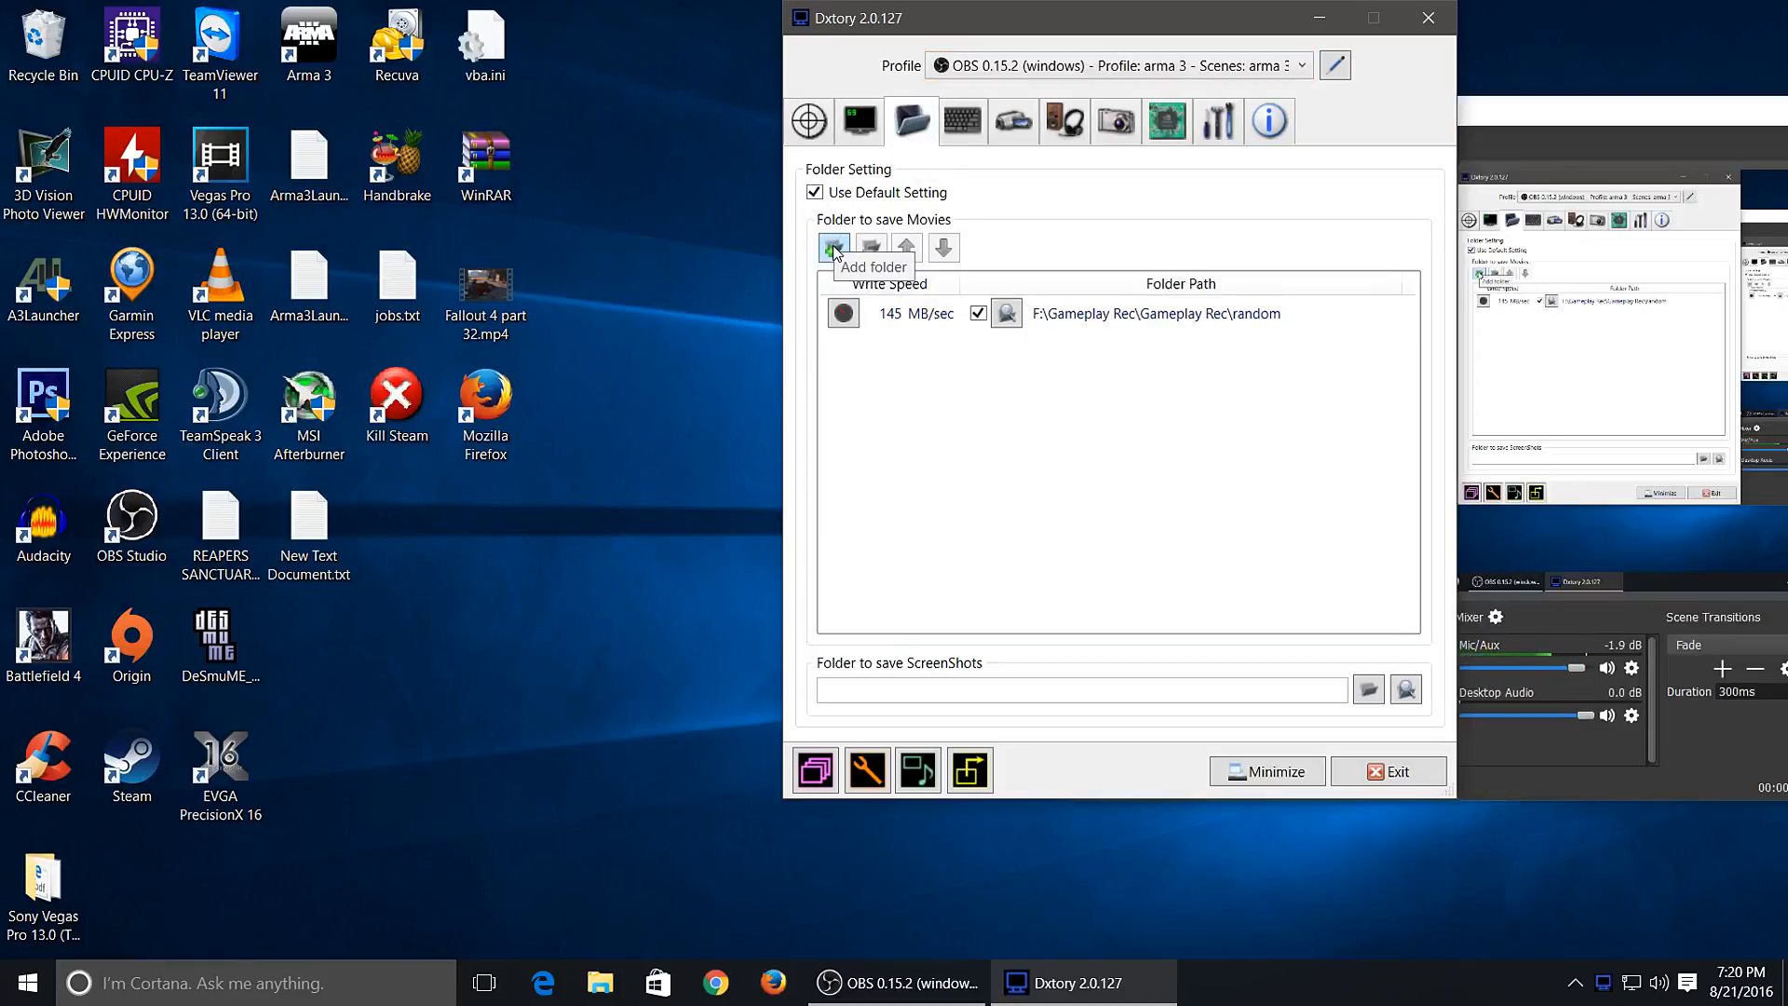
{"action": "left_click", "coordinate": [834, 248]}
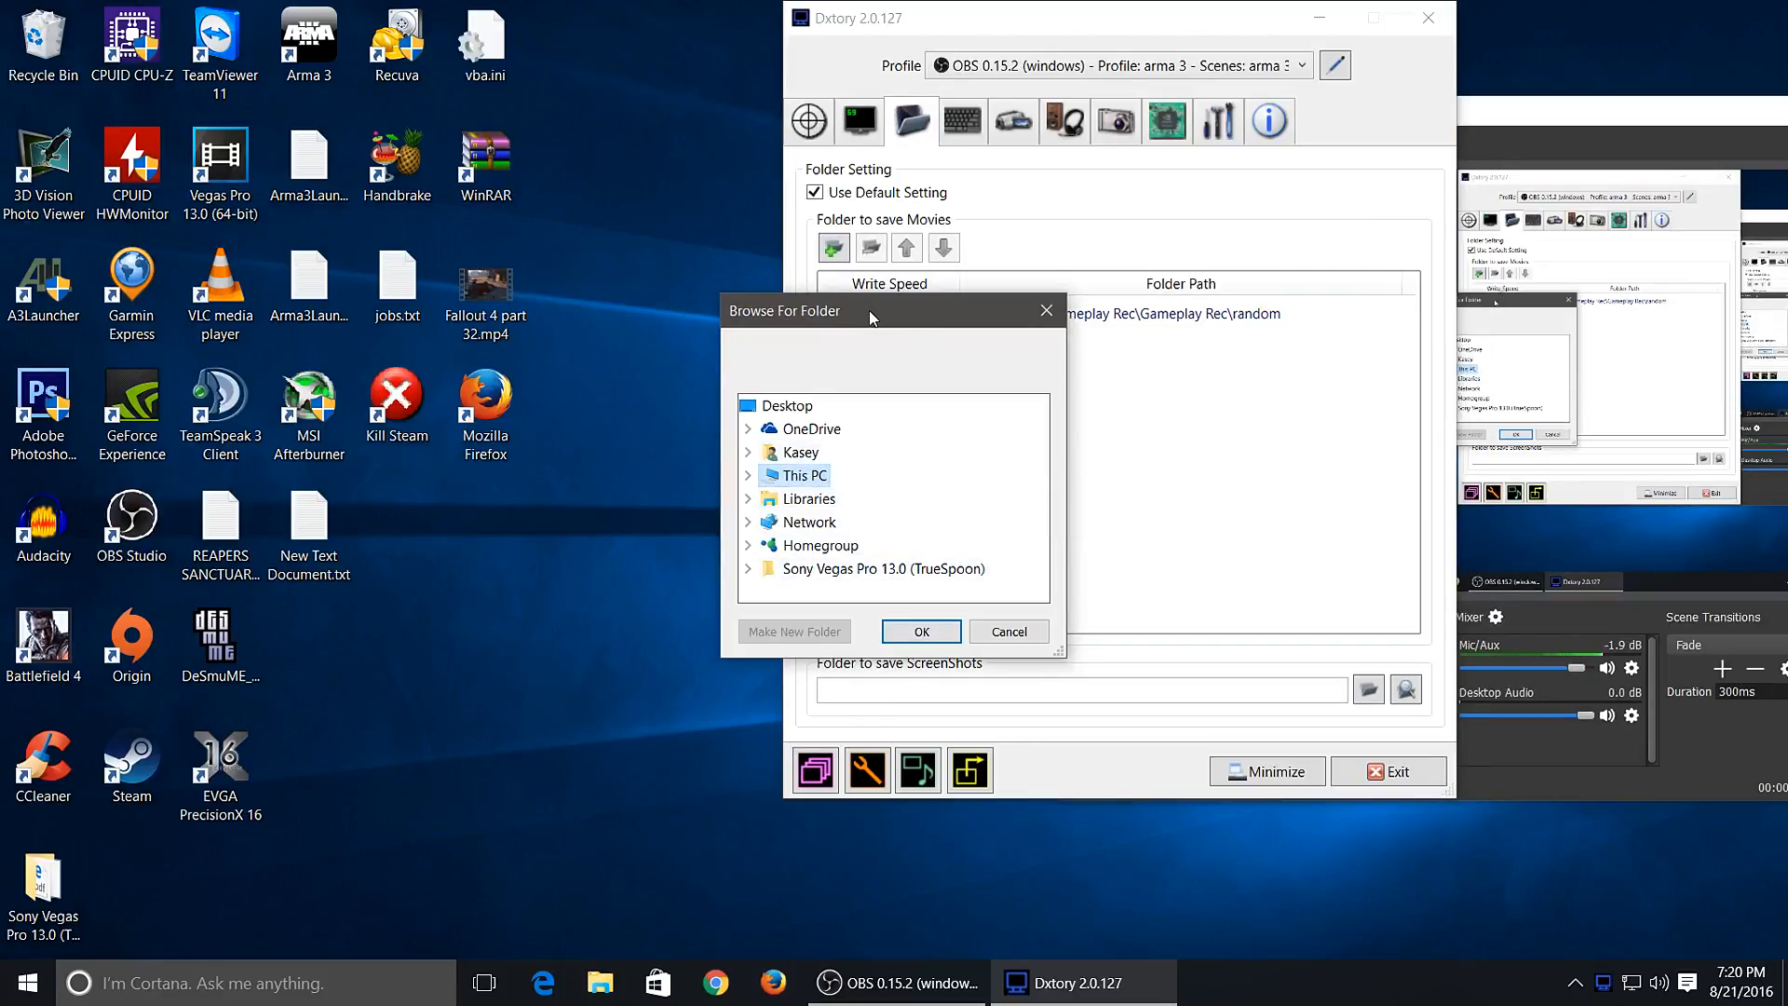
{"action": "left_click_drag", "start_coordinate": [870, 312], "coordinate": [1224, 476]}
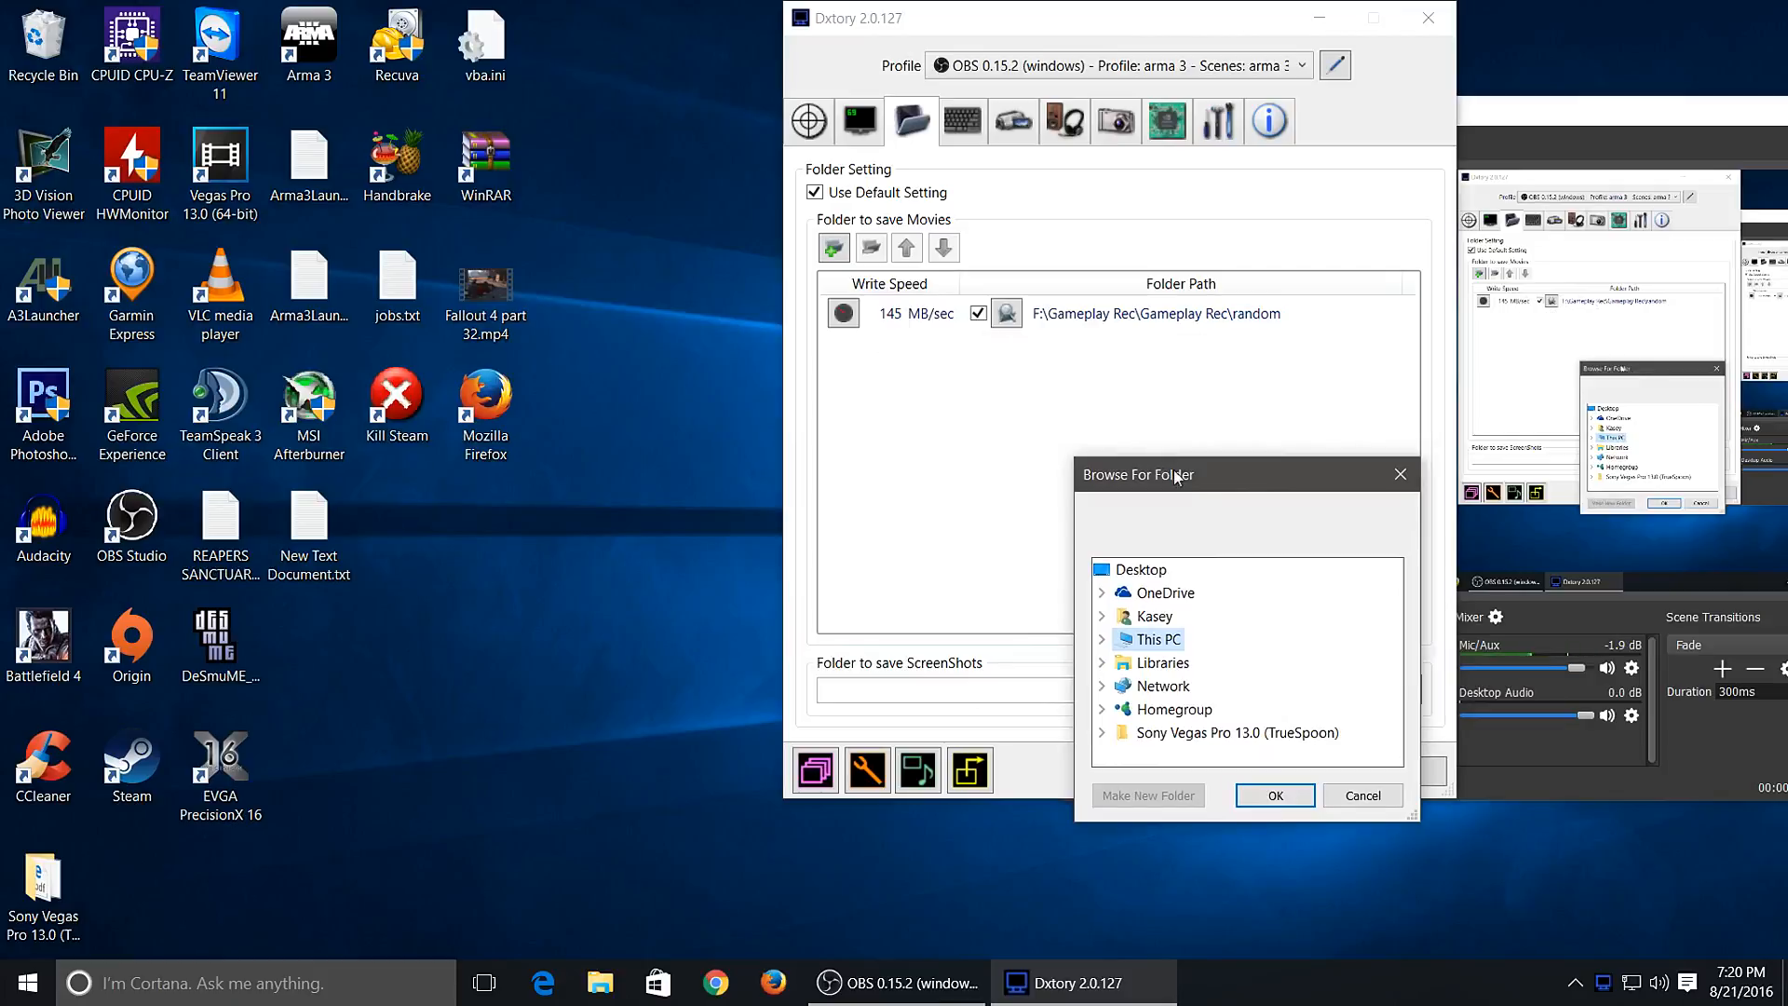
{"action": "left_click_drag", "start_coordinate": [1274, 472], "coordinate": [1196, 449]}
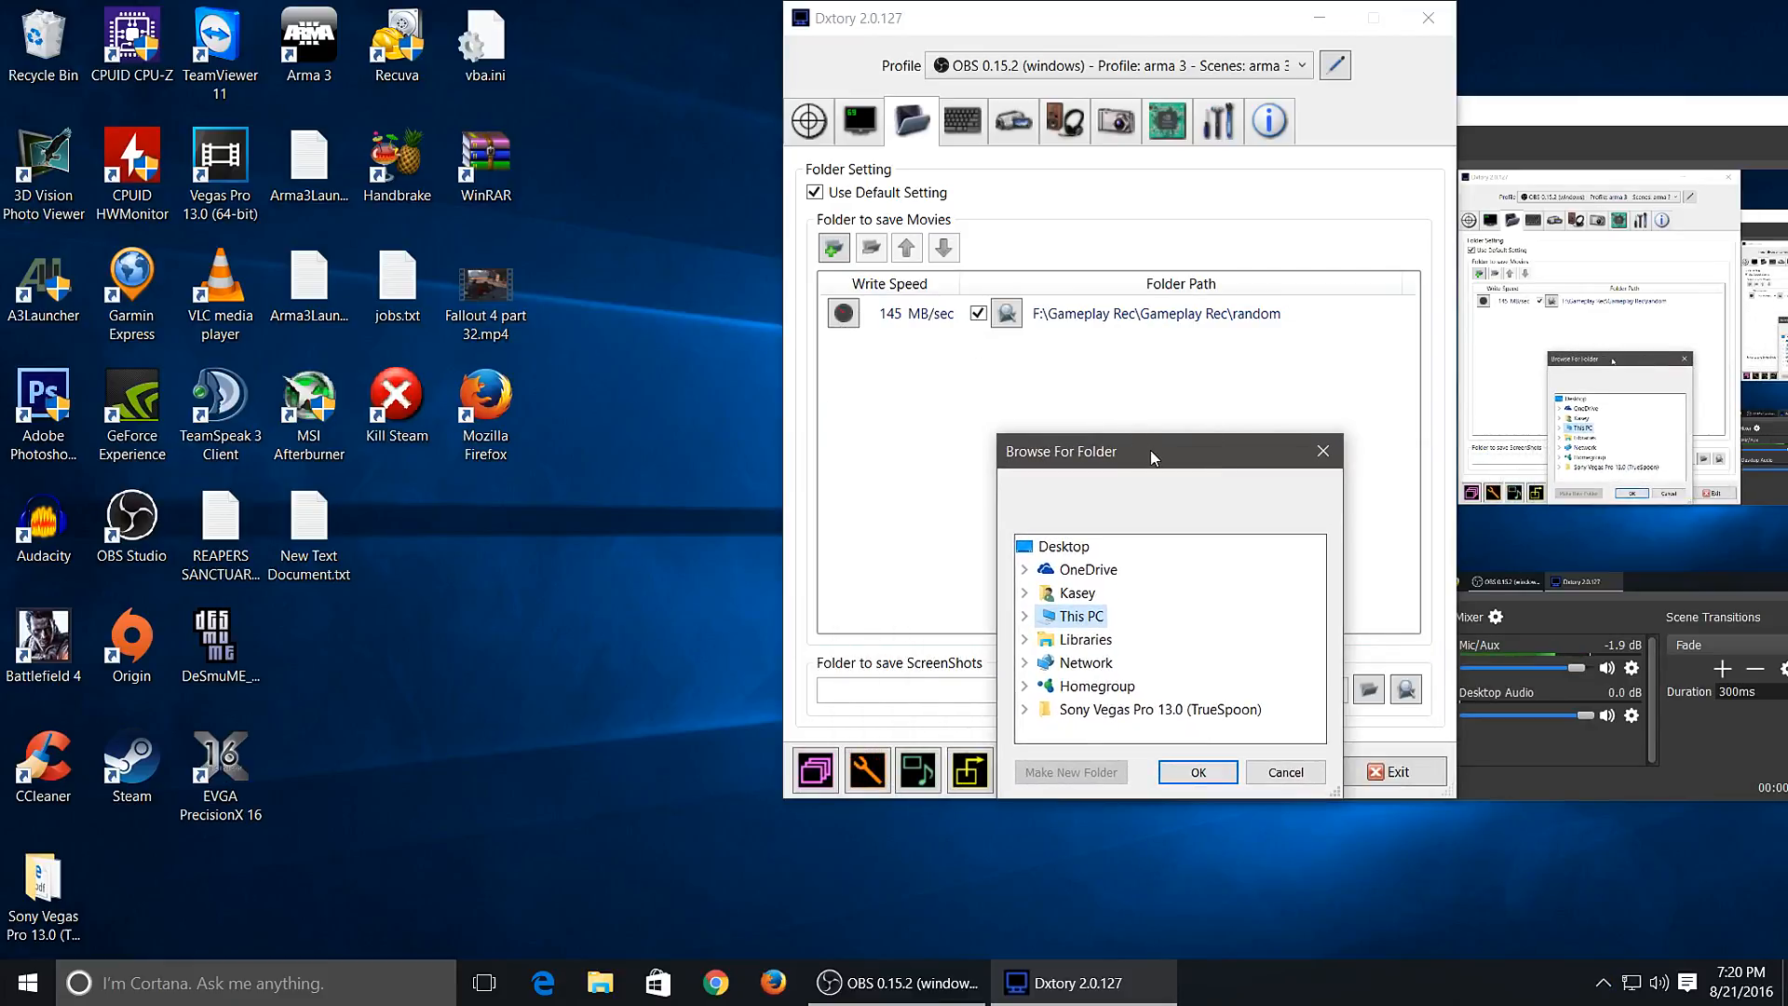
{"action": "left_click_drag", "start_coordinate": [1151, 456], "coordinate": [1166, 201]}
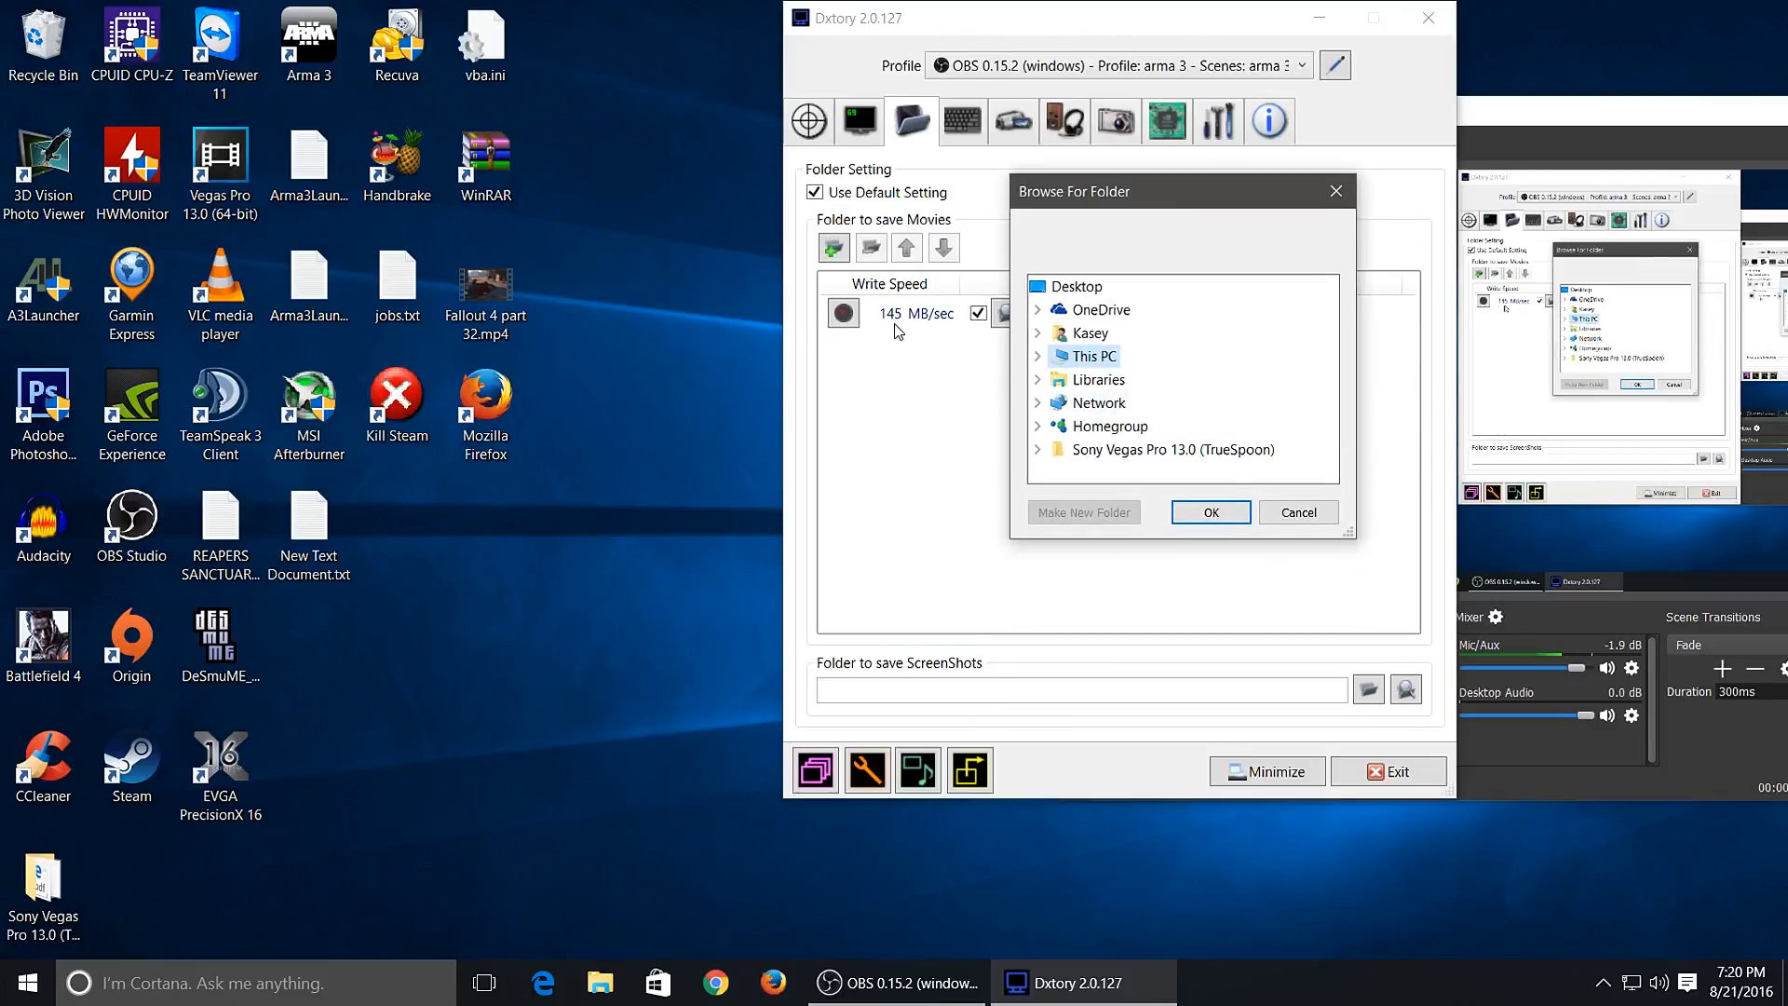
{"action": "left_click", "coordinate": [1039, 358]}
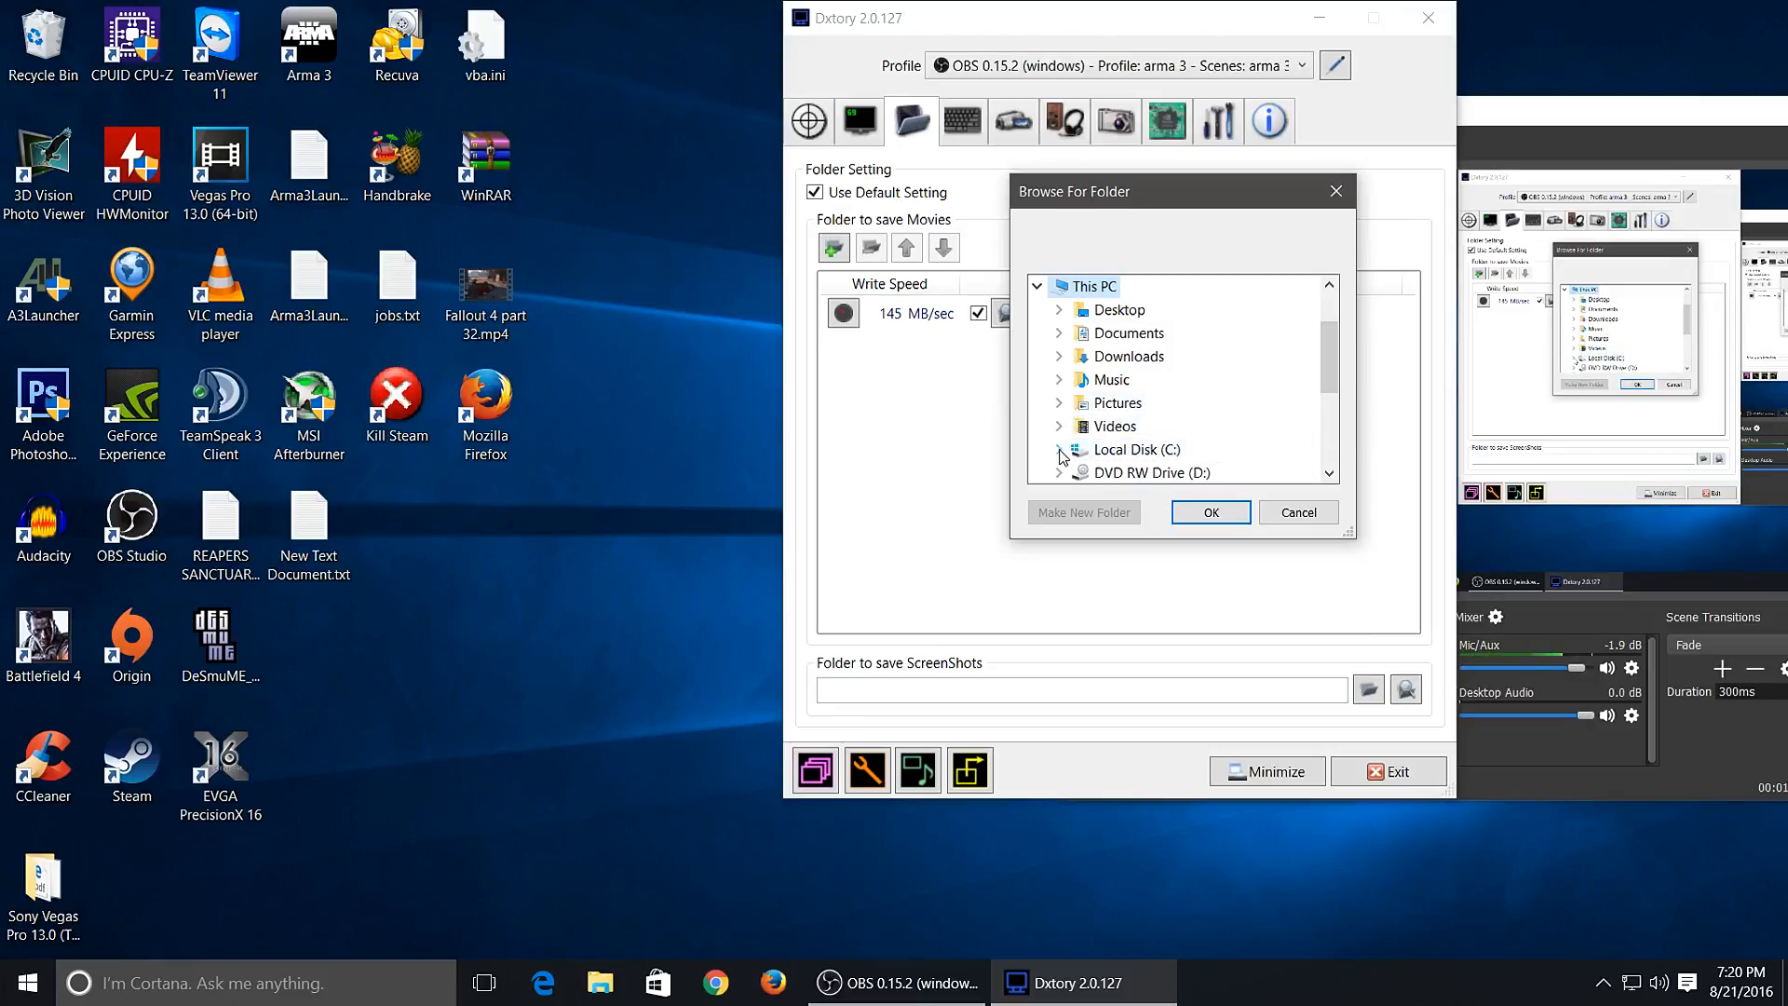
{"action": "left_click", "coordinate": [1060, 453]}
{"action": "left_click", "coordinate": [1102, 289]}
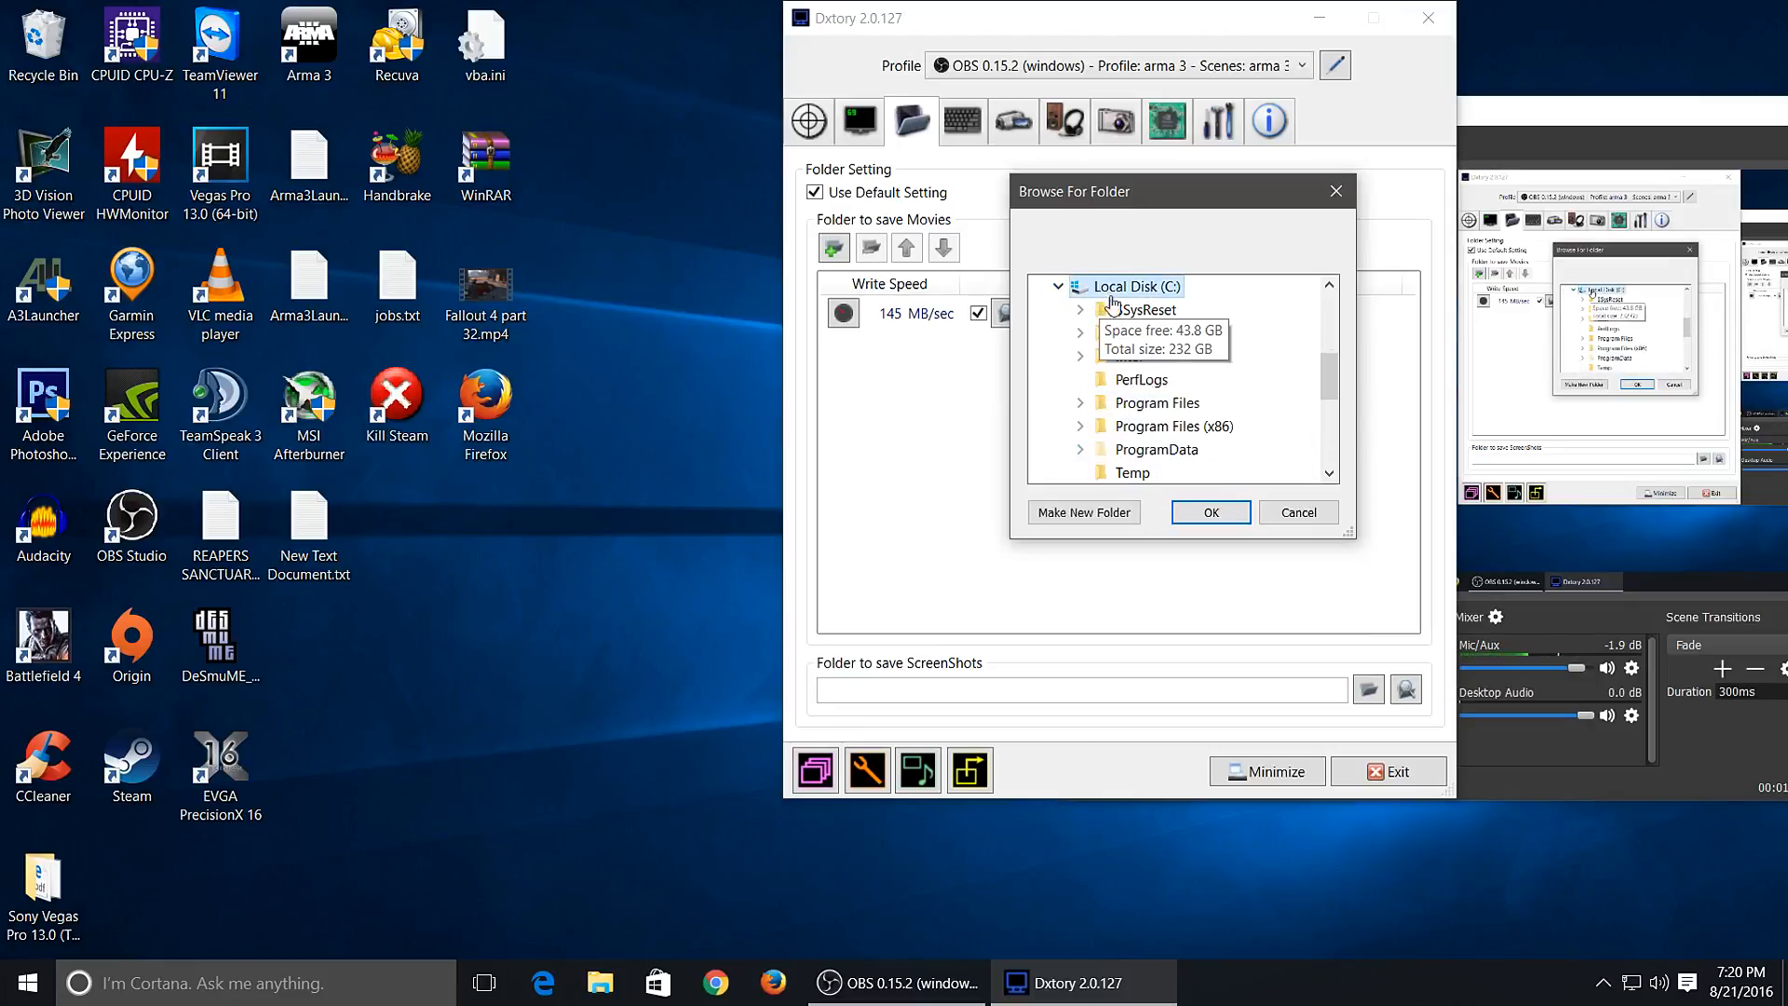
{"action": "left_click", "coordinate": [1209, 512]}
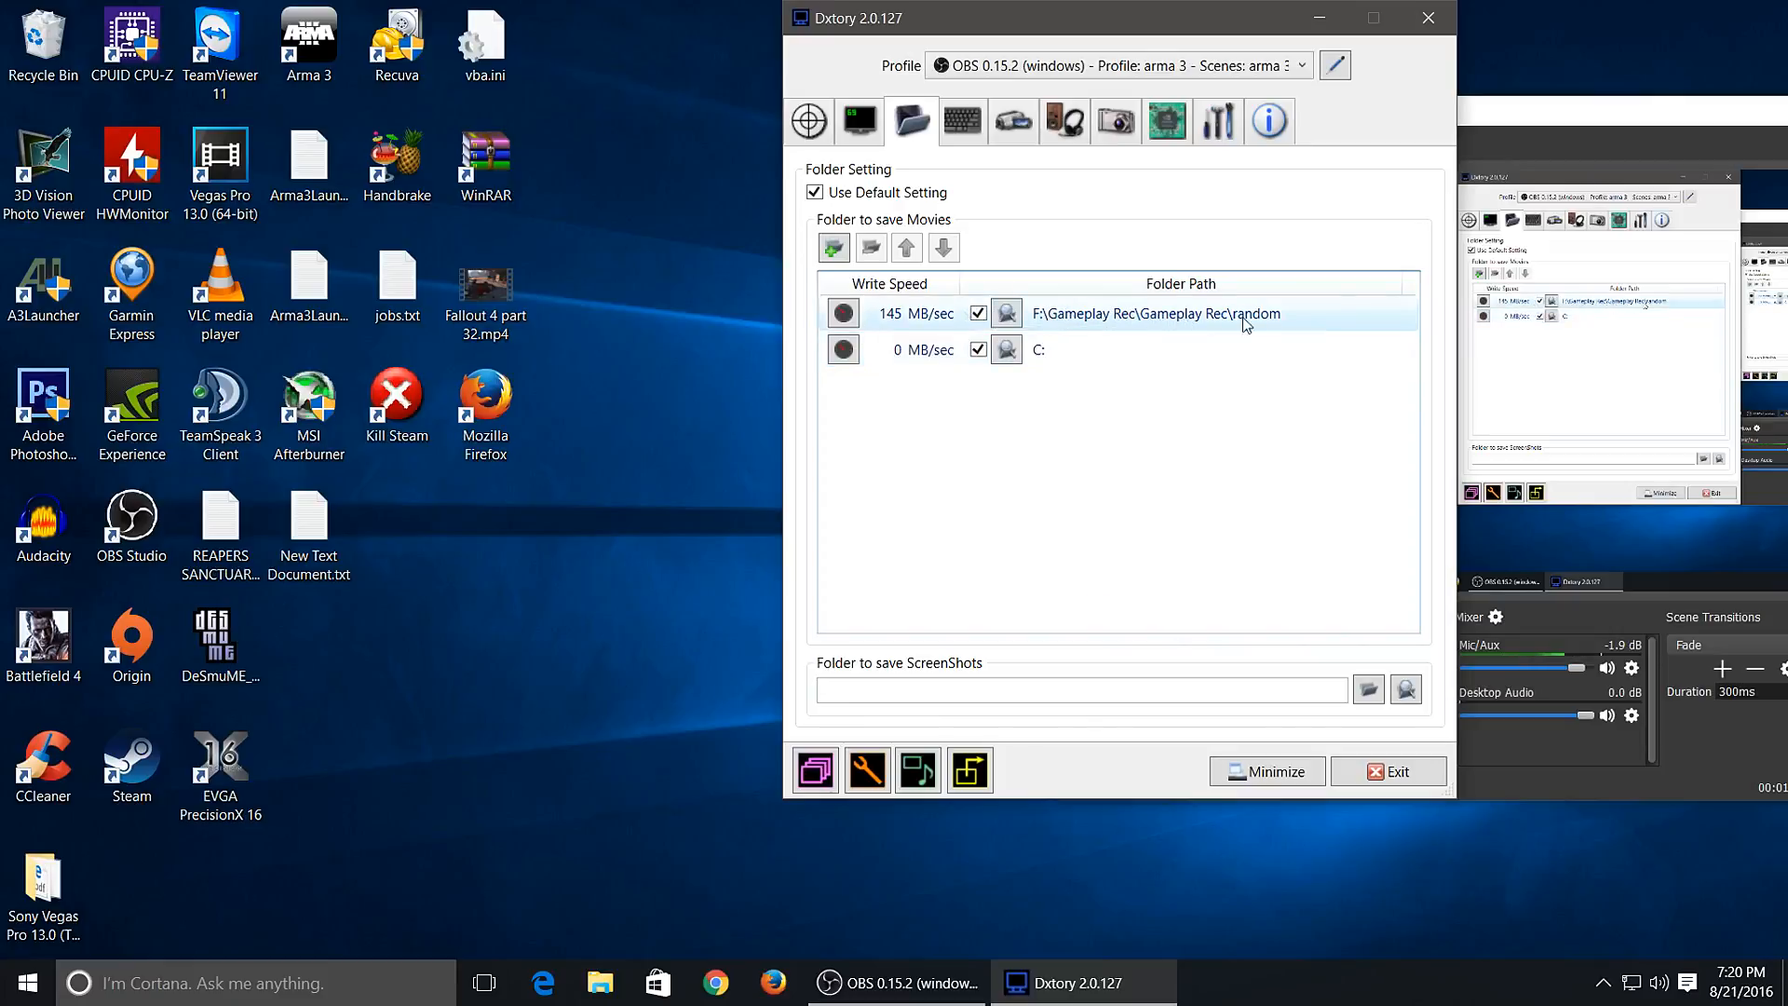
- Benchmark the write speed of the C: movie folder with a 1000 MB write size and accept the result
{"action": "left_click", "coordinate": [842, 349]}
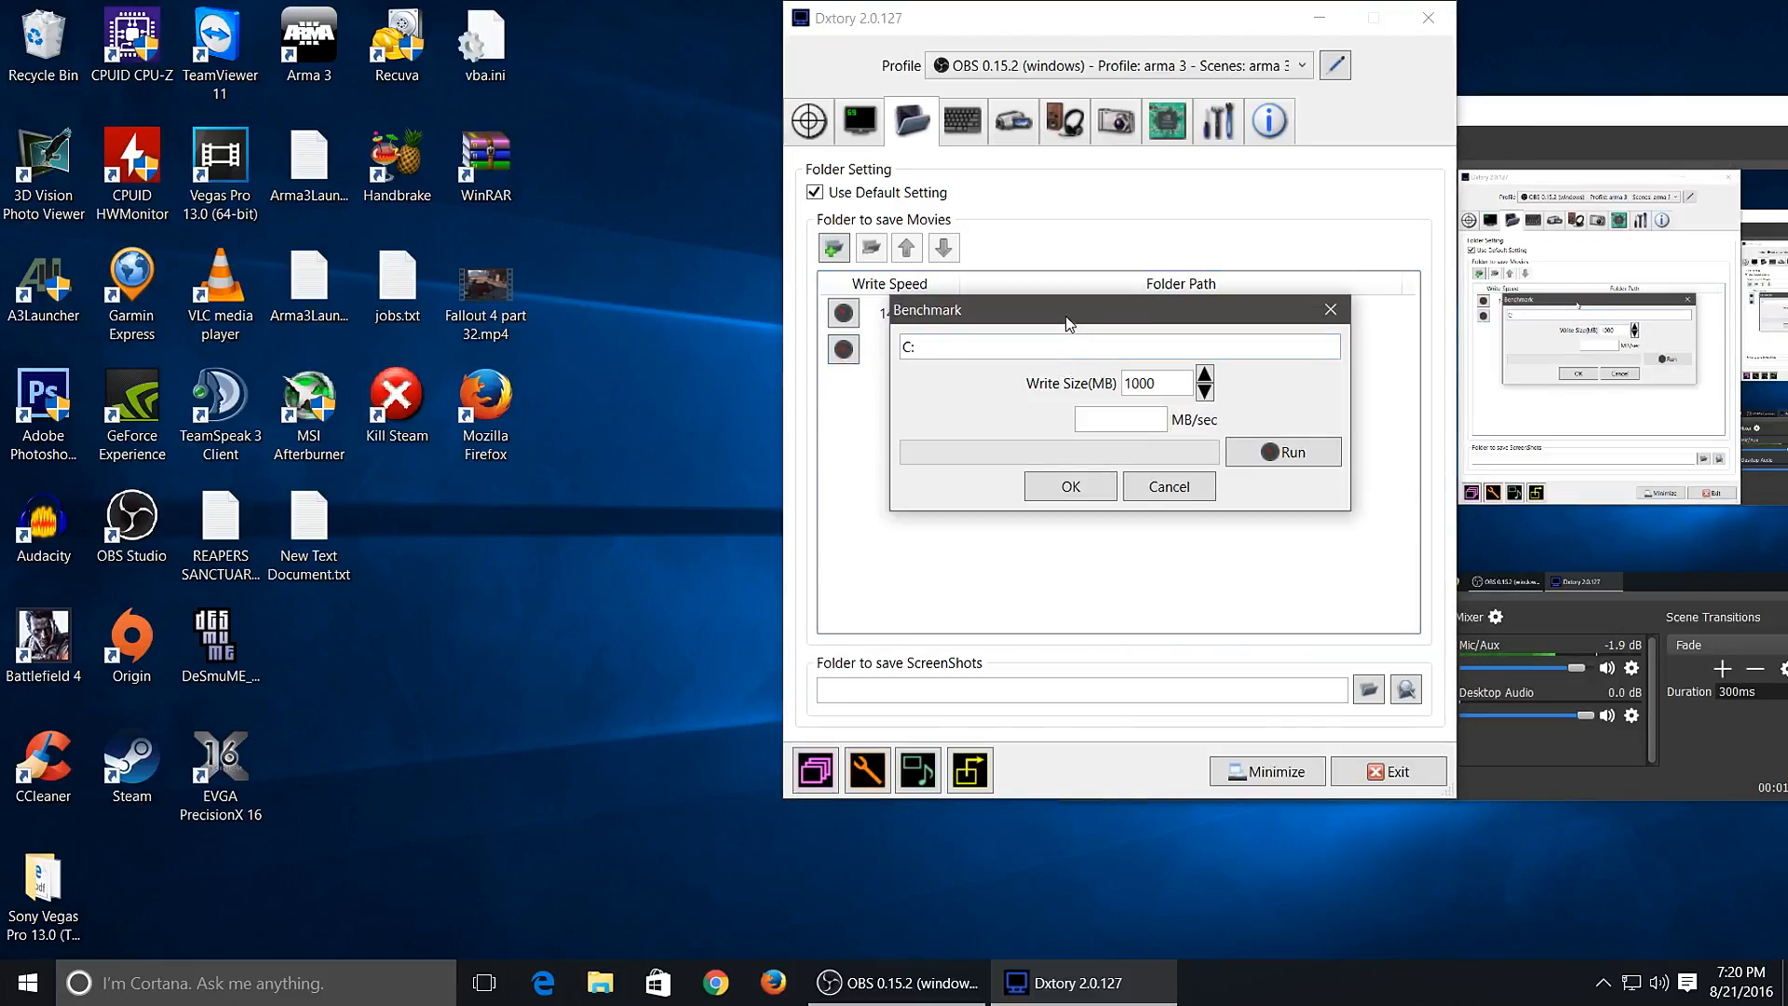
{"action": "left_click_drag", "start_coordinate": [1067, 318], "coordinate": [1028, 439]}
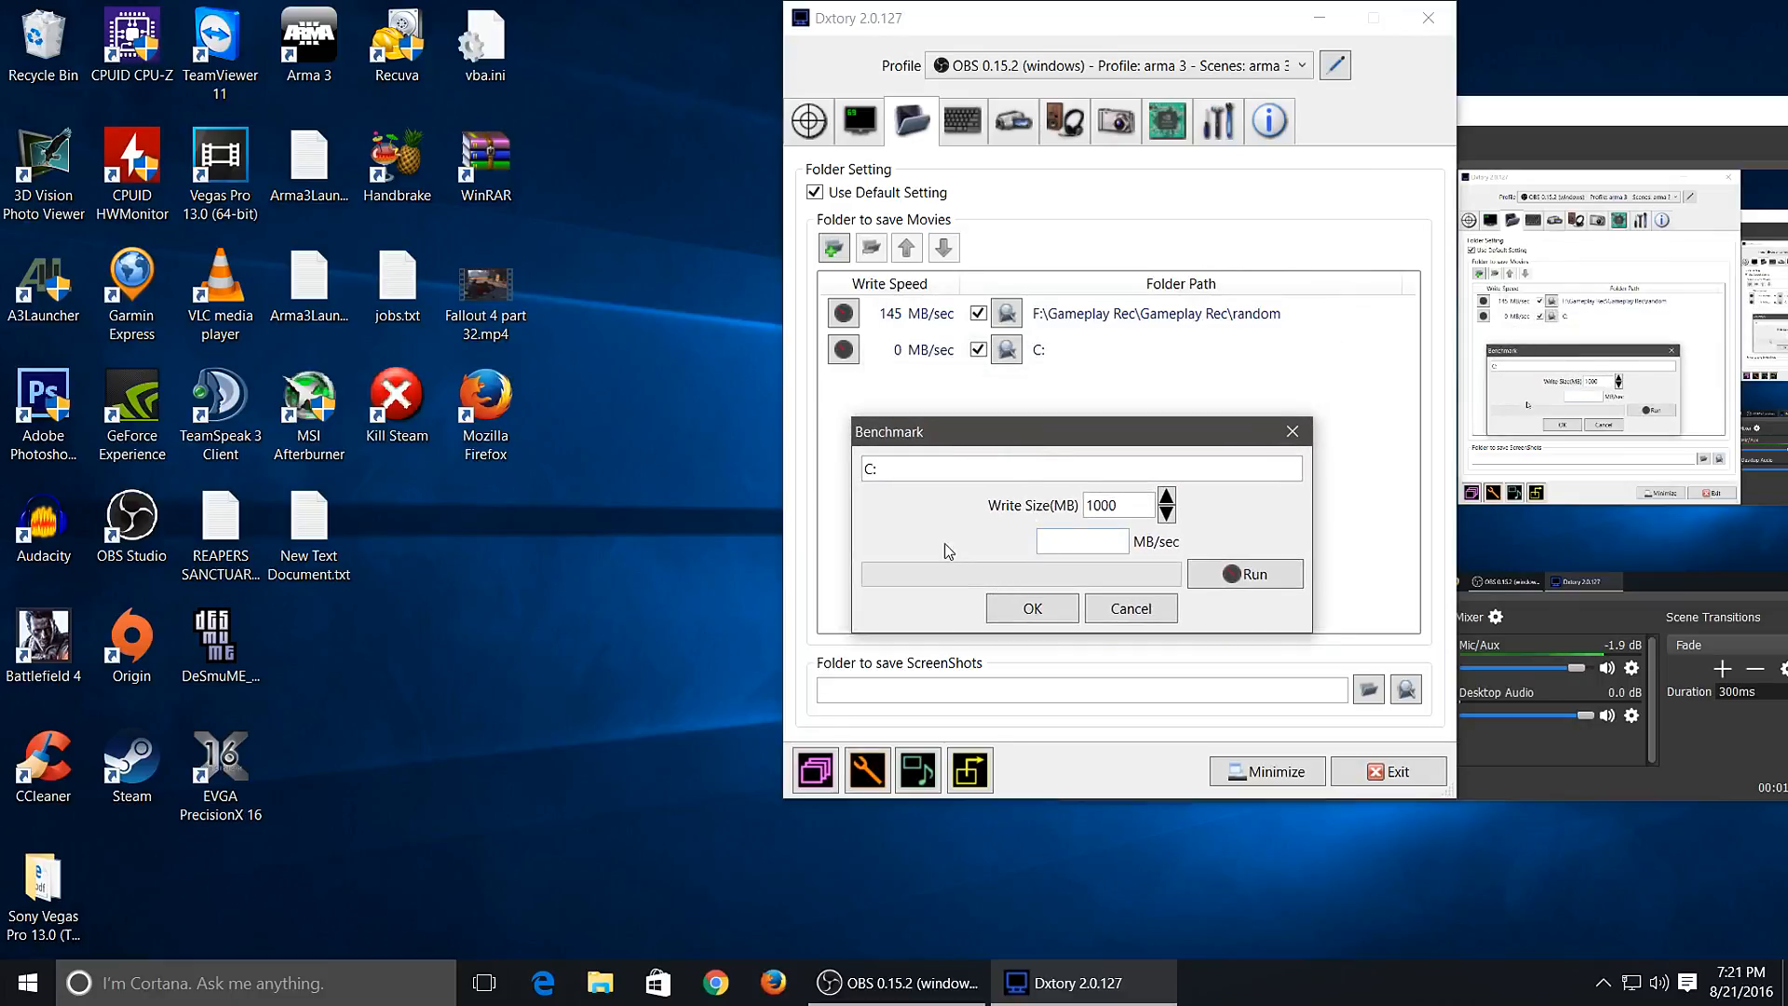
{"action": "left_click", "coordinate": [1254, 574]}
{"action": "left_click", "coordinate": [1050, 615]}
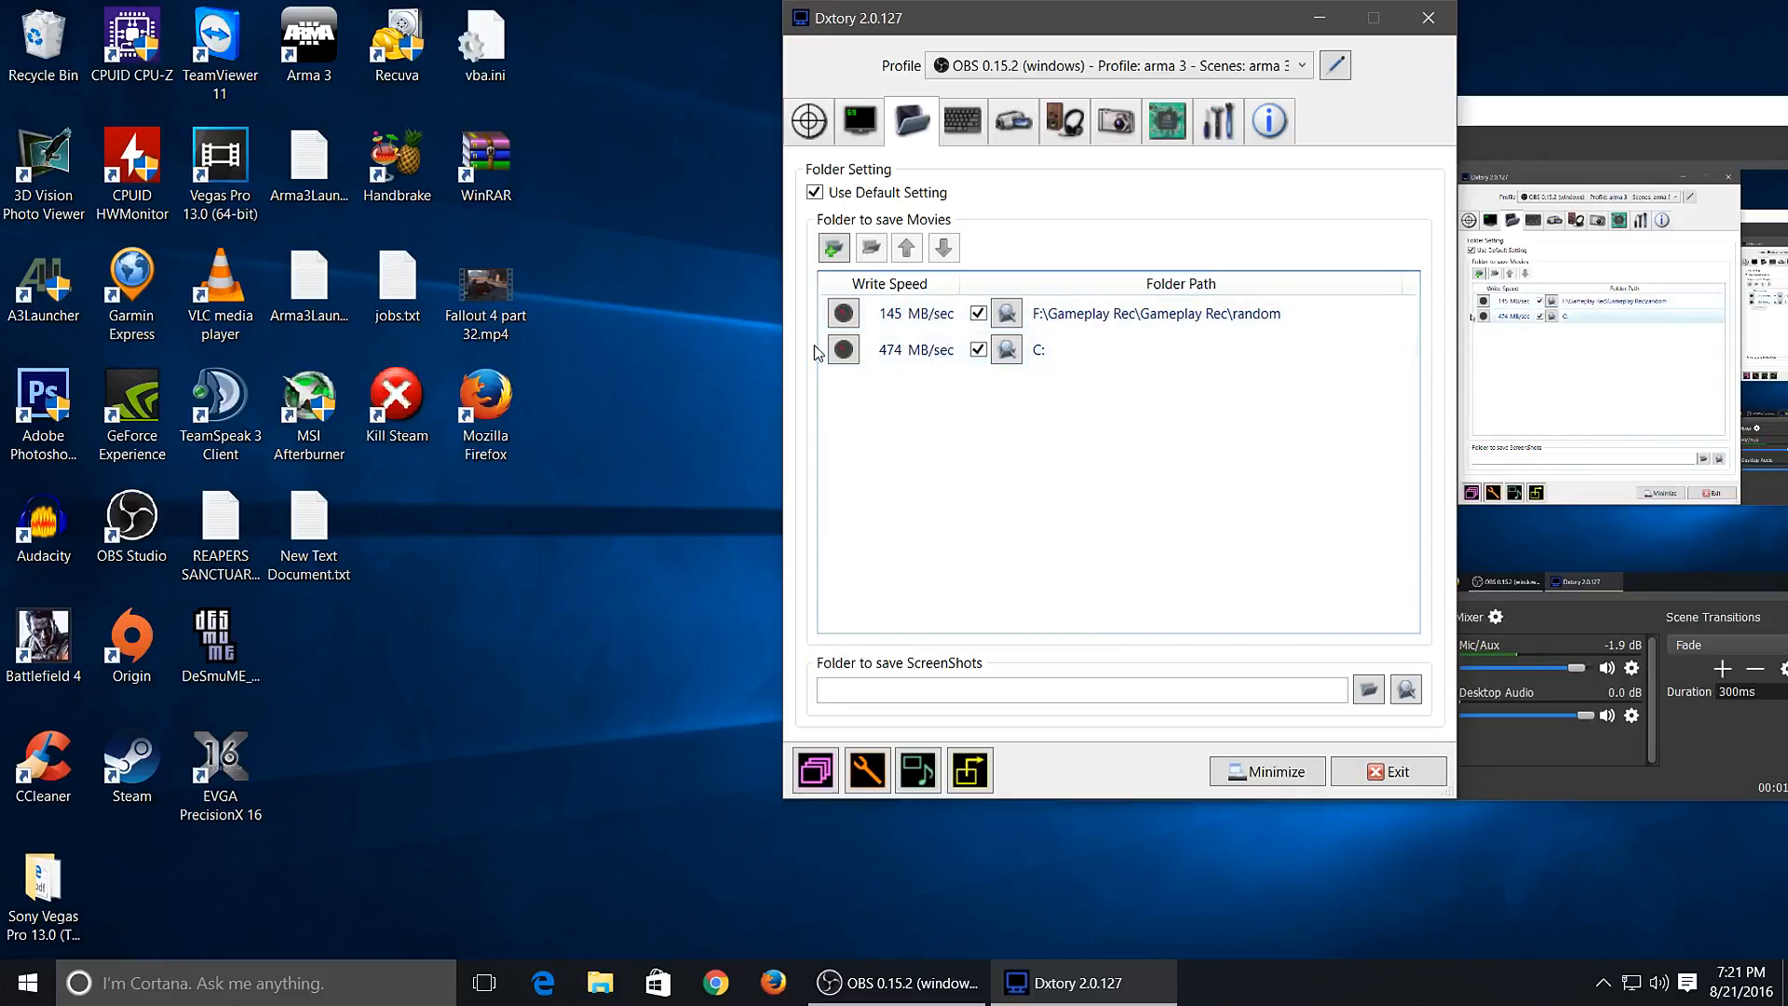
{"action": "right_click", "coordinate": [982, 351]}
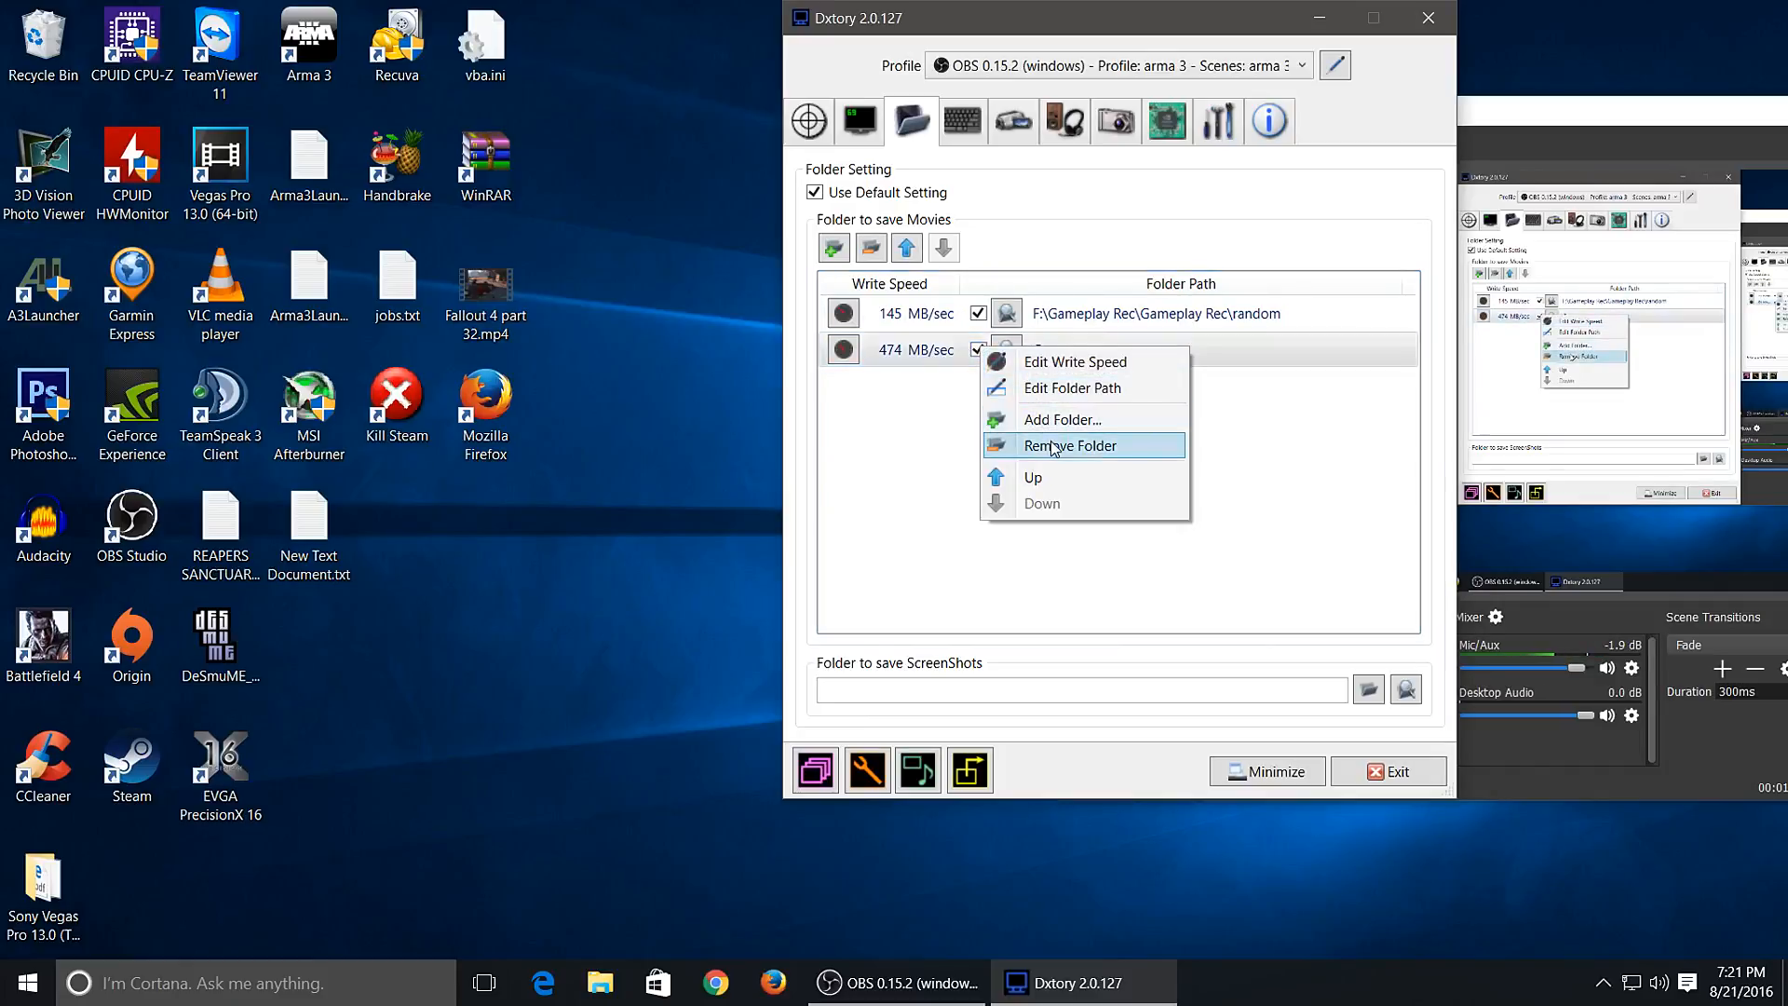
- Check the hotkey settings and set the movie video codec to x264vfw - H.264/MPEG-4 AVC codec
{"action": "left_click", "coordinate": [961, 119]}
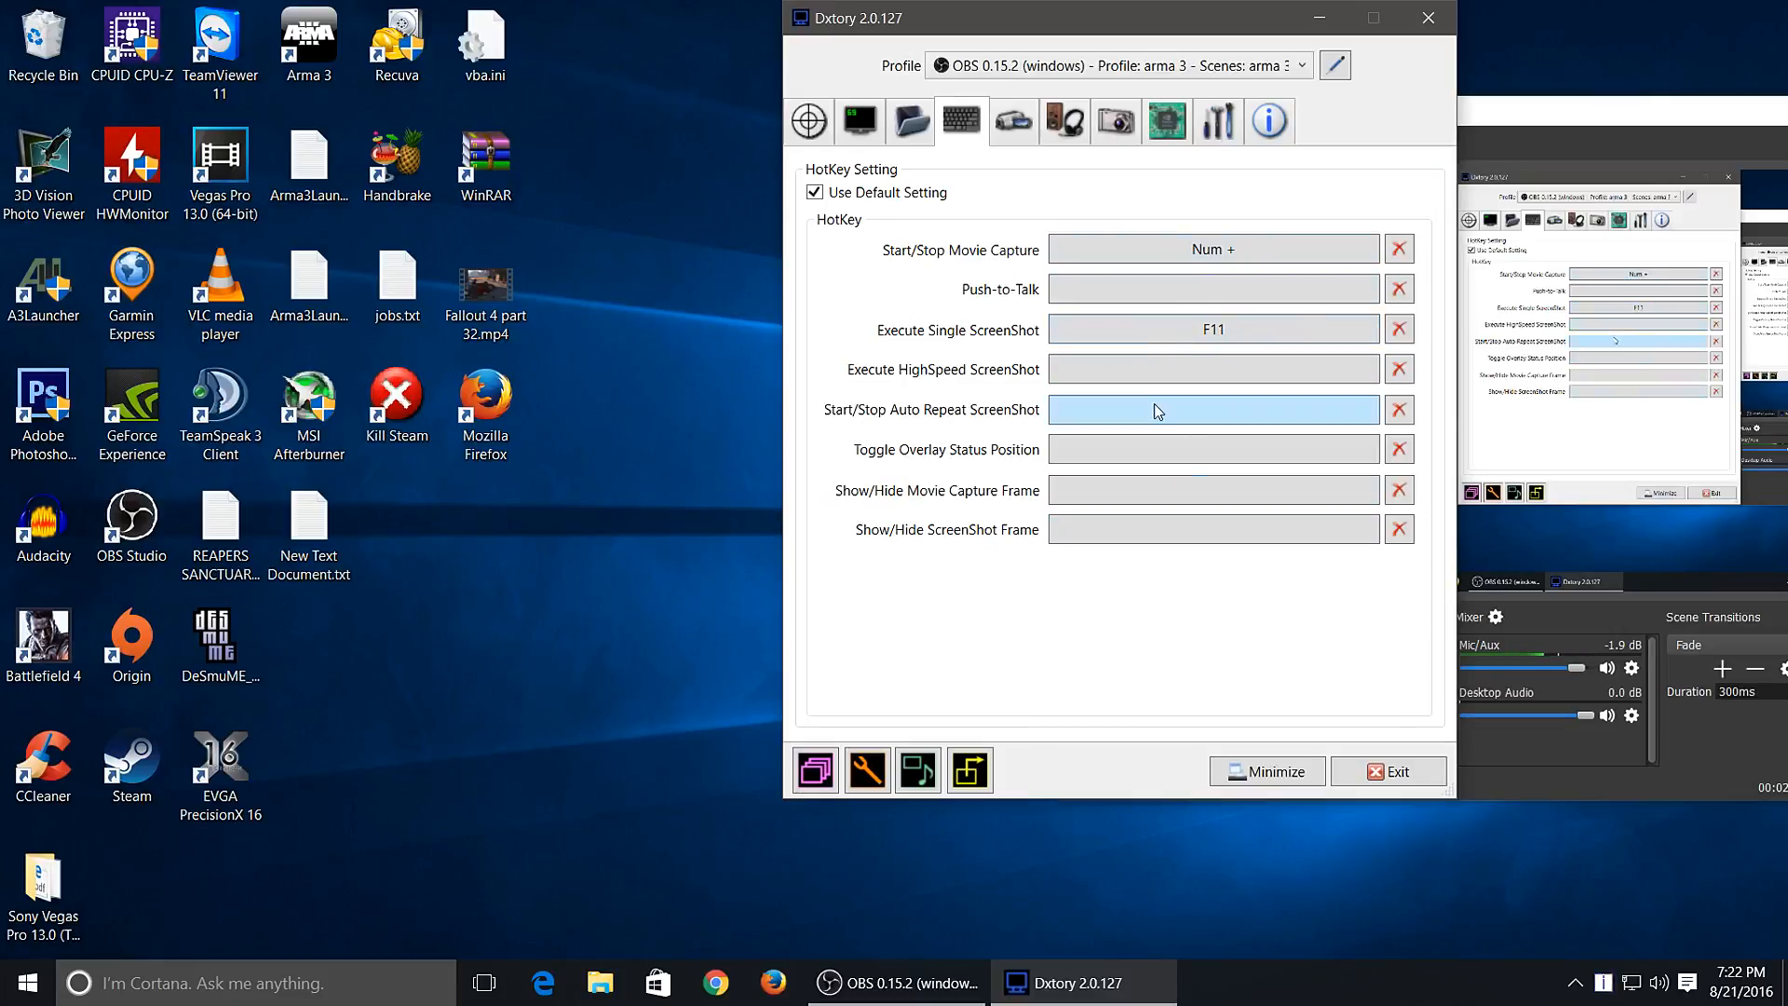
{"action": "left_click", "coordinate": [1014, 126]}
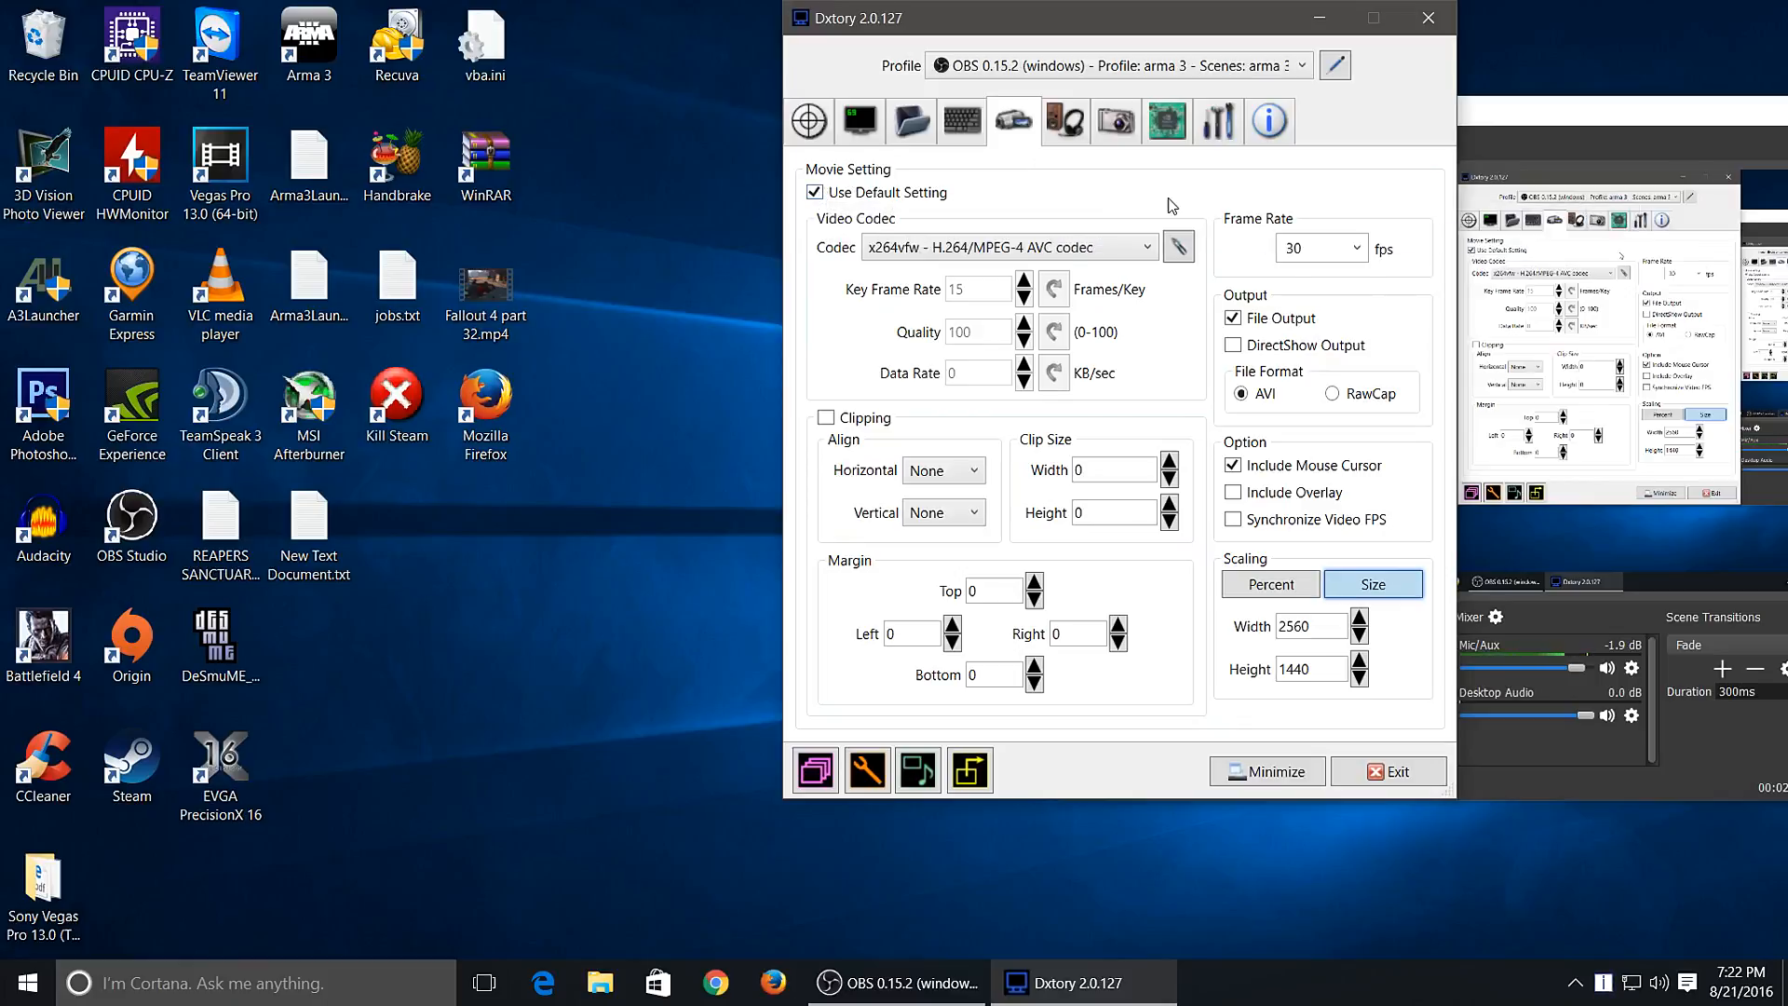
{"action": "left_click", "coordinate": [1144, 249]}
{"action": "left_click", "coordinate": [1115, 274]}
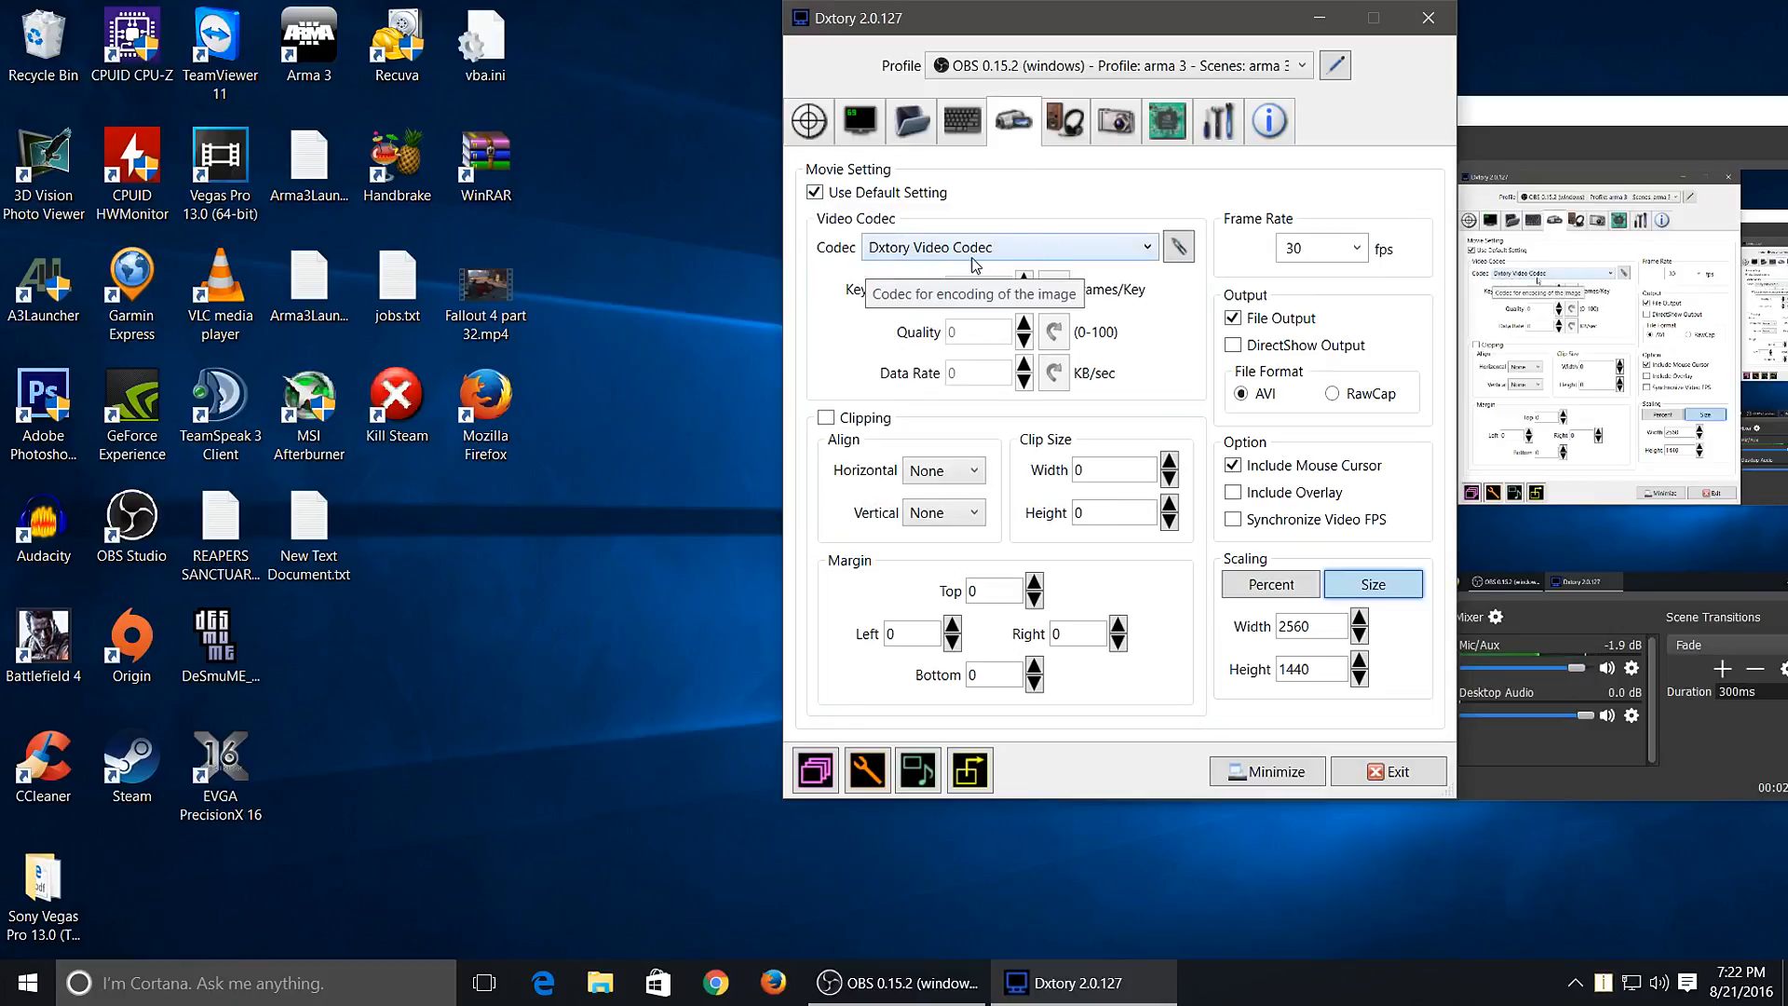
{"action": "left_click", "coordinate": [1148, 250]}
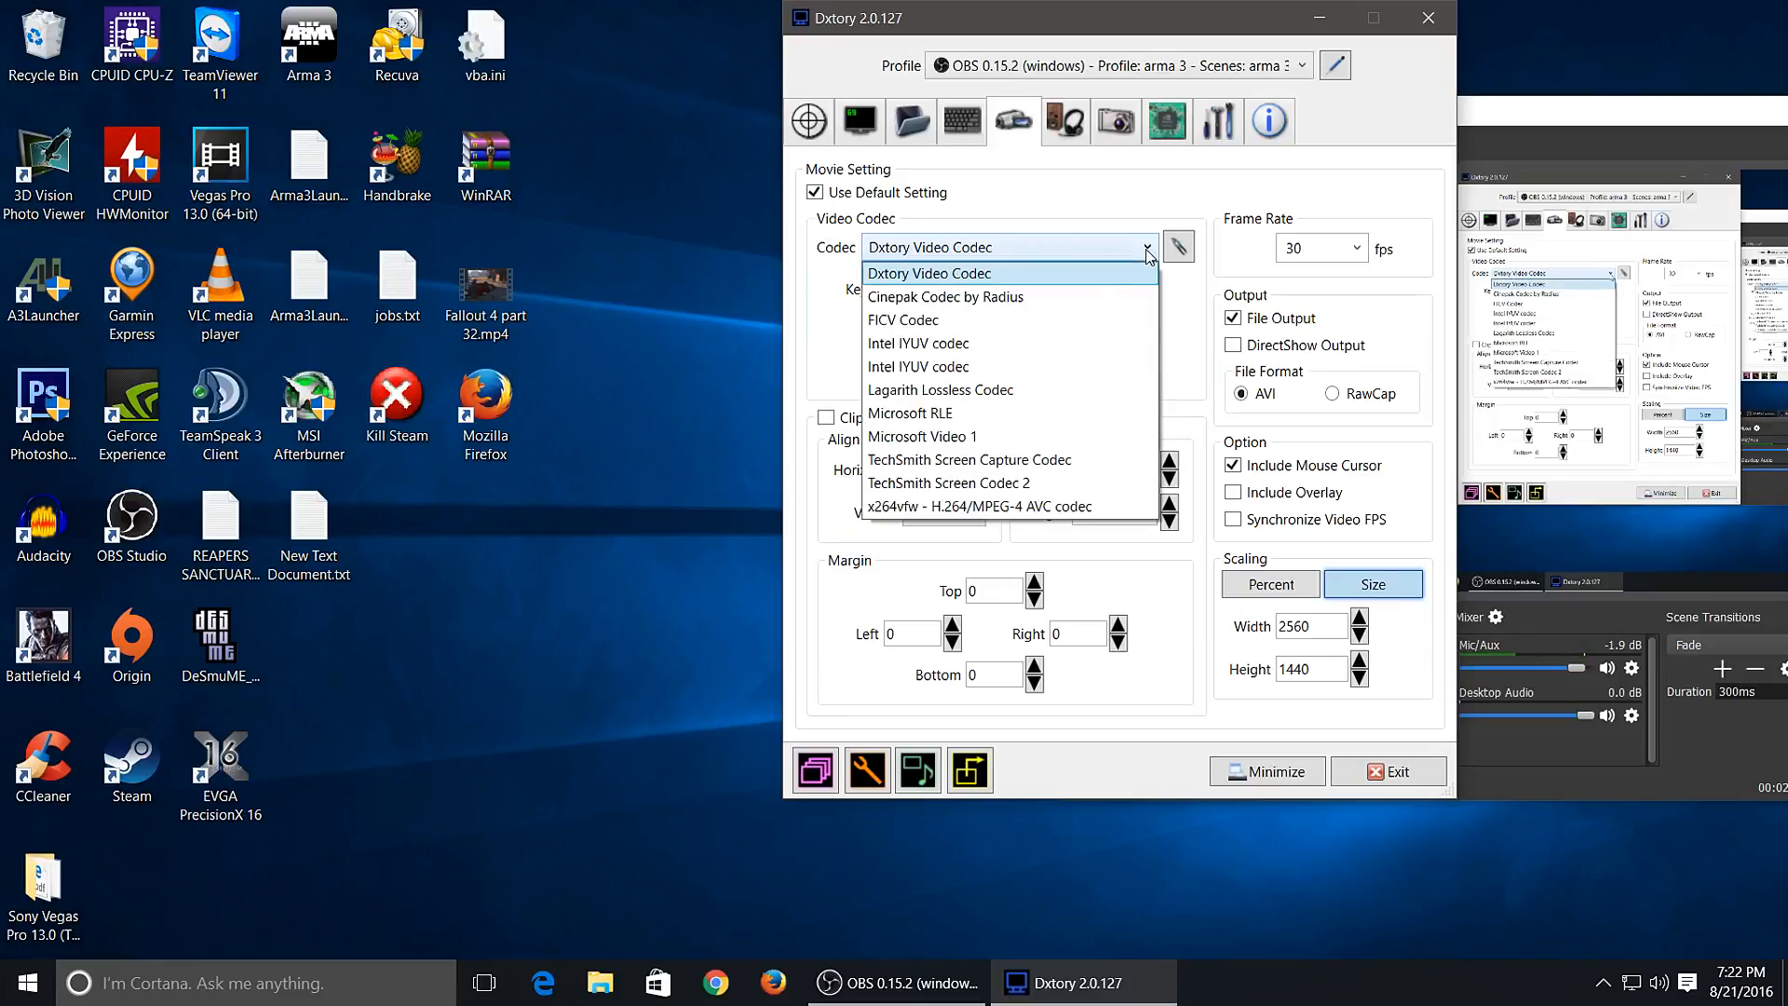
{"action": "left_click", "coordinate": [1024, 508]}
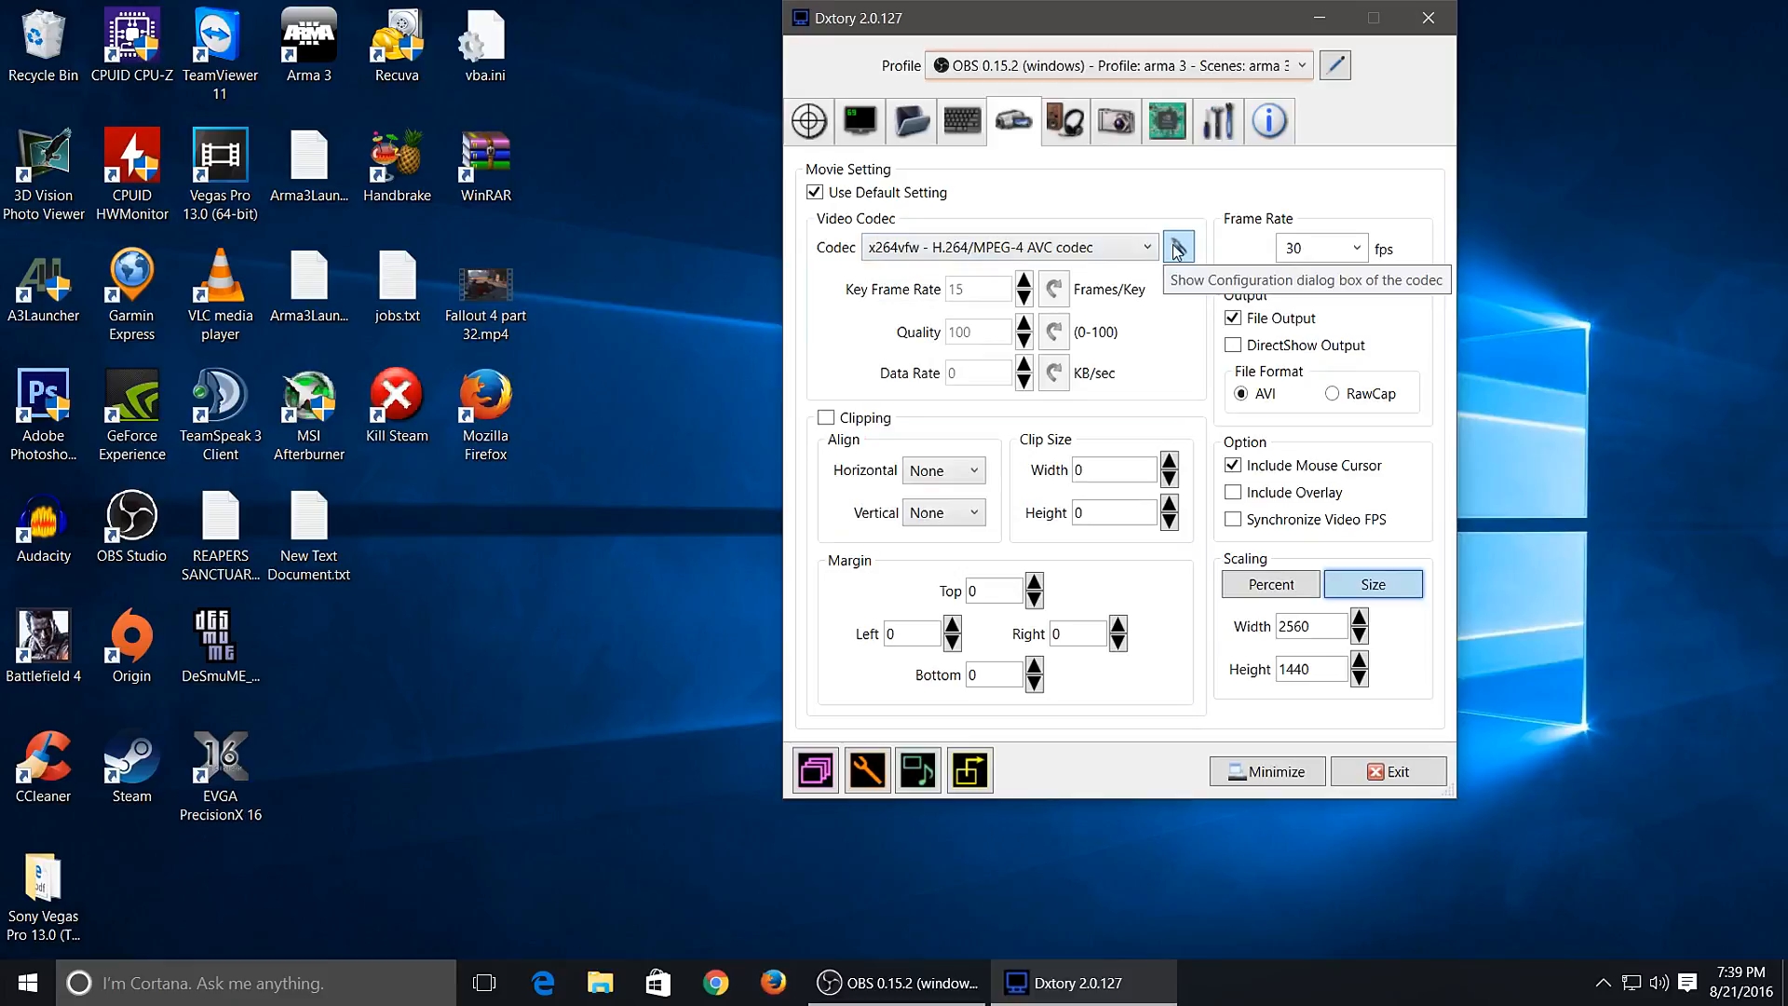
- Open the x264vfw codec's configuration and examine its ratefactor setting
{"action": "left_click", "coordinate": [1178, 249]}
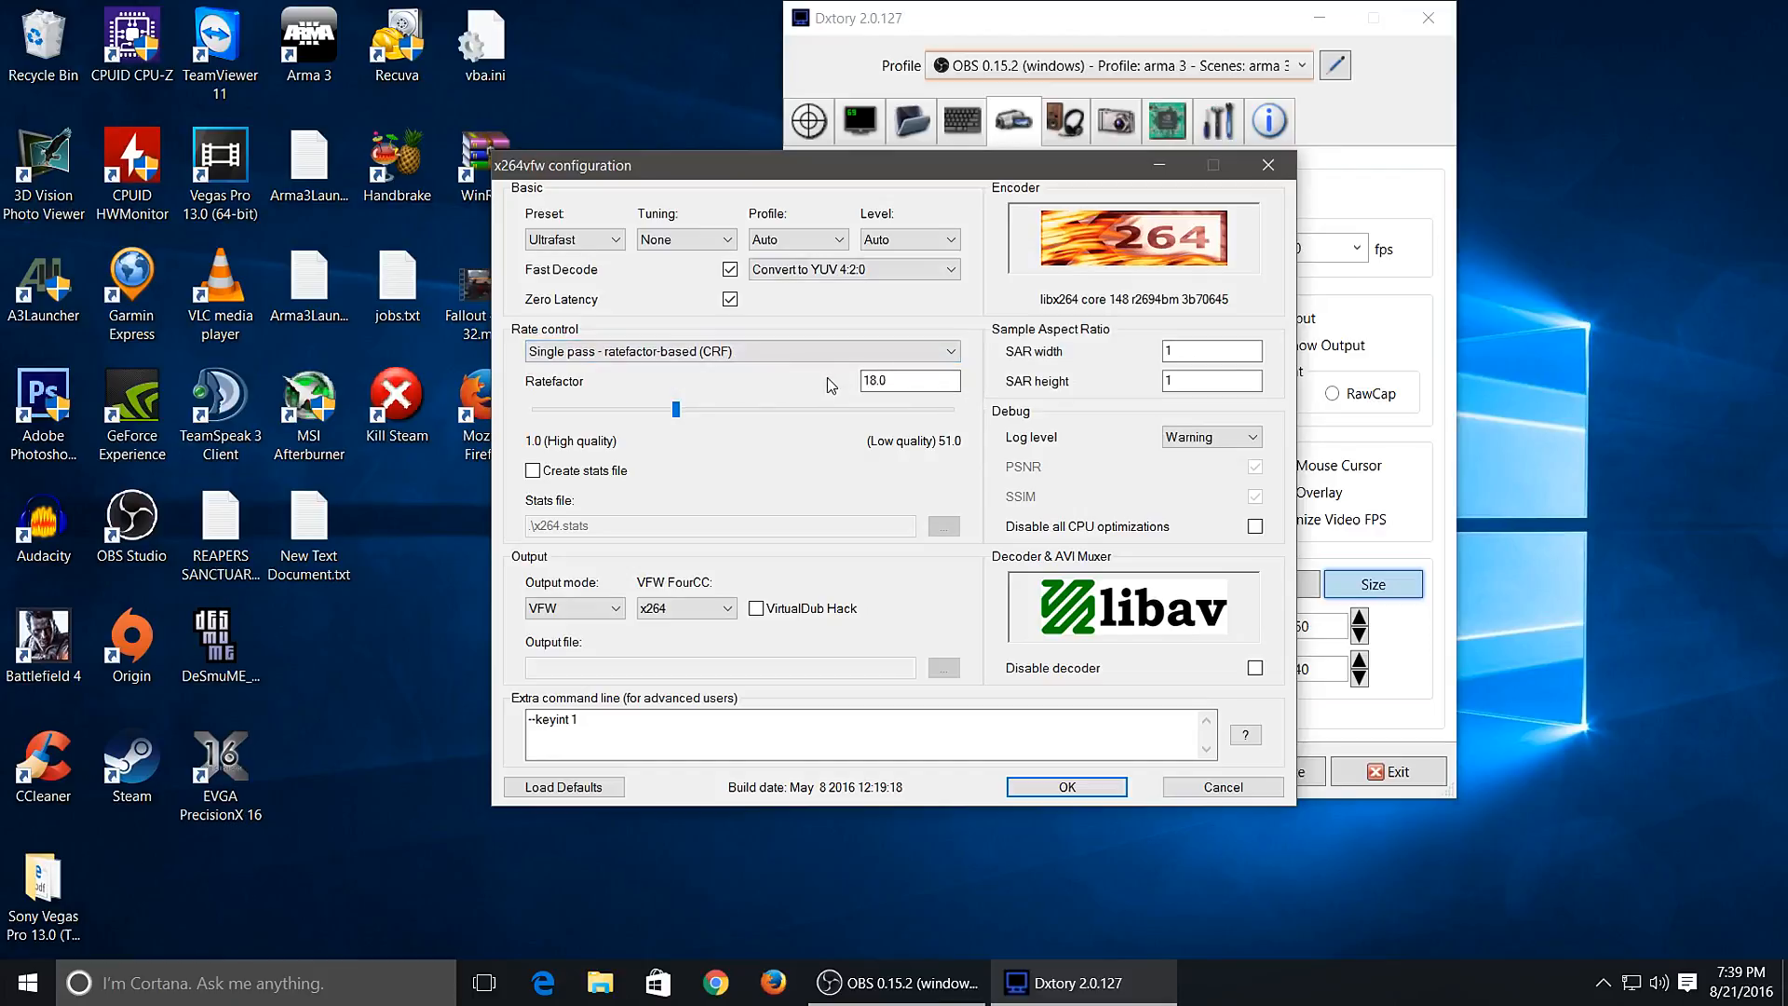
{"action": "left_click", "coordinate": [888, 383]}
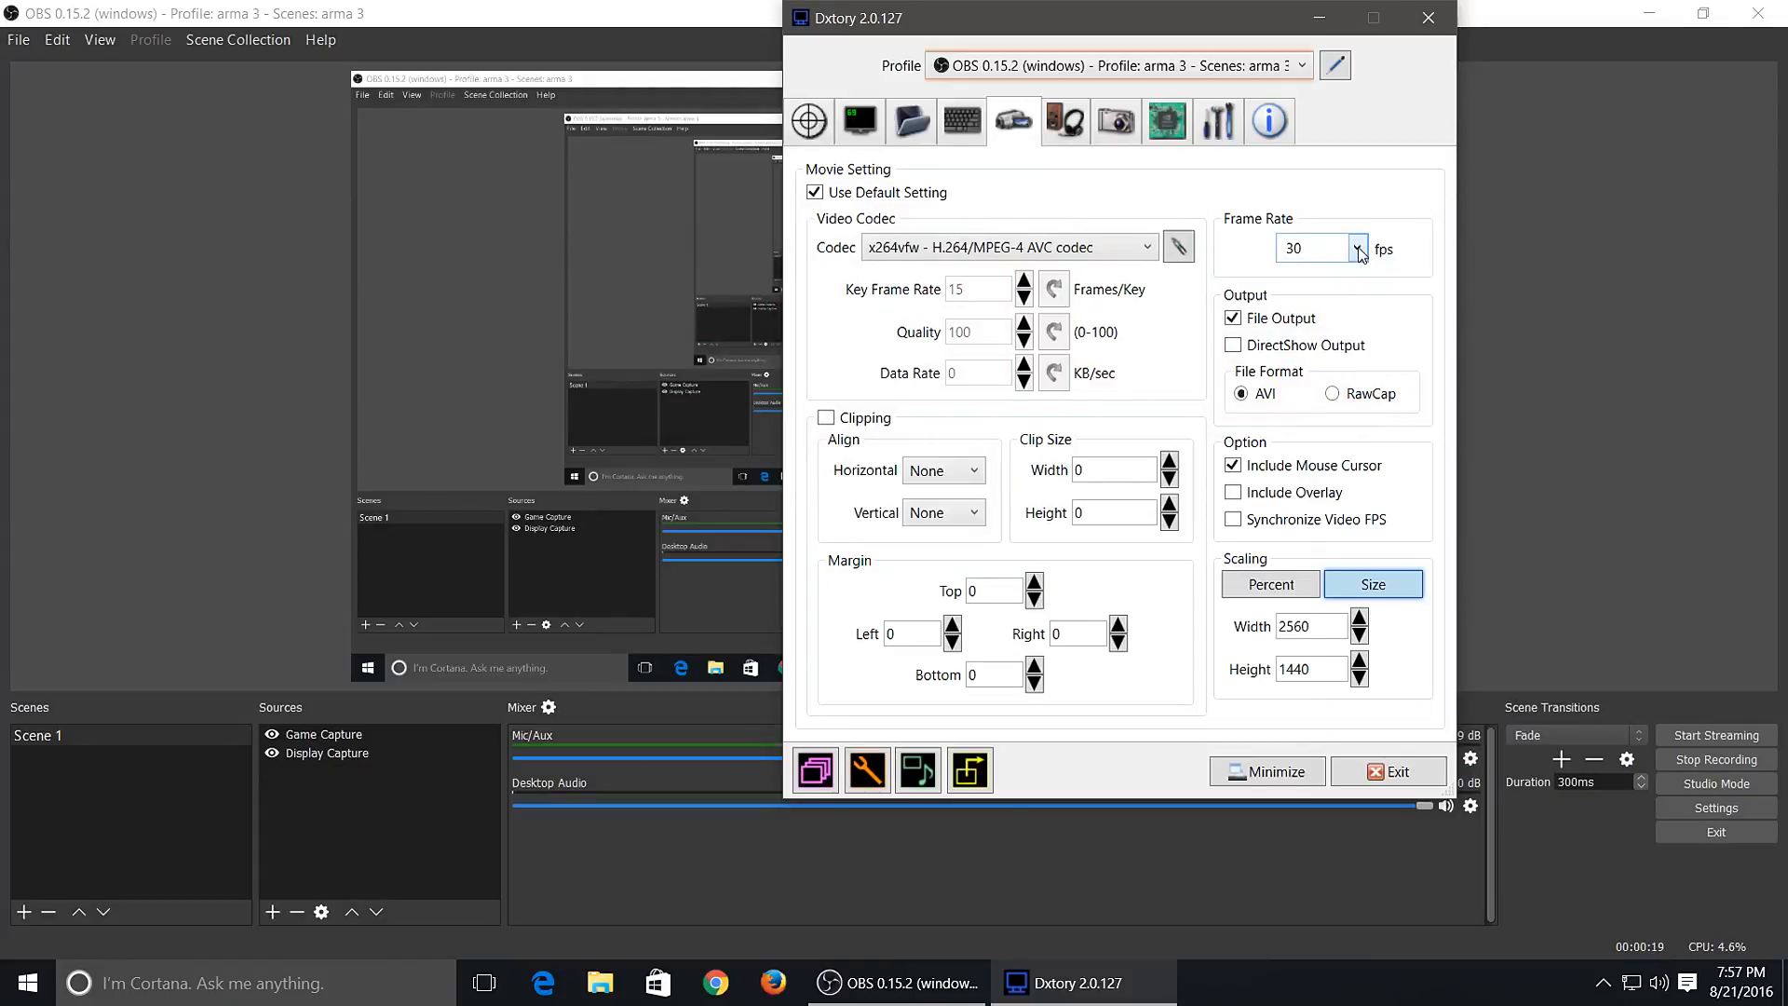
- Set the movie frame rate to 30 fps and switch the scaling to Percent at 100%
{"action": "left_click", "coordinate": [1358, 249]}
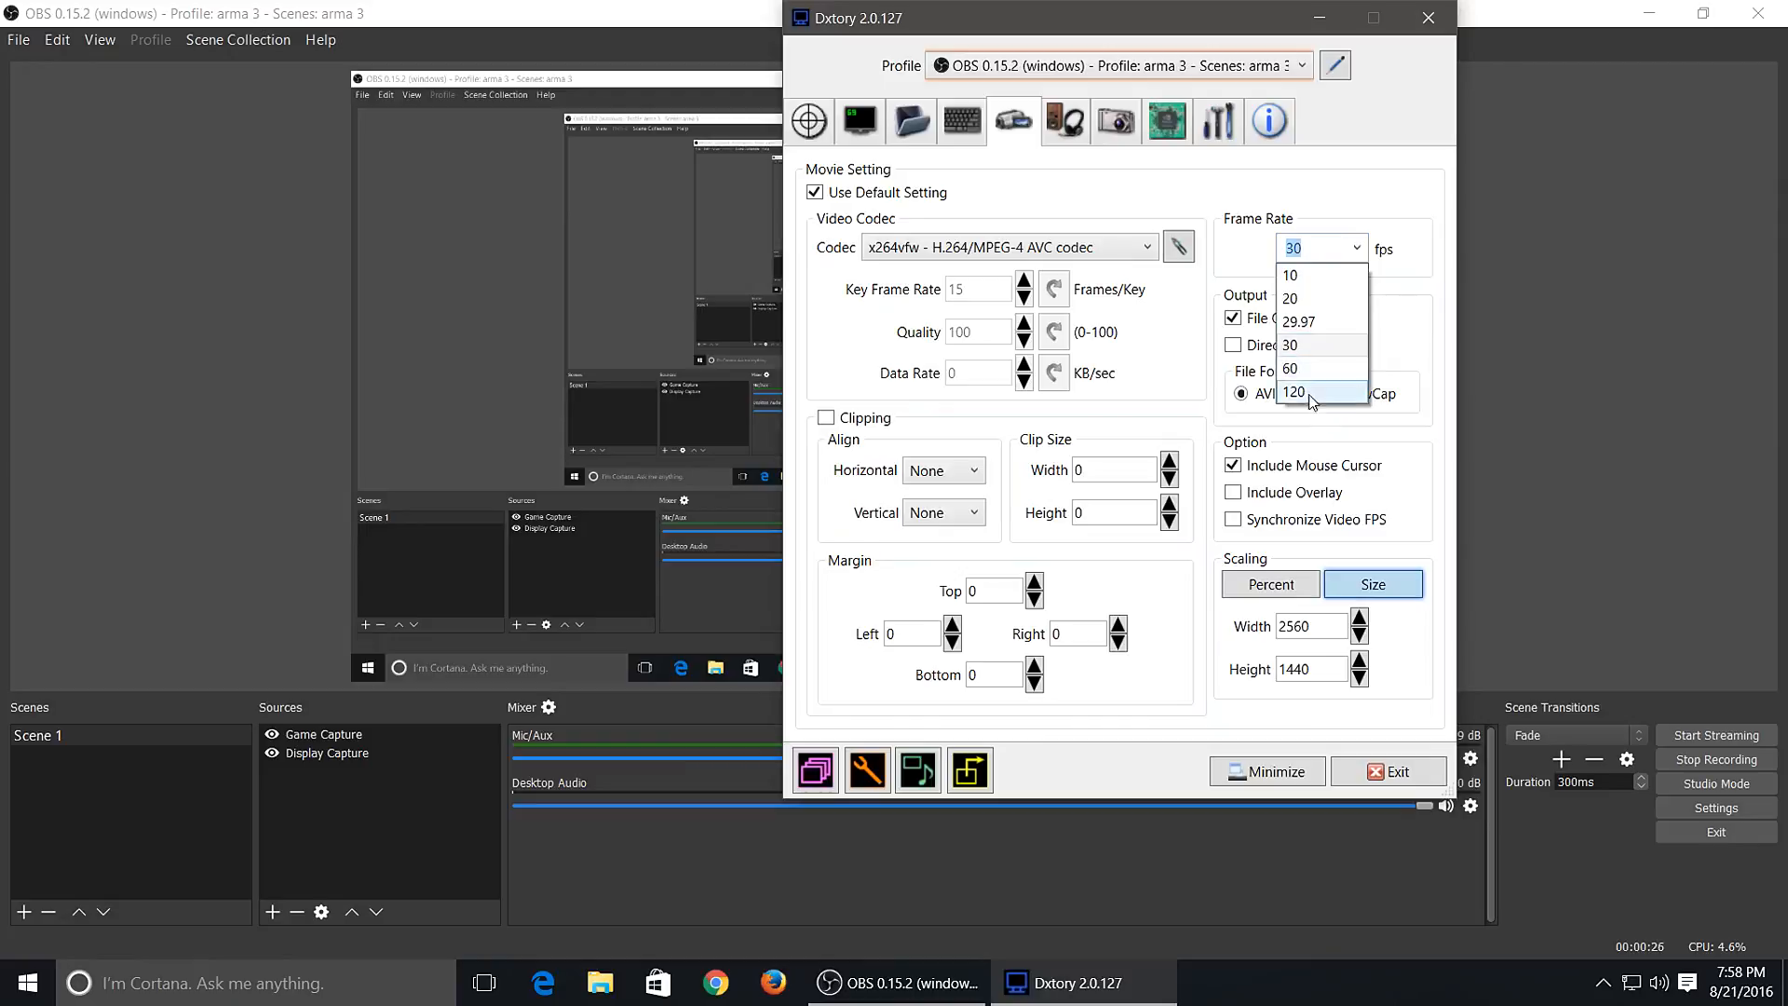
{"action": "left_click", "coordinate": [1313, 347]}
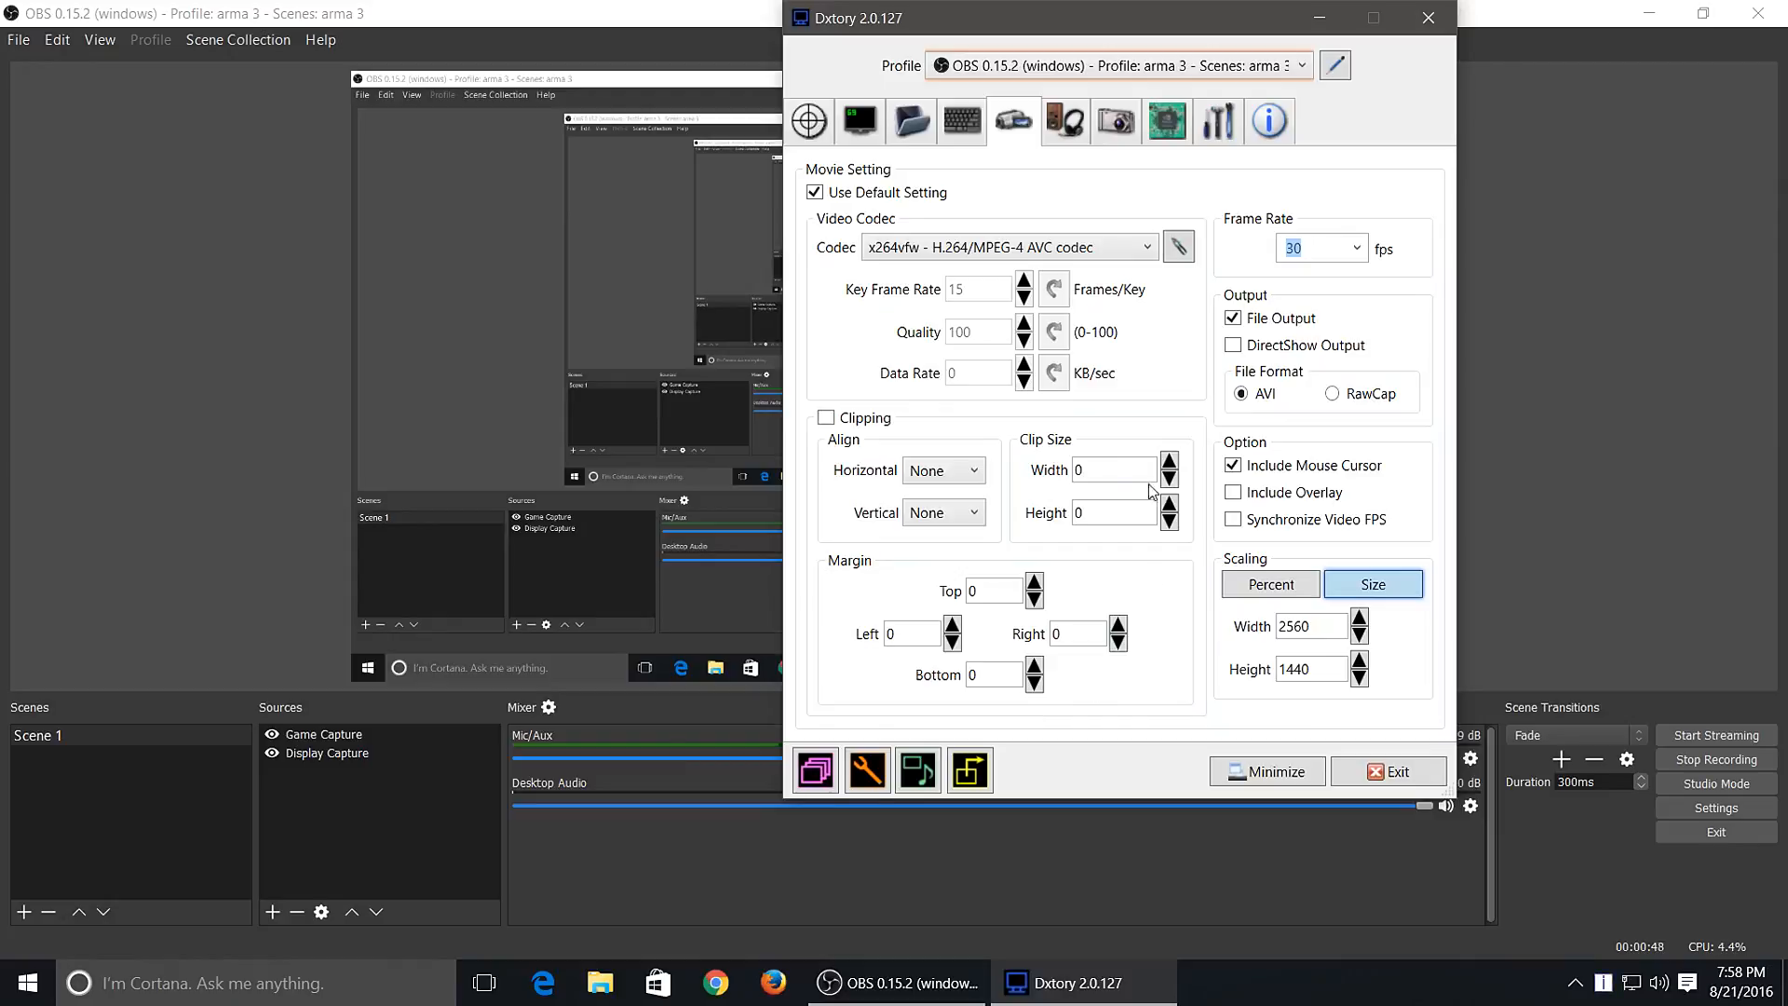
{"action": "left_click", "coordinate": [1373, 583]}
{"action": "left_click", "coordinate": [1267, 596]}
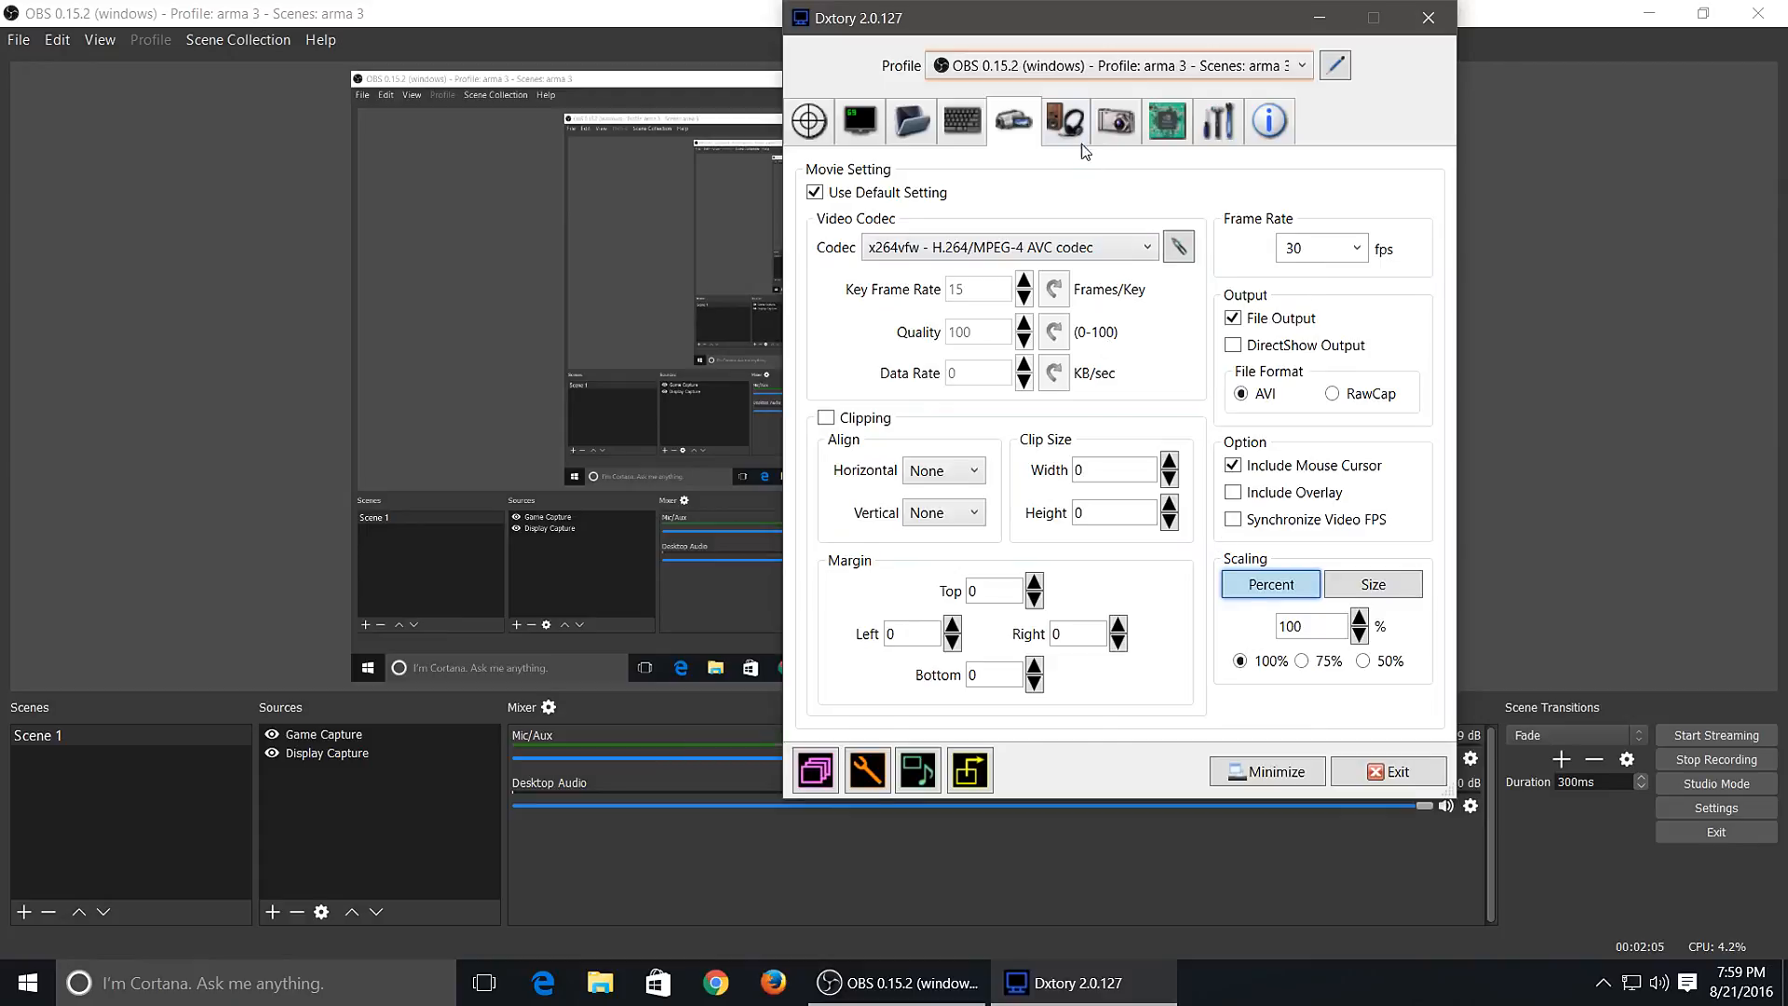
- Review the audio settings and look through the resolution presets for Output1 in Dxtory Video Setting
{"action": "left_click", "coordinate": [1059, 128]}
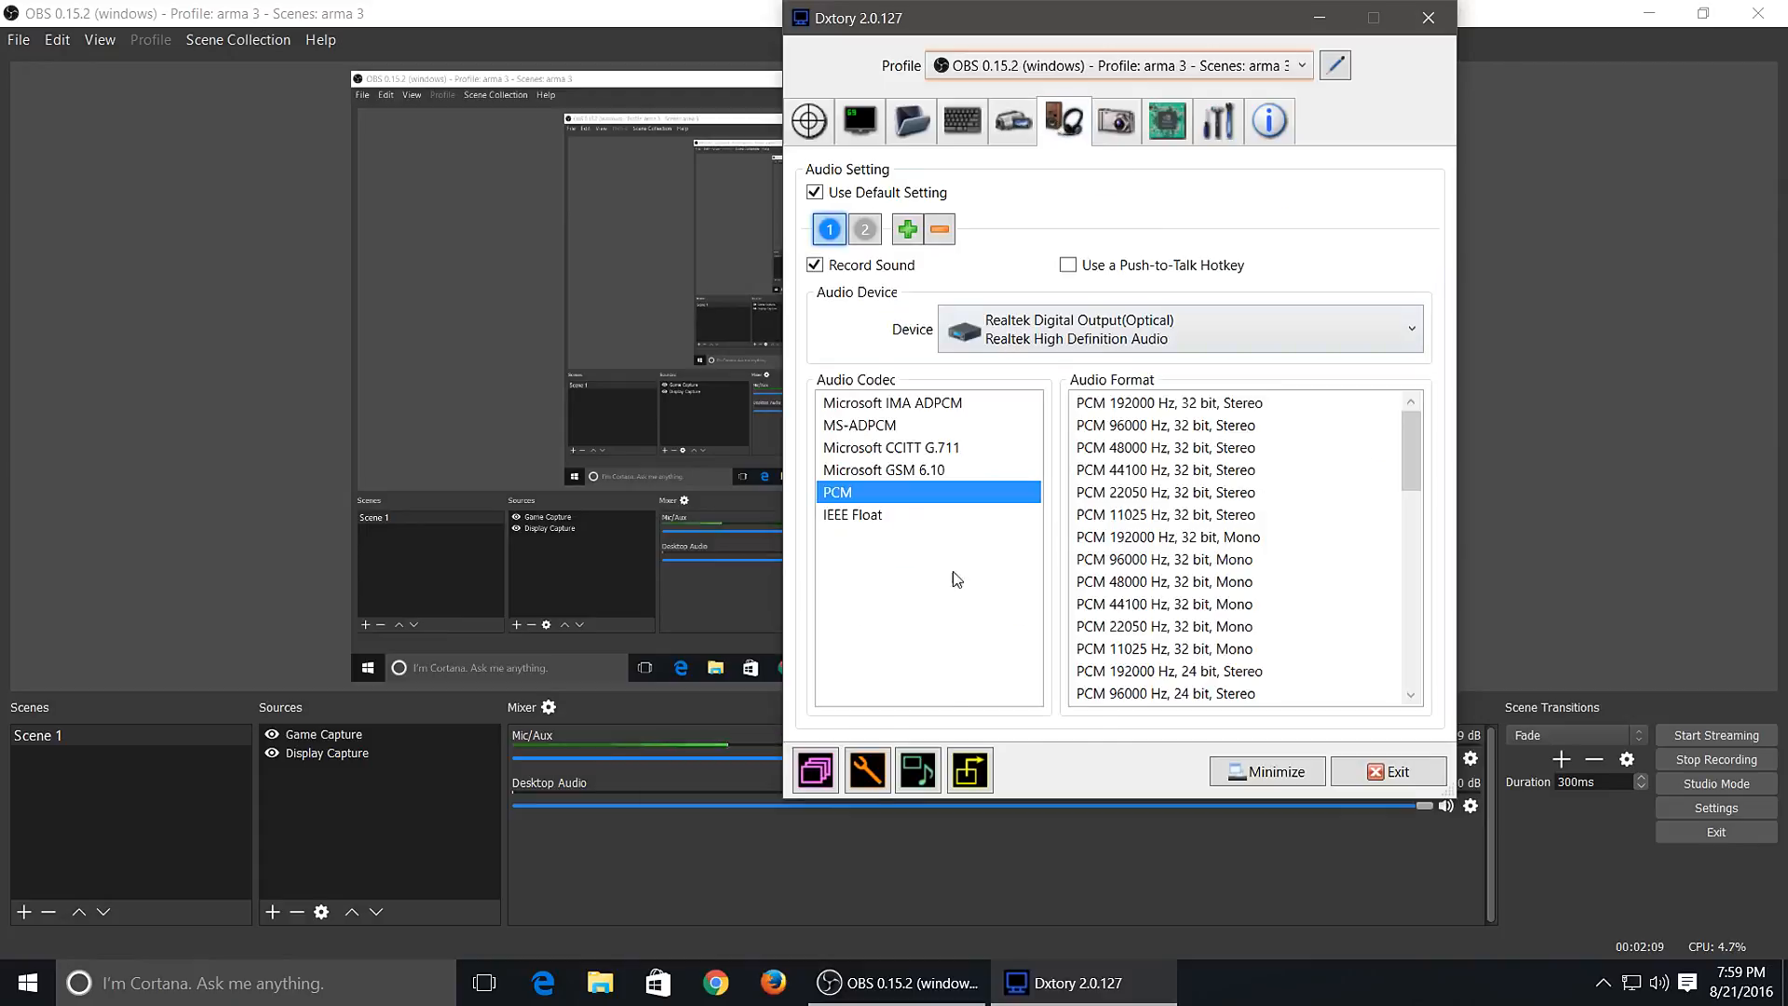
{"action": "left_click", "coordinate": [970, 770]}
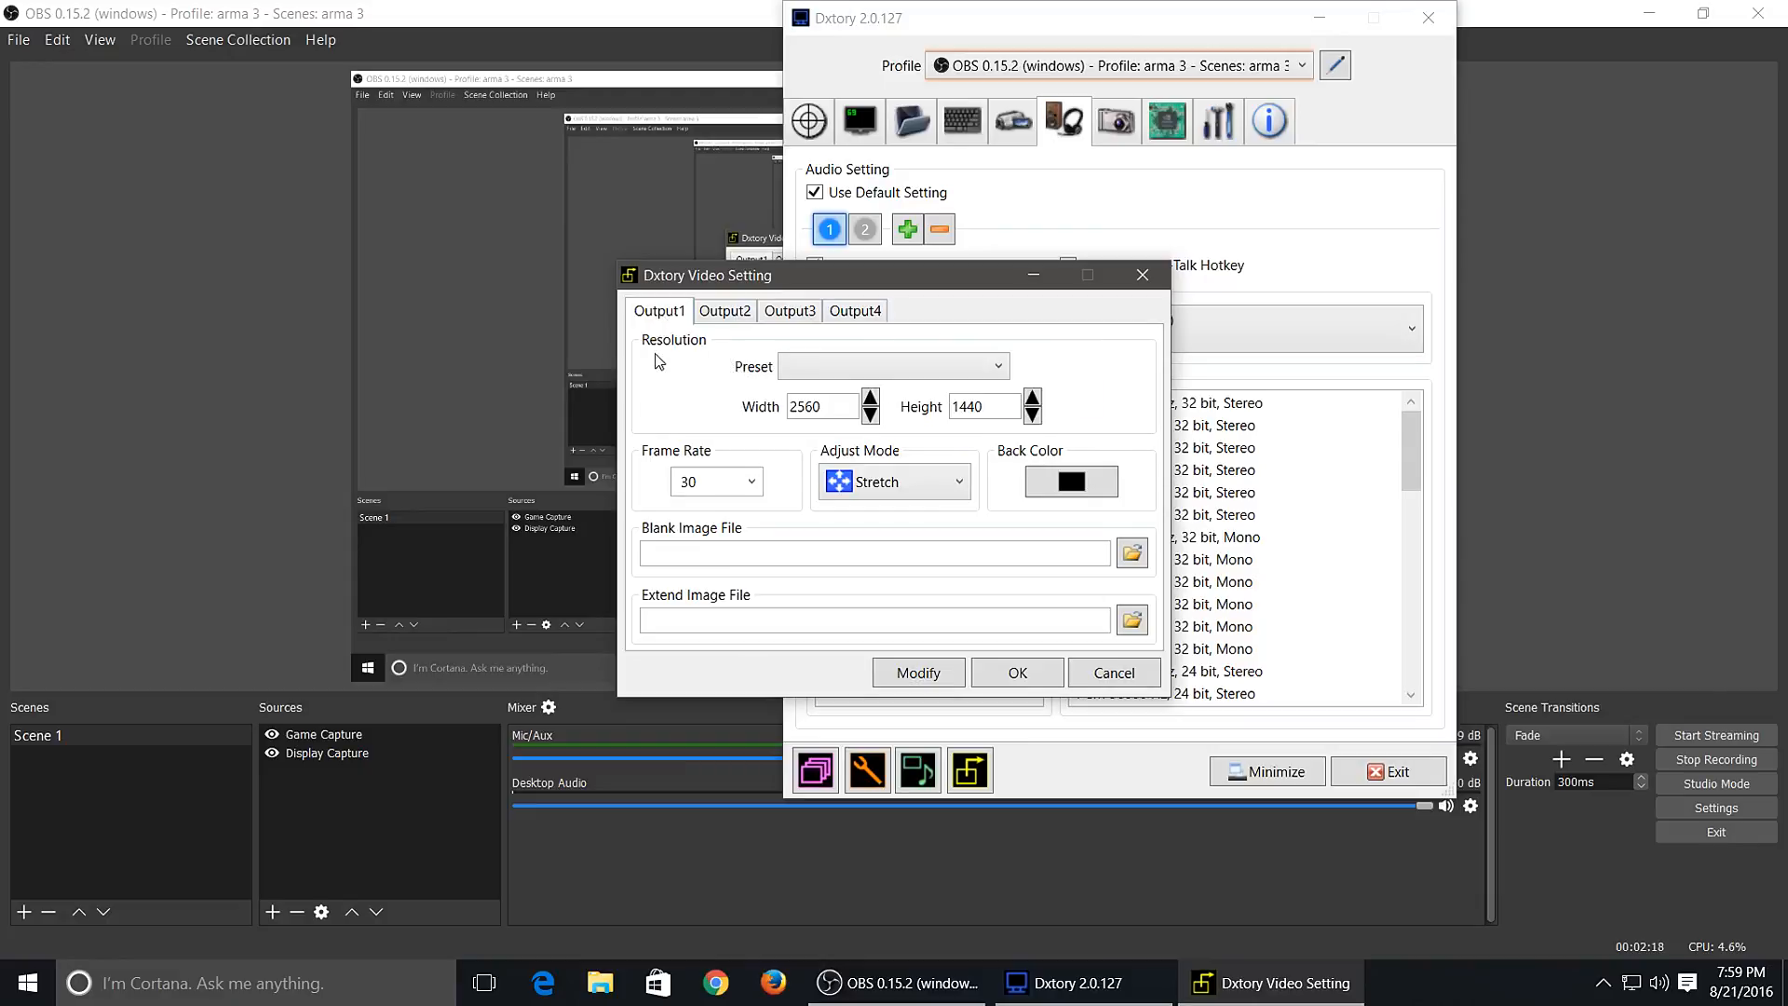
{"action": "left_click", "coordinate": [979, 368]}
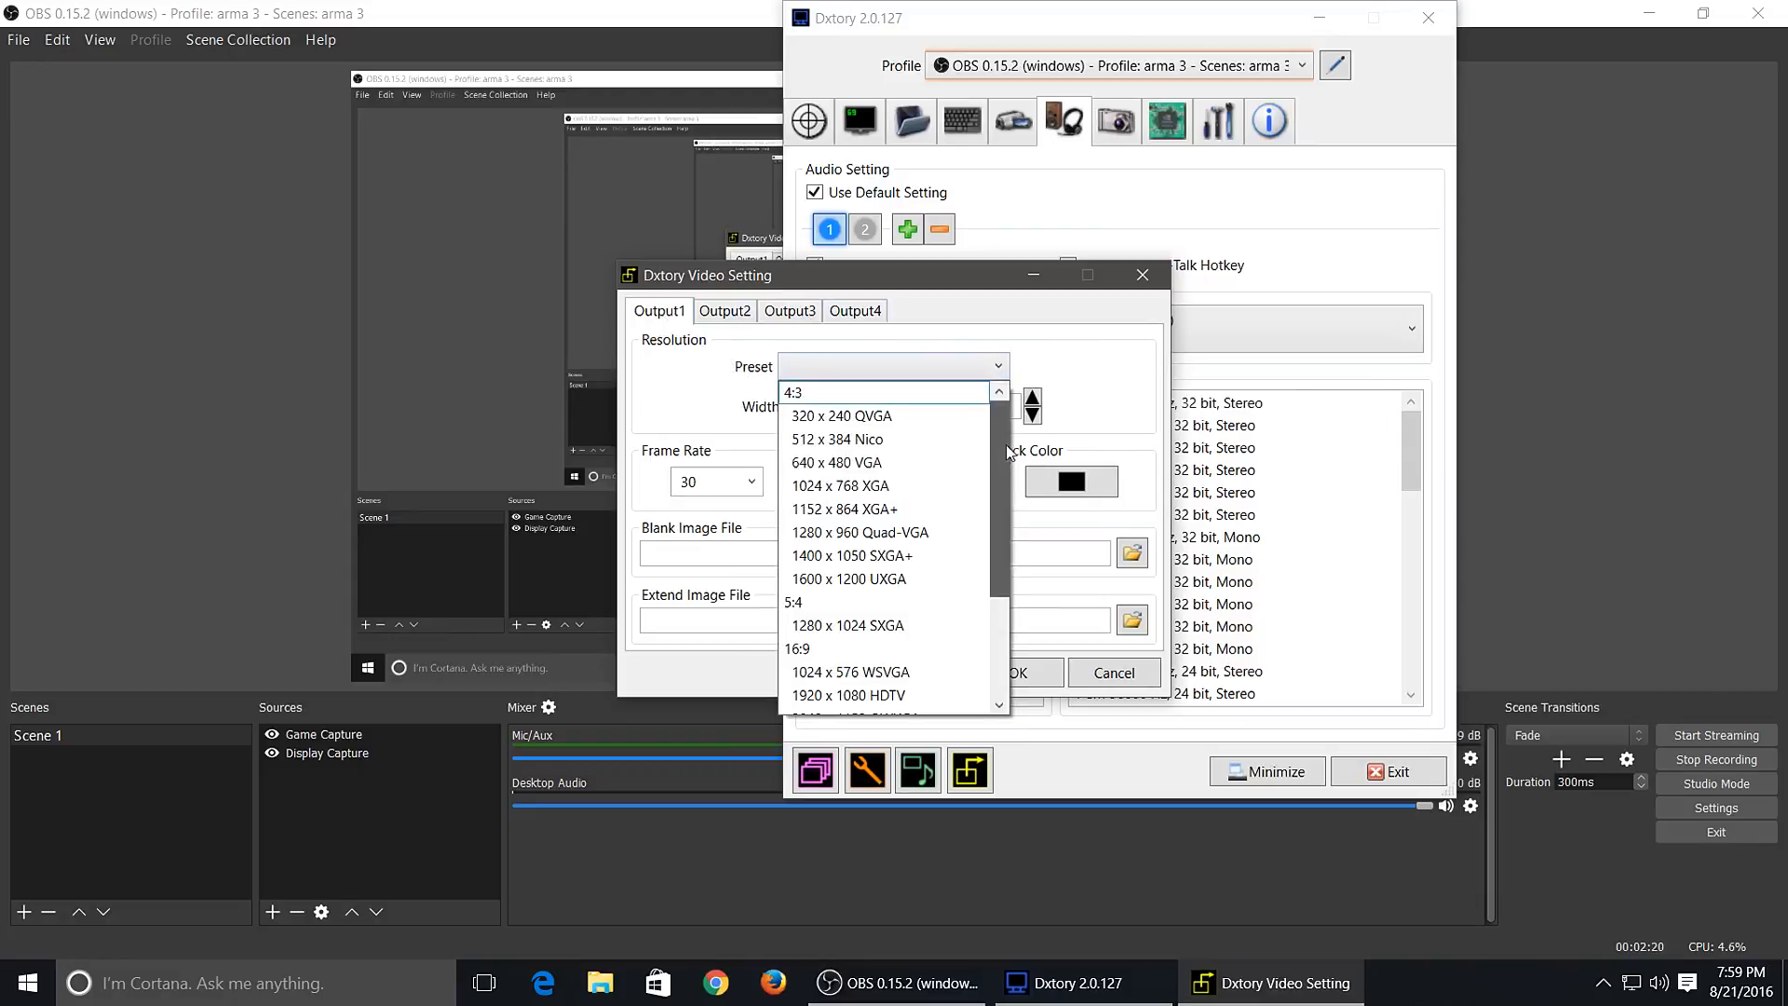
{"action": "scroll", "coordinate": [1006, 484], "scroll_direction": "down", "scroll_amount": 3}
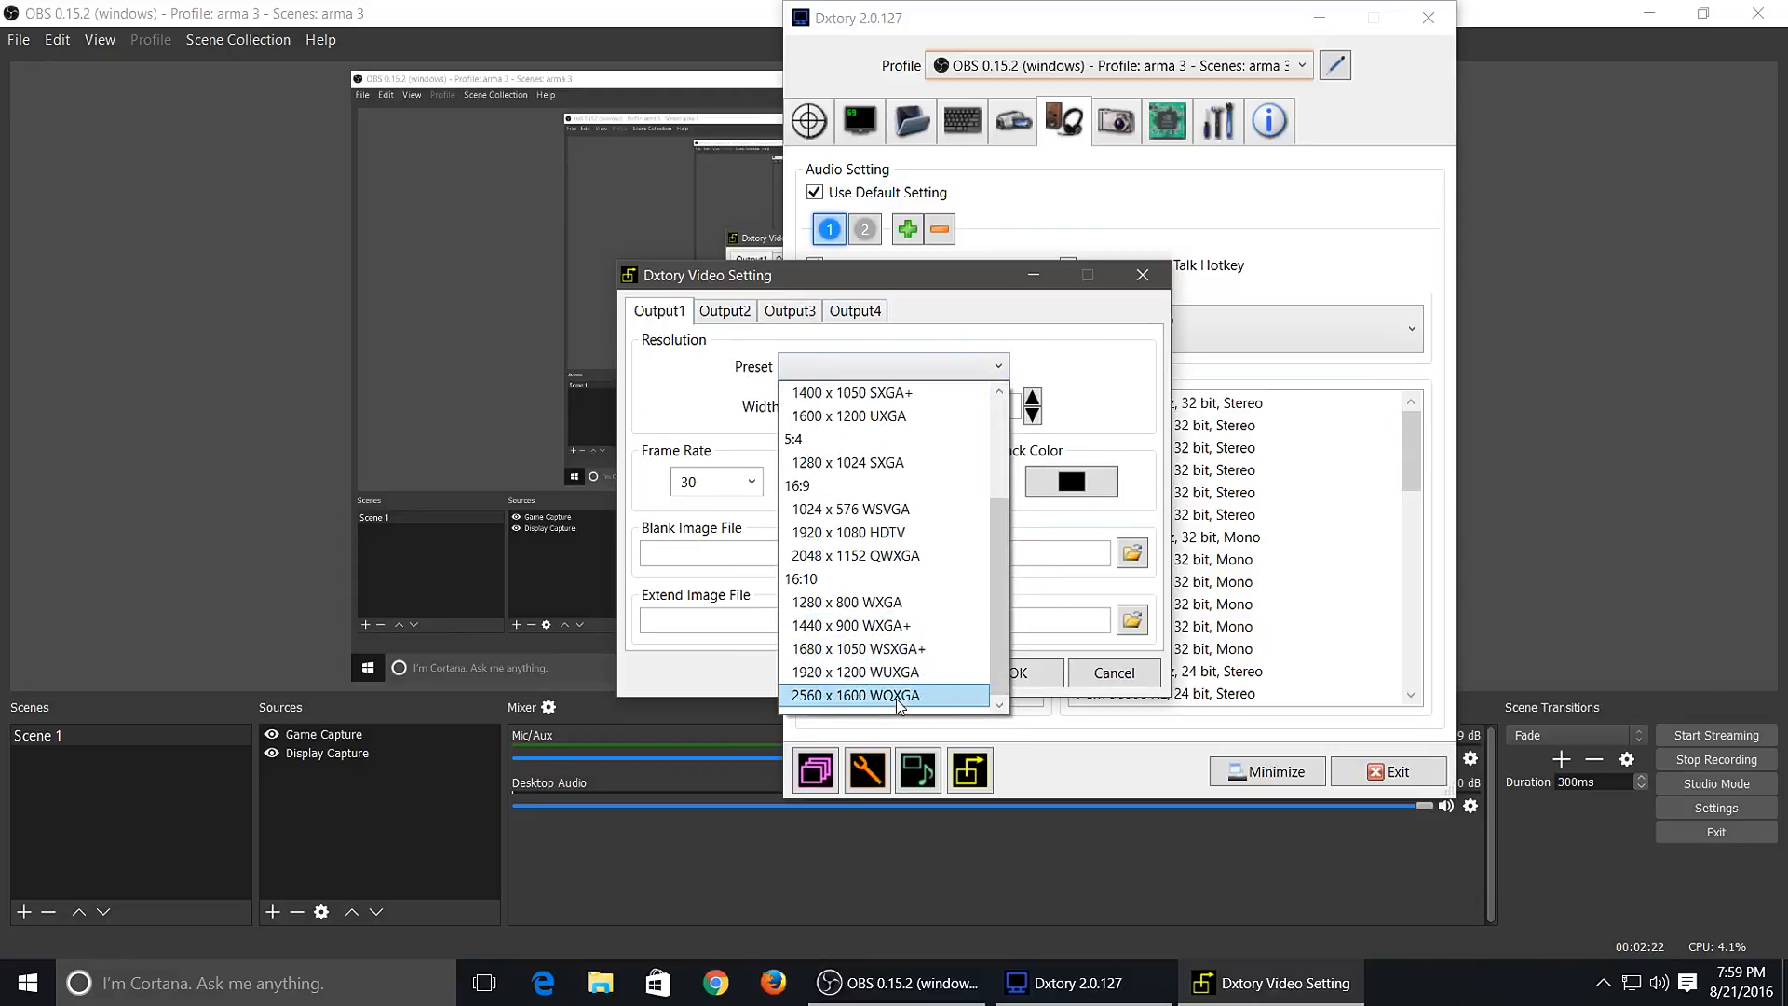
{"action": "left_click_drag", "start_coordinate": [998, 598], "coordinate": [999, 459]}
{"action": "left_click", "coordinate": [1087, 327]}
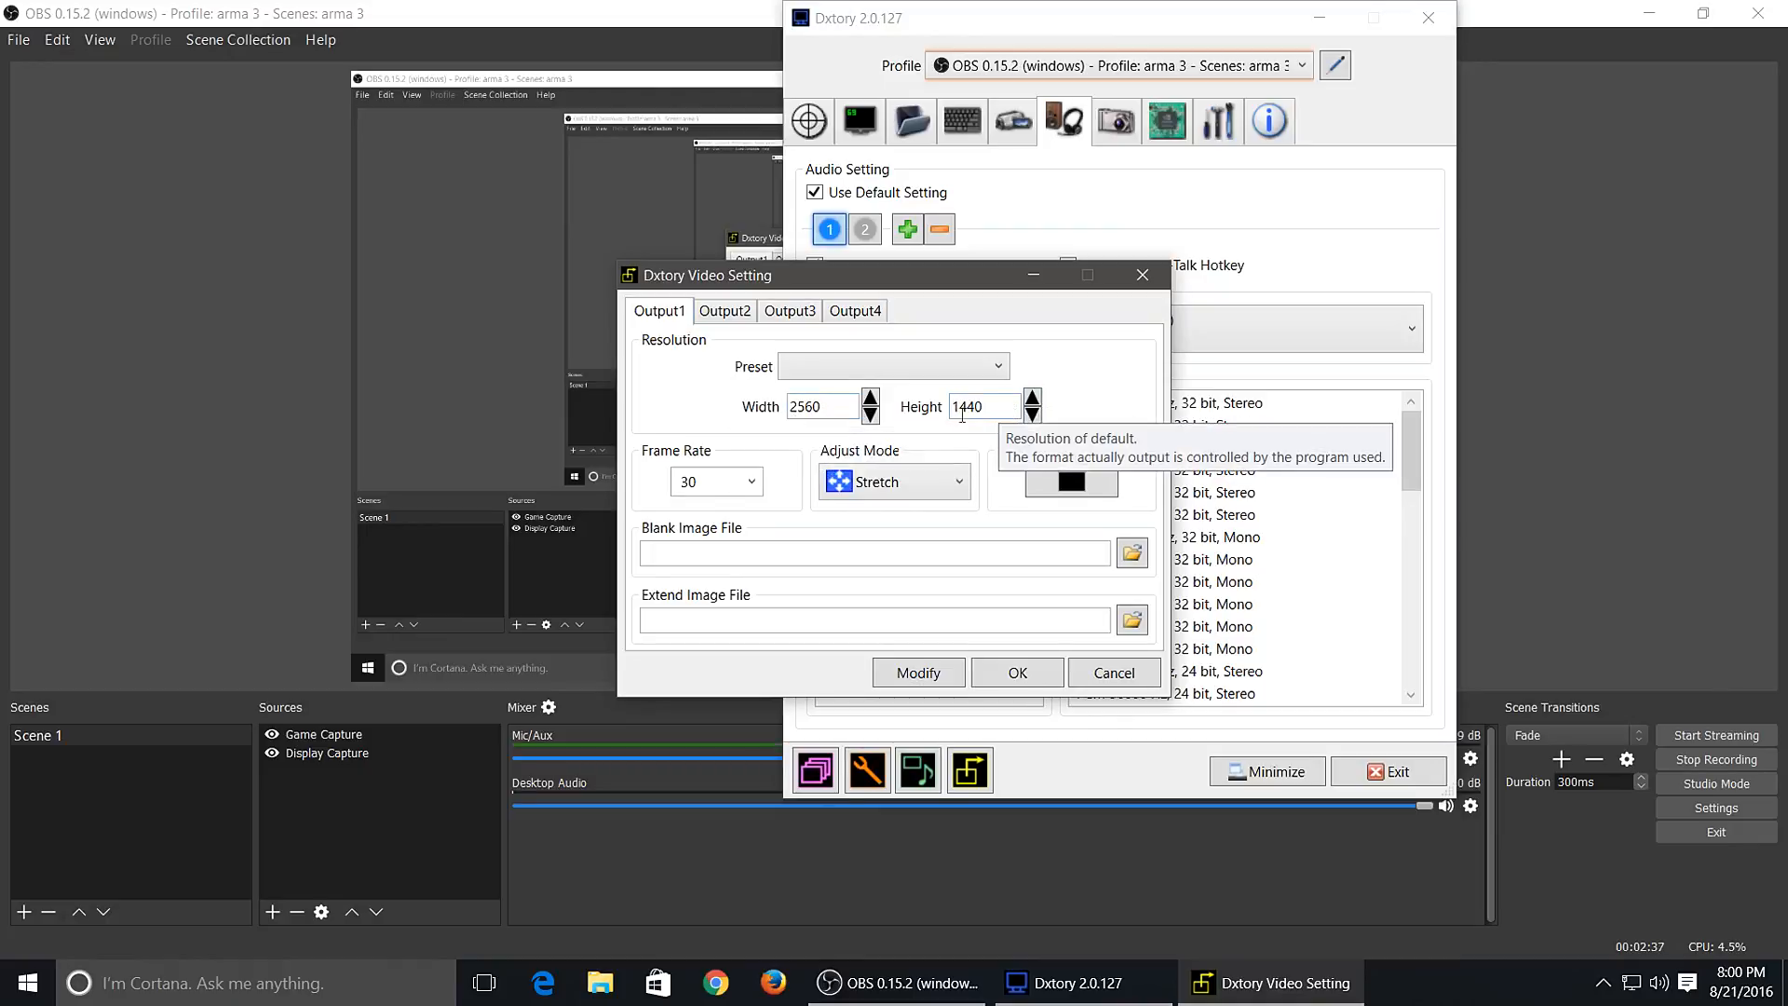
- Set the frame rate to 60 fps for Output1 in Dxtory Video Setting and in Dxtory's movie settings
{"action": "left_click", "coordinate": [750, 485]}
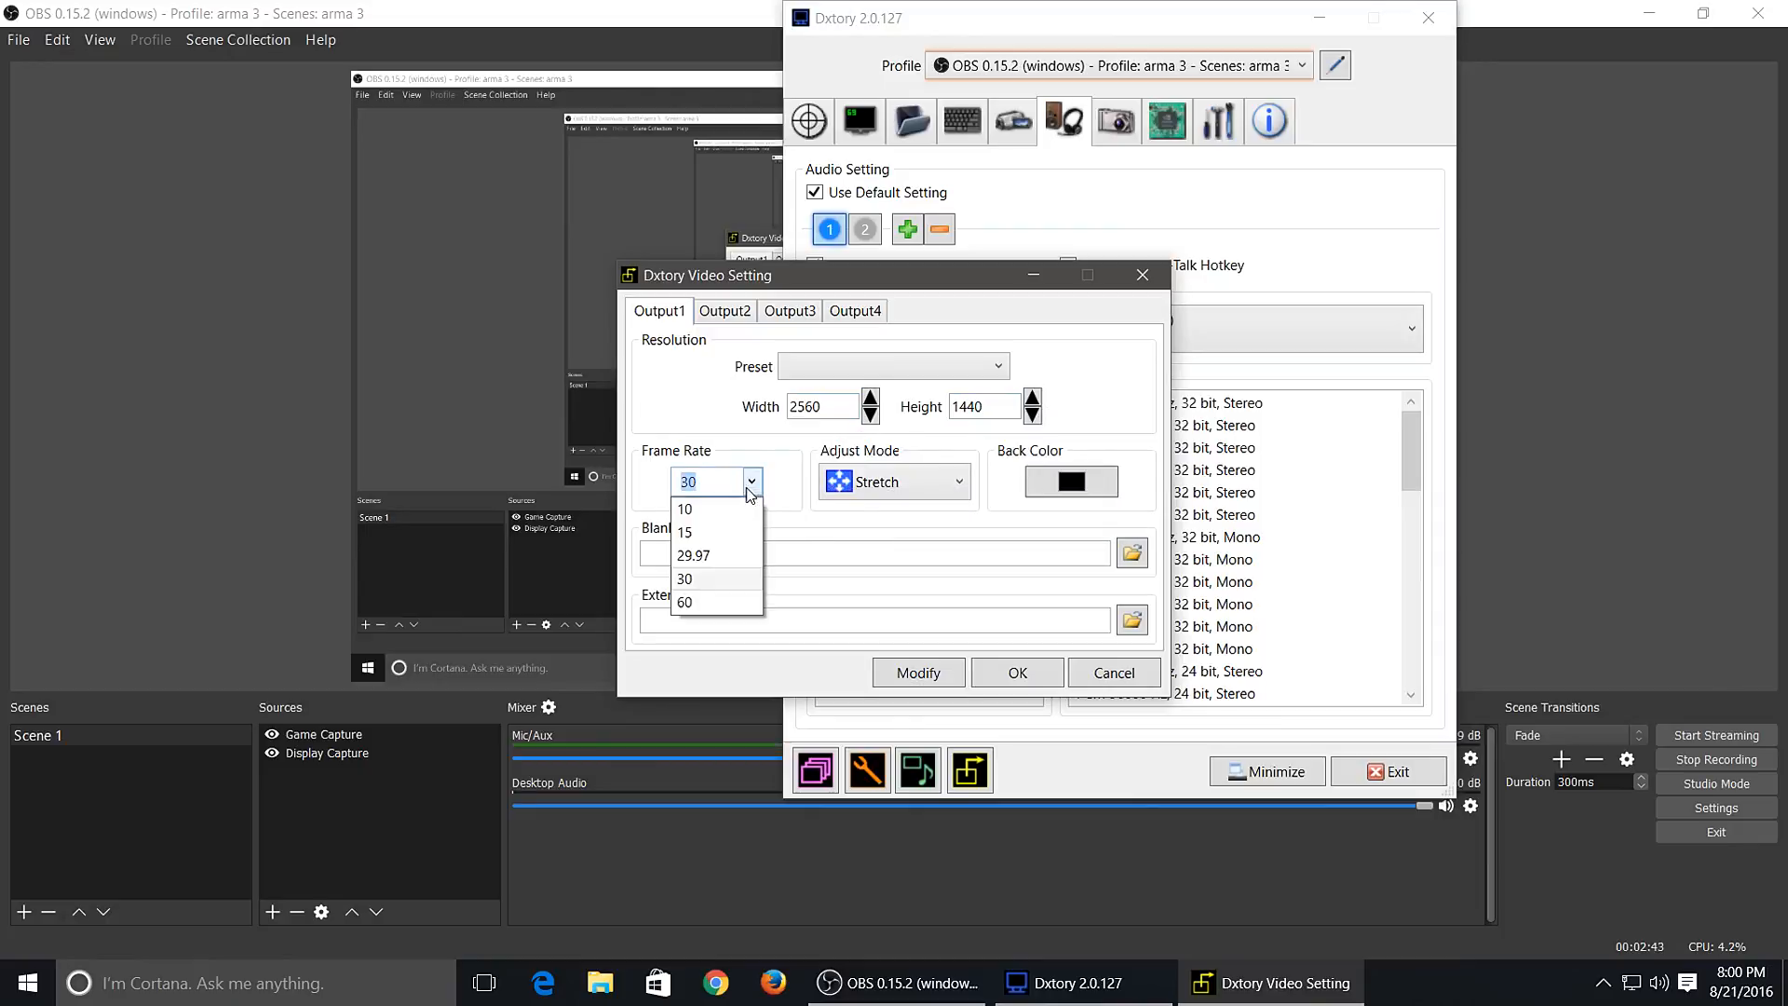
{"action": "left_click", "coordinate": [726, 556]}
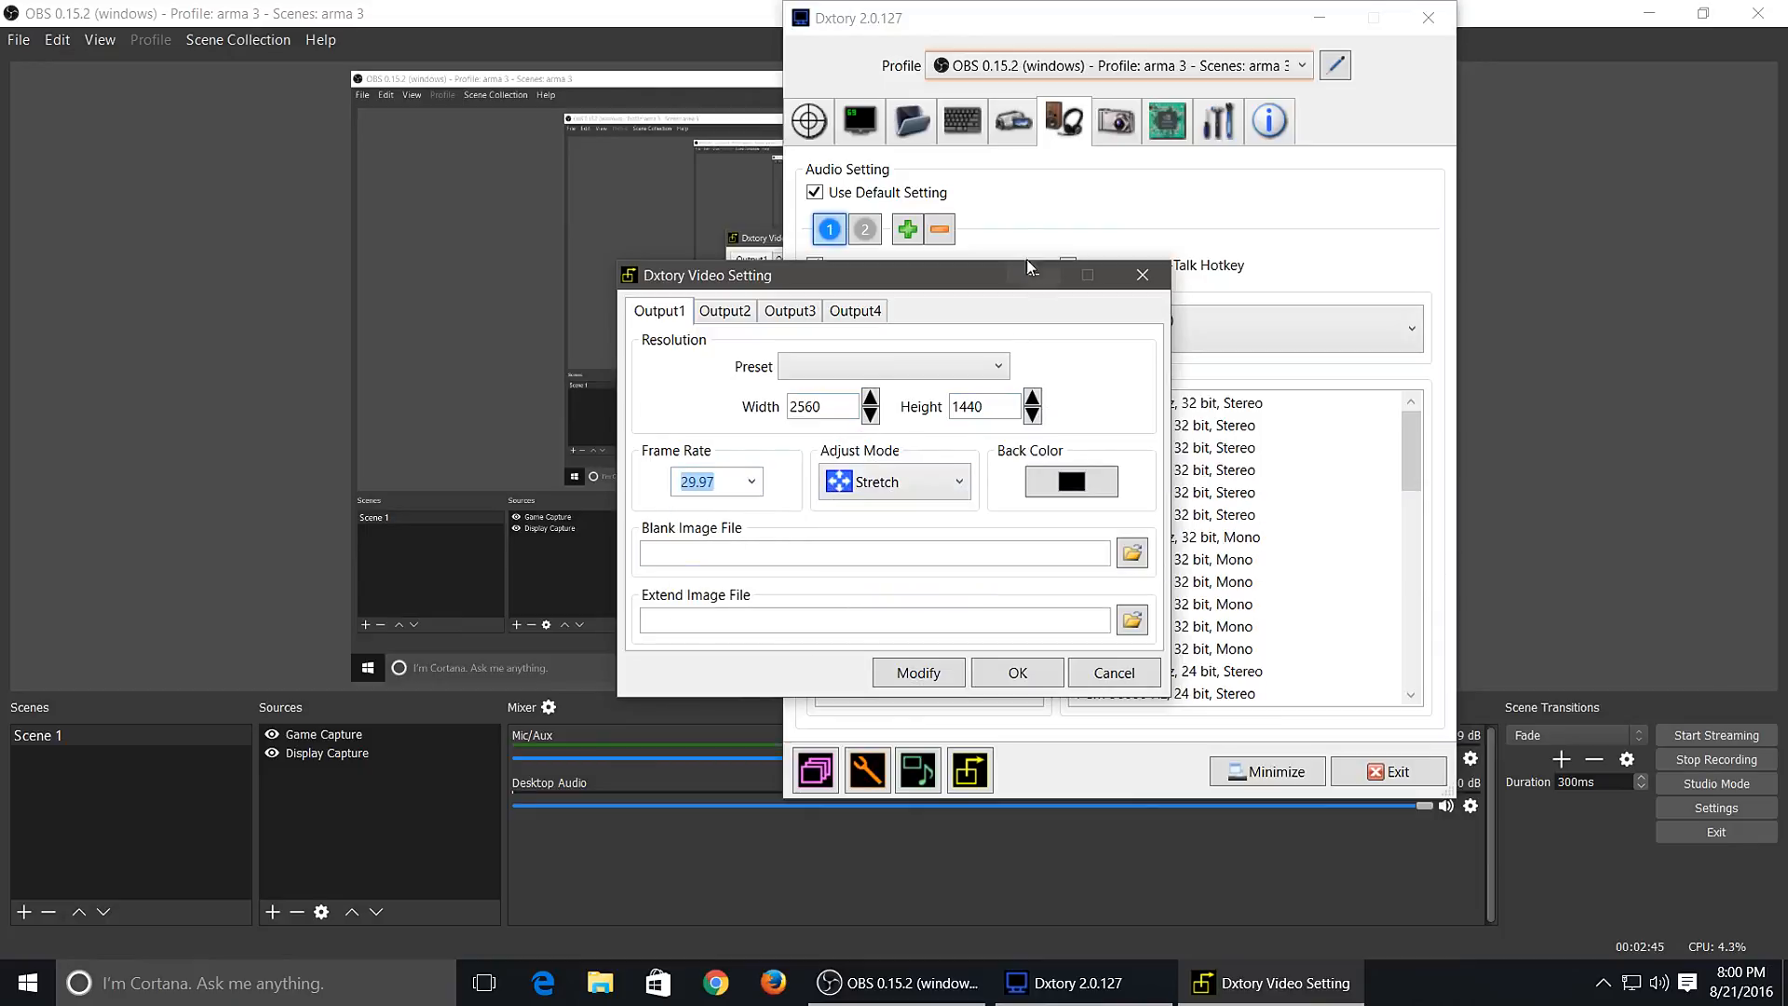
{"action": "left_click", "coordinate": [1013, 121]}
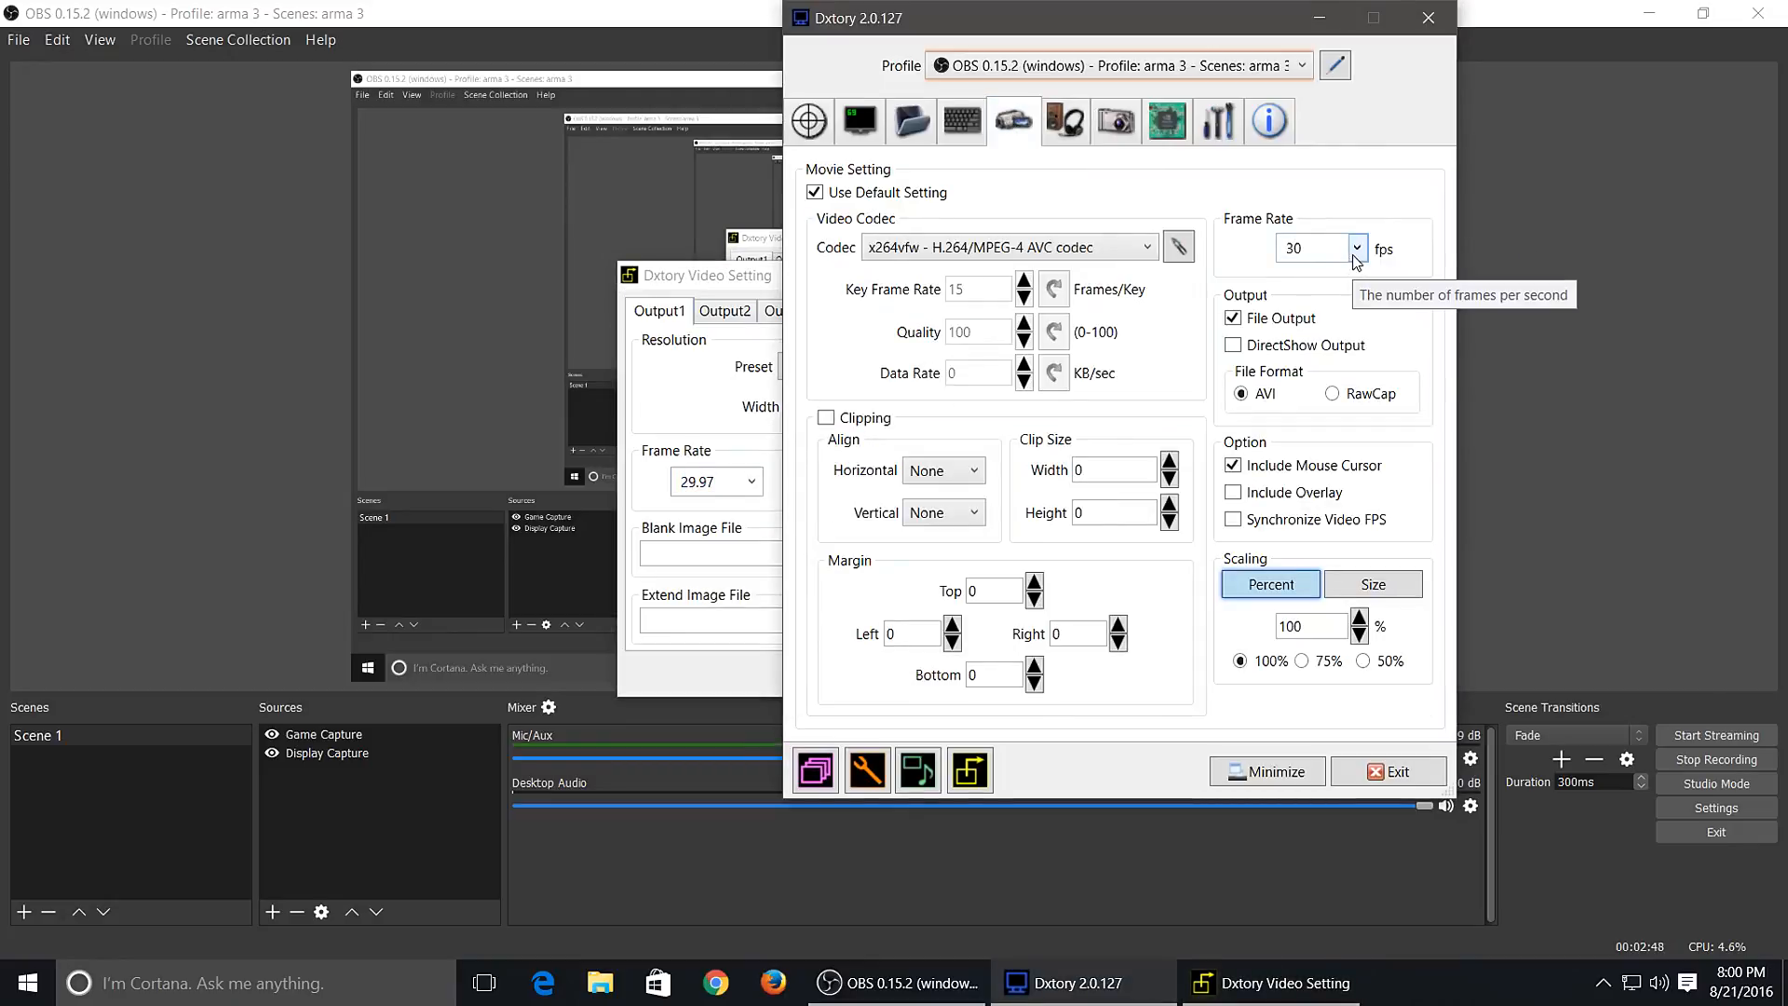
{"action": "left_click", "coordinate": [731, 483]}
{"action": "left_click", "coordinate": [719, 604]}
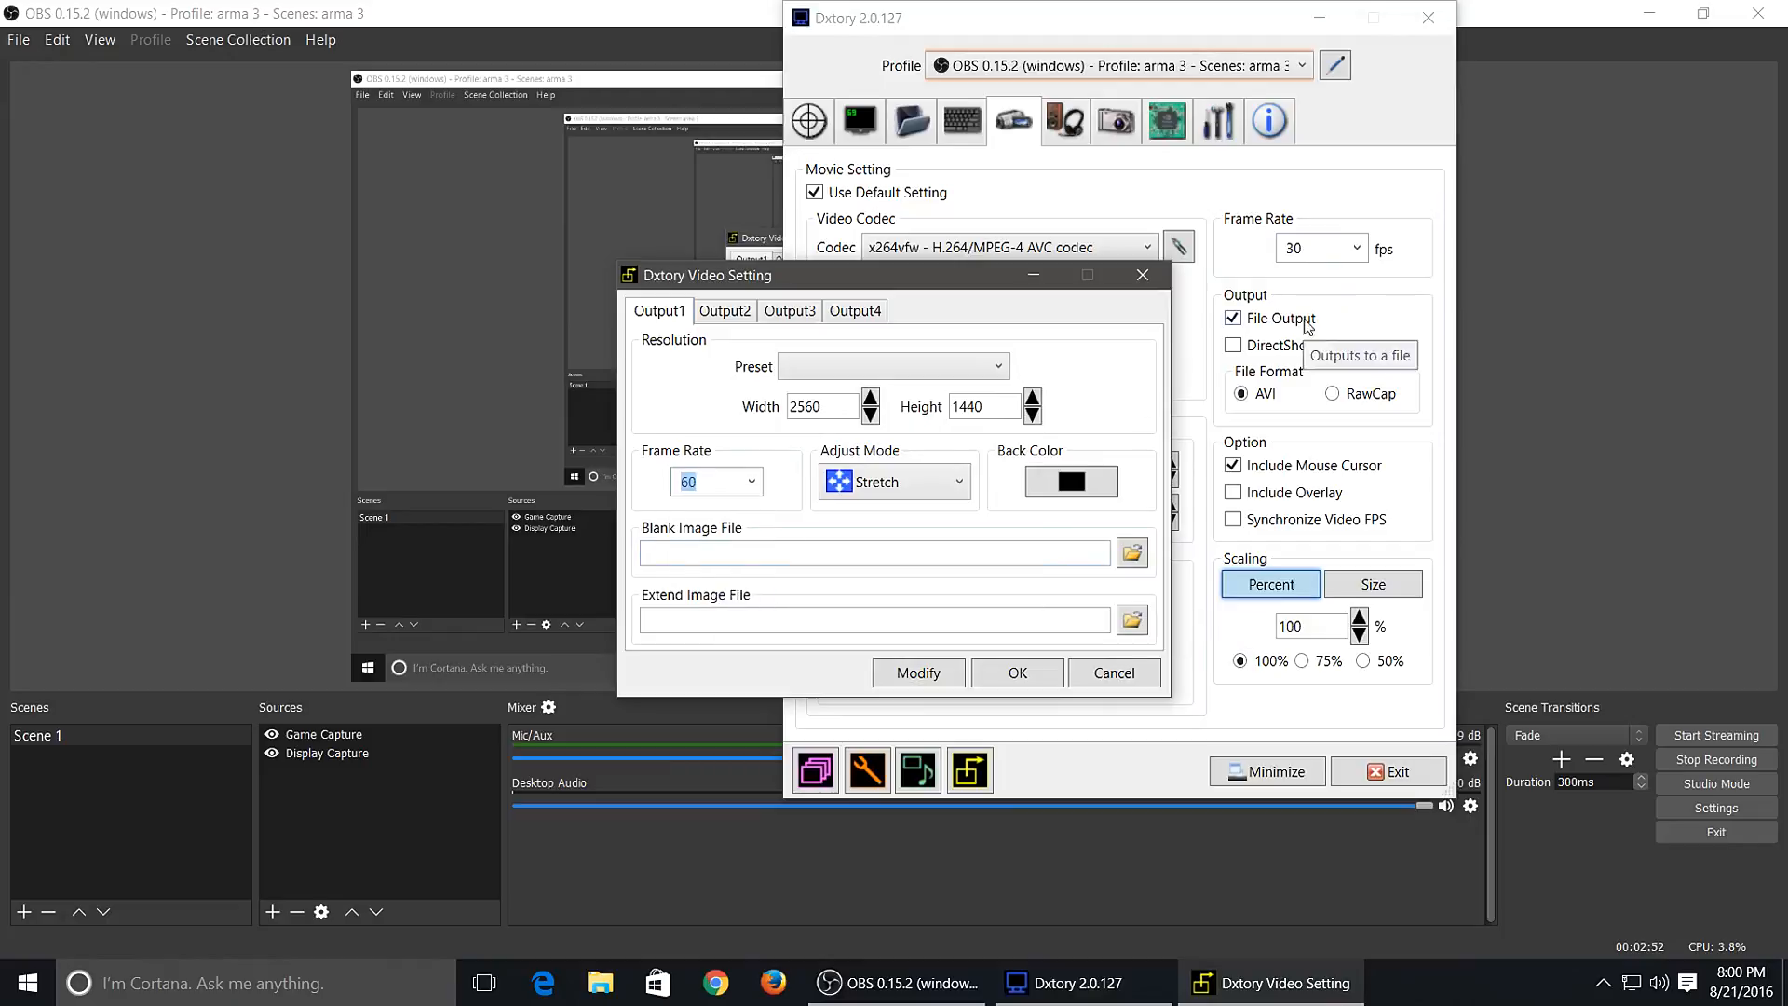
{"action": "left_click", "coordinate": [1352, 250]}
{"action": "left_click", "coordinate": [1299, 368]}
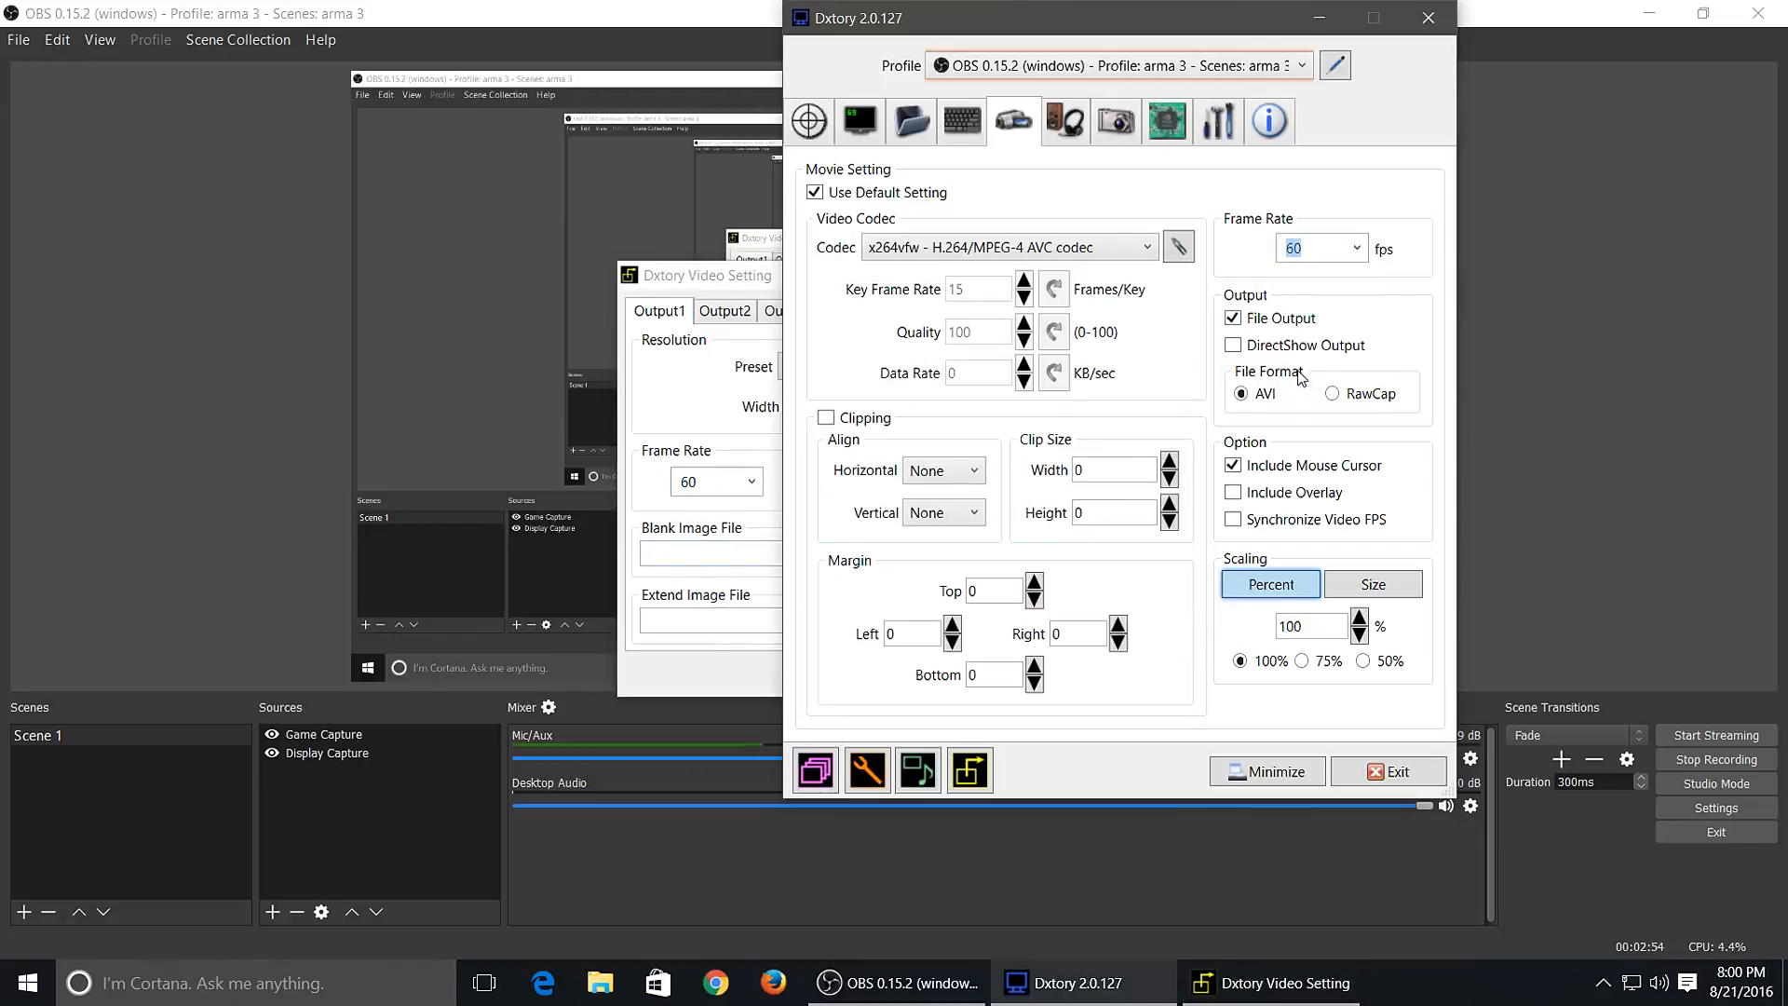
- Add a third audio stream in Dxtory's audio settings, look at its settings and remove it again
{"action": "left_click", "coordinate": [1064, 121]}
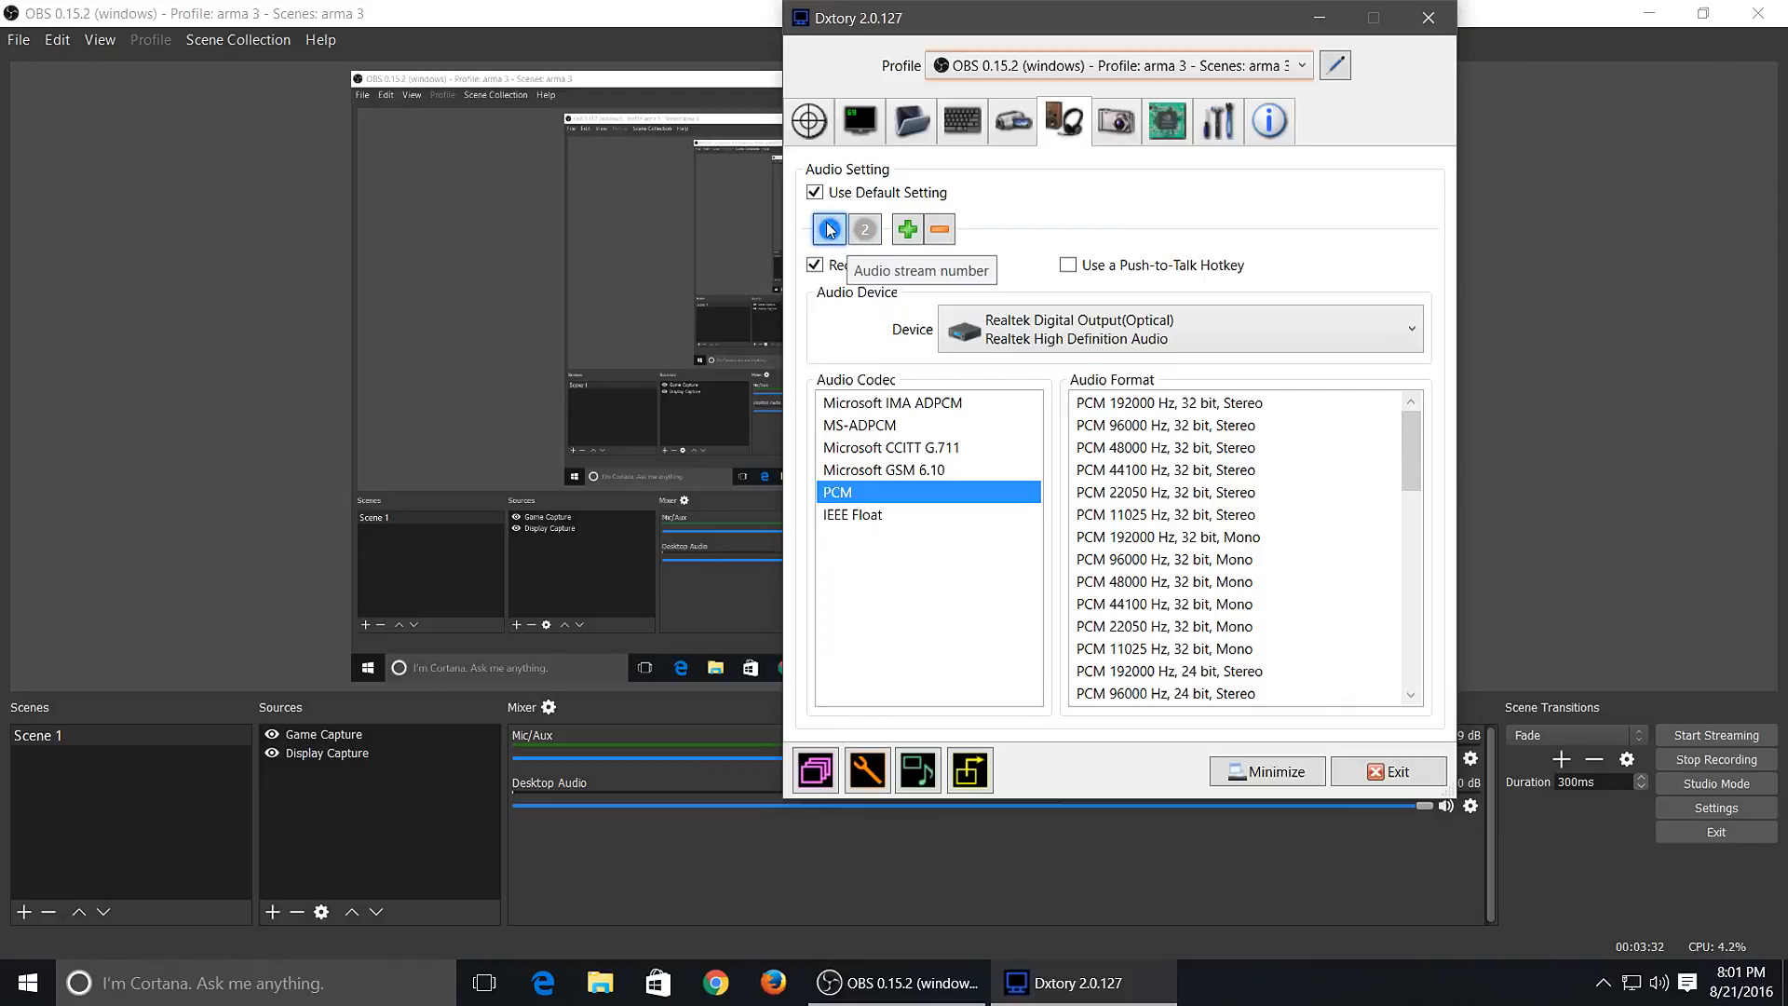
{"action": "left_click", "coordinate": [910, 232]}
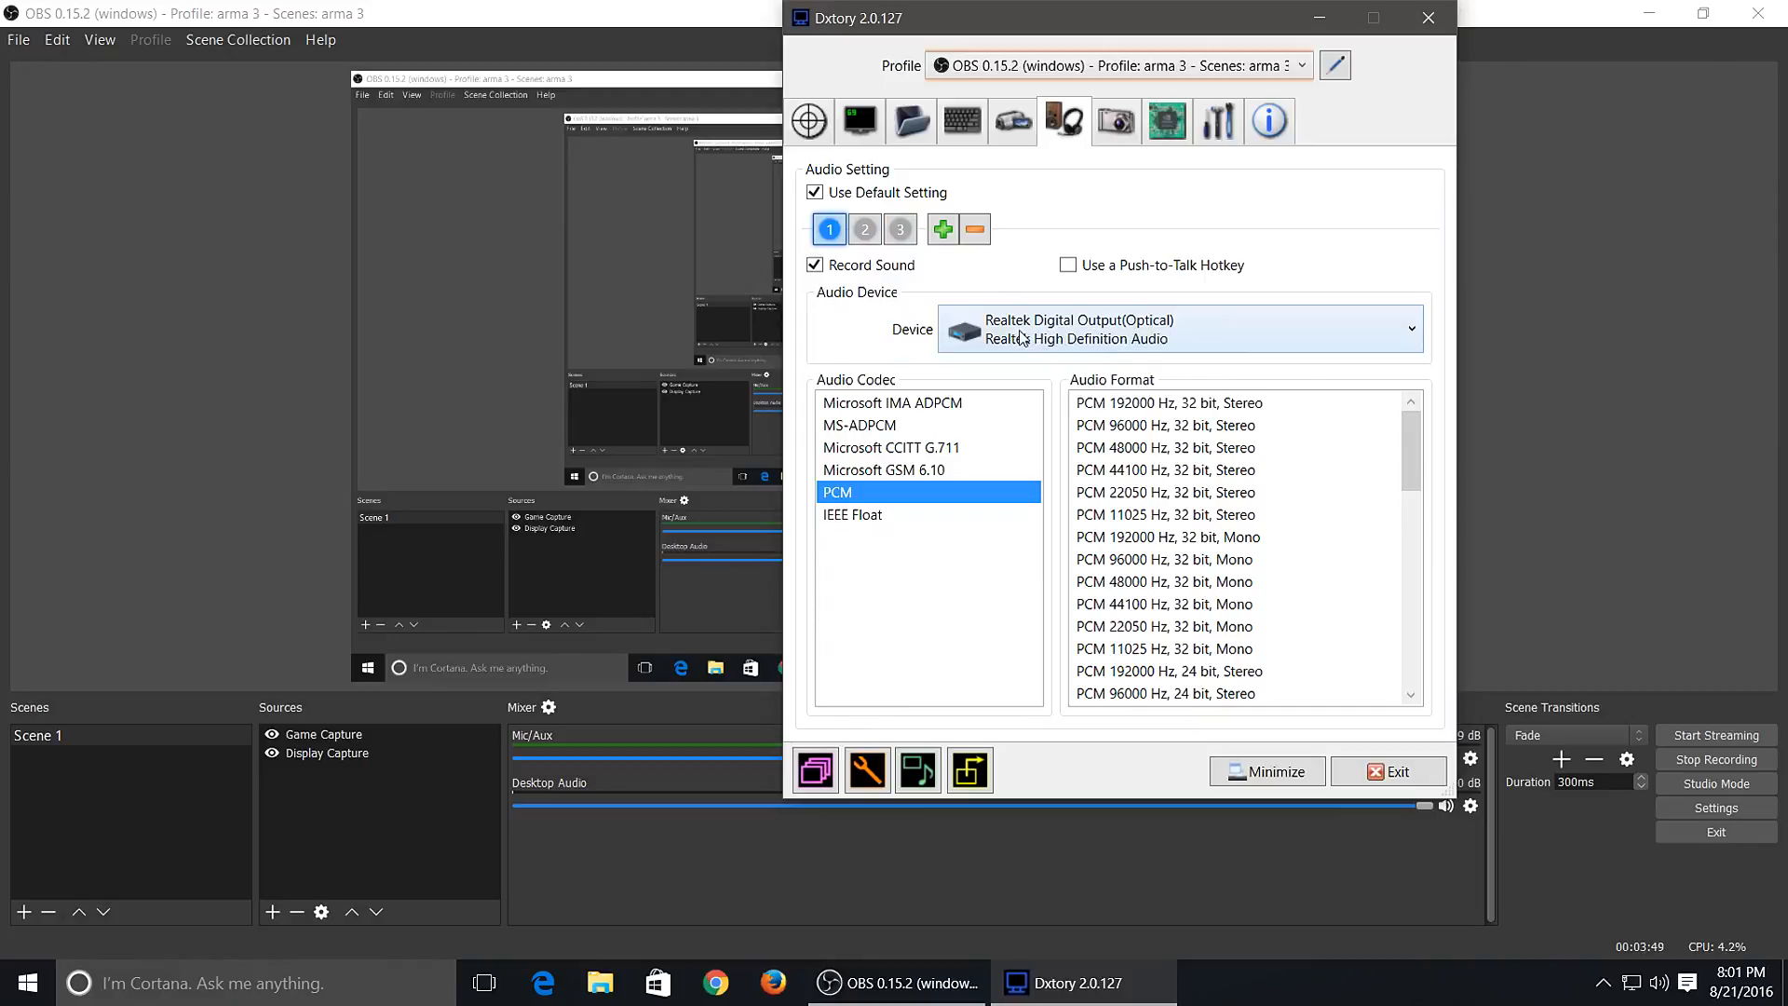
{"action": "left_click", "coordinate": [899, 229]}
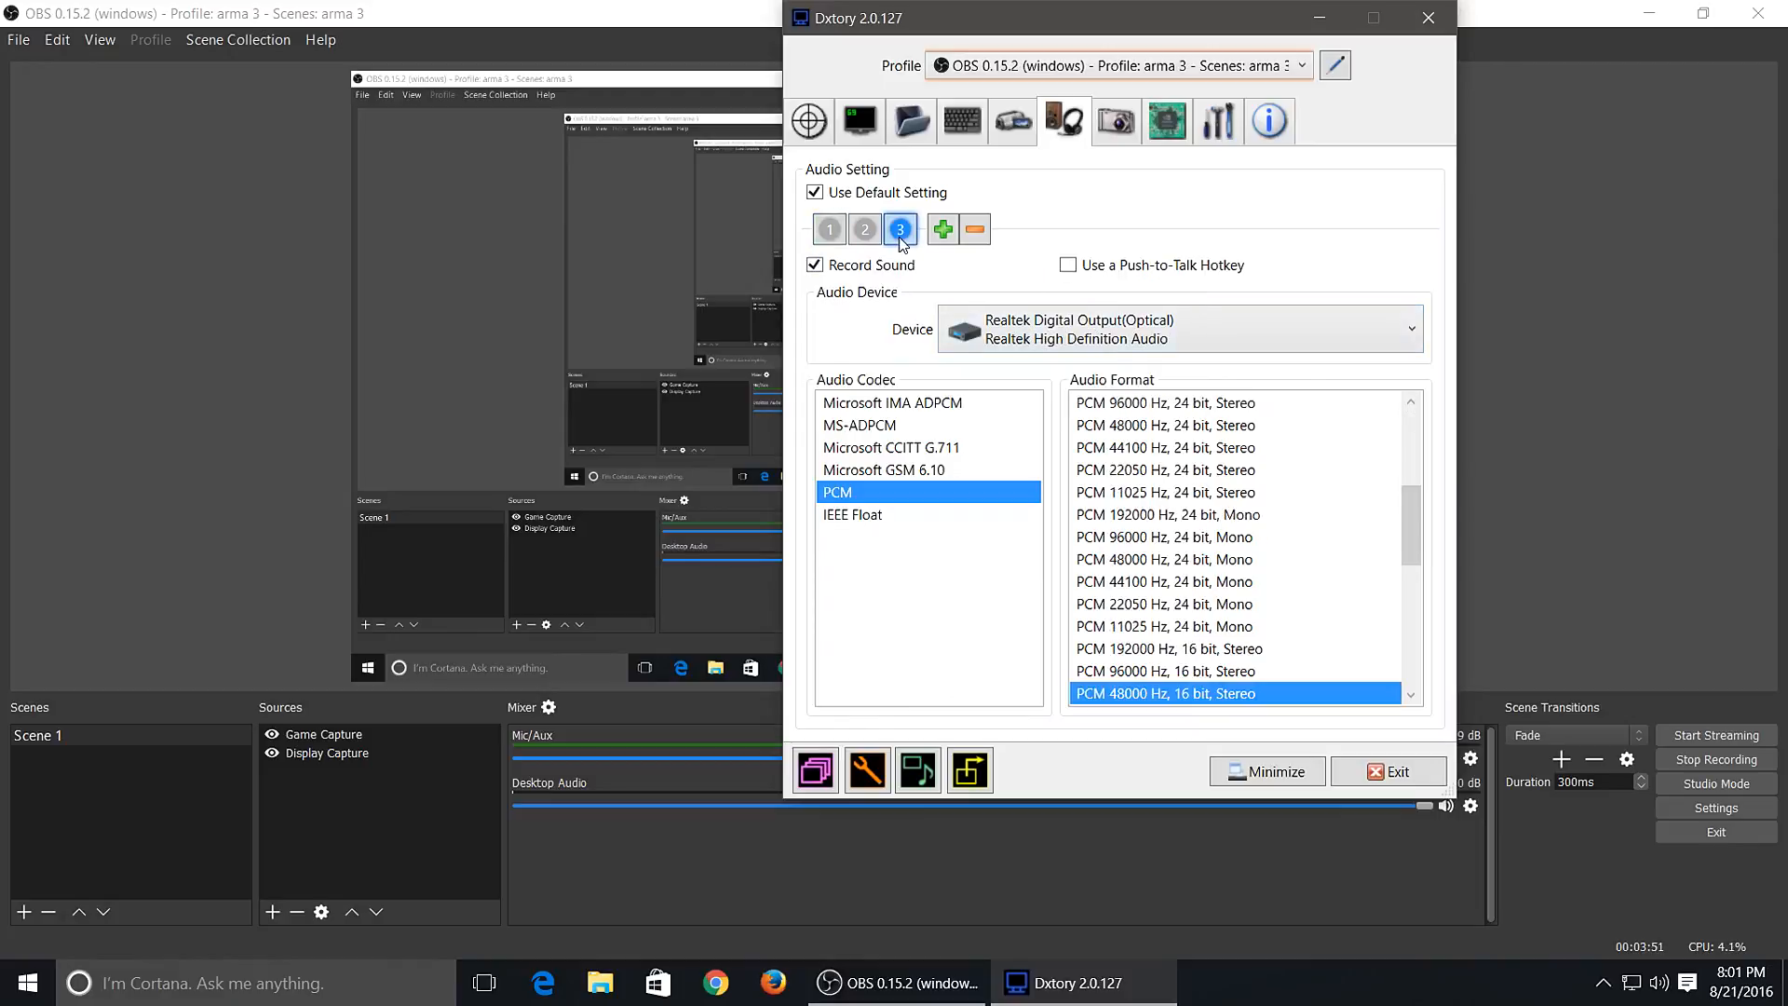
{"action": "left_click", "coordinate": [974, 230]}
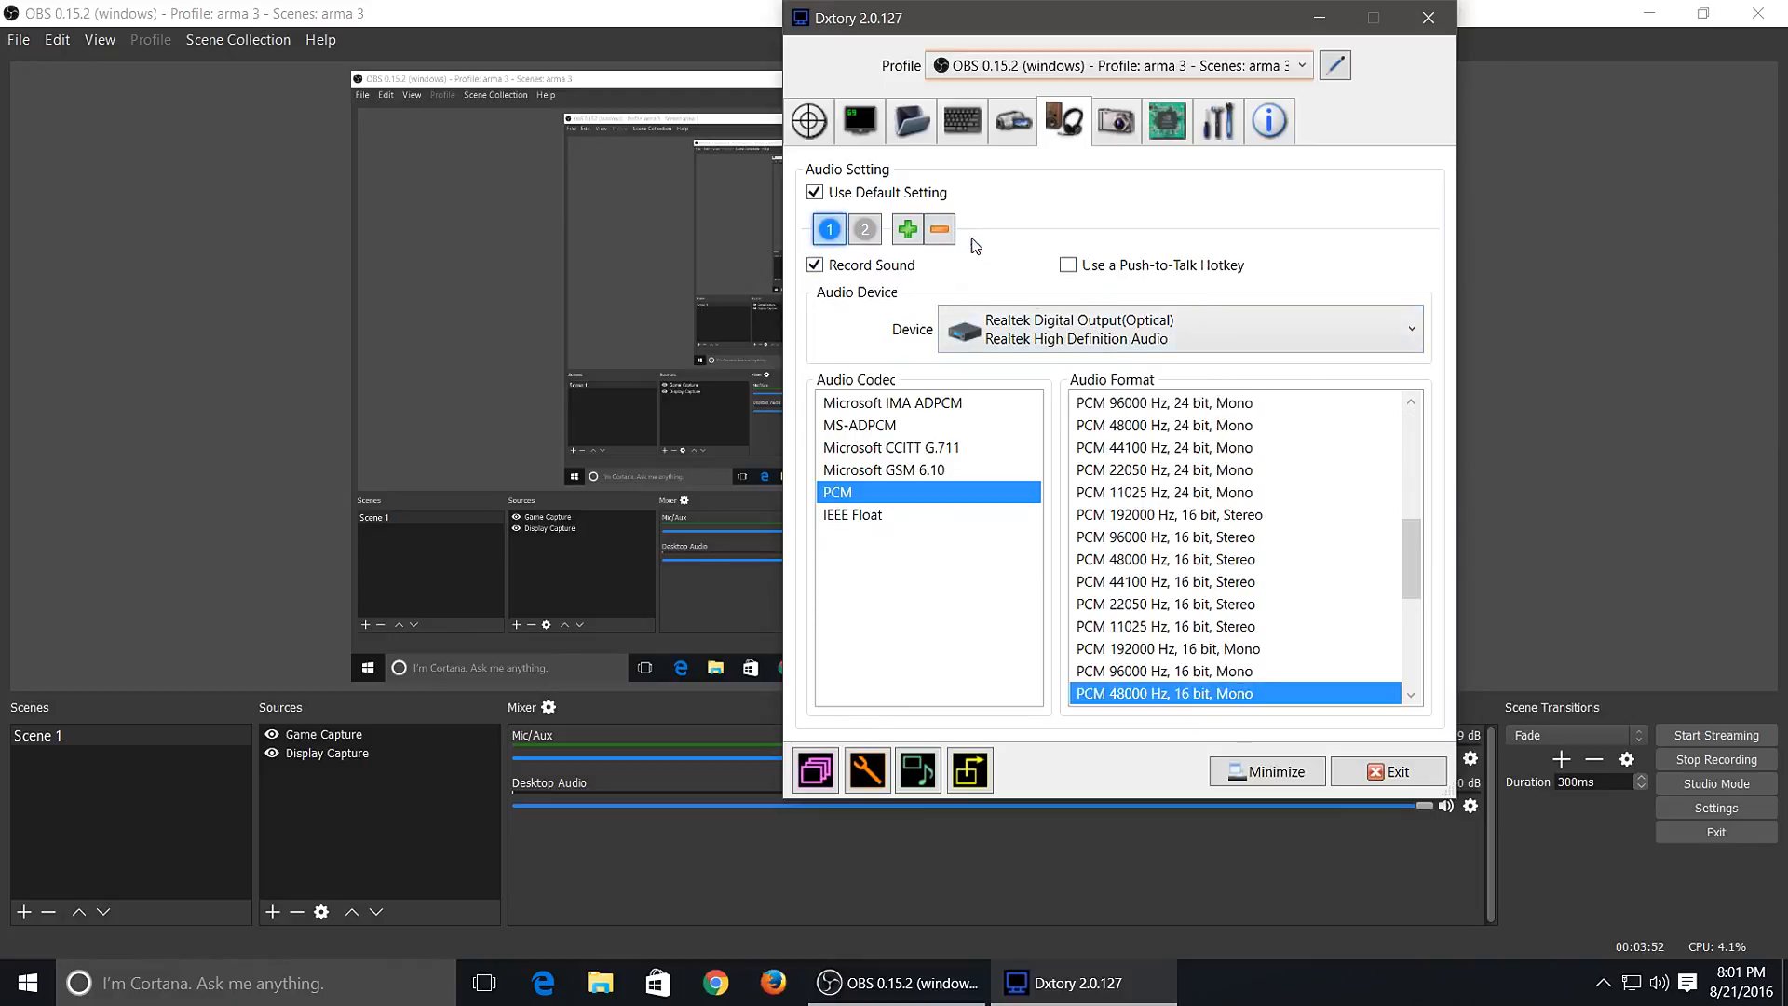
- Compare the device and PCM audio format settings of audio streams 2 and 1
{"action": "left_click", "coordinate": [865, 233]}
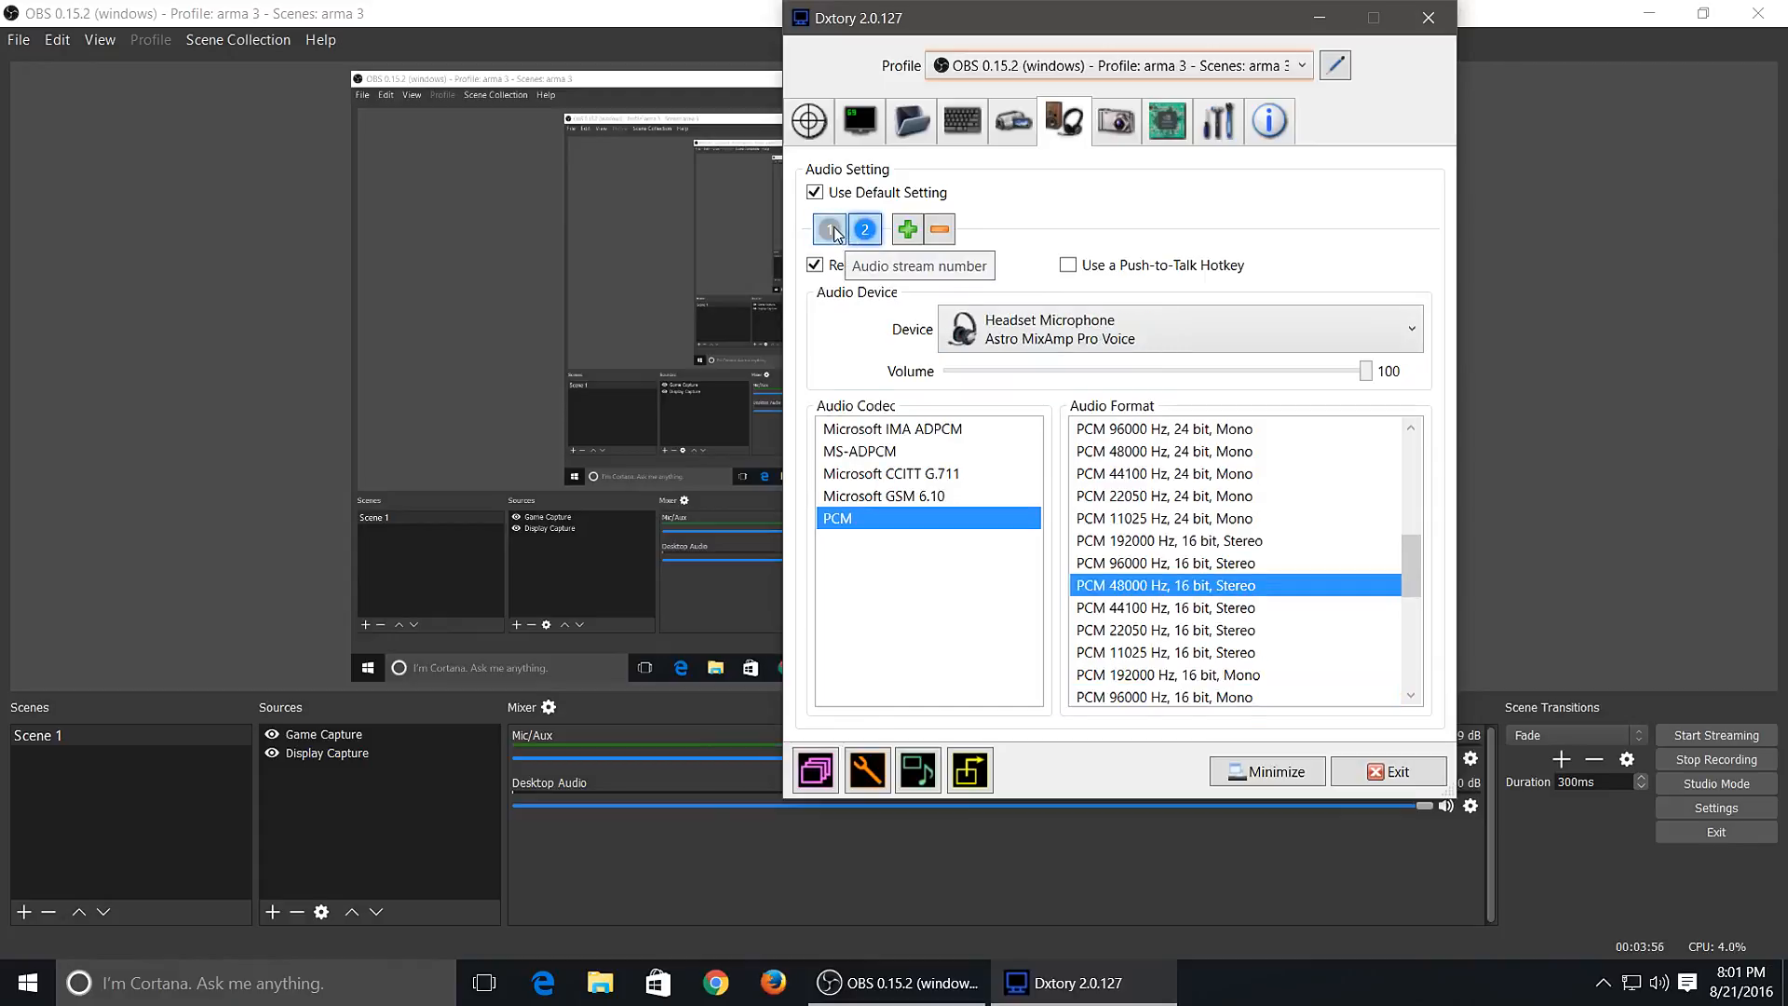
{"action": "left_click", "coordinate": [836, 231]}
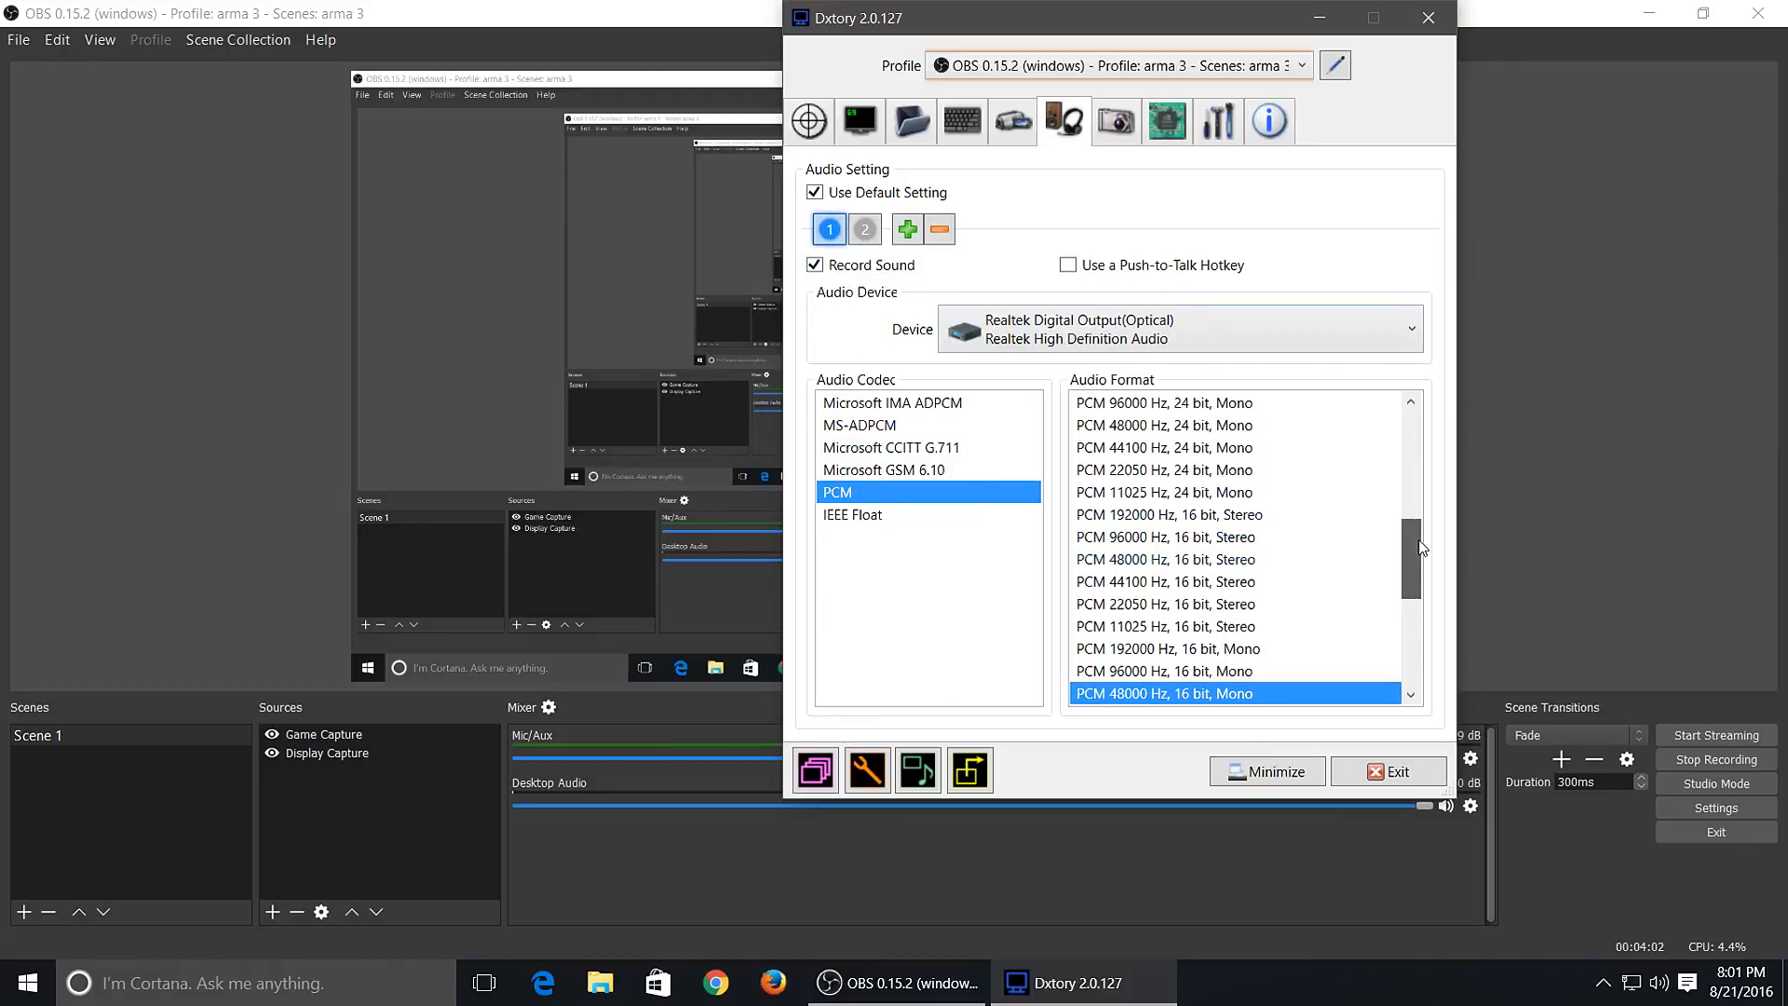
{"action": "left_click_drag", "start_coordinate": [1417, 547], "coordinate": [1419, 565]}
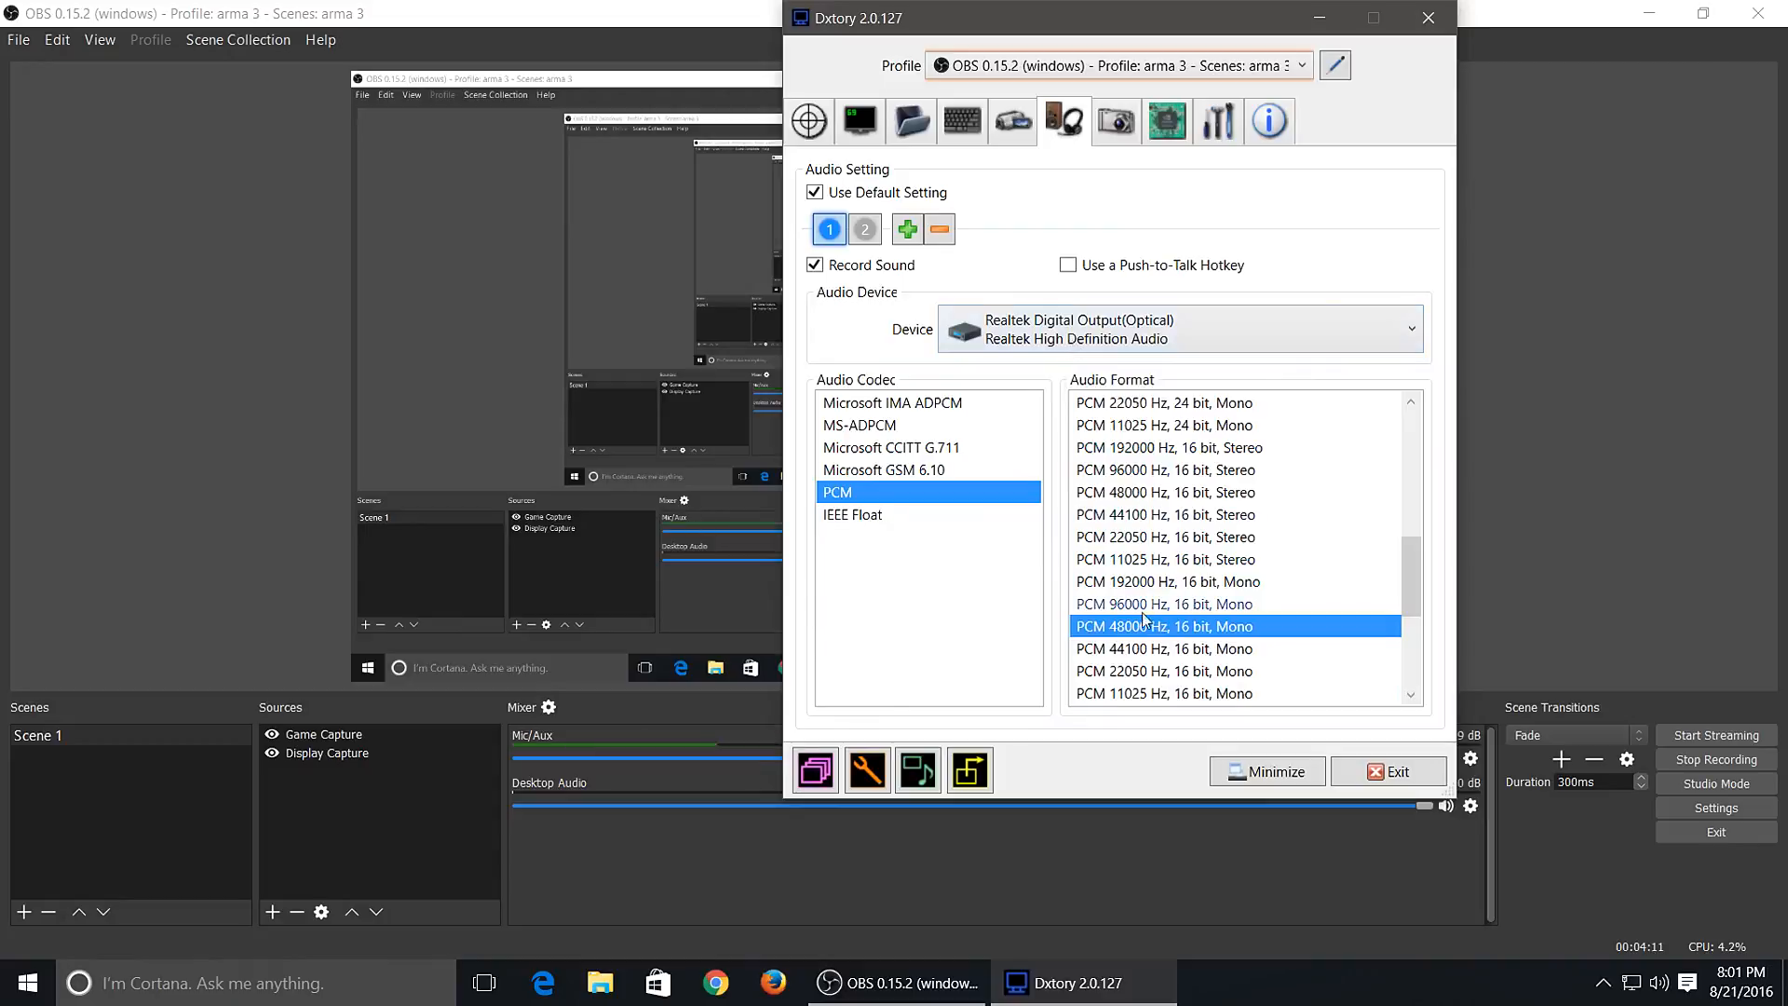
- Check the default sample rate and bit depth of the Realtek Digital Output(Optical) playback device in the Windows Sound settings
{"action": "right_click", "coordinate": [1656, 997]}
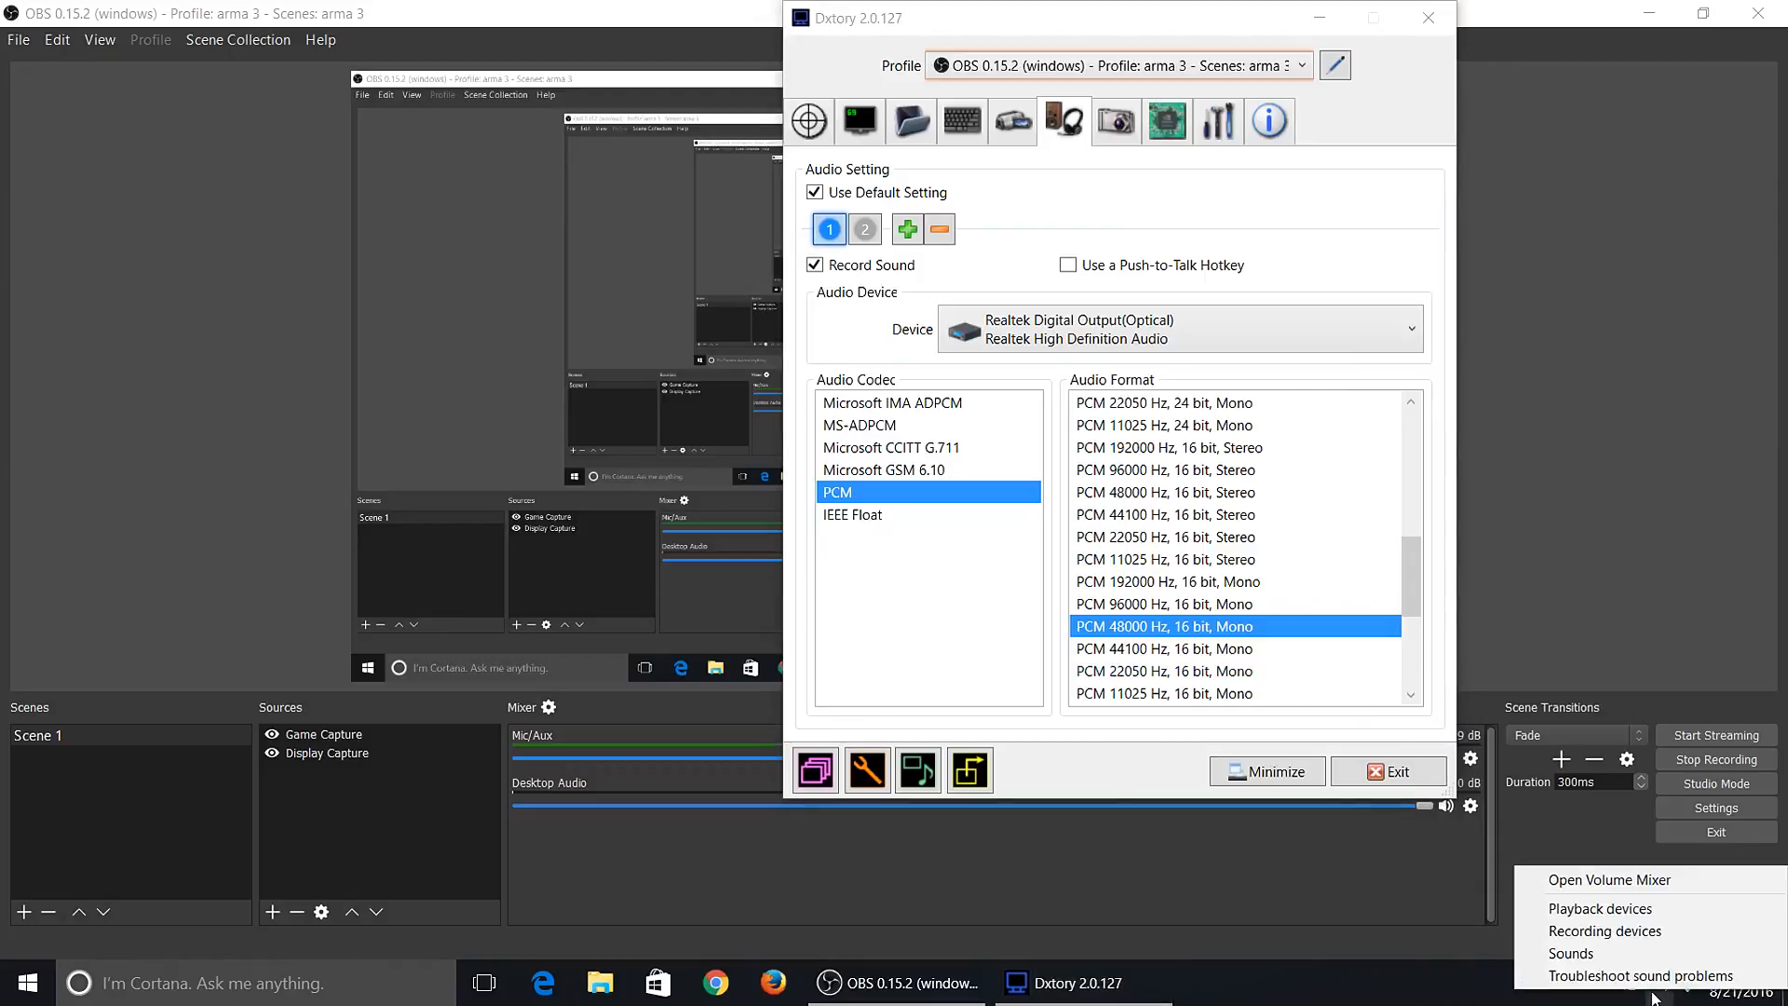
{"action": "left_click", "coordinate": [1626, 932]}
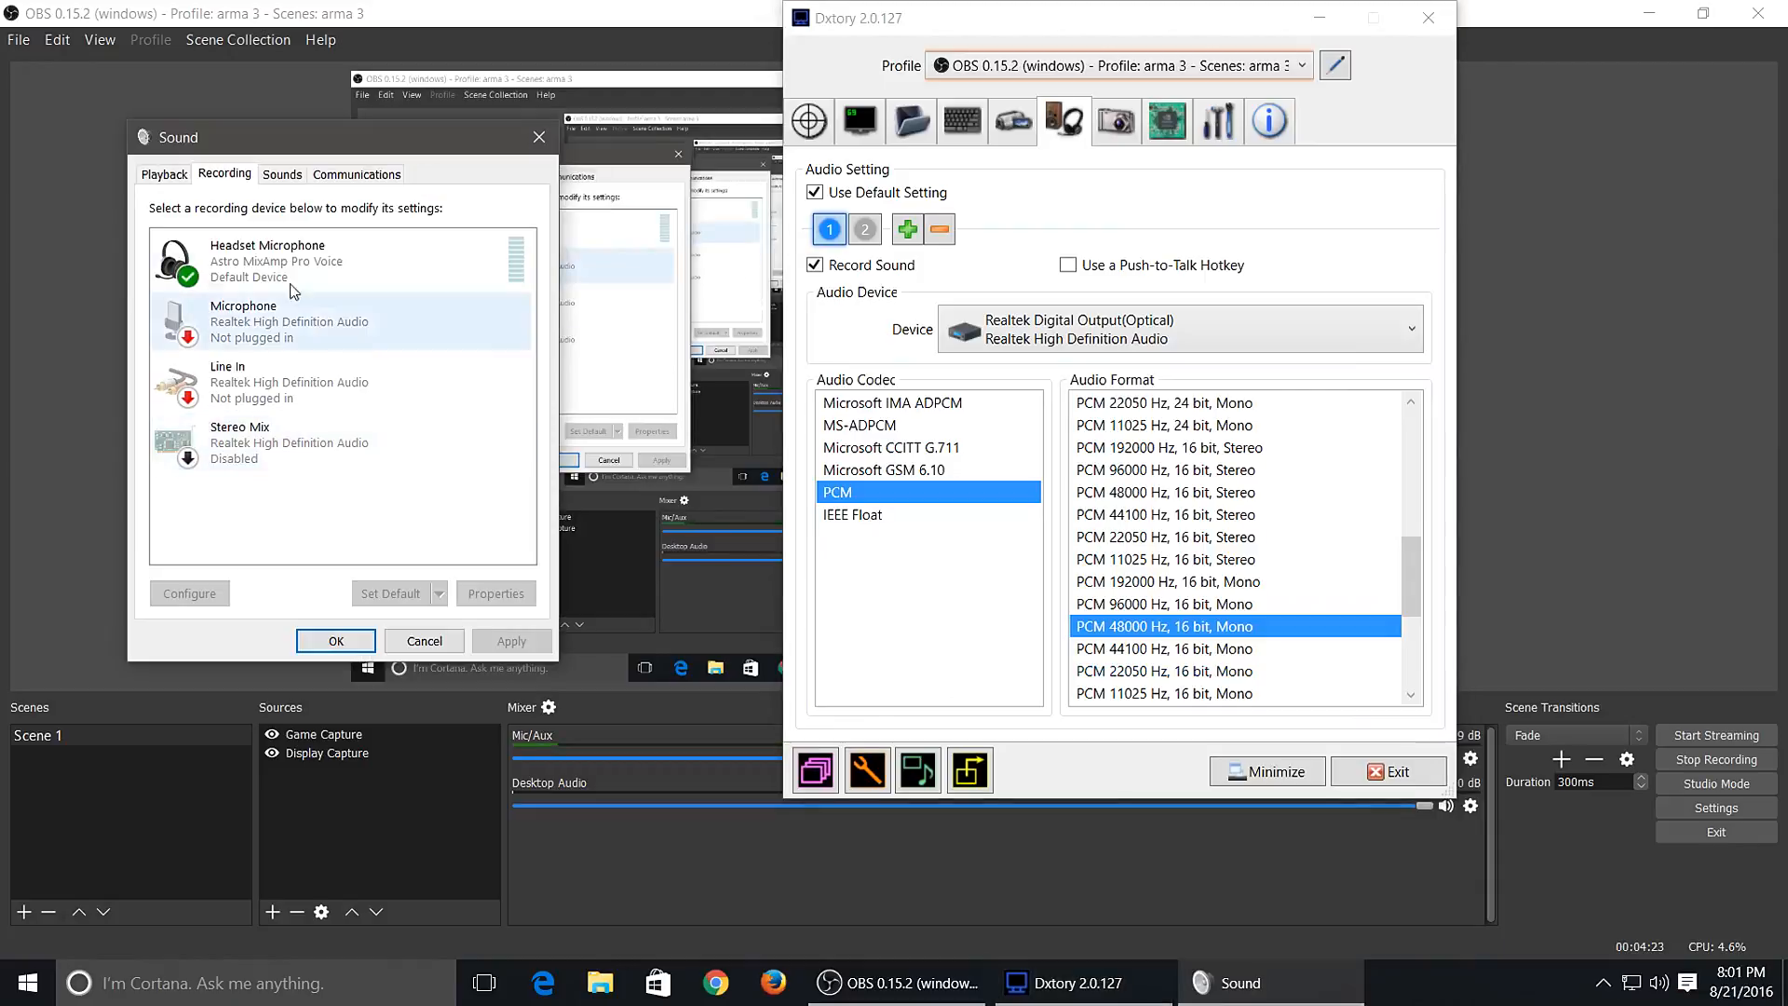
{"action": "left_click", "coordinate": [164, 174]}
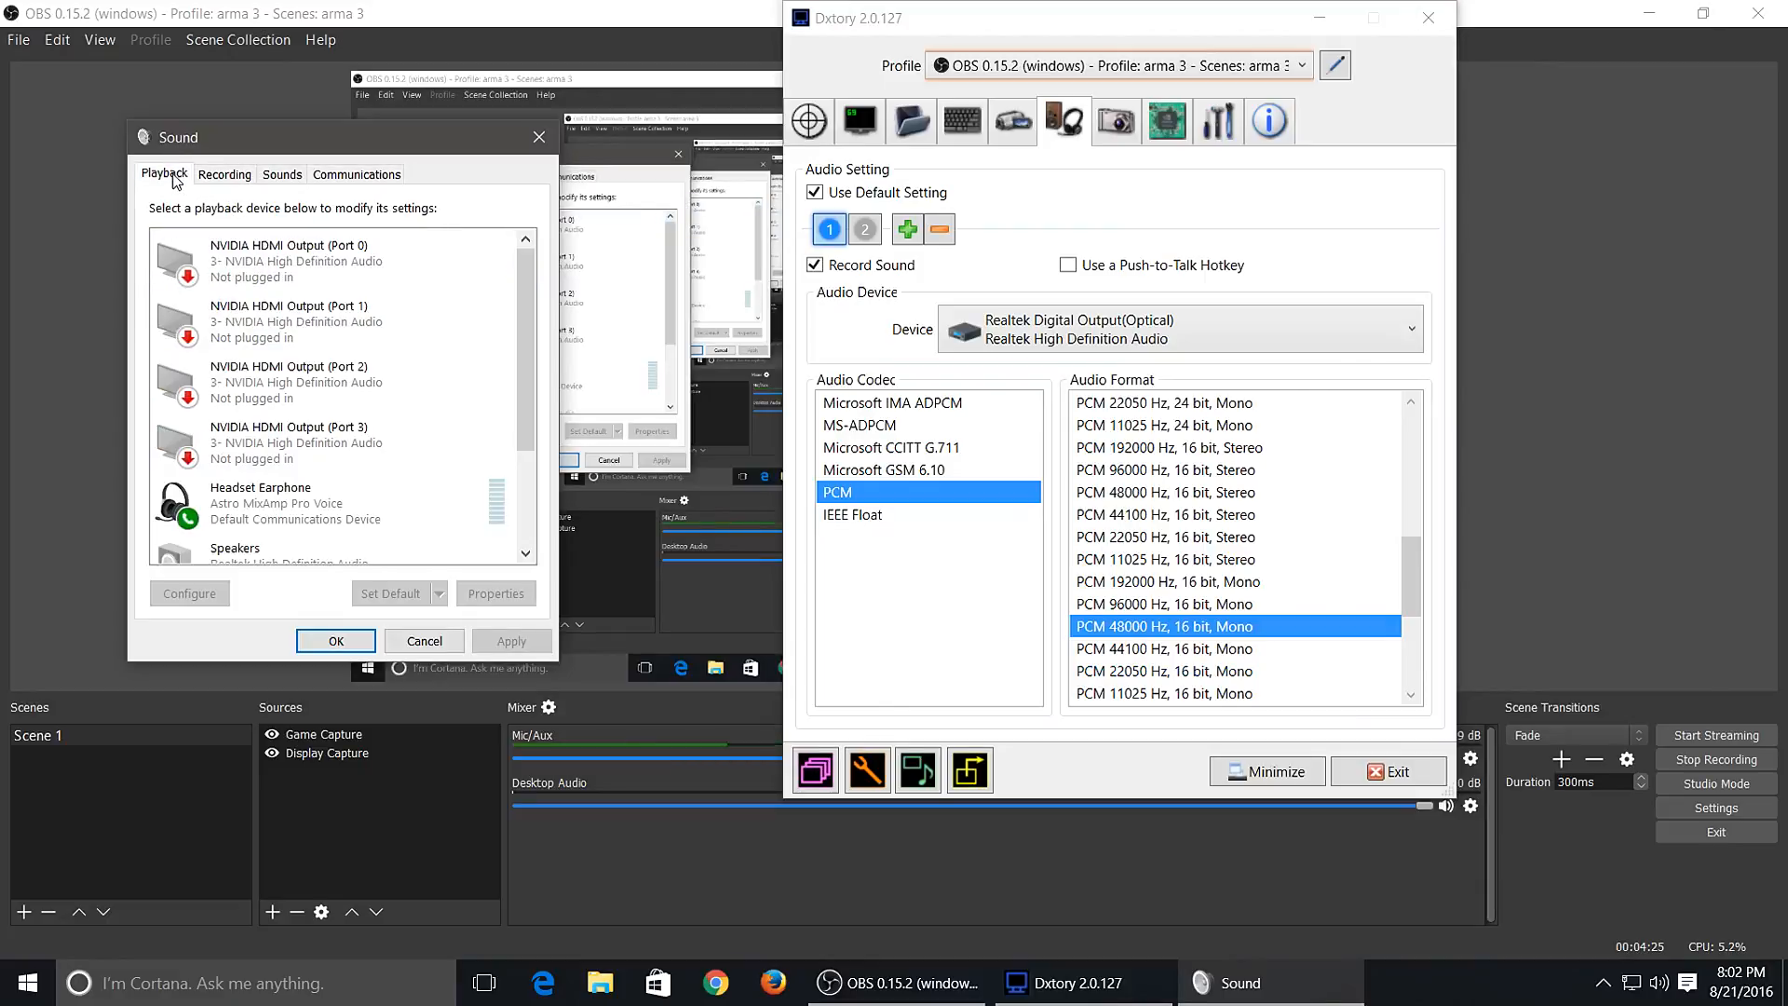
{"action": "left_click_drag", "start_coordinate": [531, 298], "coordinate": [529, 428]}
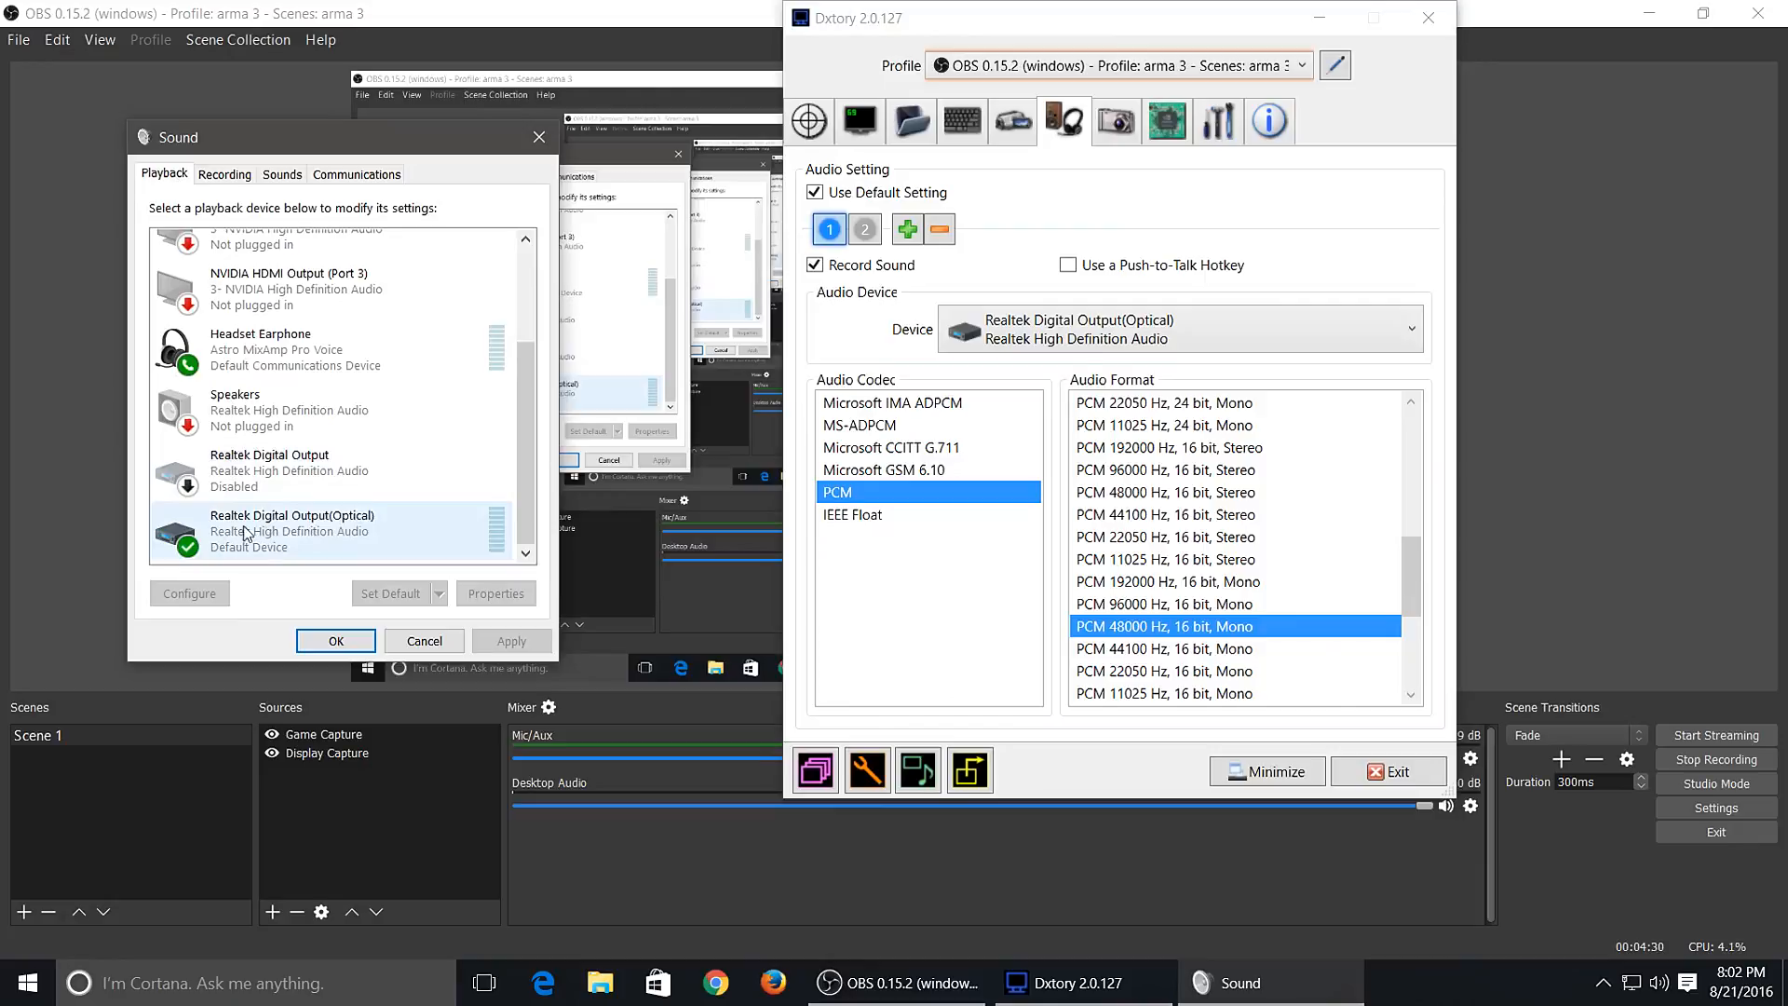
{"action": "right_click", "coordinate": [317, 533]}
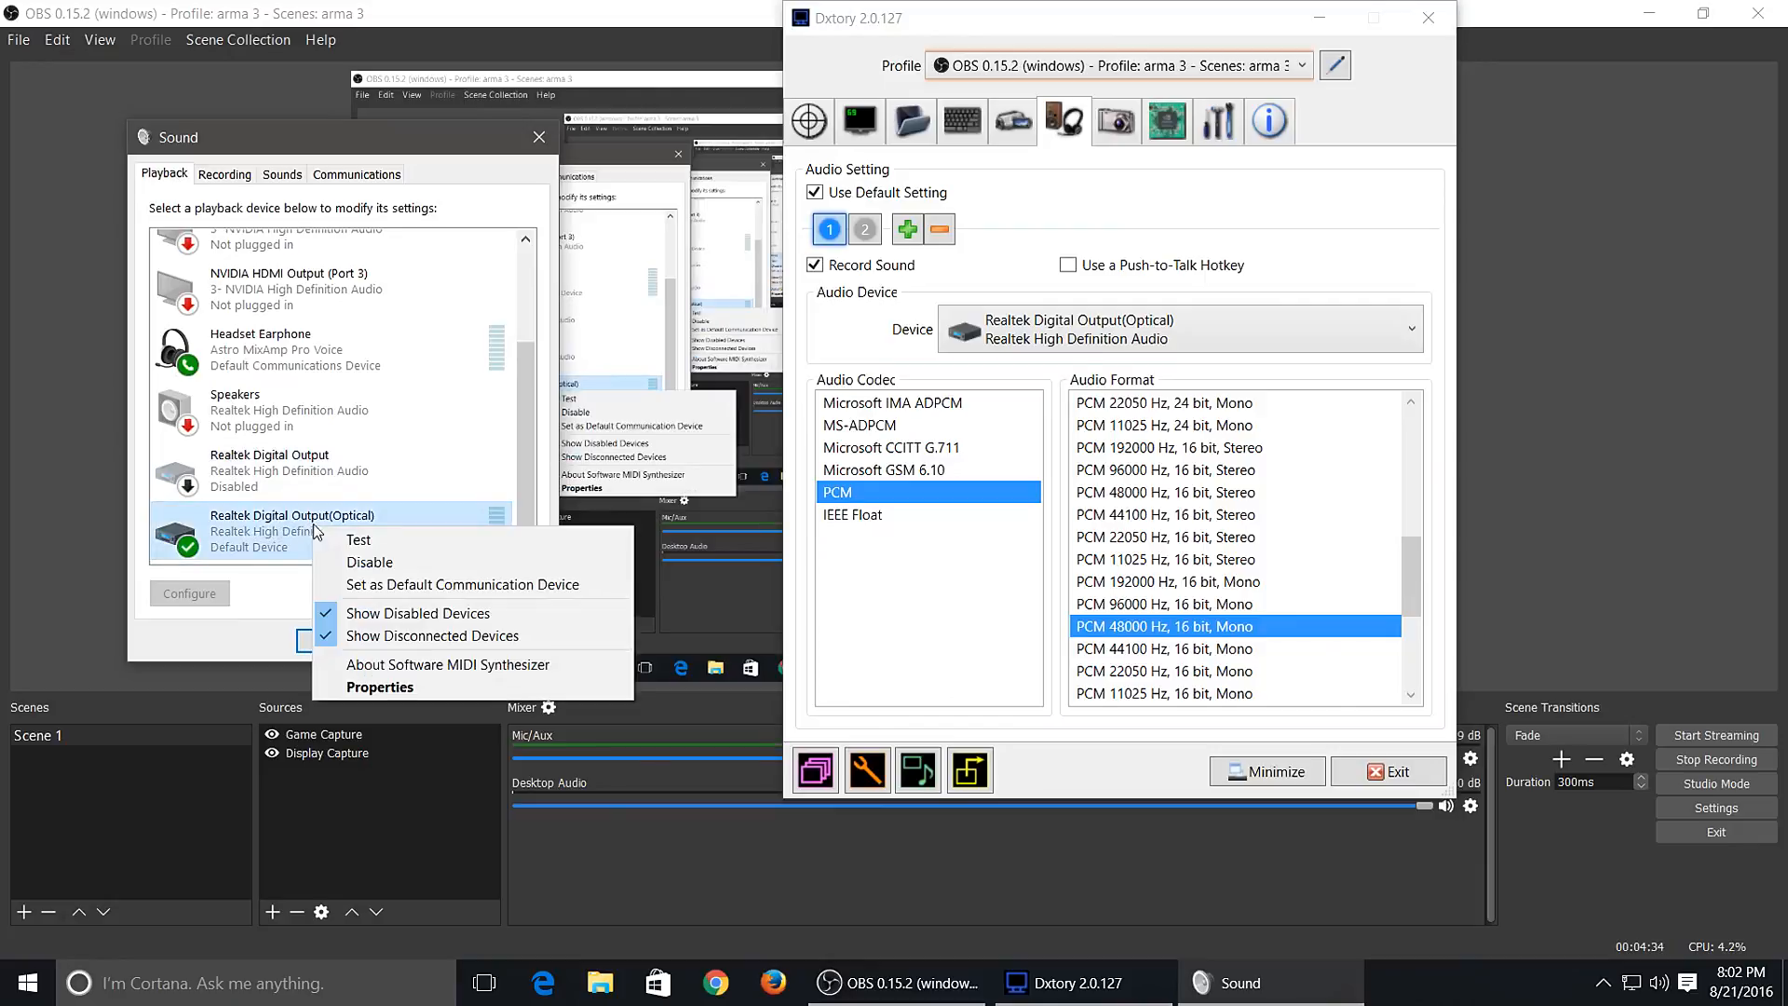
{"action": "left_click", "coordinate": [380, 687]}
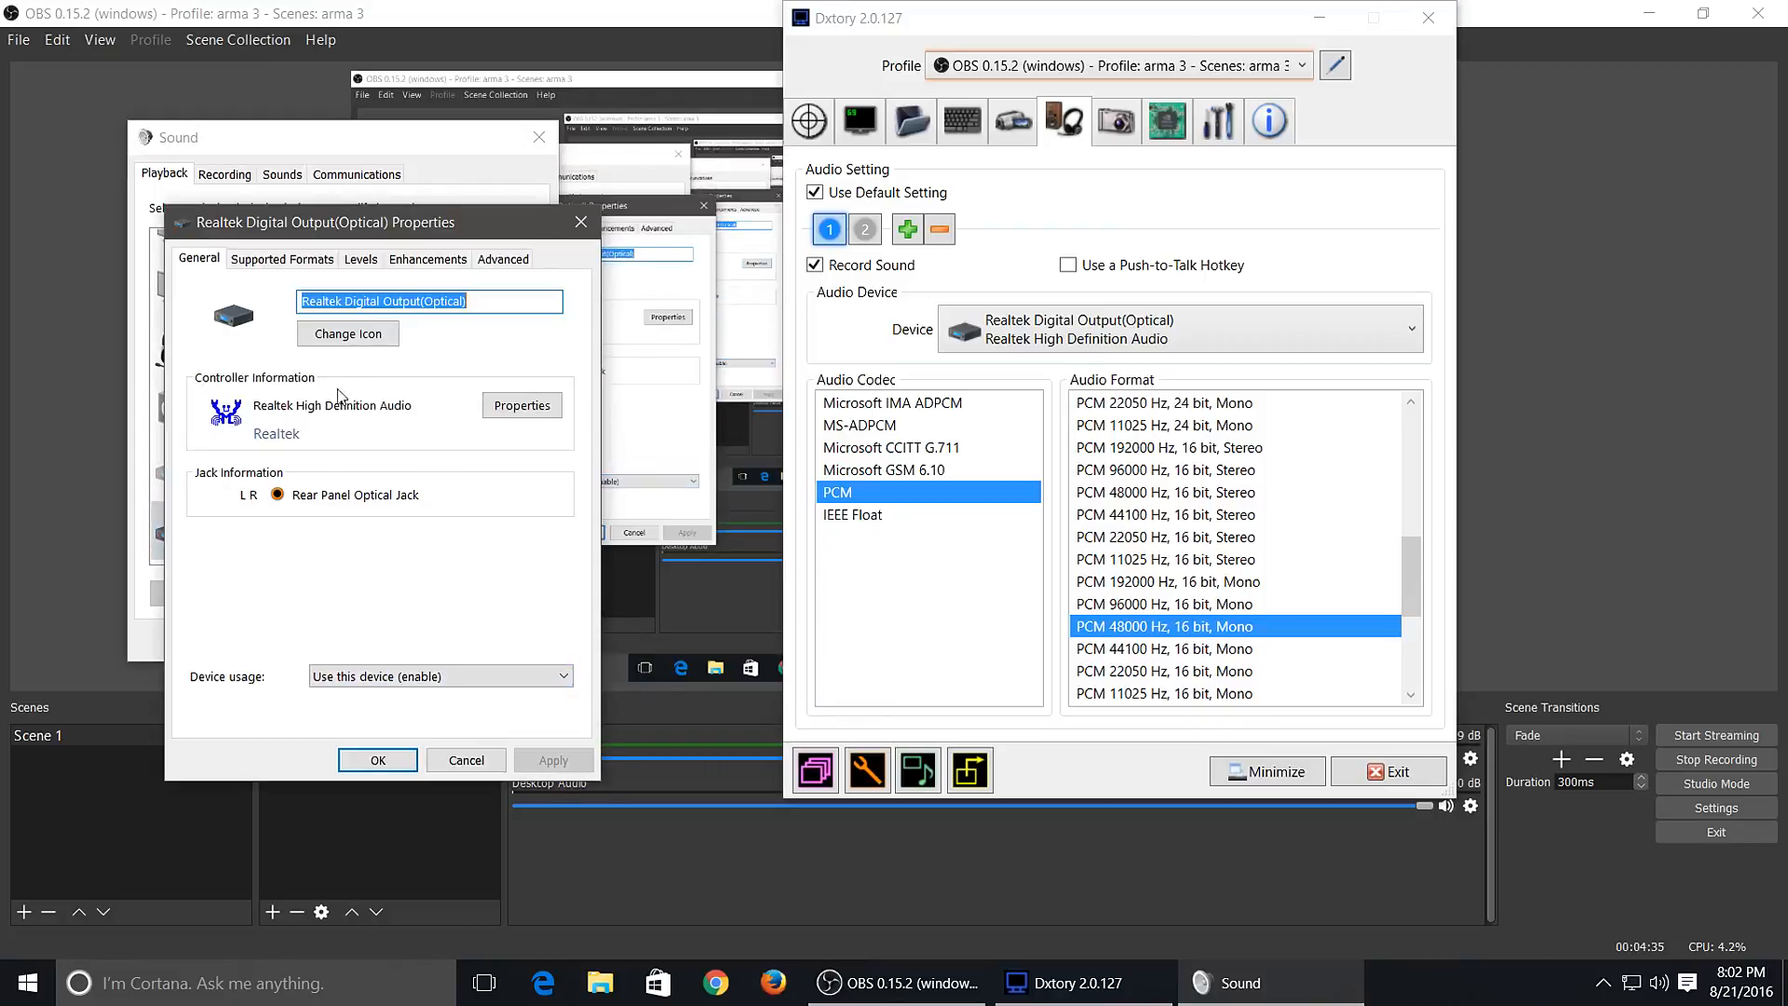
{"action": "left_click", "coordinate": [504, 258]}
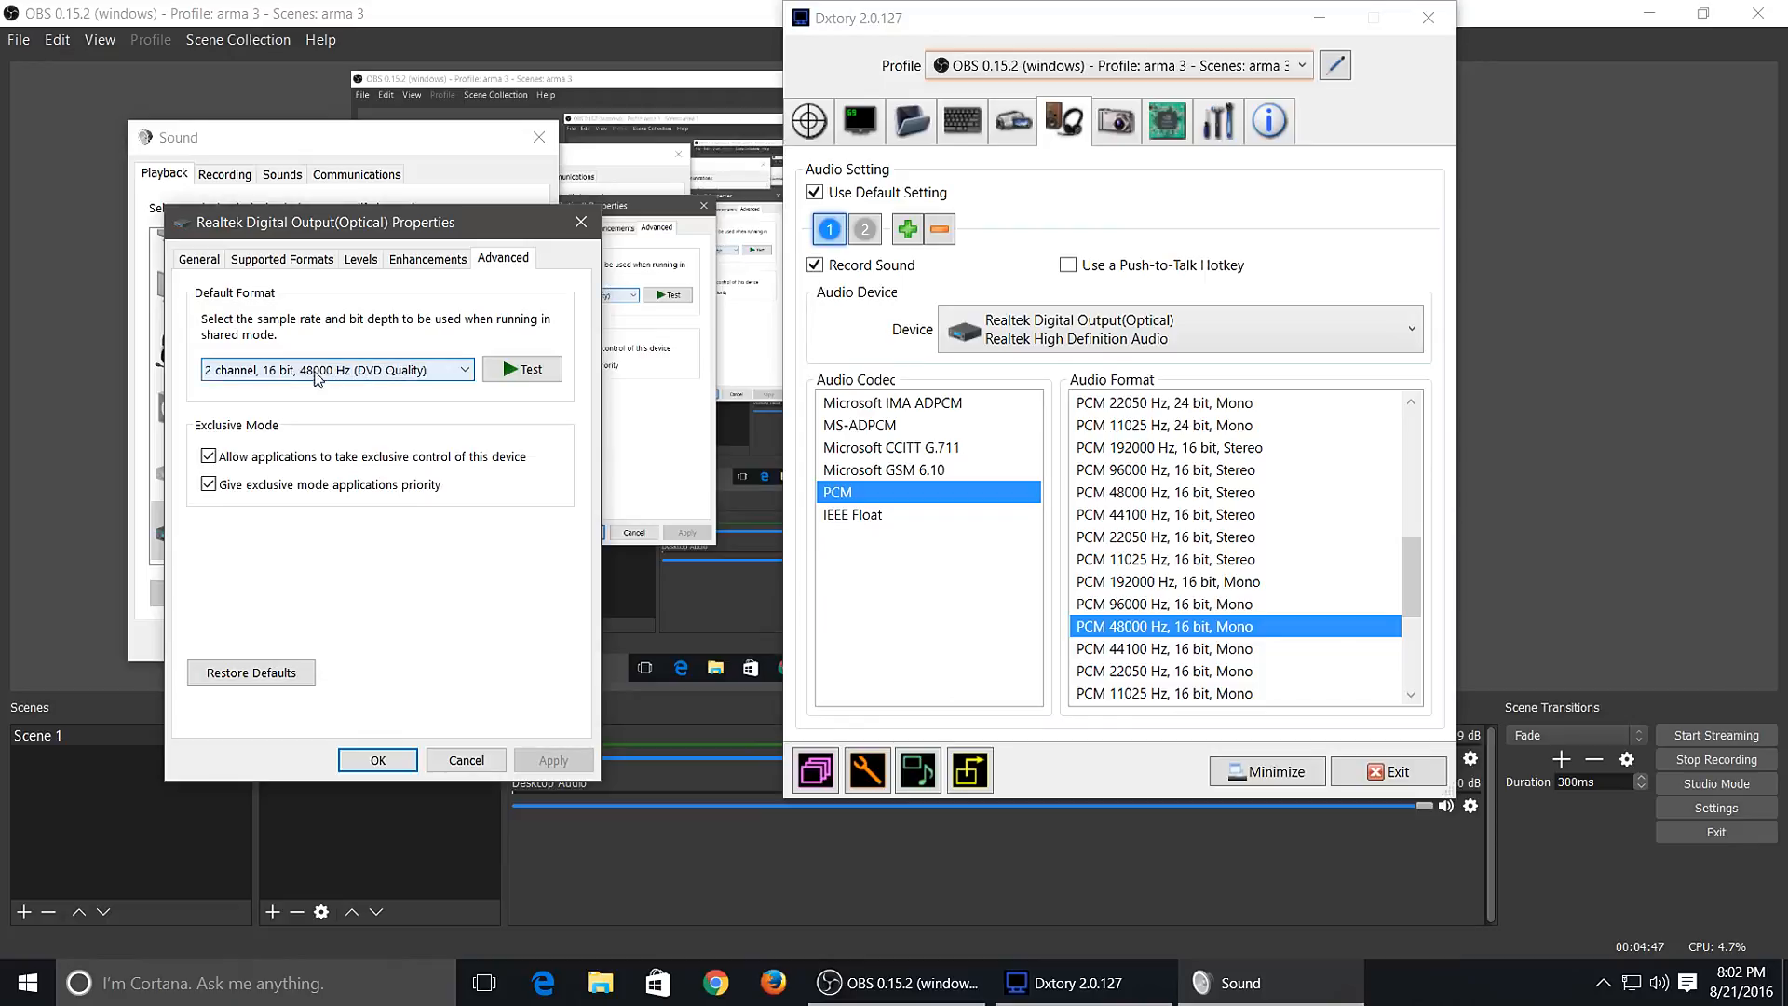
{"action": "left_click", "coordinate": [379, 760]}
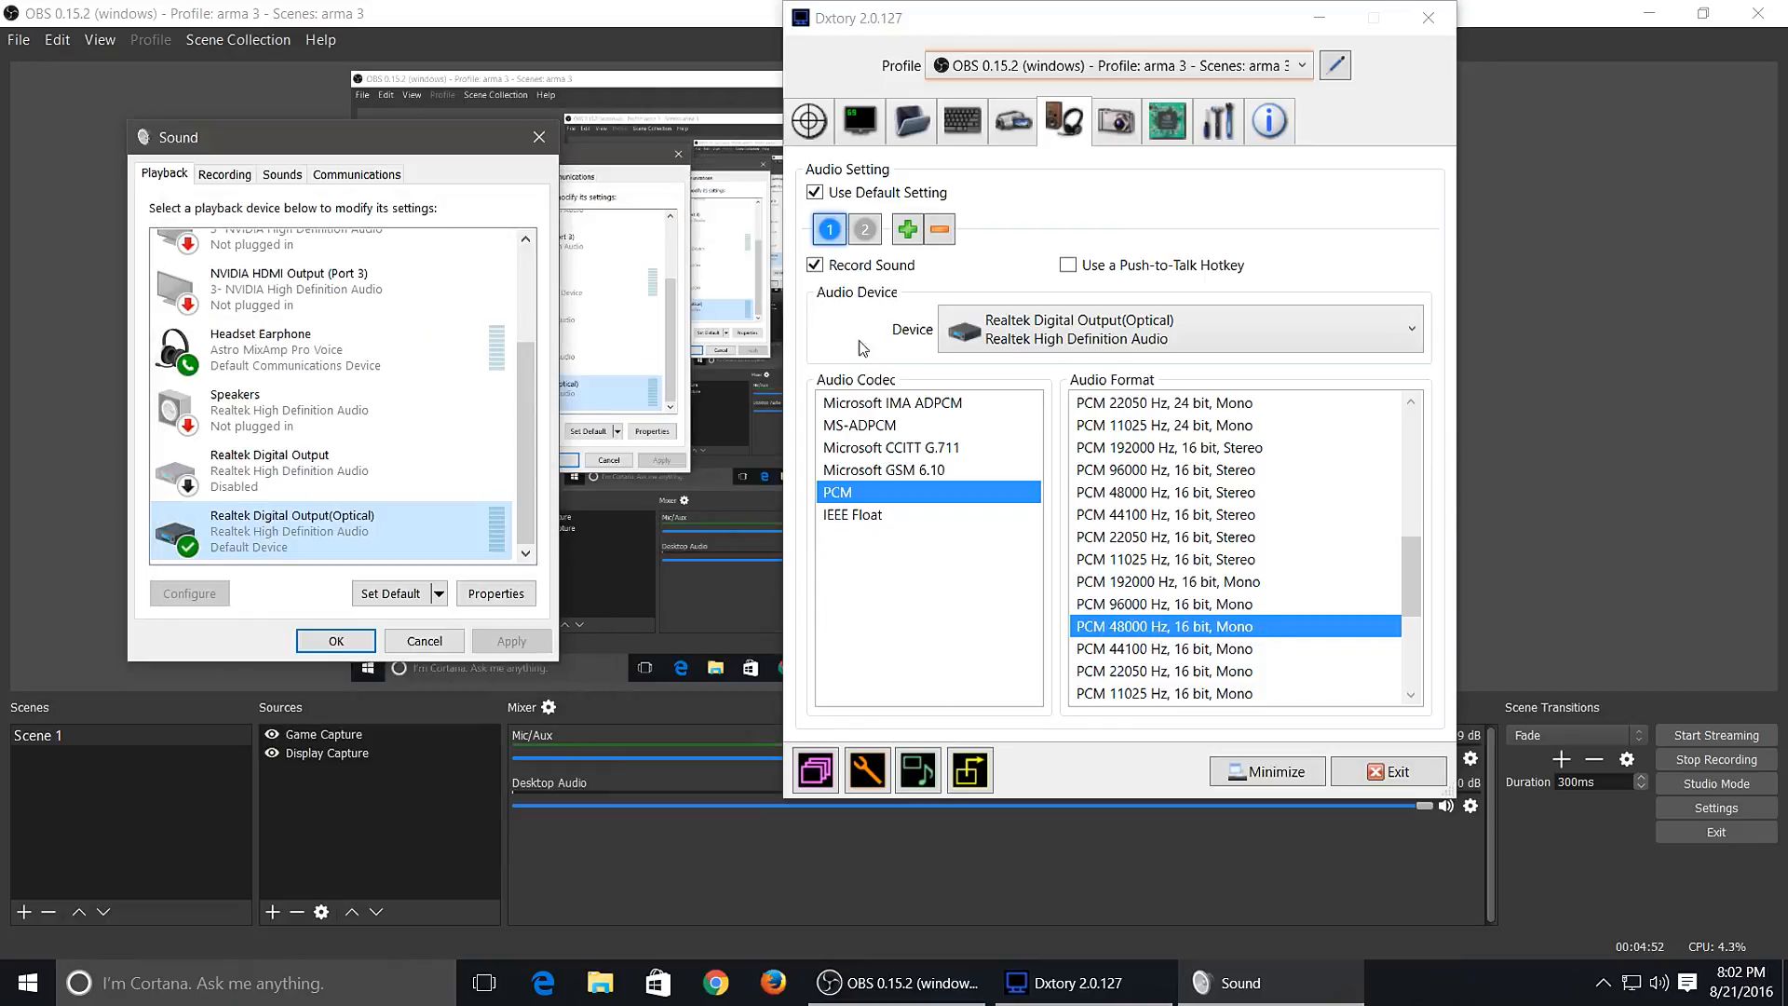
- Set the Headset Microphone volume of audio stream 2 to 80 in Dxtory
{"action": "left_click", "coordinate": [866, 230]}
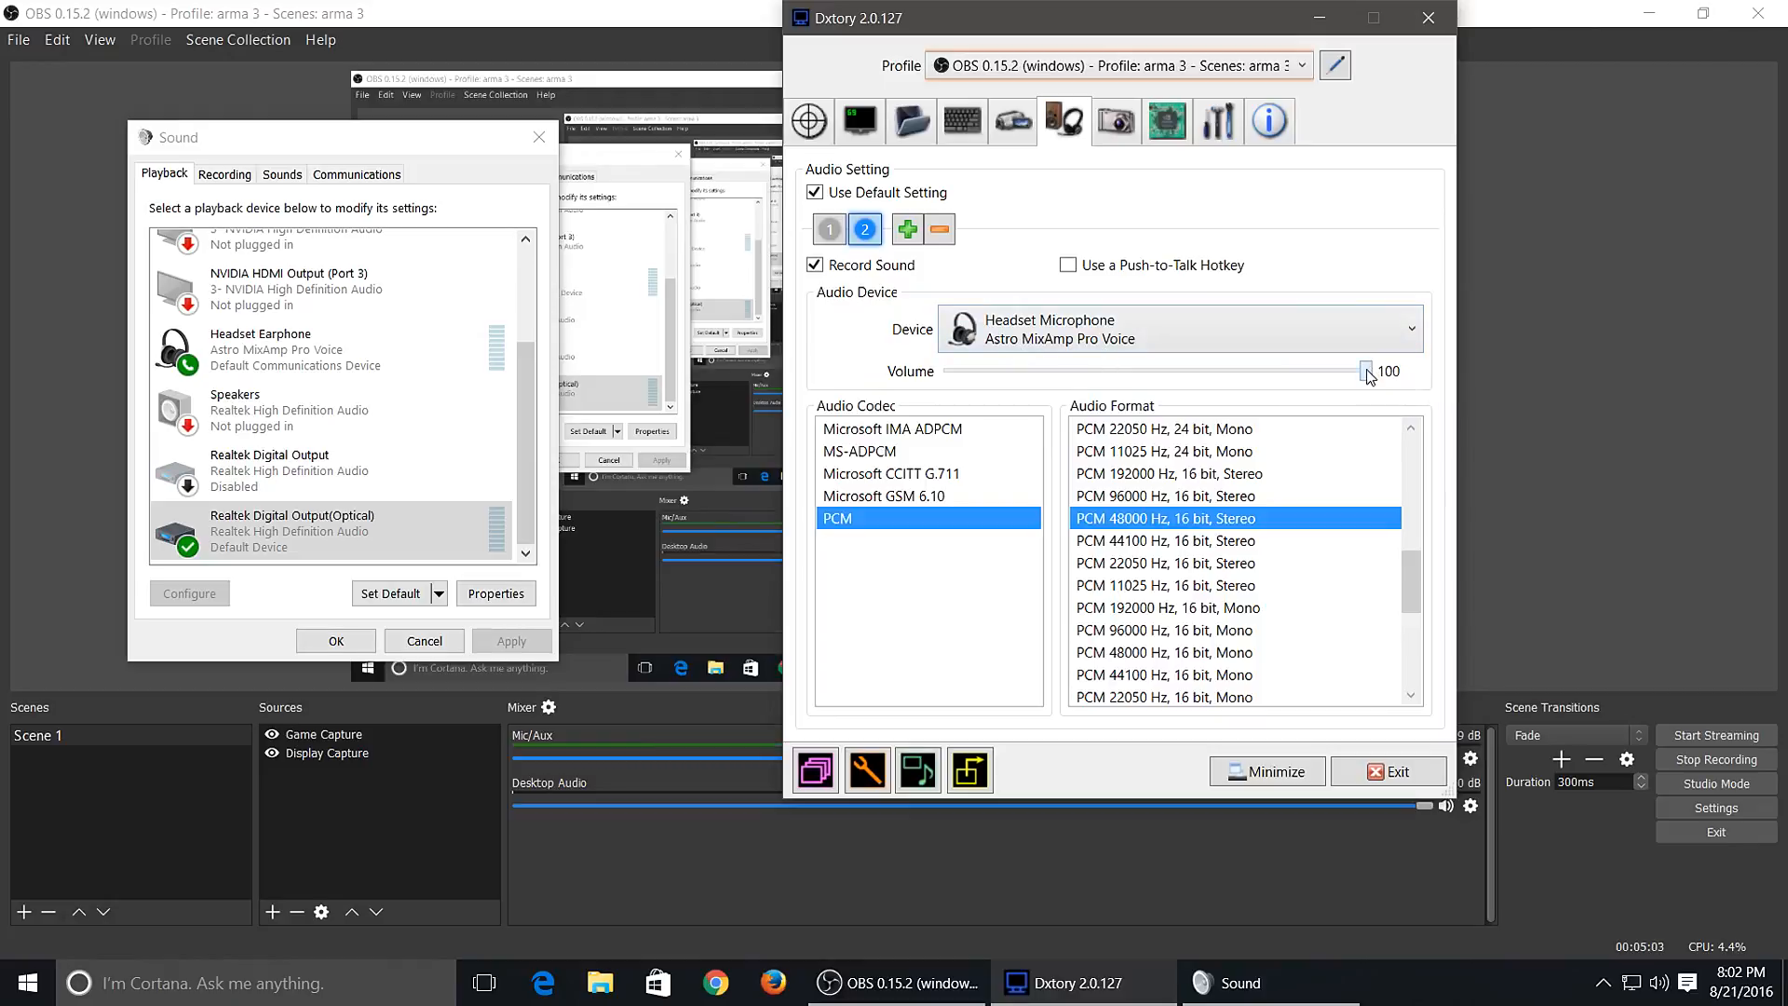
{"action": "left_click_drag", "start_coordinate": [1367, 375], "coordinate": [1286, 374]}
{"action": "mouse_move", "coordinate": [1286, 375]}
{"action": "left_mouse_down"}
{"action": "mouse_move", "coordinate": [1367, 375]}
{"action": "mouse_move", "coordinate": [1284, 370]}
{"action": "left_mouse_up"}
- Check the default format of the Headset Microphone recording device in the Windows Sound settings
{"action": "right_click", "coordinate": [1657, 986]}
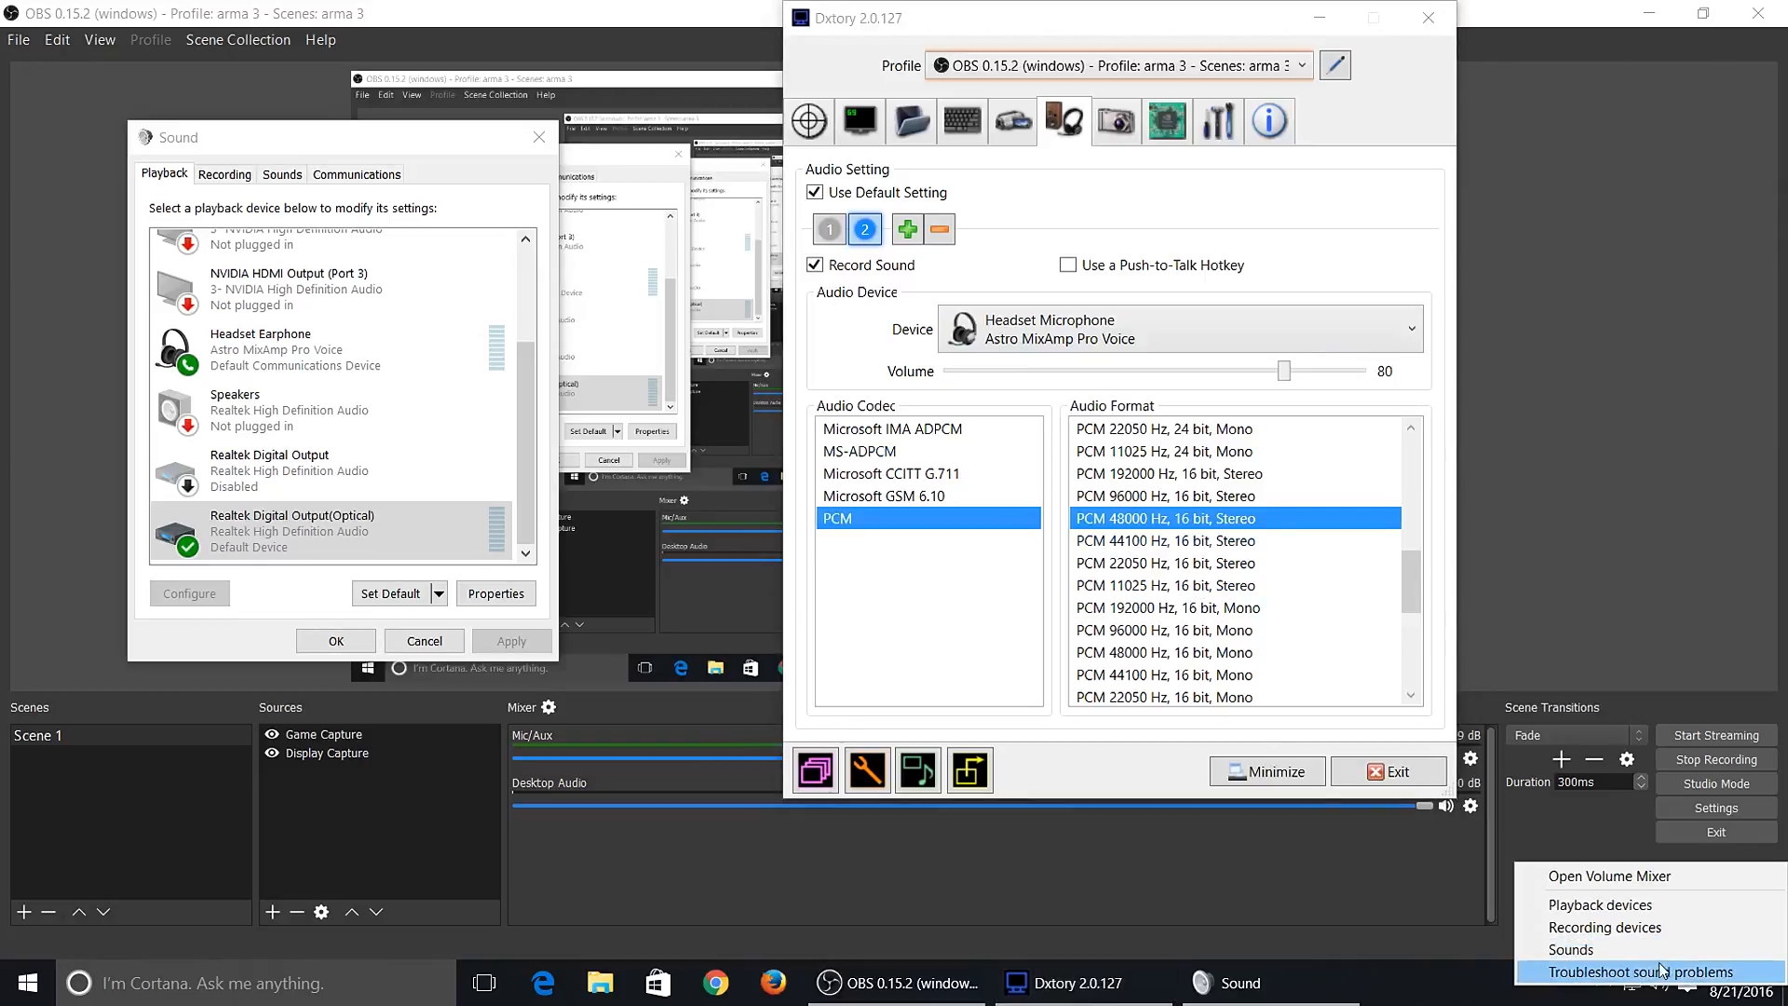
{"action": "left_click", "coordinate": [1605, 928]}
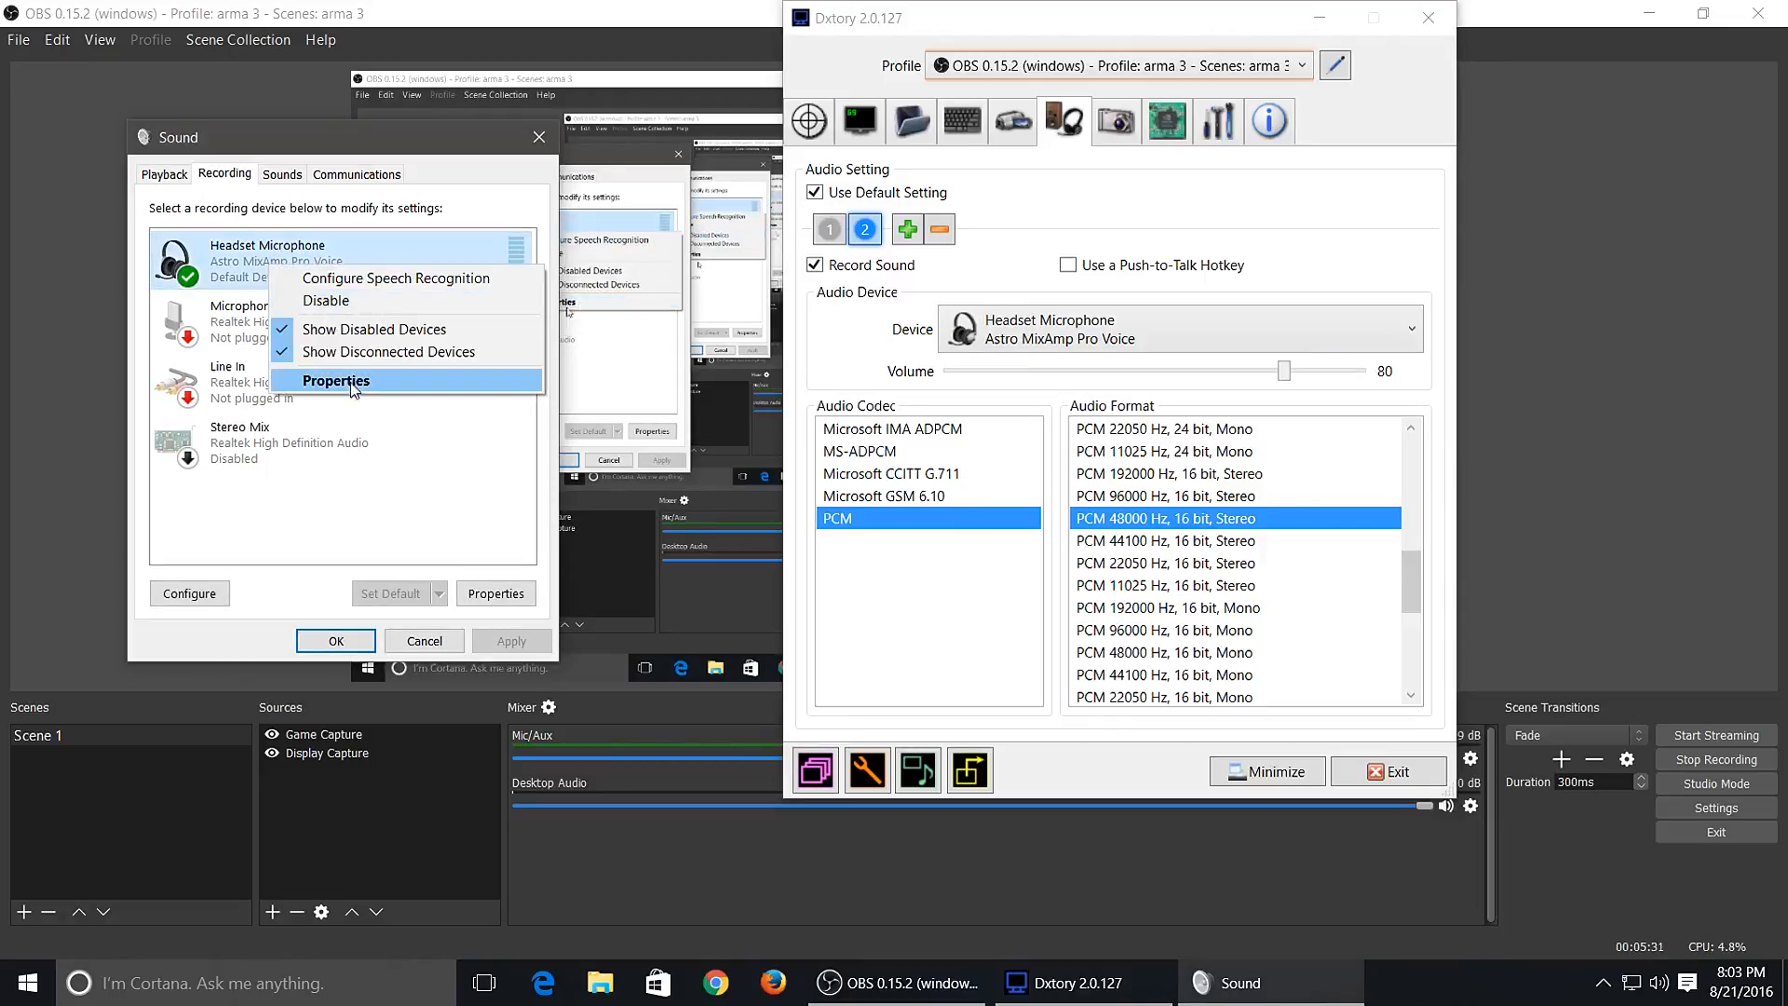
{"action": "left_click", "coordinate": [391, 381]}
{"action": "left_click", "coordinate": [337, 258]}
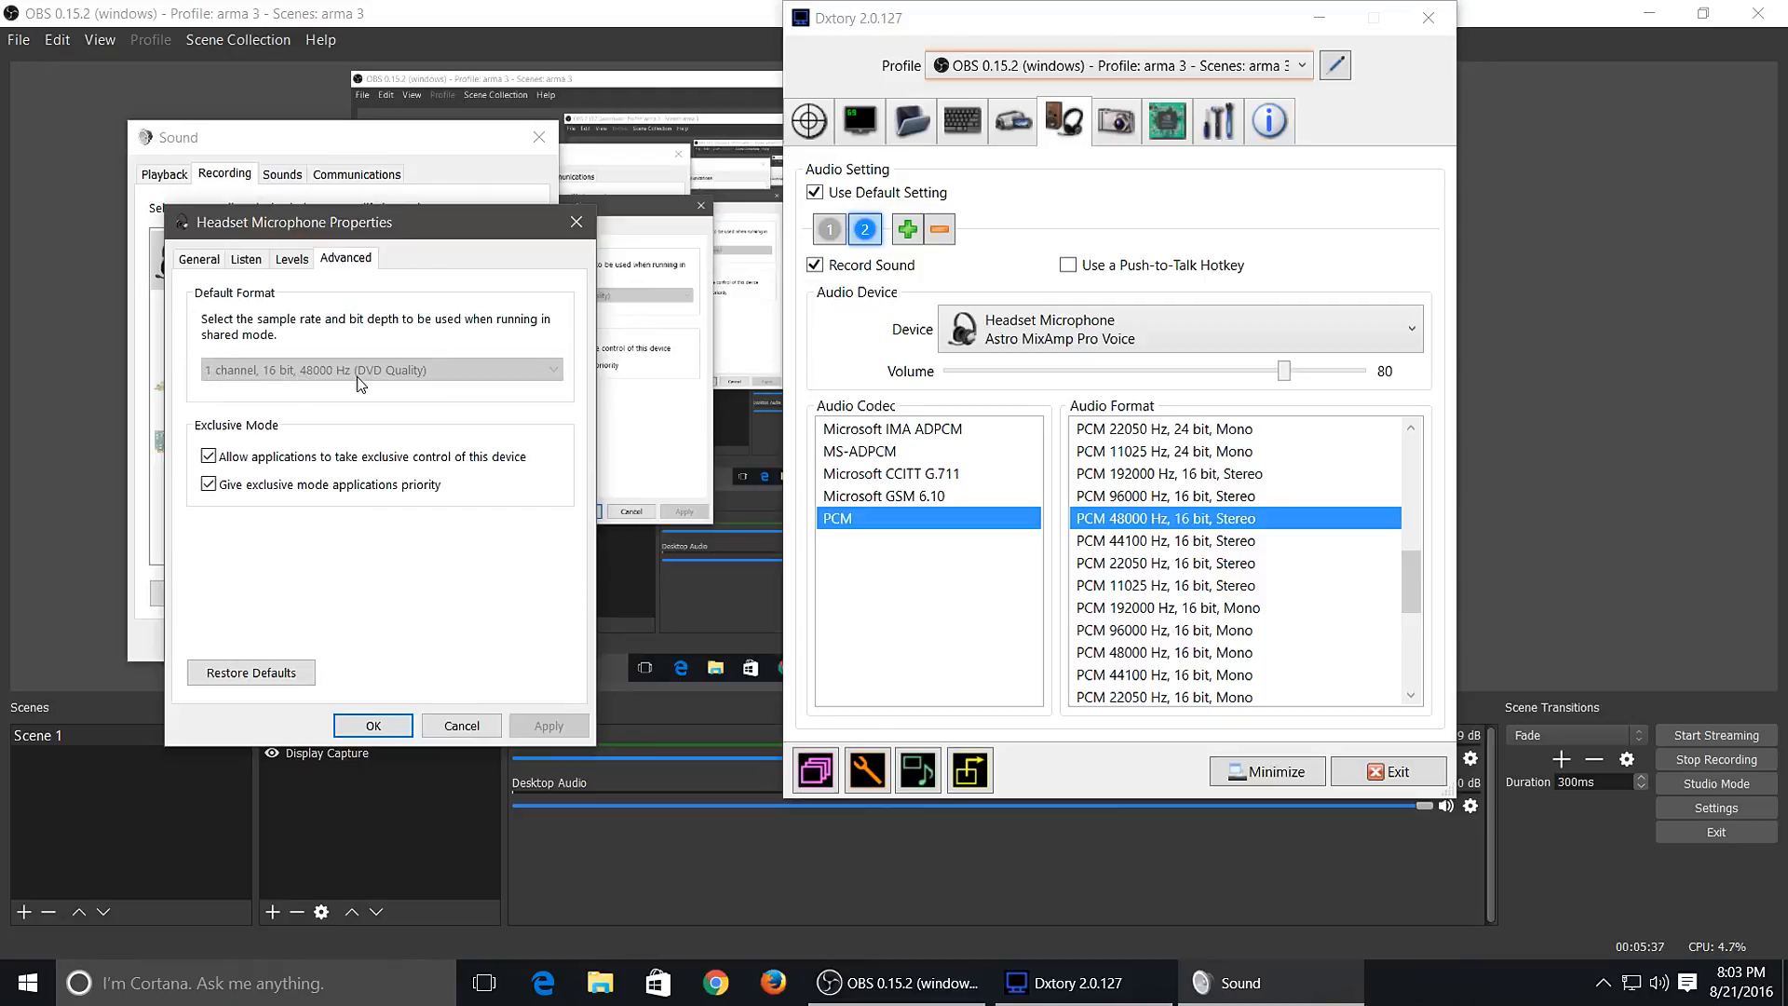
{"action": "left_click", "coordinate": [374, 726]}
- Review Dxtory's screenshot settings and set Processing Threads to 8 in the advanced settings
{"action": "left_click", "coordinate": [1114, 123]}
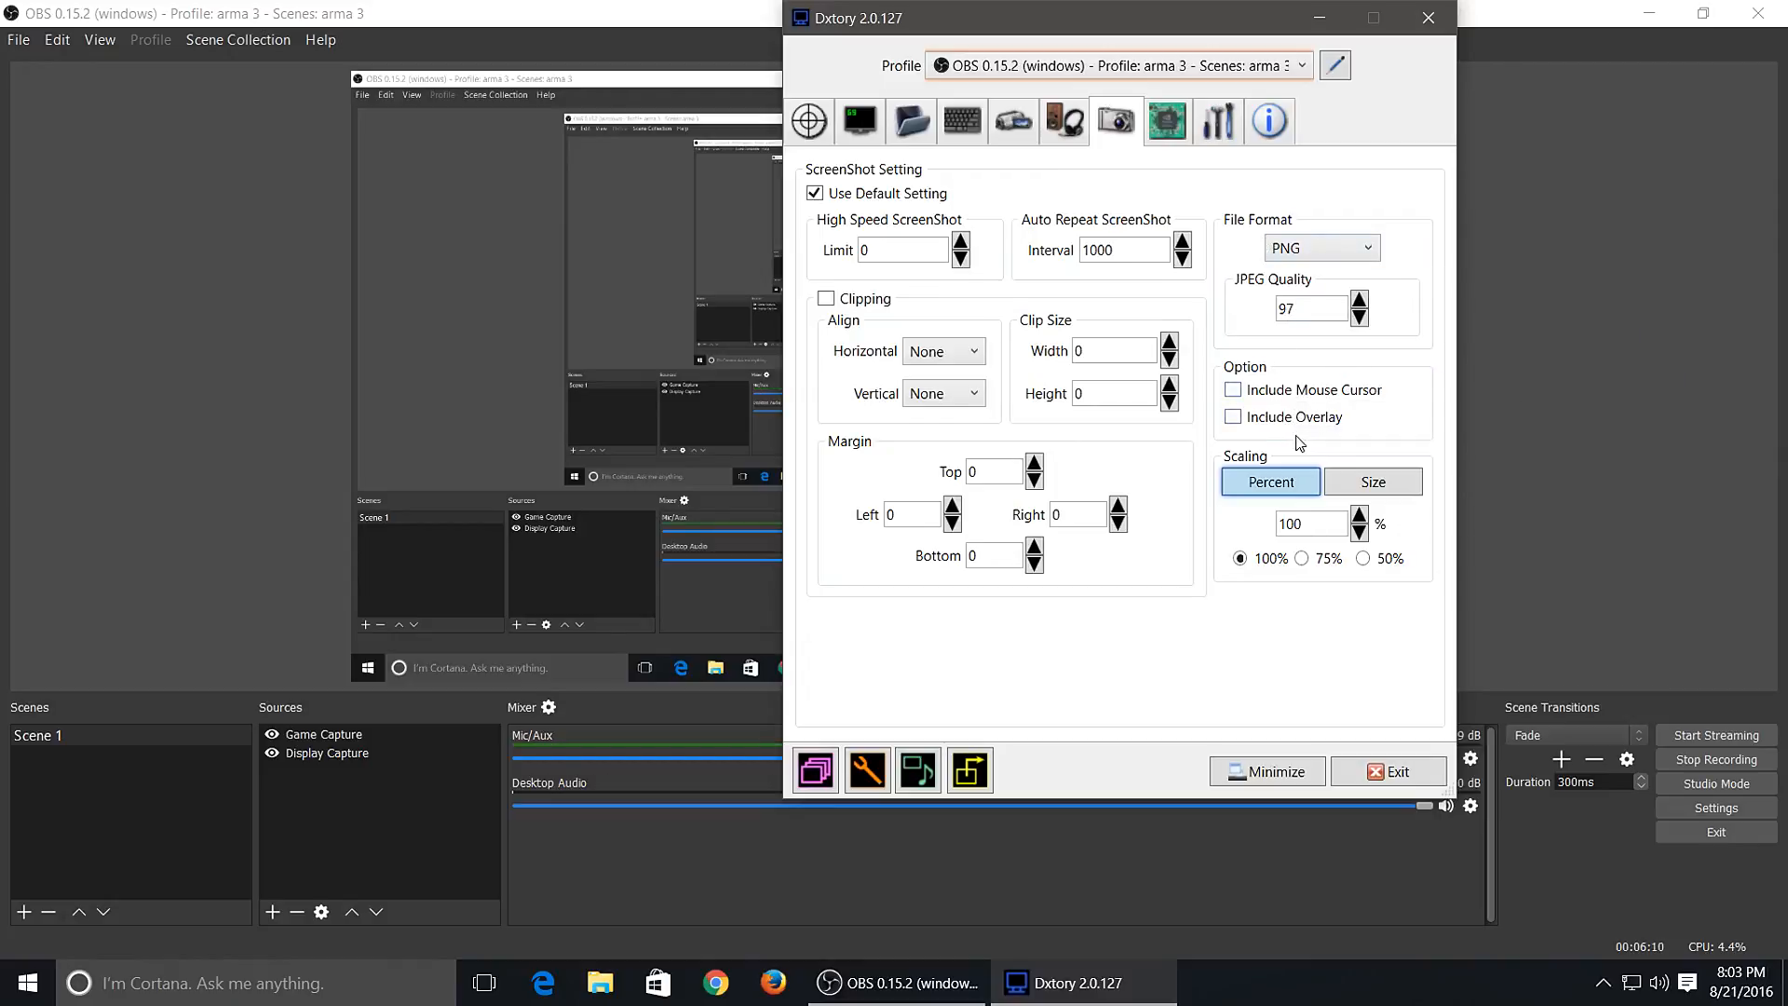
{"action": "left_click", "coordinate": [1166, 128]}
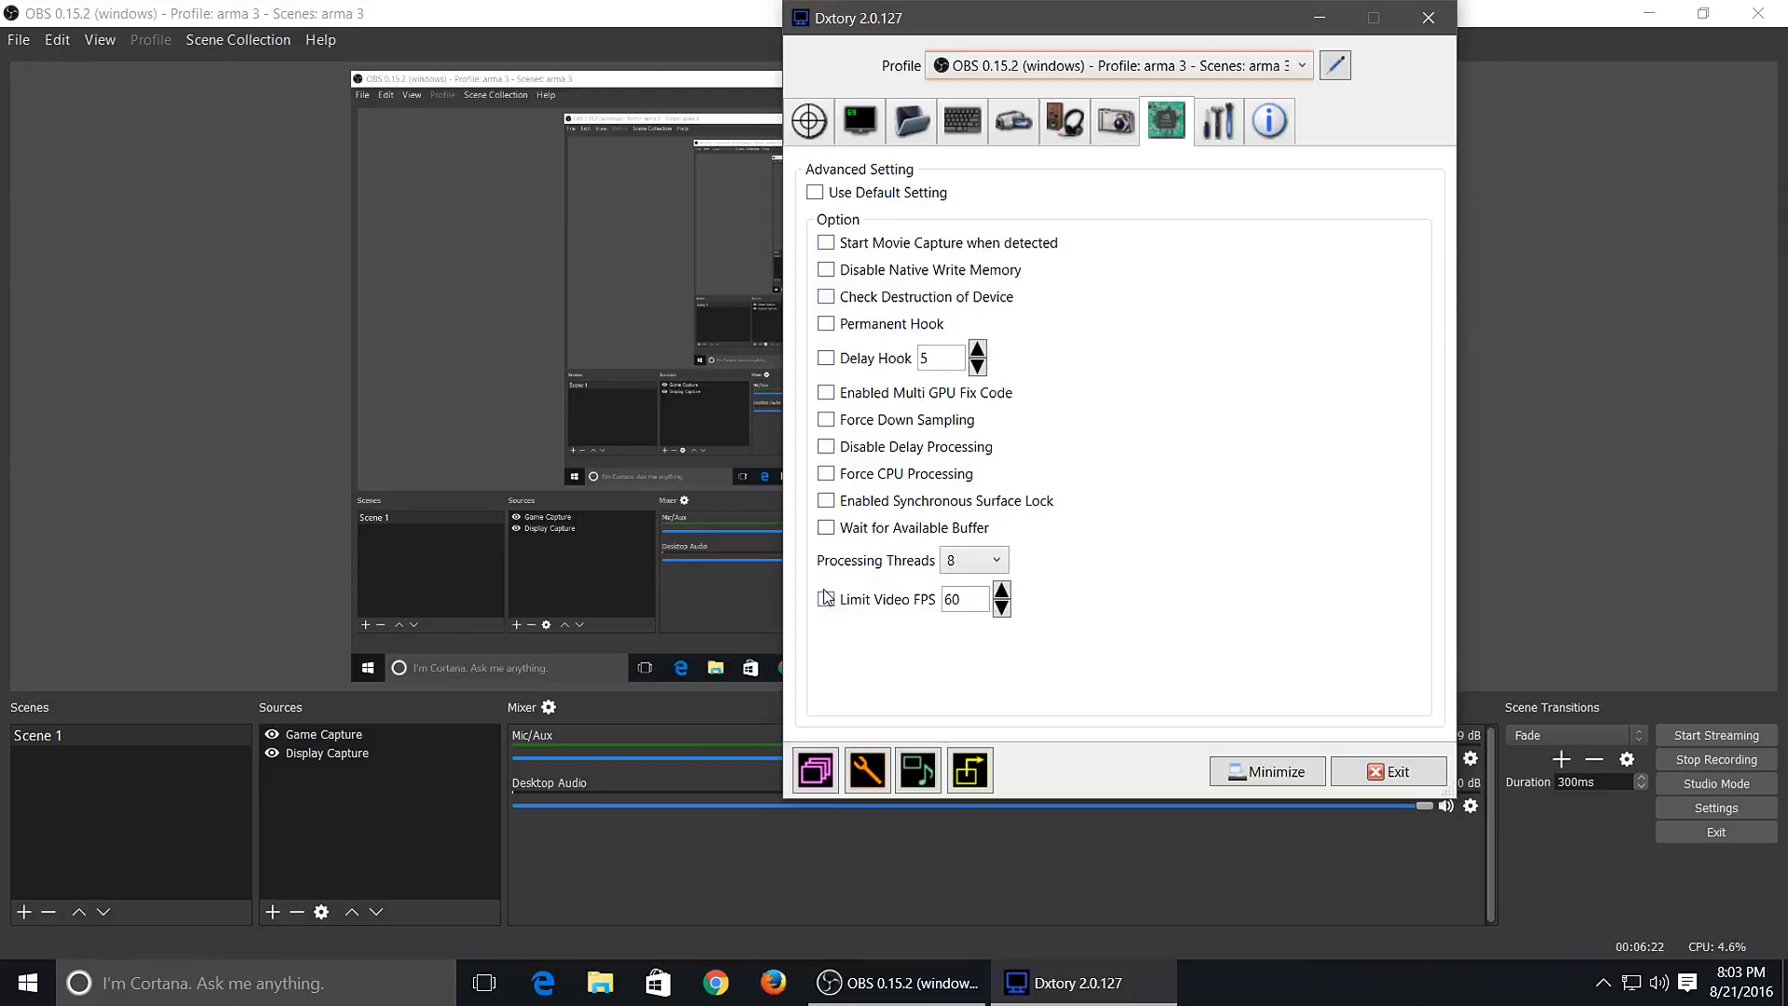
{"action": "left_click", "coordinate": [973, 560]}
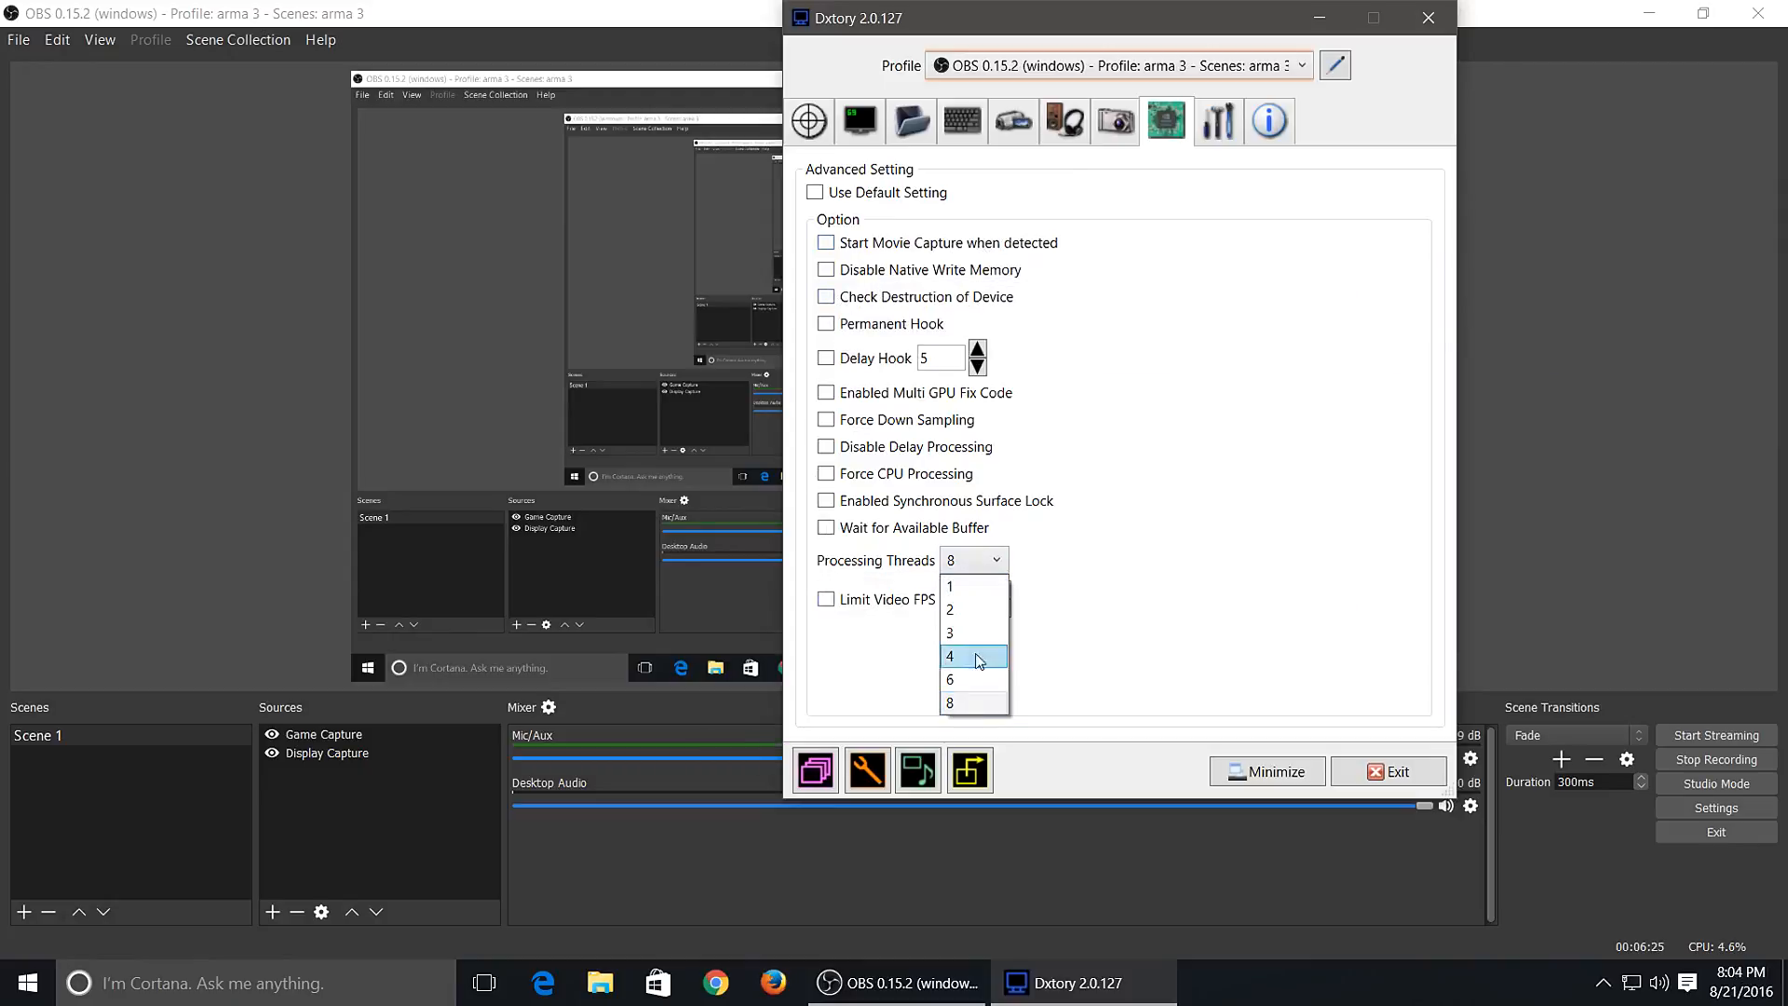
{"action": "left_click", "coordinate": [950, 705]}
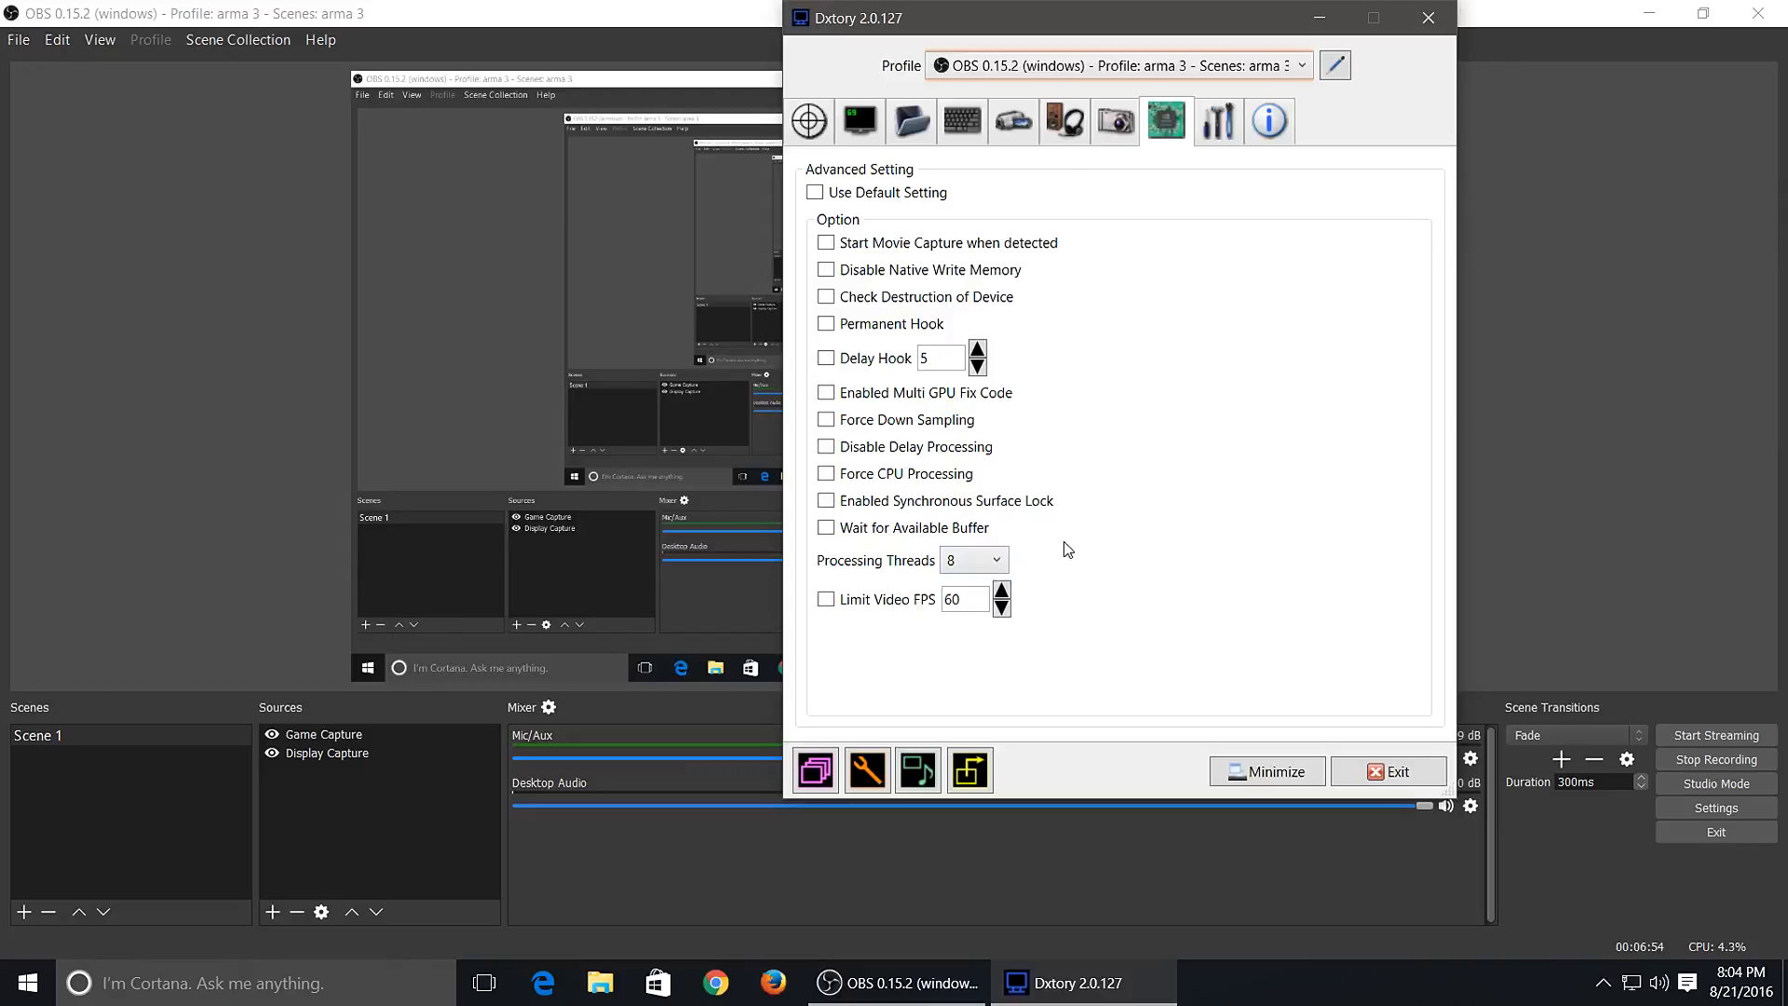
- Review Dxtory's global settings, license information and Environment Information report
{"action": "left_click", "coordinate": [1218, 123]}
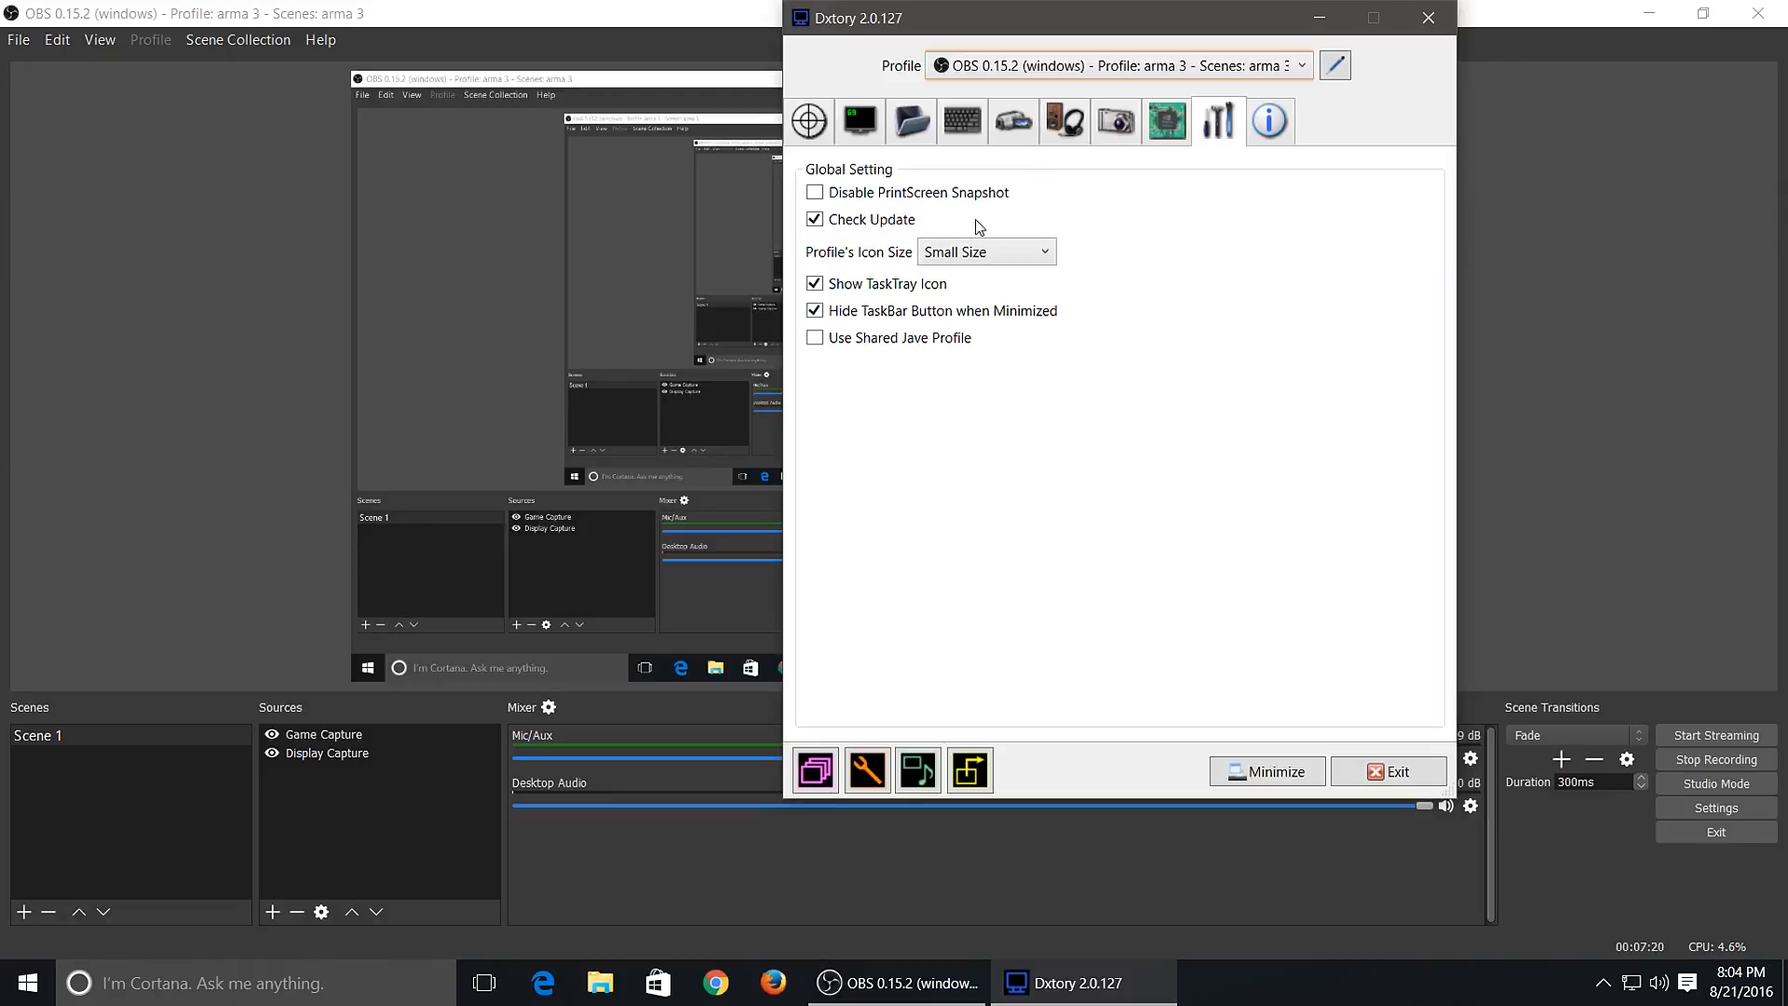
{"action": "left_click", "coordinate": [1273, 133]}
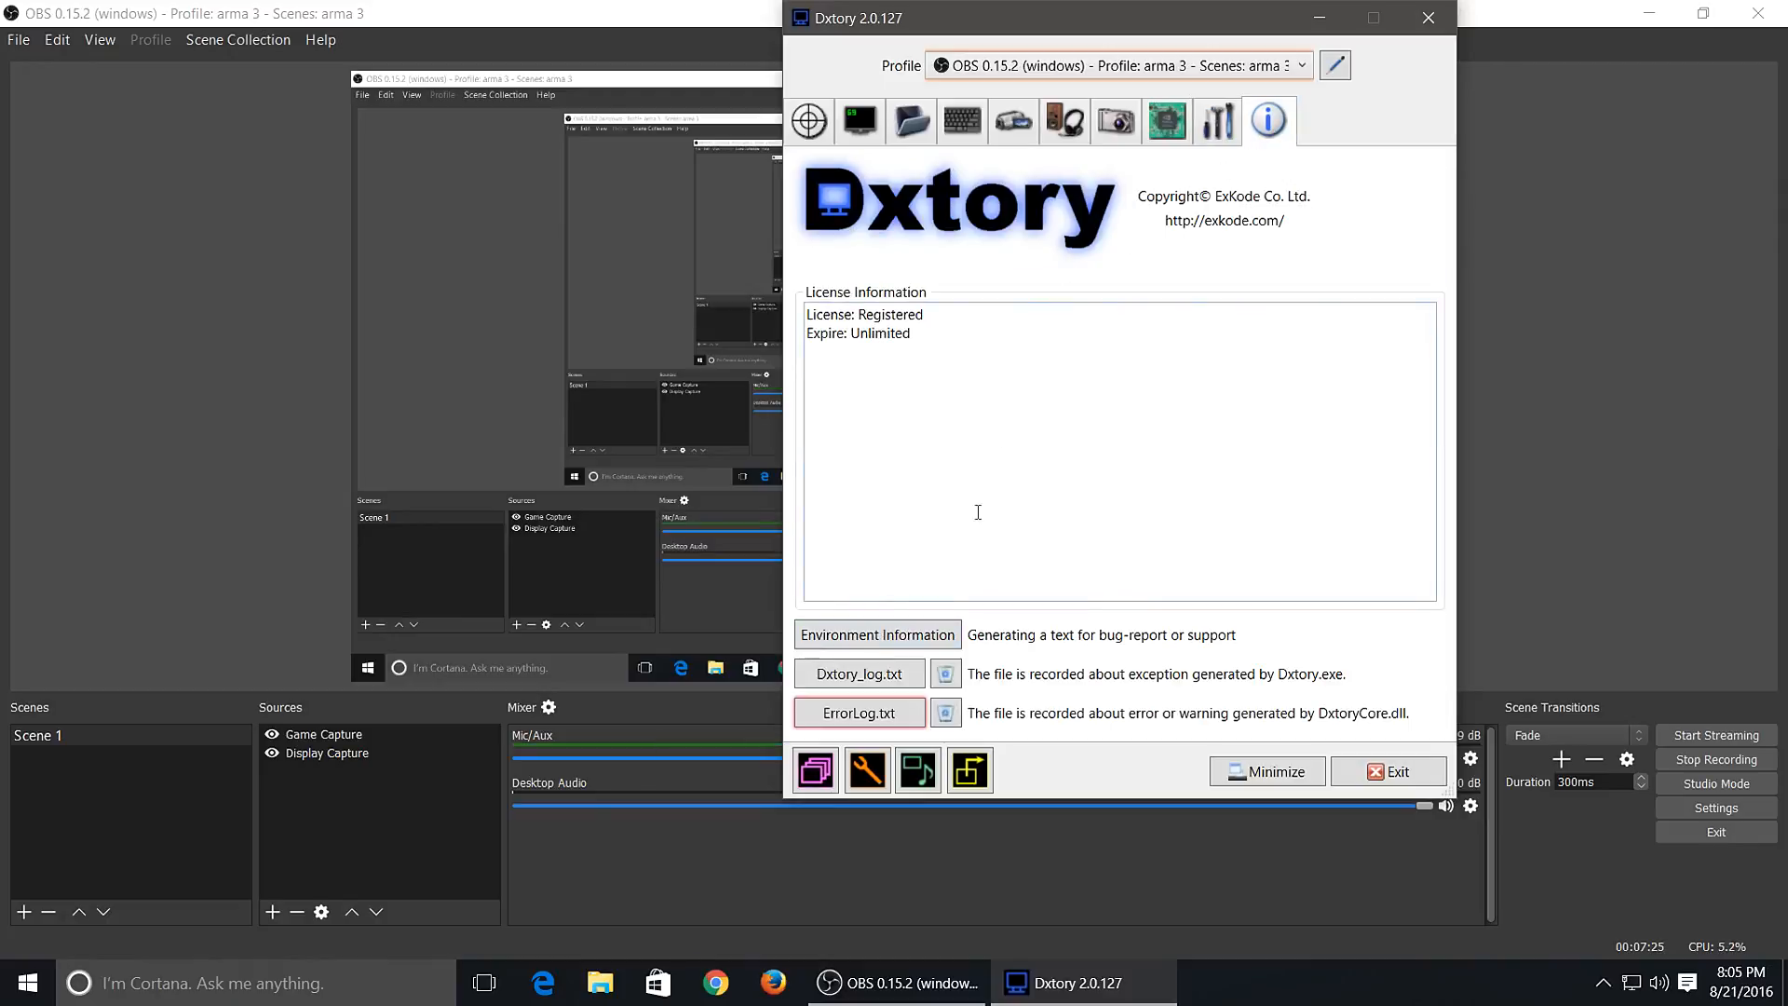
{"action": "left_click", "coordinate": [883, 642]}
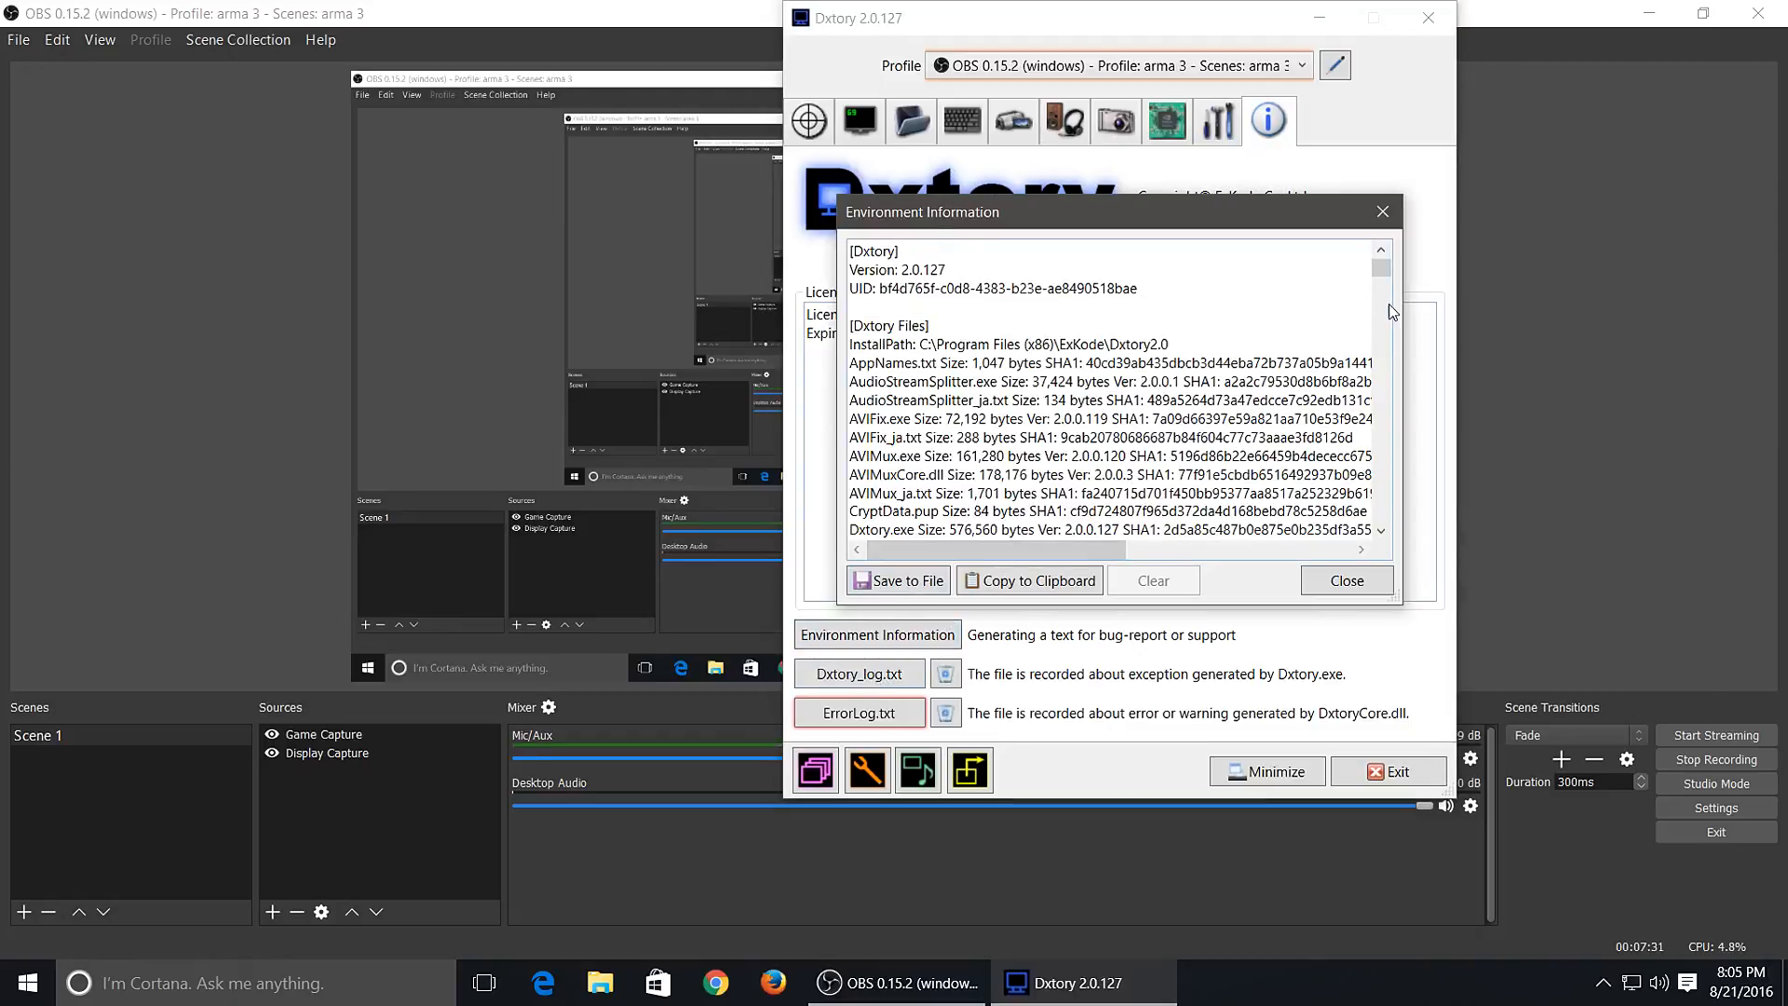
{"action": "mouse_move", "coordinate": [1382, 267]}
{"action": "left_mouse_down"}
{"action": "mouse_move", "coordinate": [1378, 514]}
{"action": "mouse_move", "coordinate": [1378, 239]}
{"action": "left_mouse_up"}
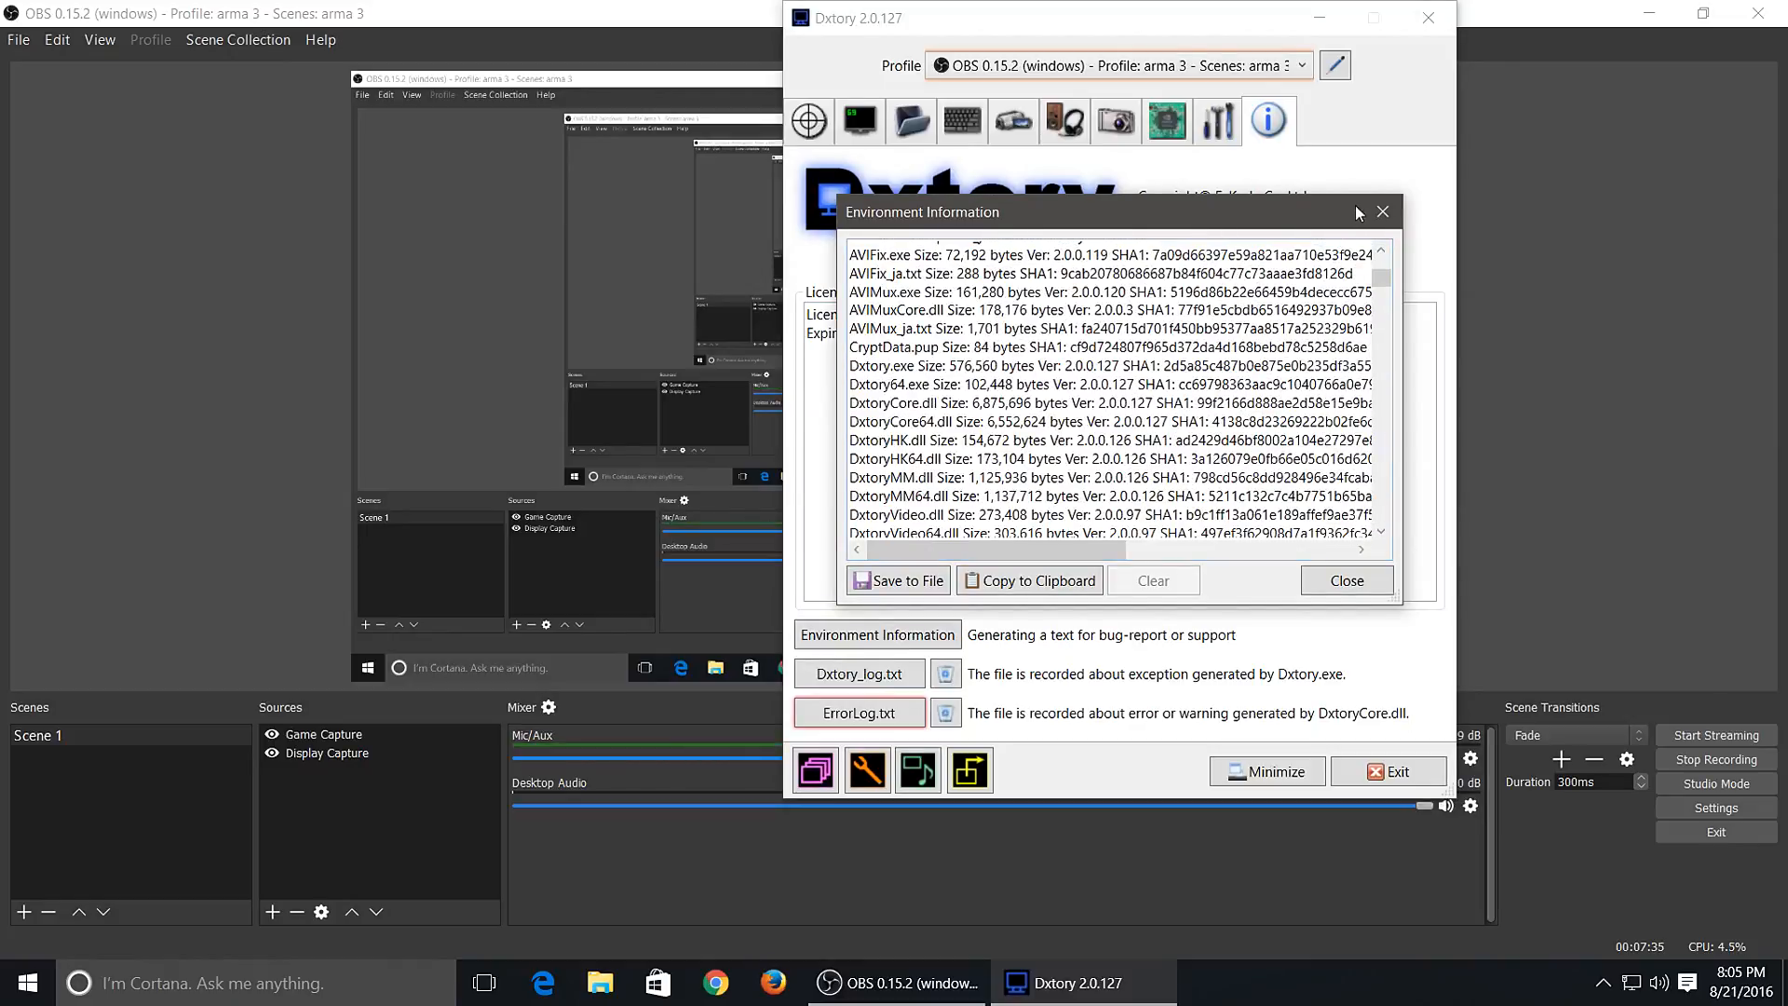
{"action": "left_click", "coordinate": [1381, 213]}
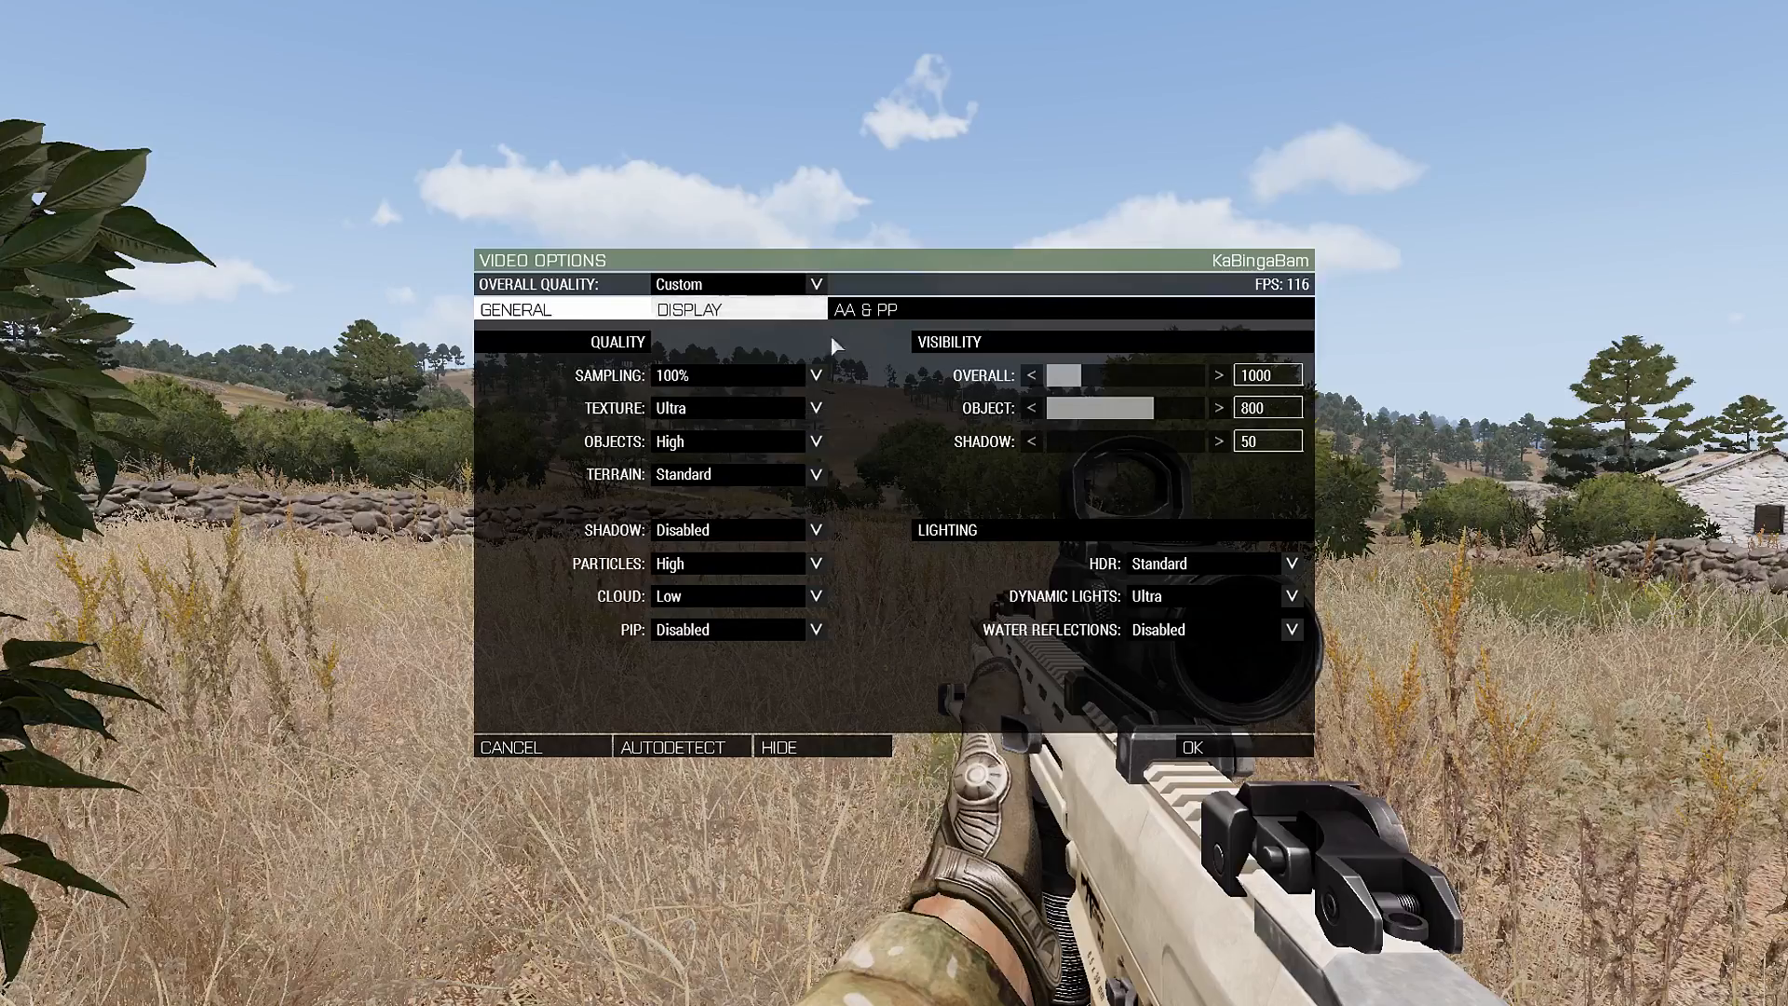
- Switch to Arma 3's video options and set the Sharpen Filter to 100
{"action": "left_click", "coordinate": [855, 316]}
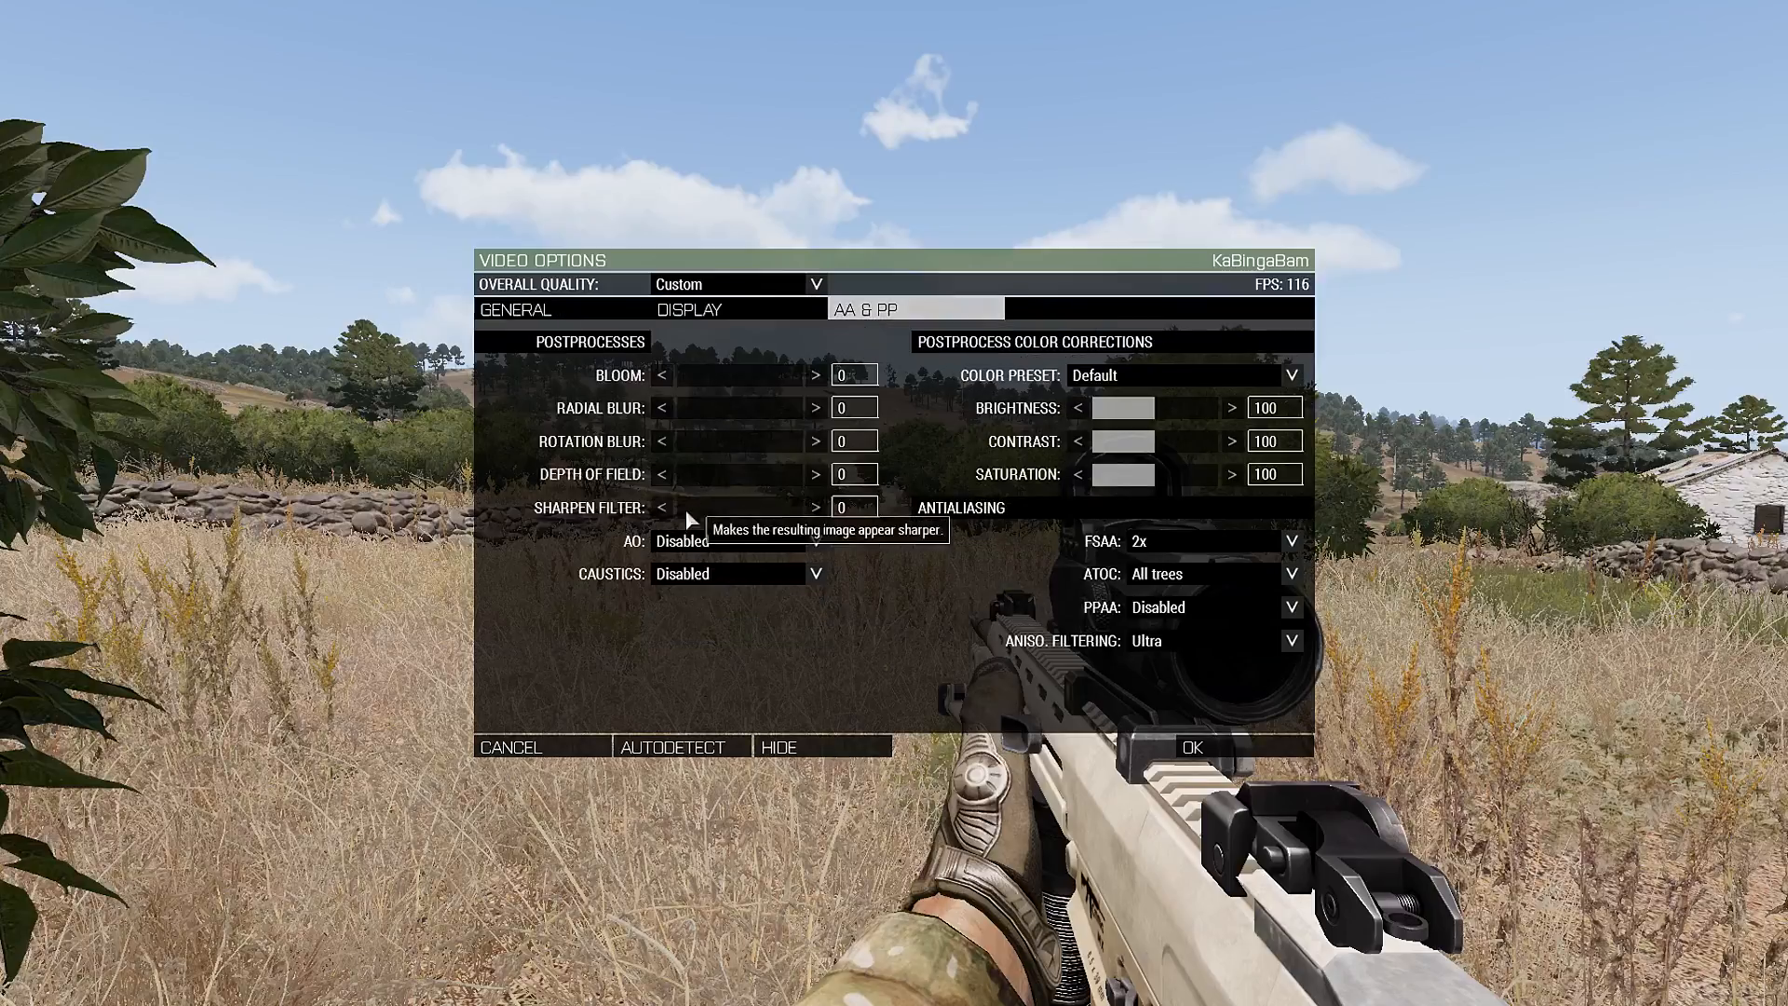
{"action": "left_click", "coordinate": [744, 514]}
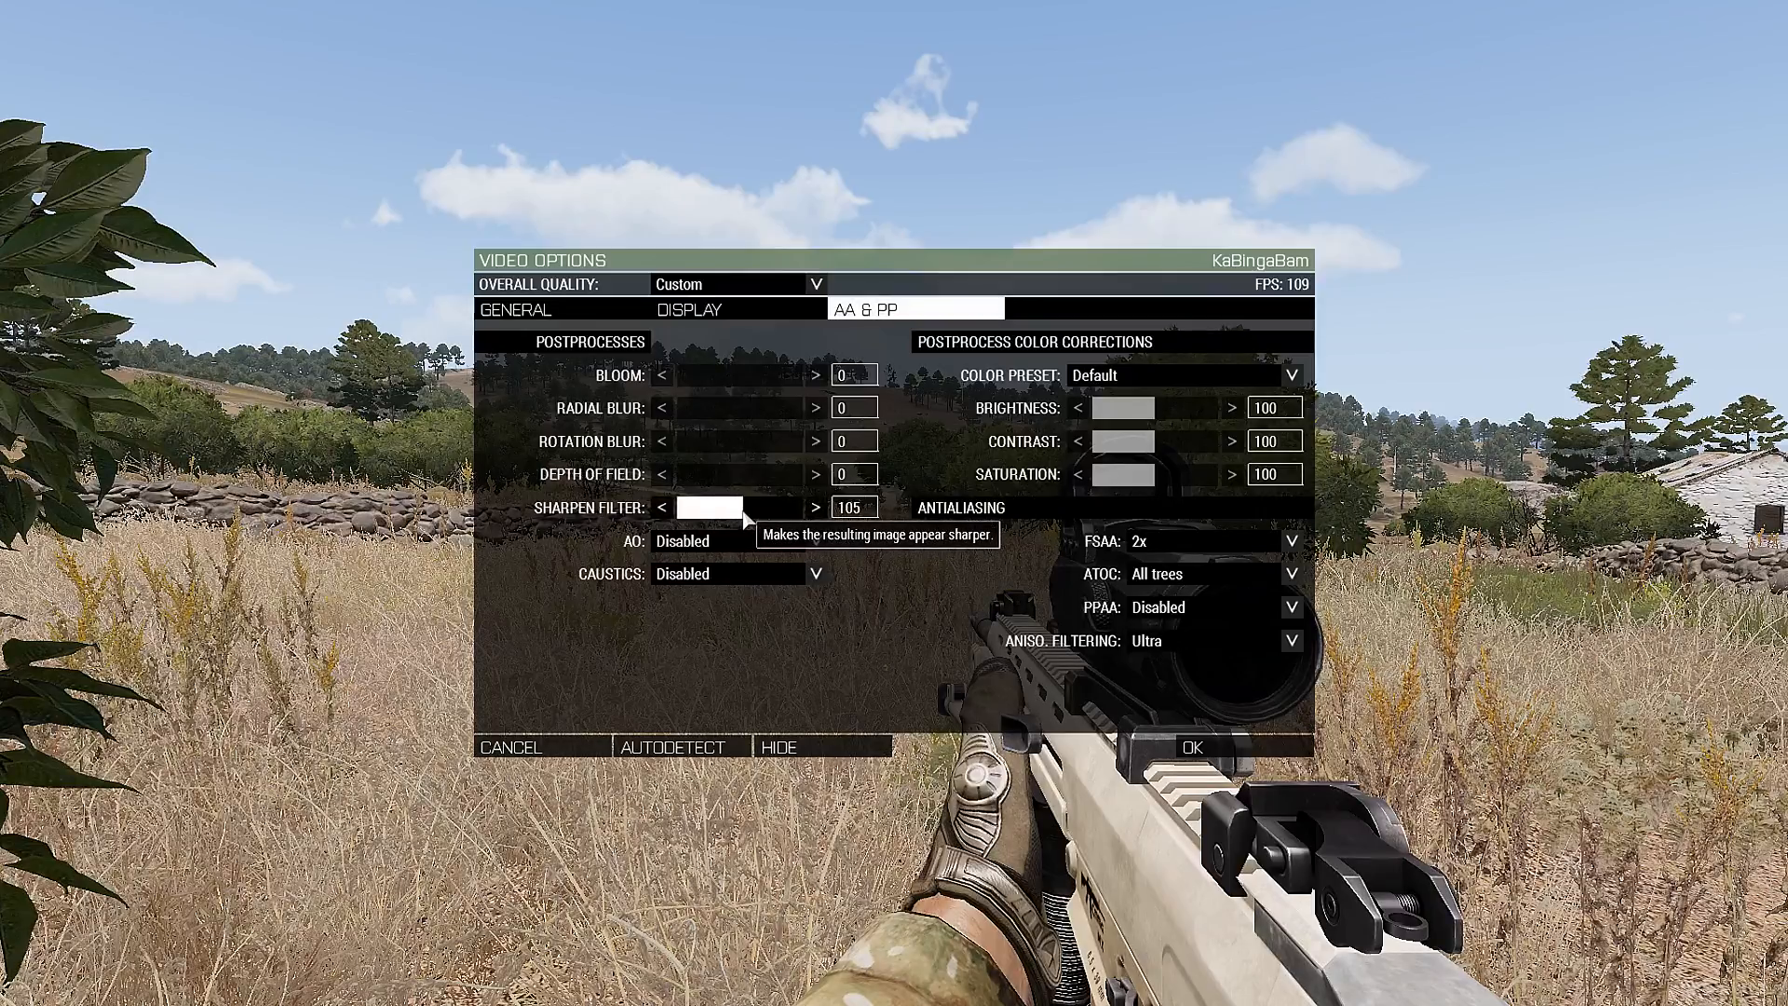
{"action": "key", "text": "BackSpace"}
{"action": "type", "text": "0"}
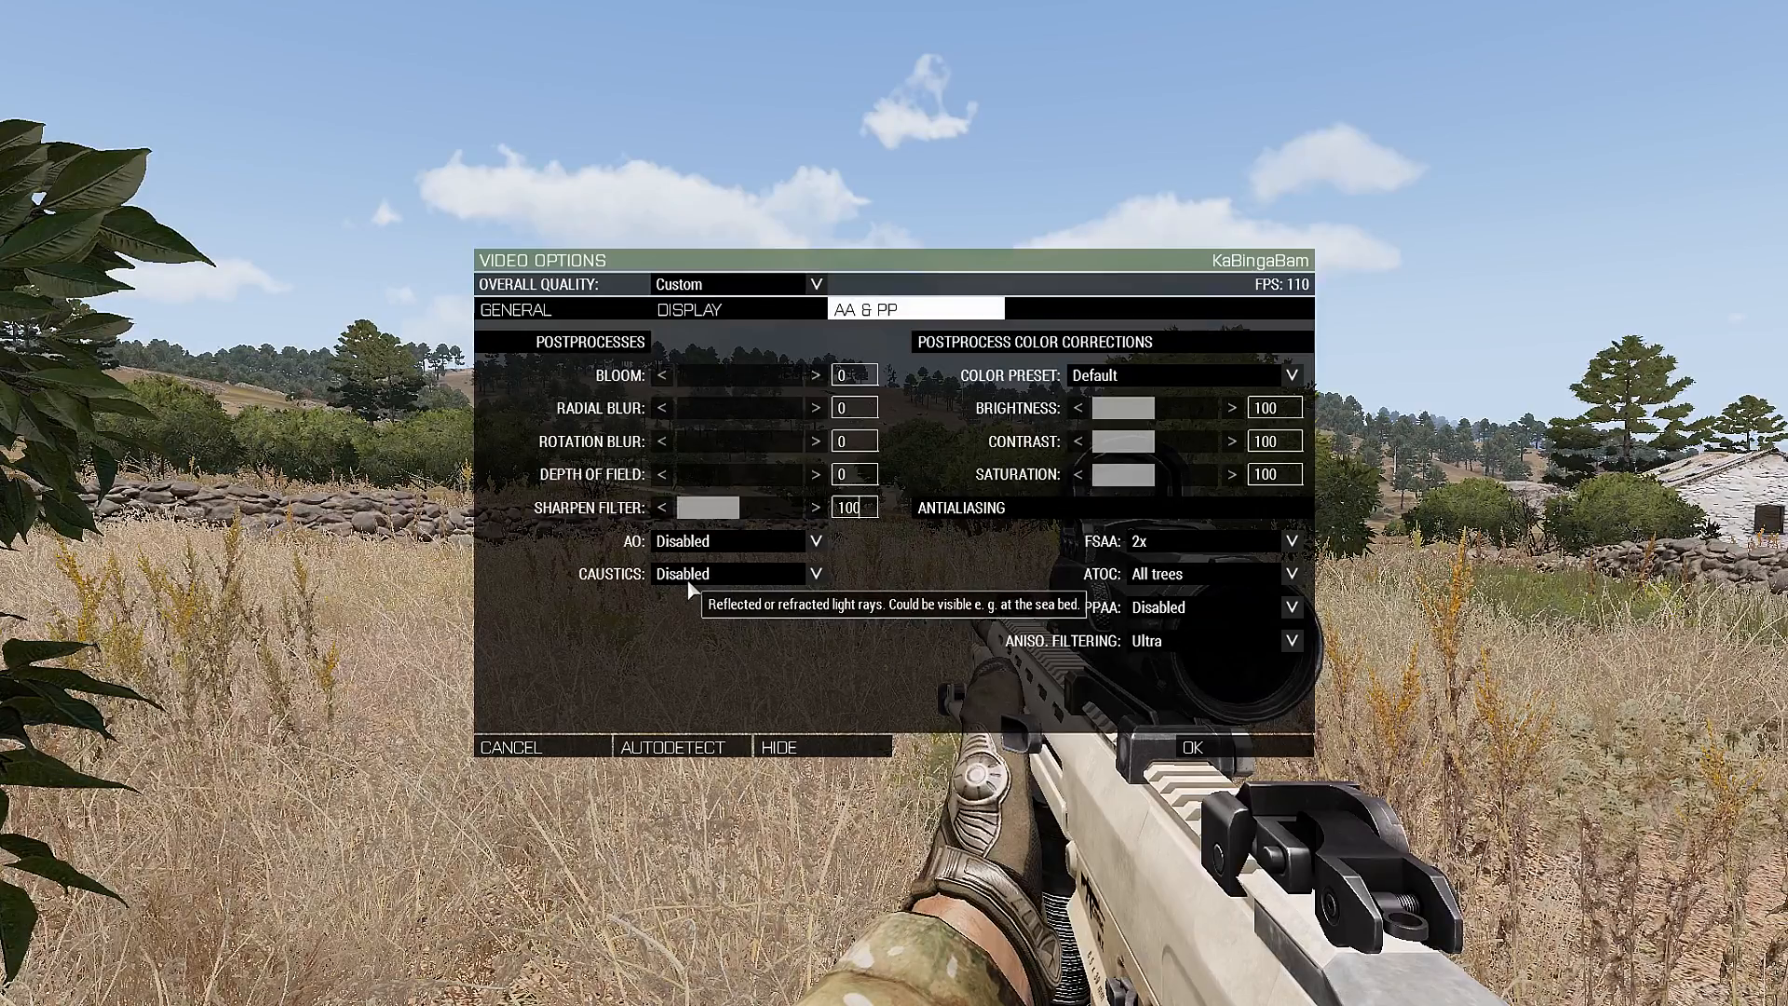
{"action": "key", "text": "Return"}
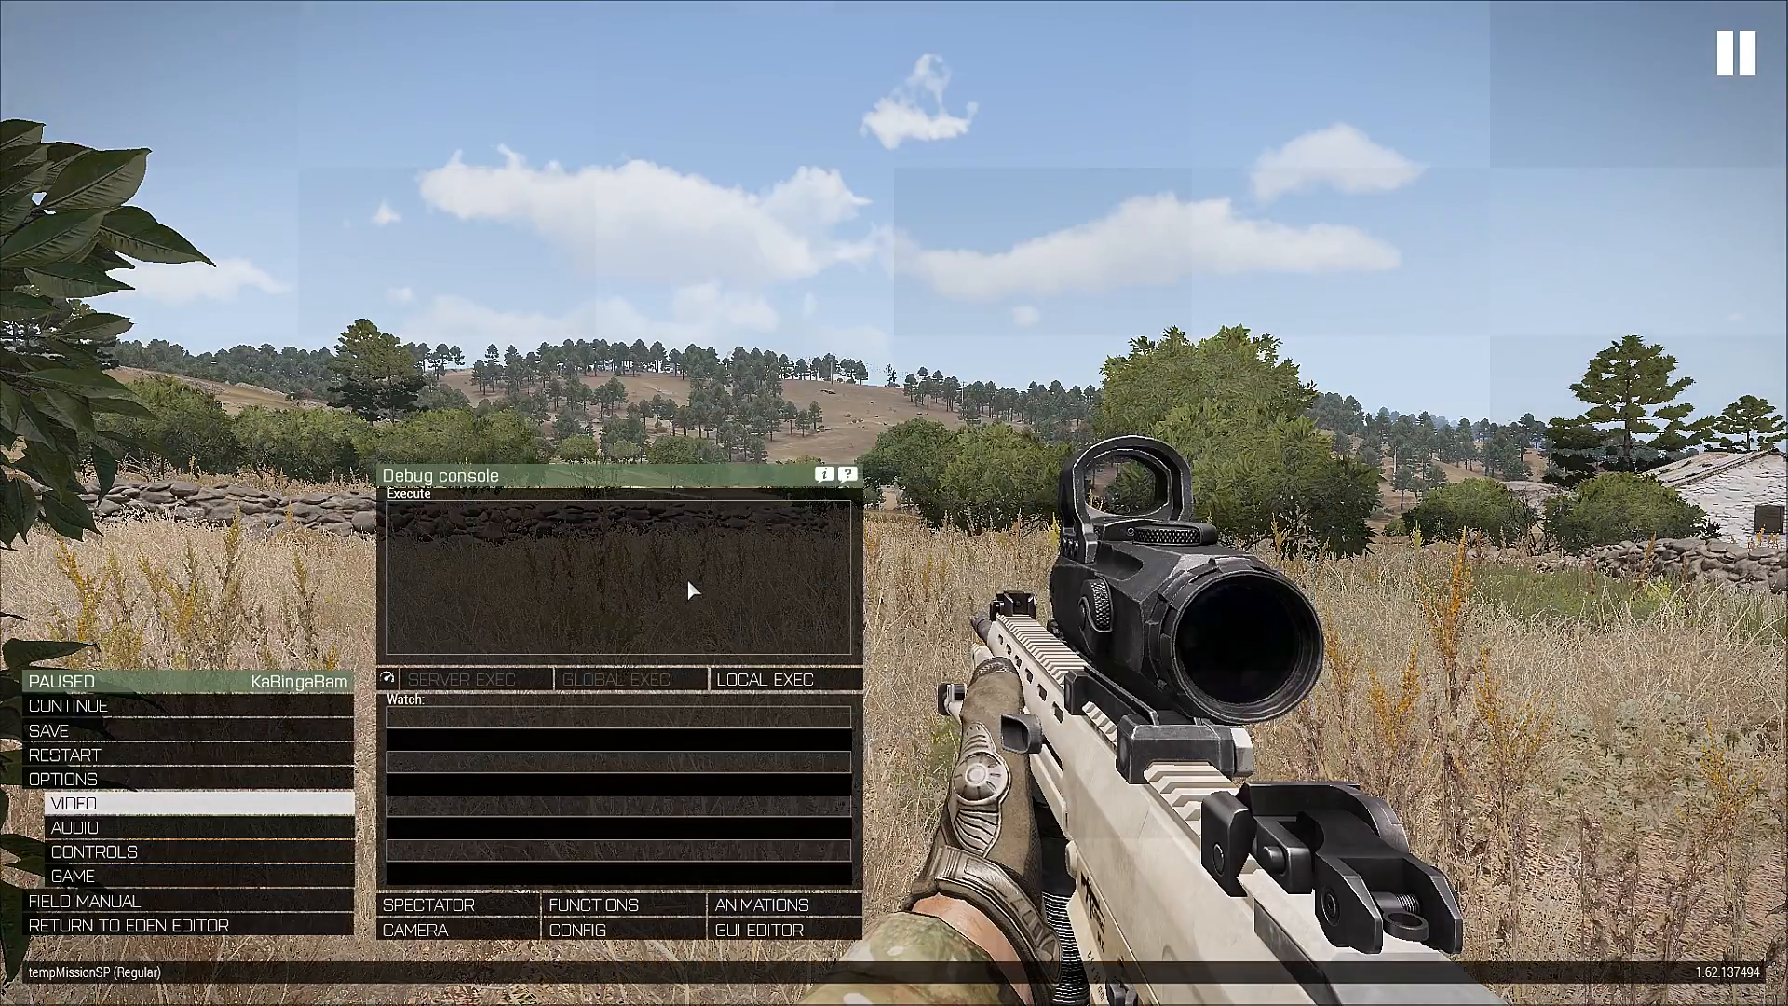
- Reopen Arma 3's video options and set the Sharpen Filter to 0
{"action": "left_click", "coordinate": [172, 804]}
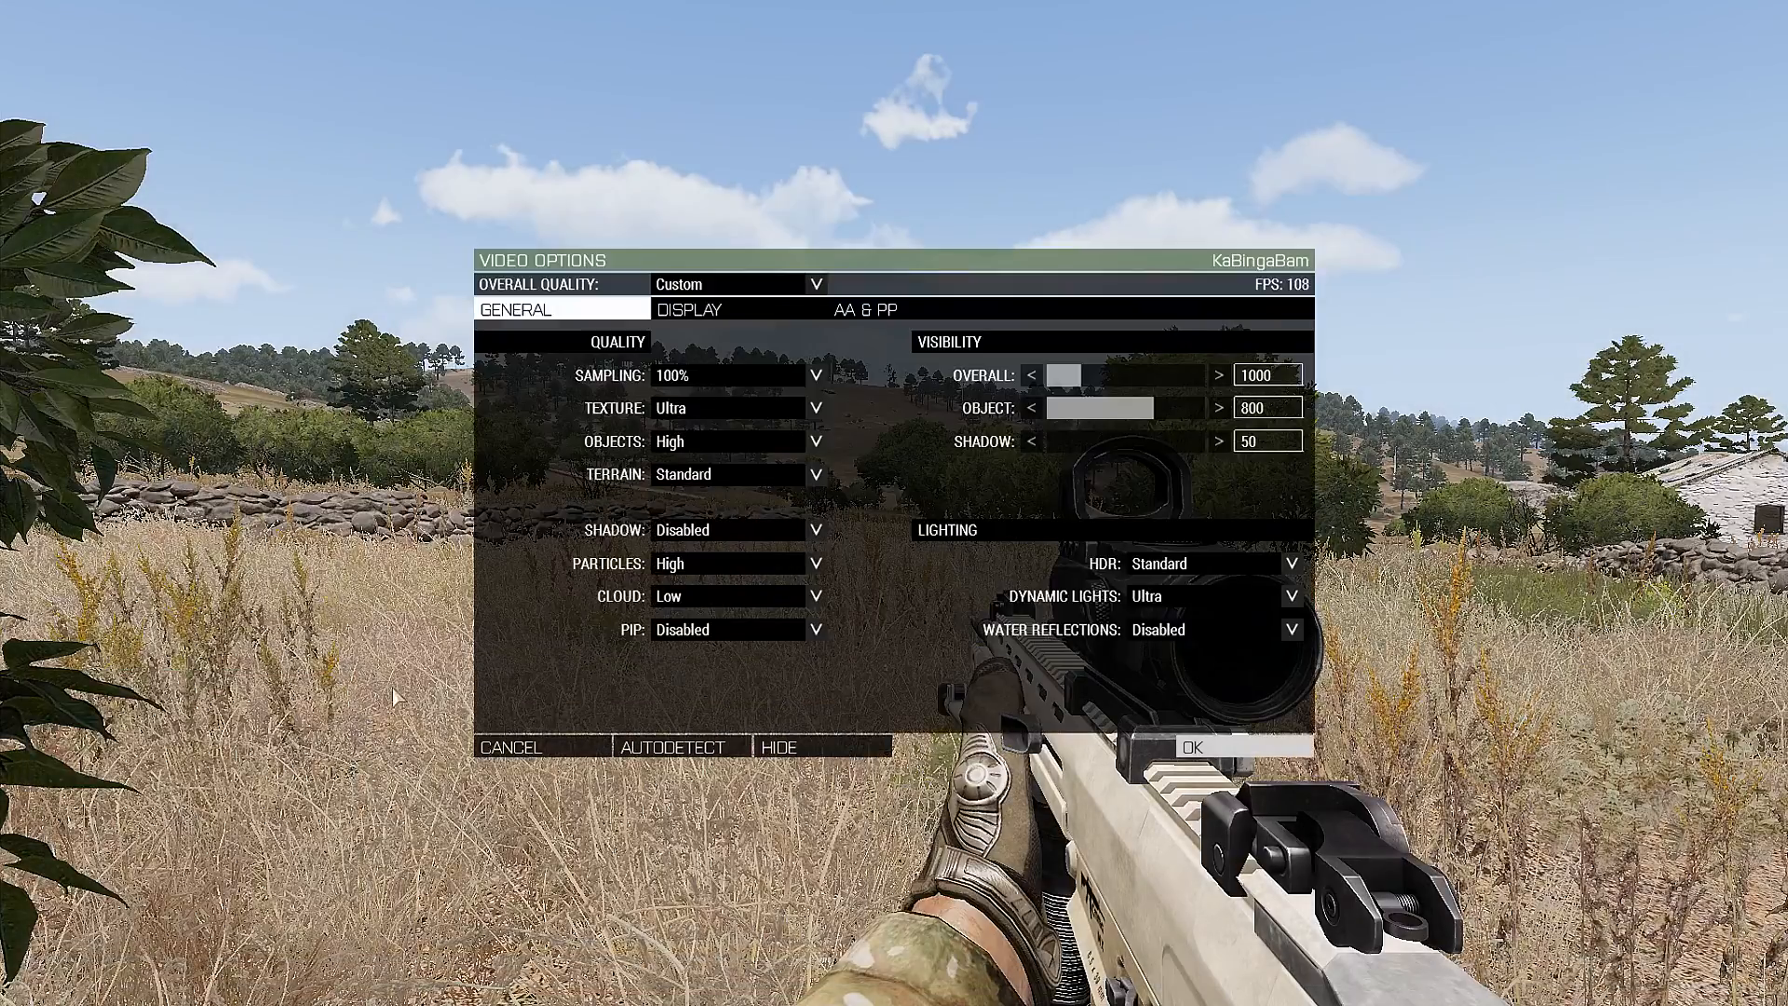
{"action": "left_click", "coordinate": [852, 312]}
{"action": "left_click_drag", "start_coordinate": [742, 515], "coordinate": [611, 557]}
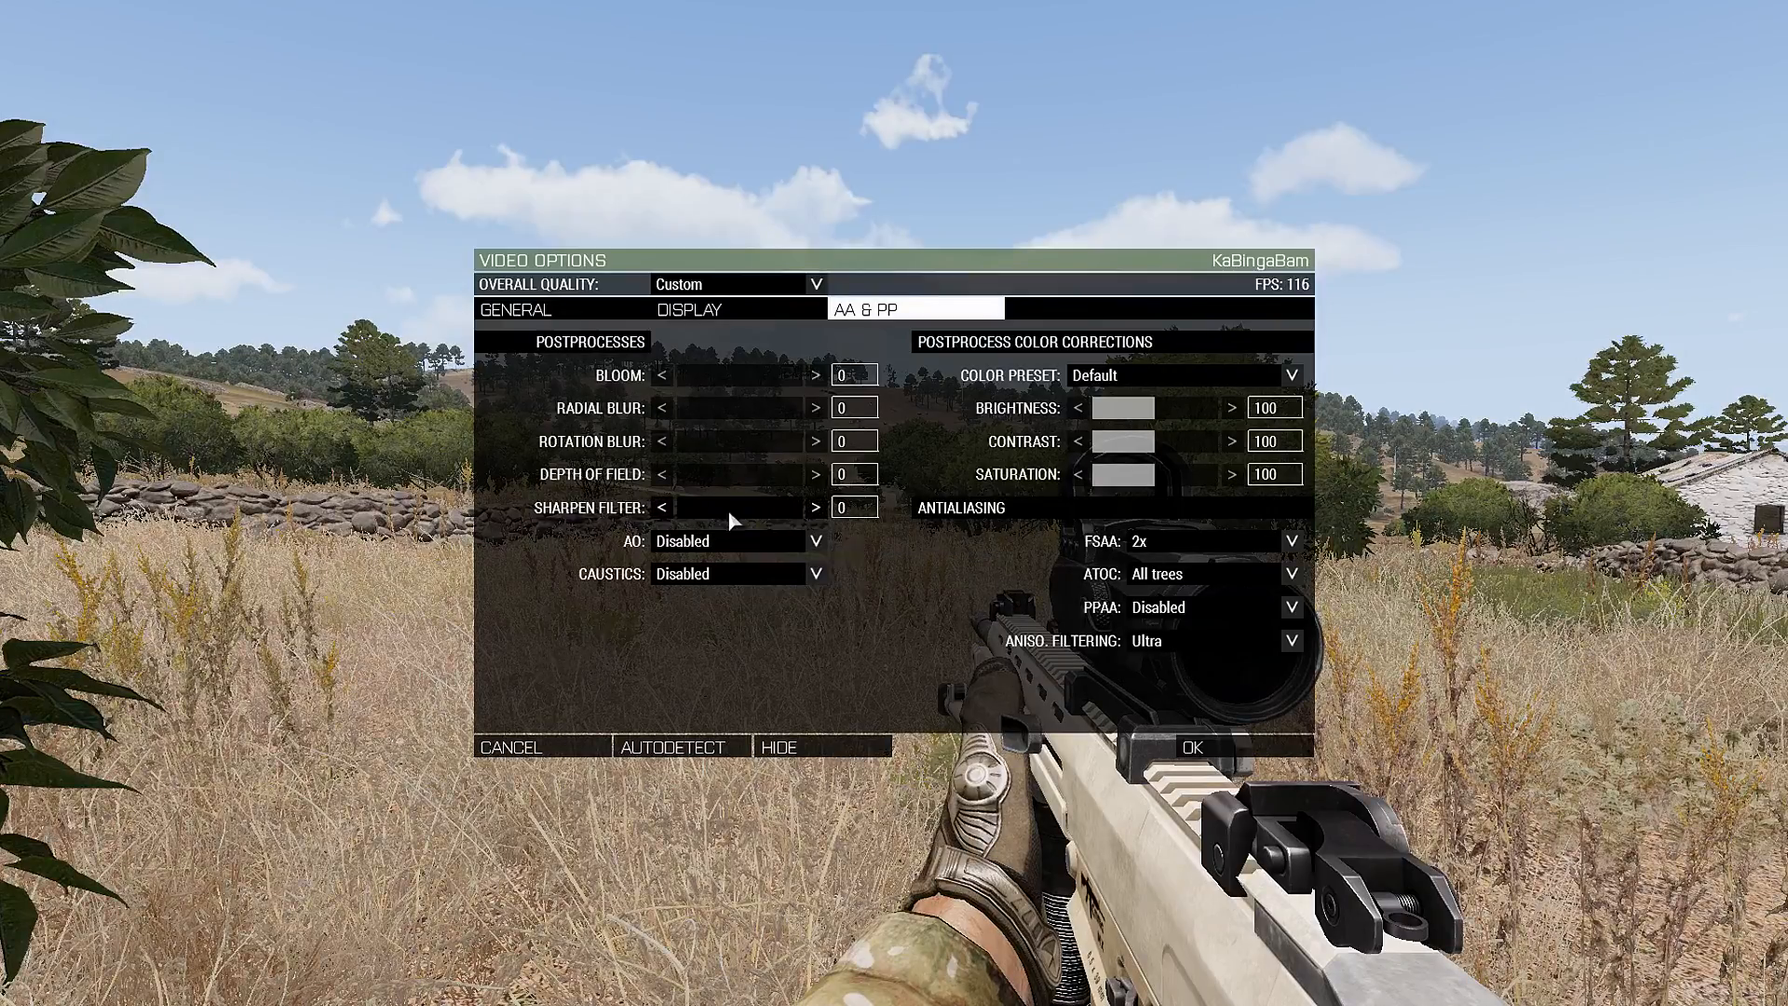
{"action": "left_click_drag", "start_coordinate": [730, 513], "coordinate": [634, 529]}
{"action": "mouse_move", "coordinate": [634, 529]}
{"action": "left_mouse_down"}
{"action": "mouse_move", "coordinate": [717, 512]}
{"action": "mouse_move", "coordinate": [652, 521]}
{"action": "left_mouse_up"}
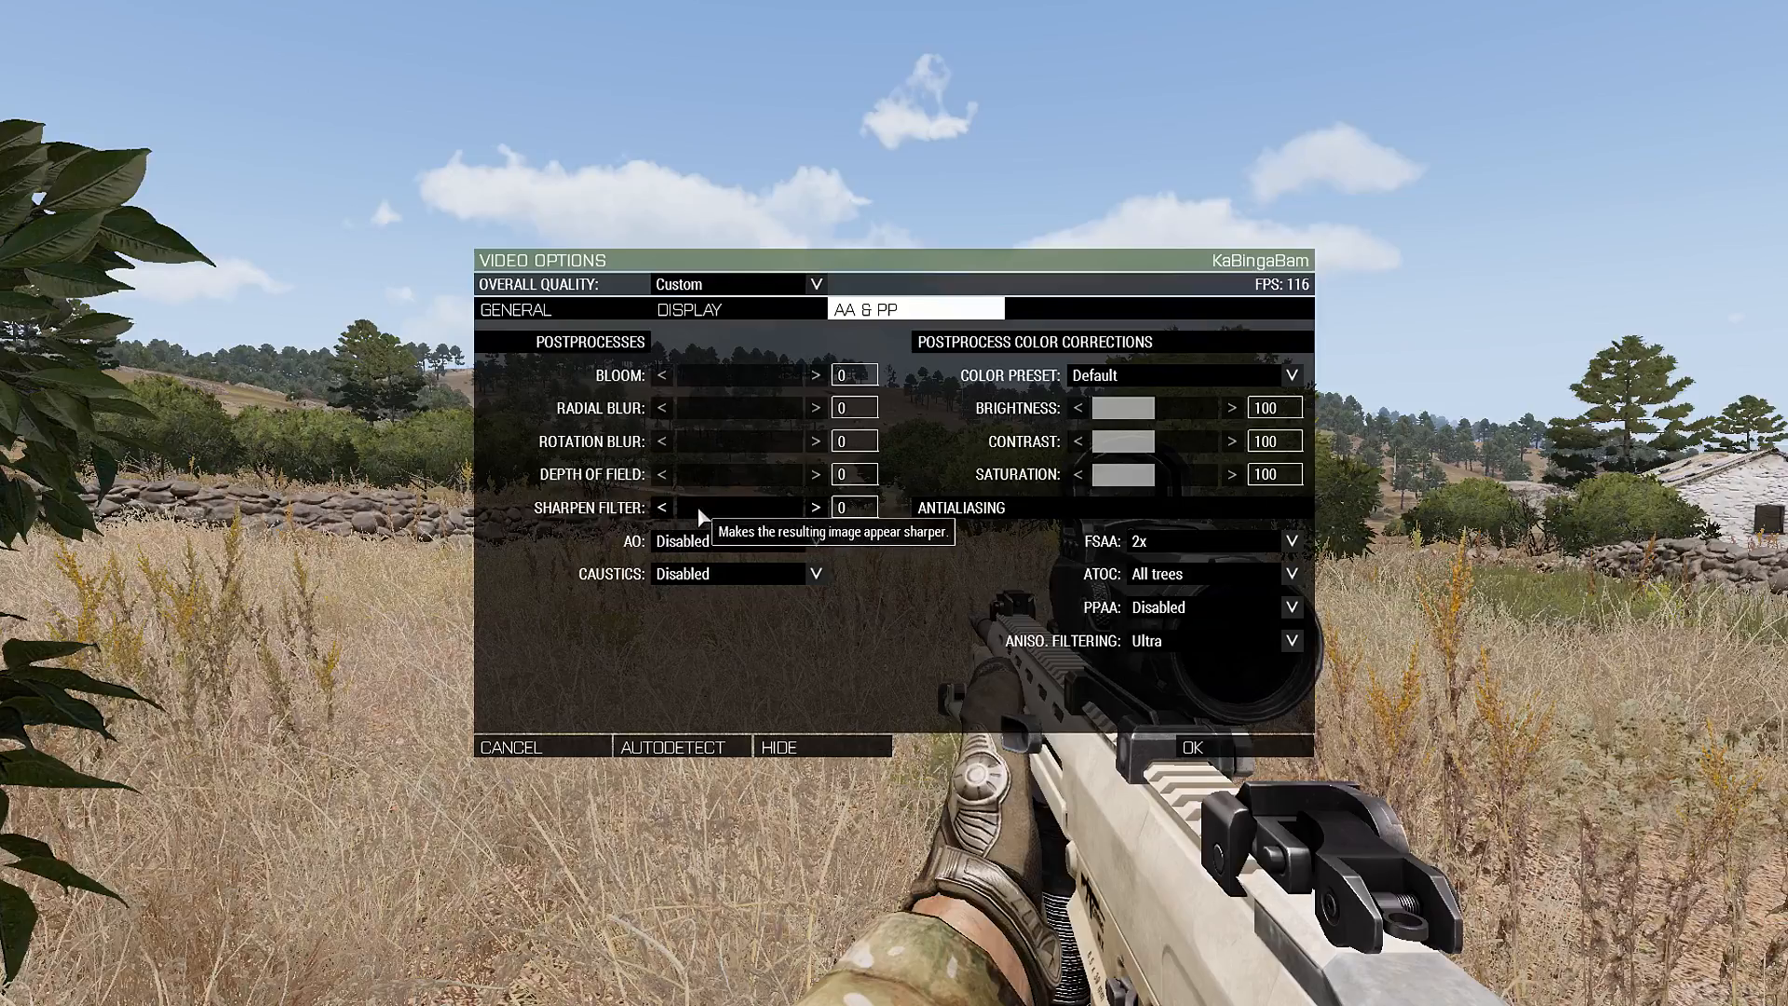
- Set the Sharpen Filter to 8 in the postprocess options and glance at the display settings
{"action": "mouse_move", "coordinate": [700, 515]}
{"action": "left_mouse_down"}
{"action": "mouse_move", "coordinate": [747, 519]}
{"action": "mouse_move", "coordinate": [683, 512]}
{"action": "left_mouse_up"}
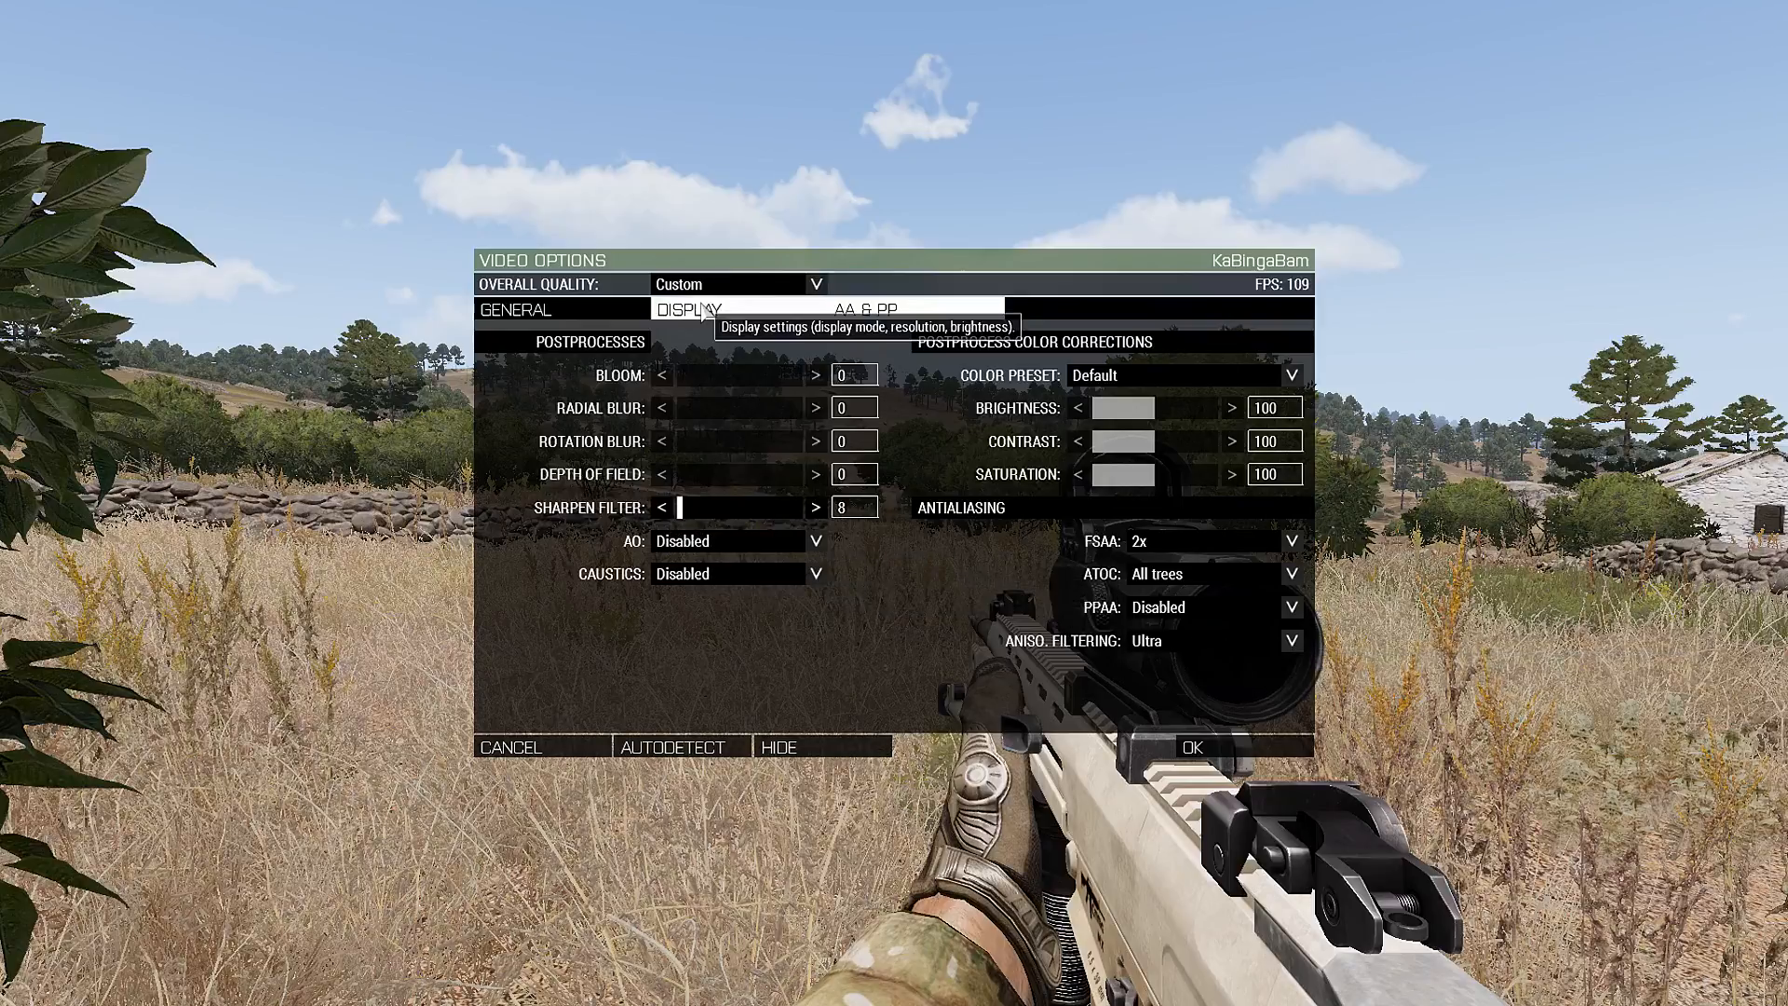
{"action": "left_click", "coordinate": [734, 314]}
{"action": "left_click", "coordinate": [866, 309]}
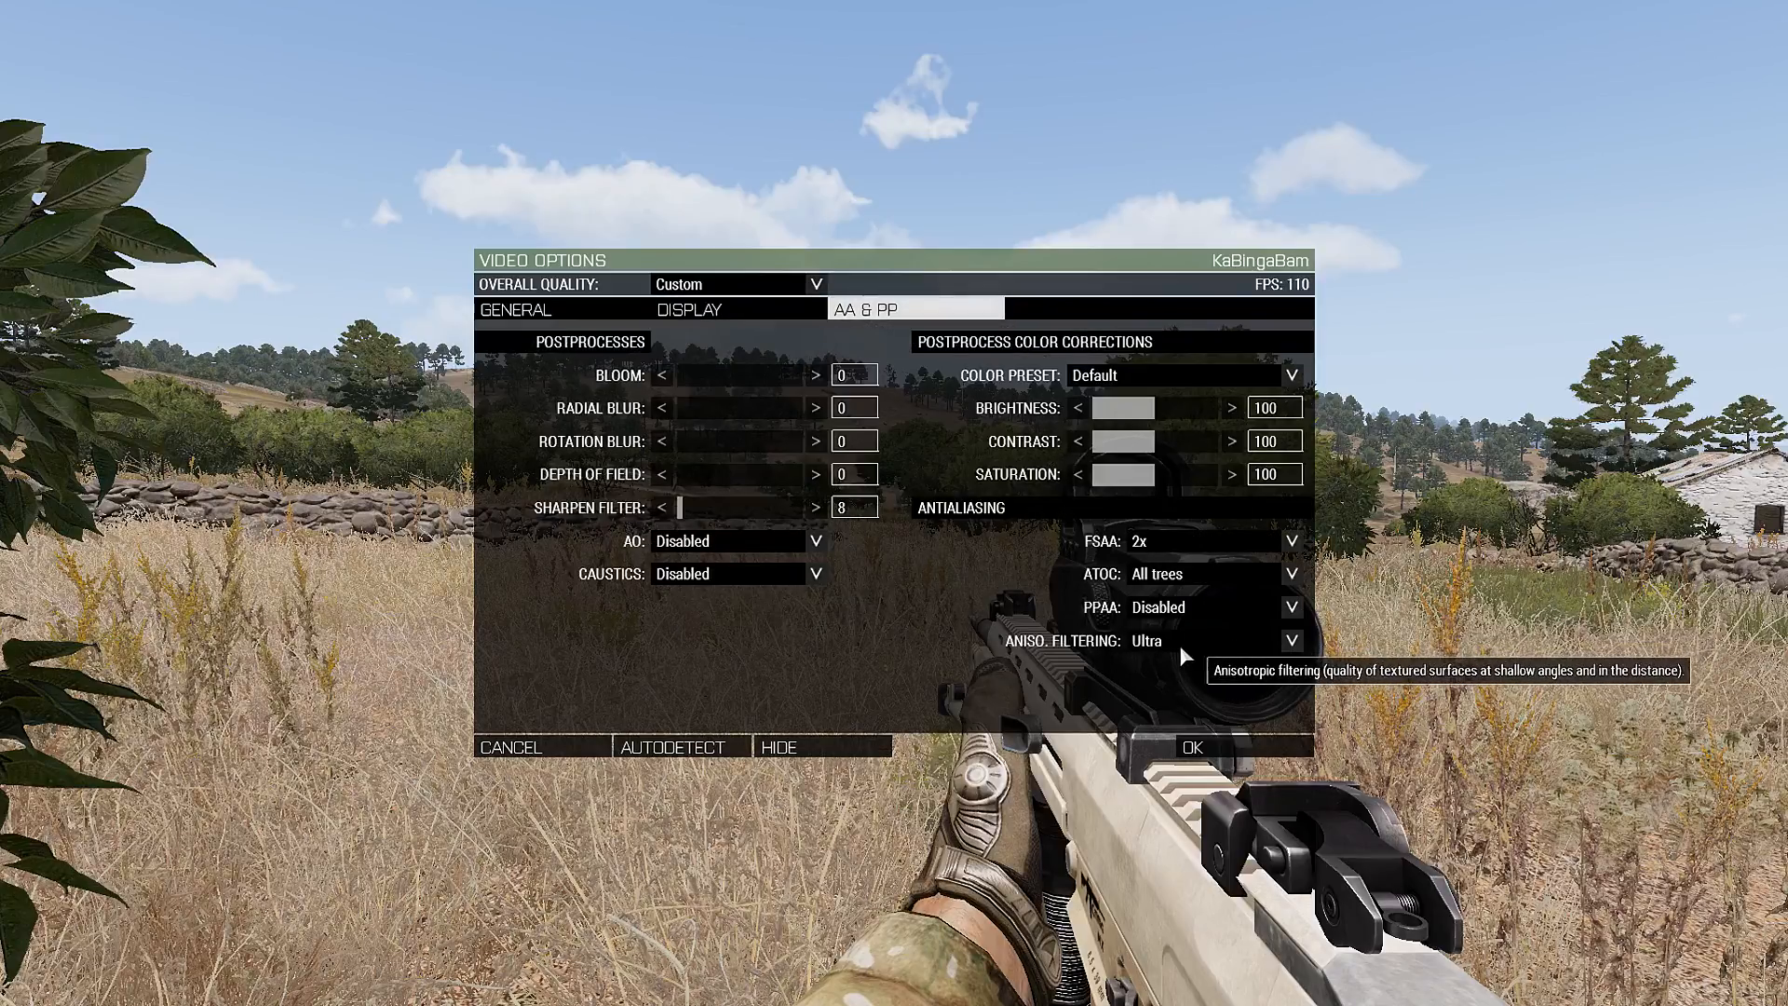
- Try the ATOC antialiasing option All trees + grass and set it back to All trees
{"action": "left_click", "coordinate": [1177, 575]}
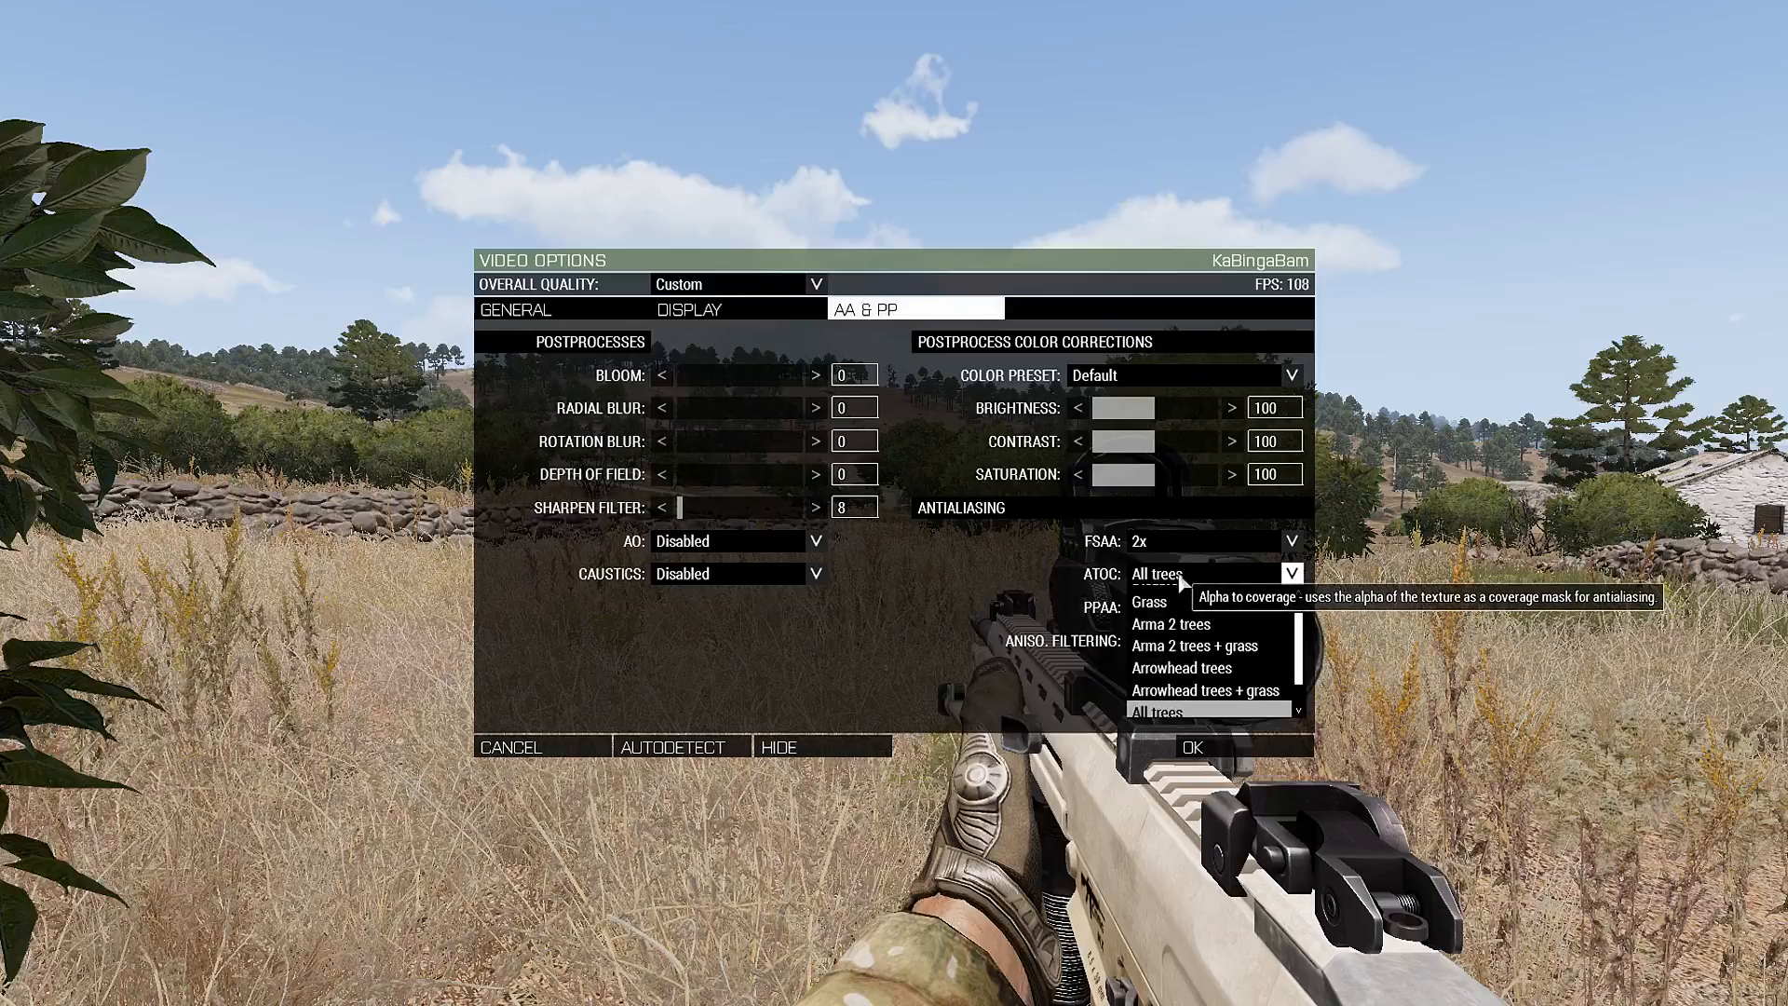
{"action": "scroll", "coordinate": [1234, 647], "scroll_direction": "down", "scroll_amount": 1}
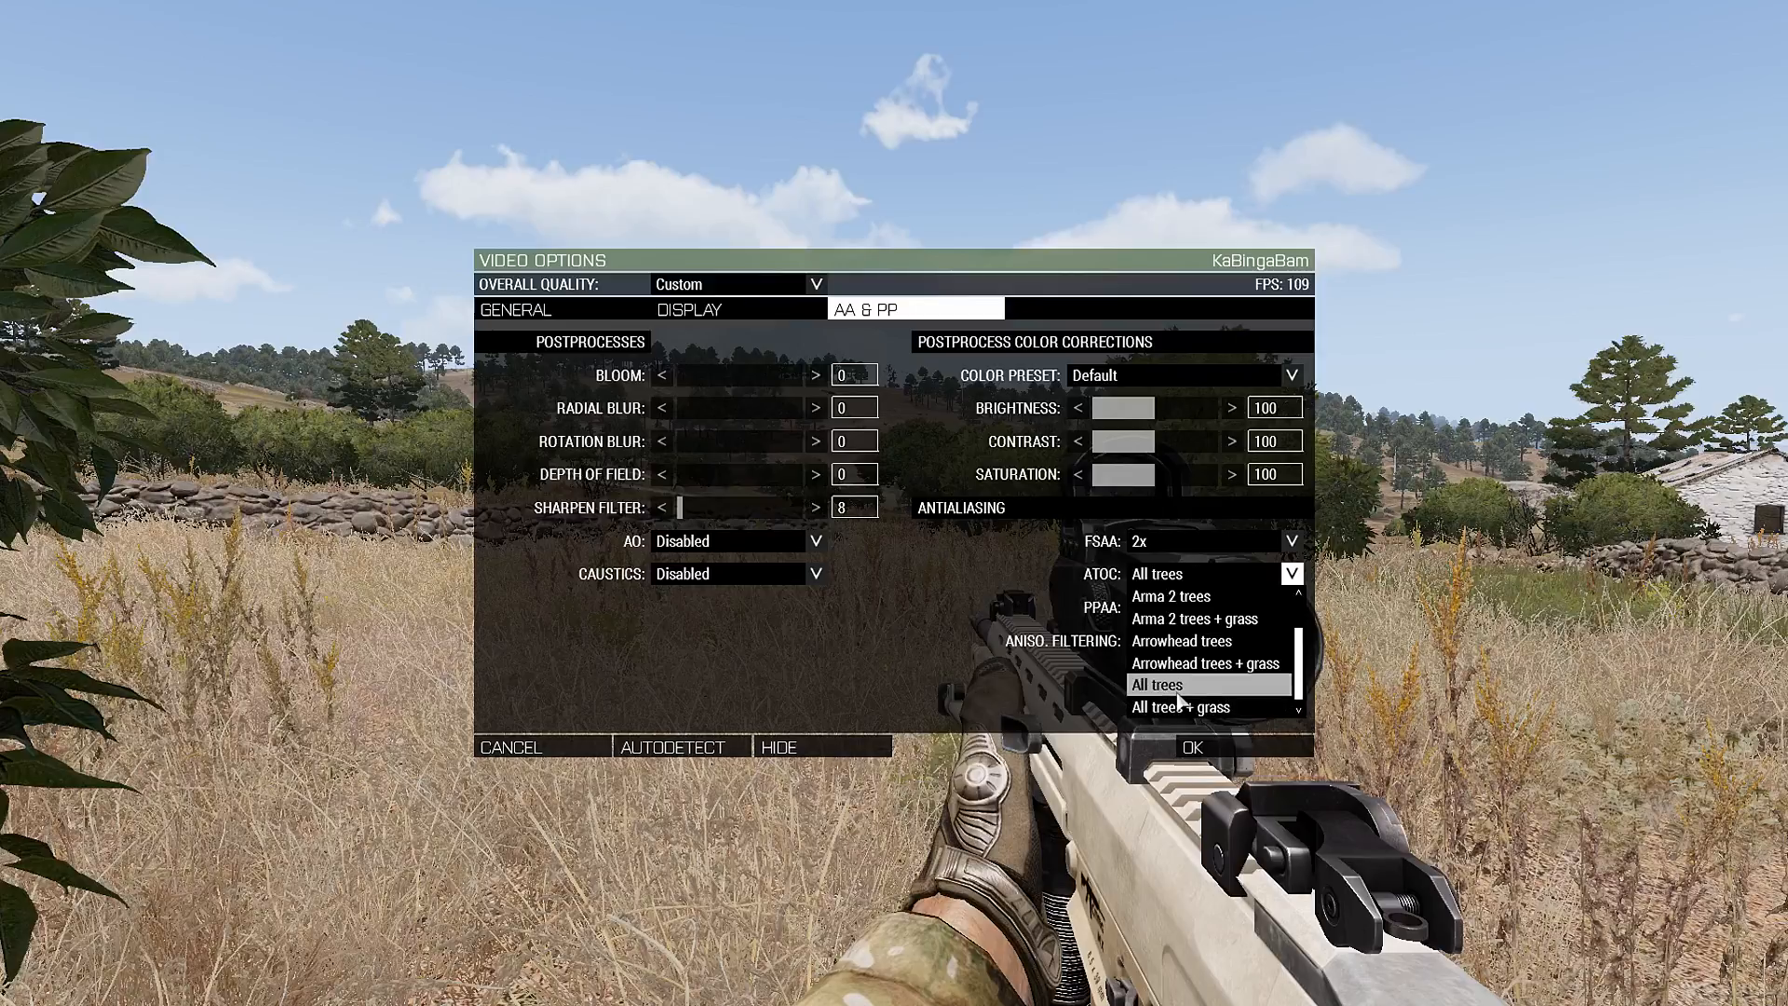
{"action": "left_click", "coordinate": [1179, 693]}
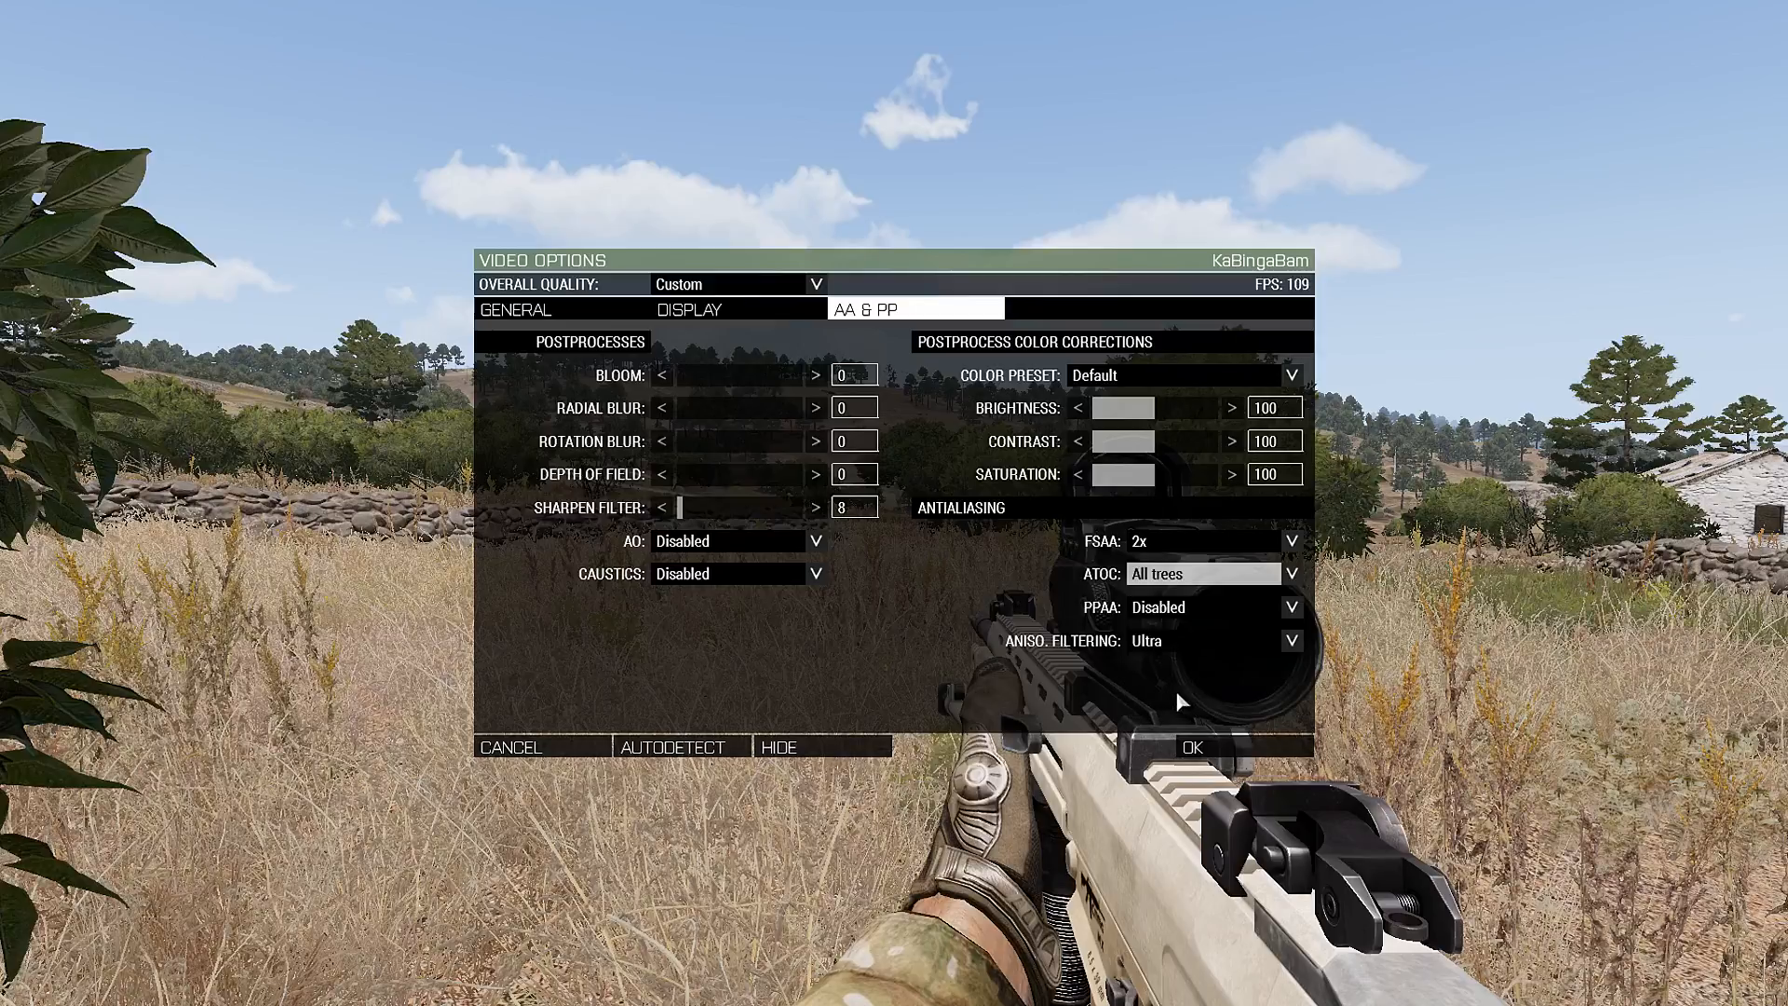
{"action": "left_click", "coordinate": [1192, 573]}
{"action": "left_click", "coordinate": [1186, 714]}
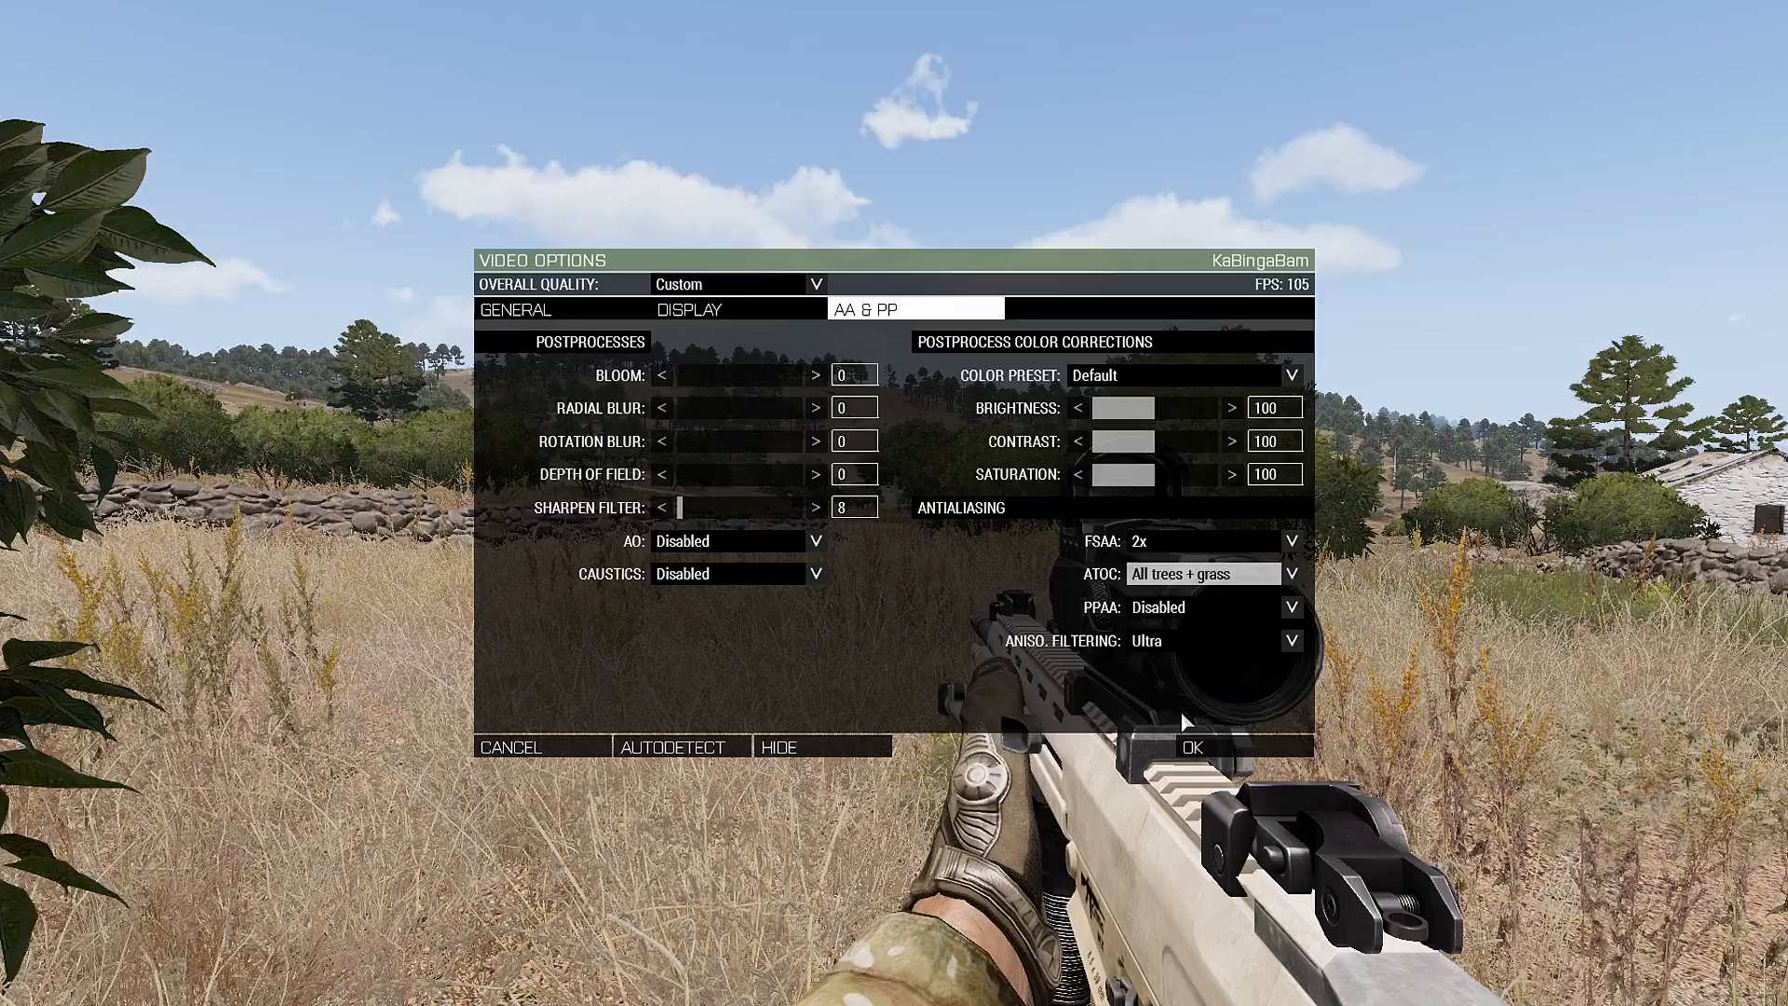
{"action": "left_click", "coordinate": [1185, 575]}
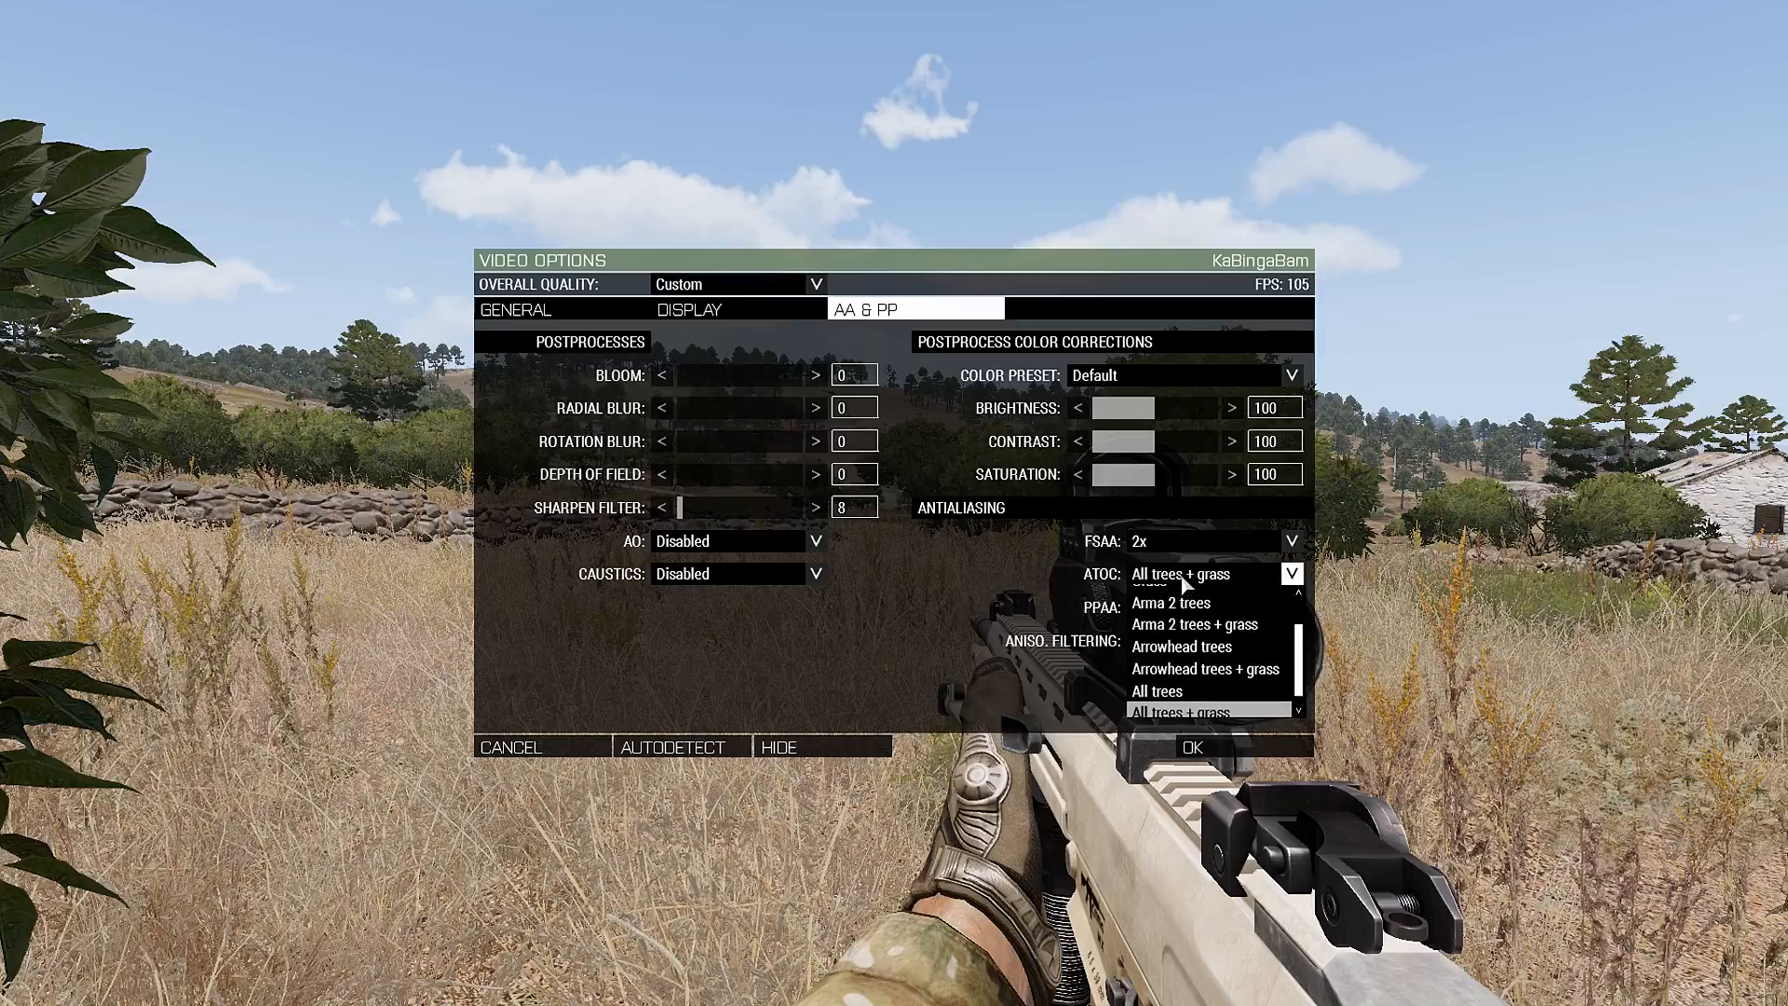
{"action": "left_click", "coordinate": [1185, 693]}
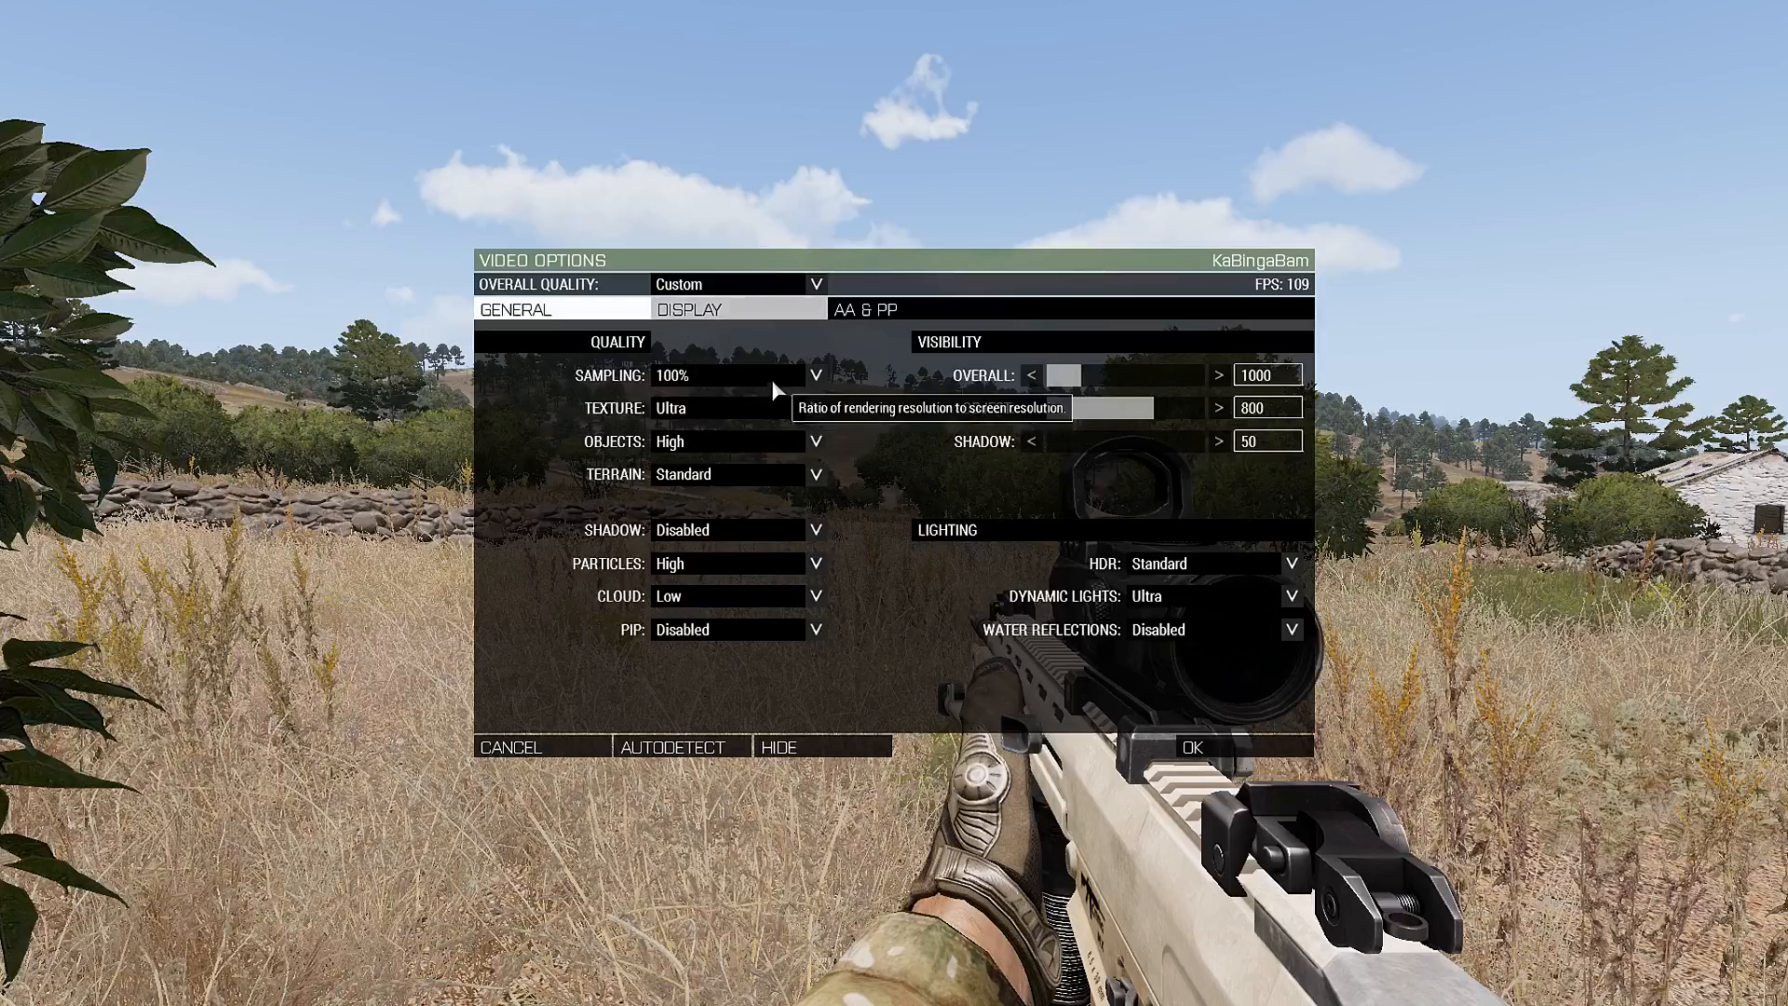
- Review the general and display video settings and return to the antialiasing and postprocess settings
{"action": "left_click", "coordinate": [730, 316]}
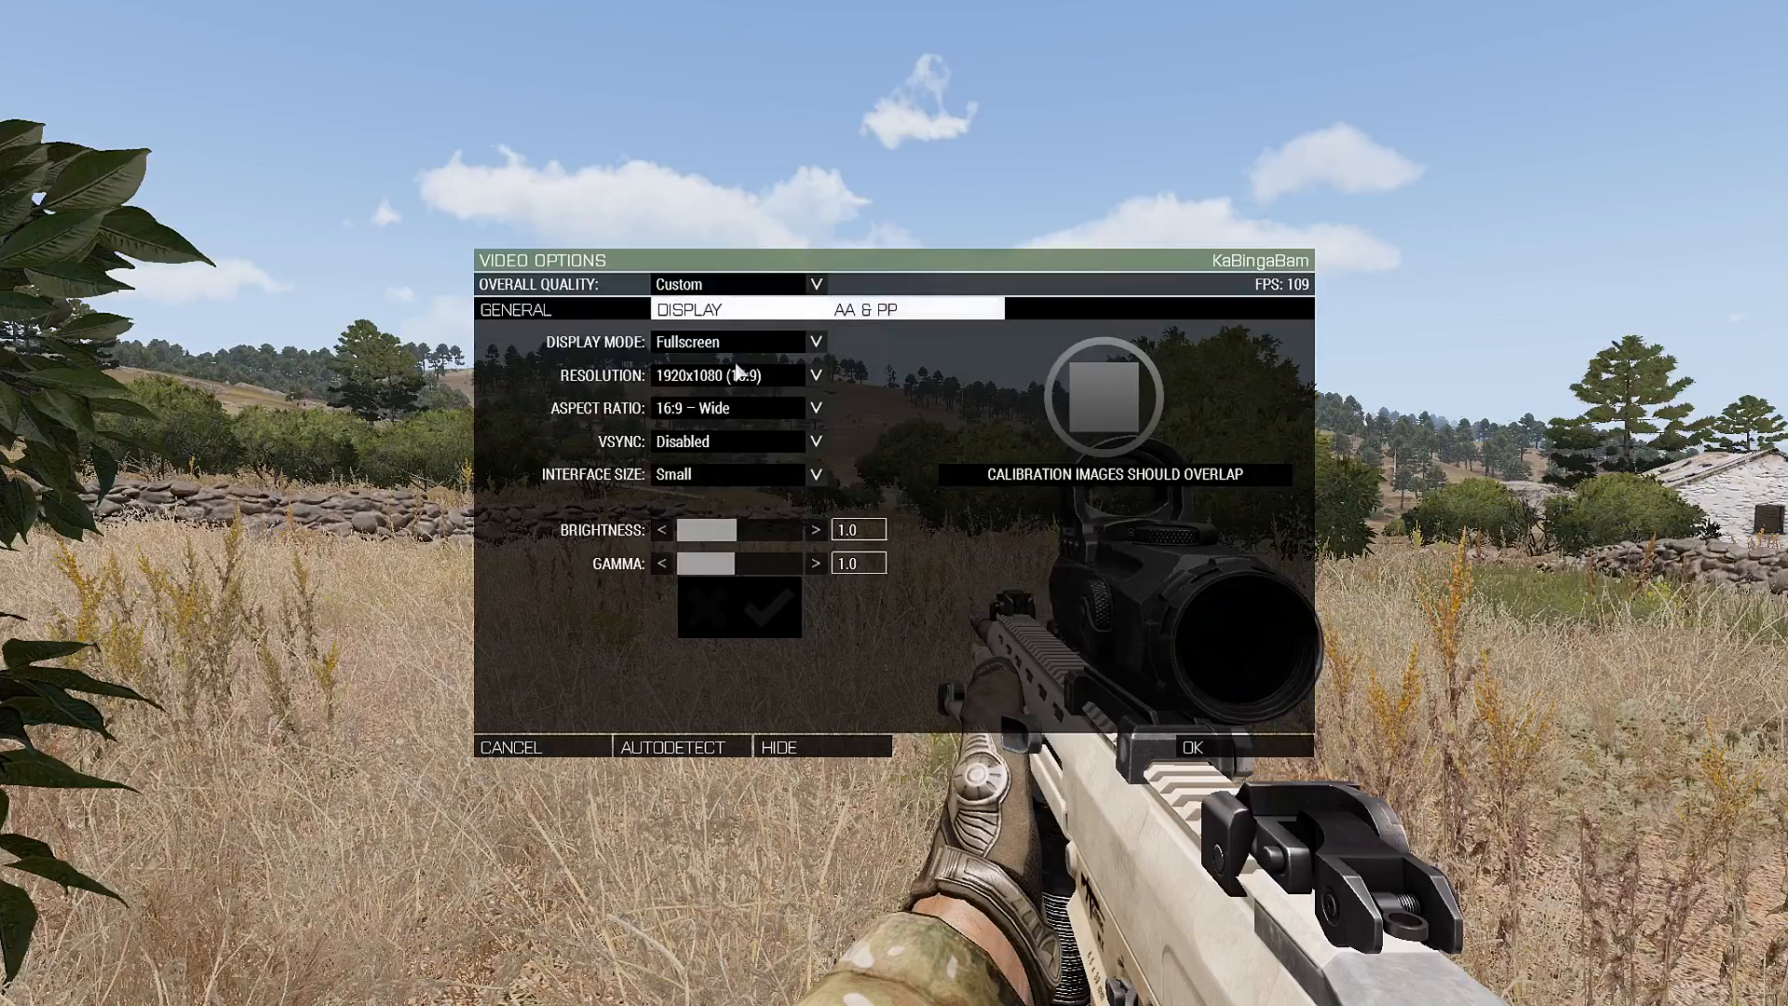
{"action": "left_click", "coordinate": [563, 310]}
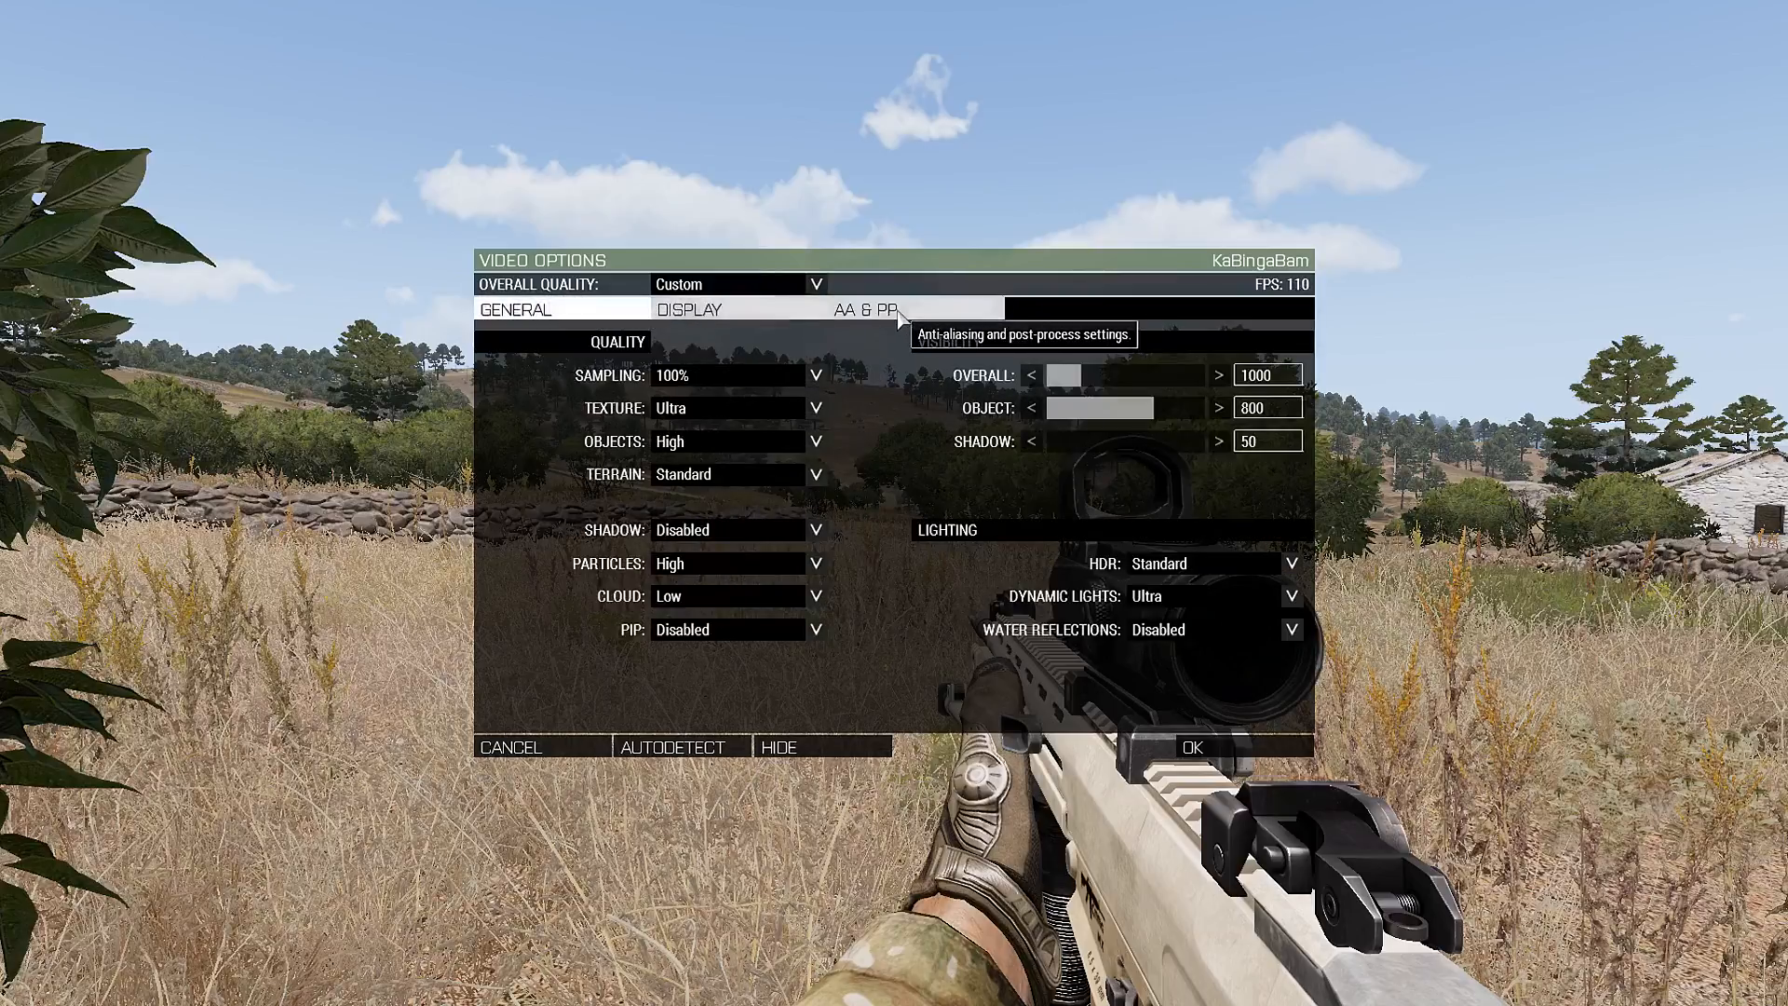
{"action": "left_click", "coordinate": [903, 317]}
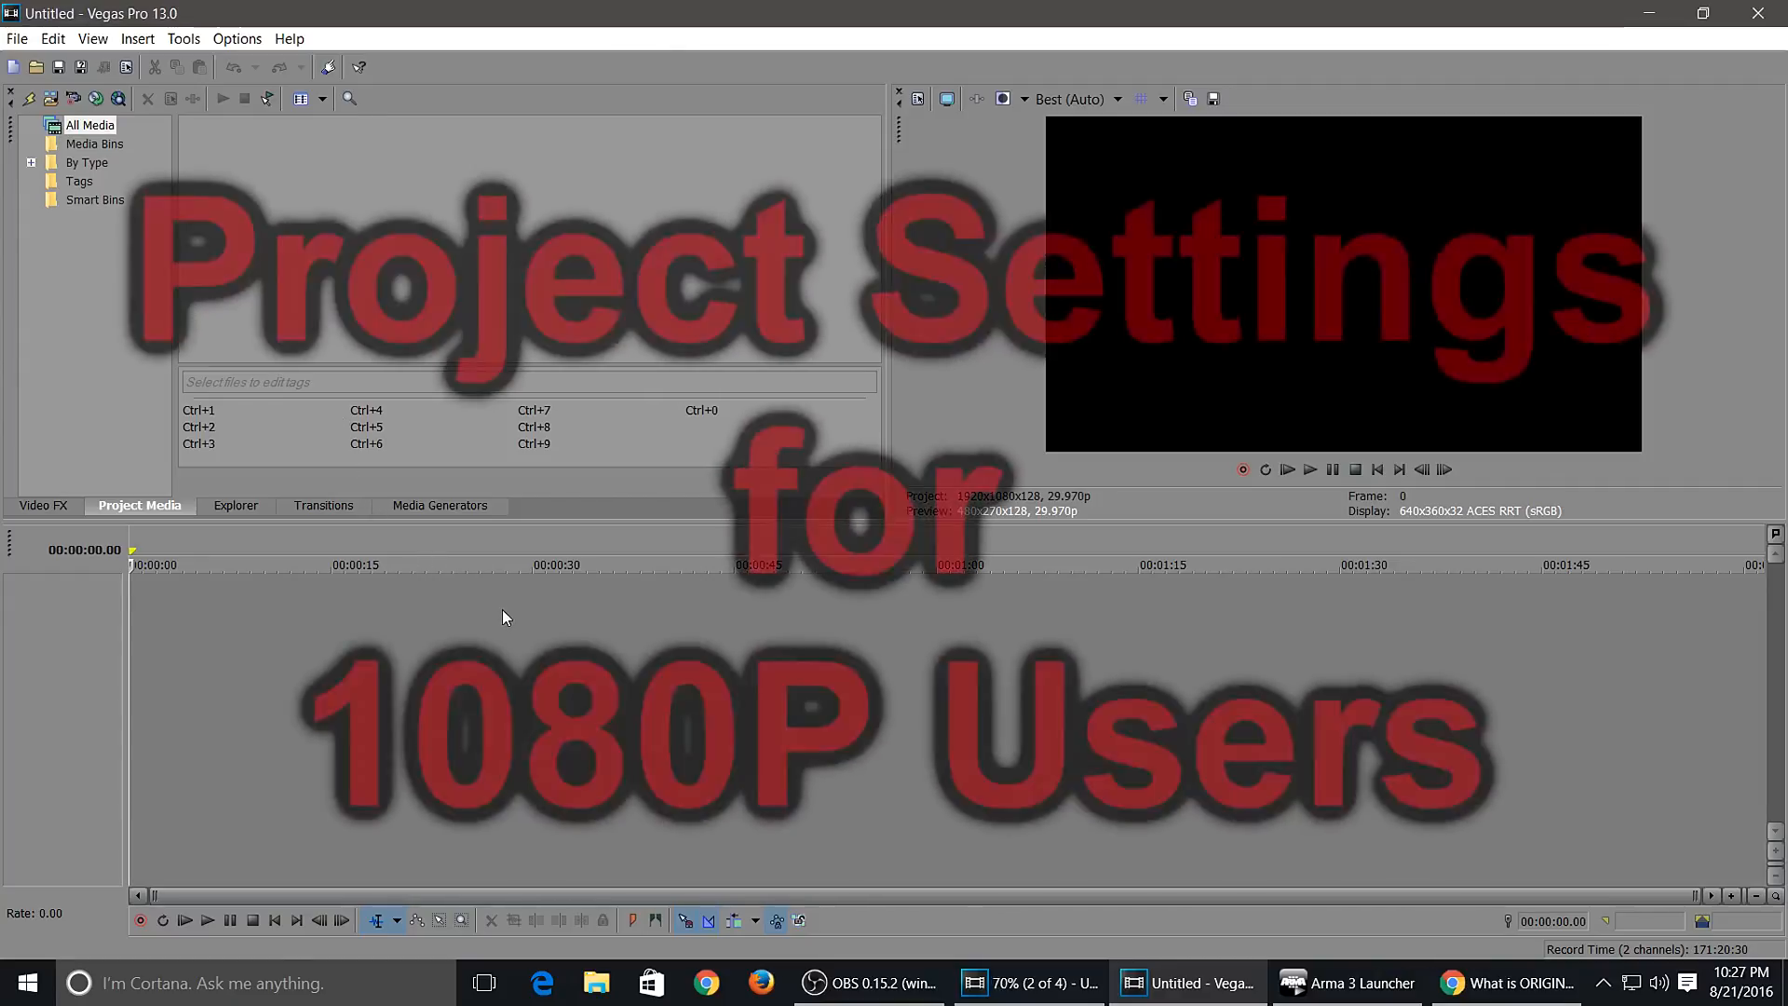
- Switch to Vegas Pro and start a new project with frame rate 29.970 (NTSC) and compositing gamma 2.222 (Video)
{"action": "left_click", "coordinate": [11, 43]}
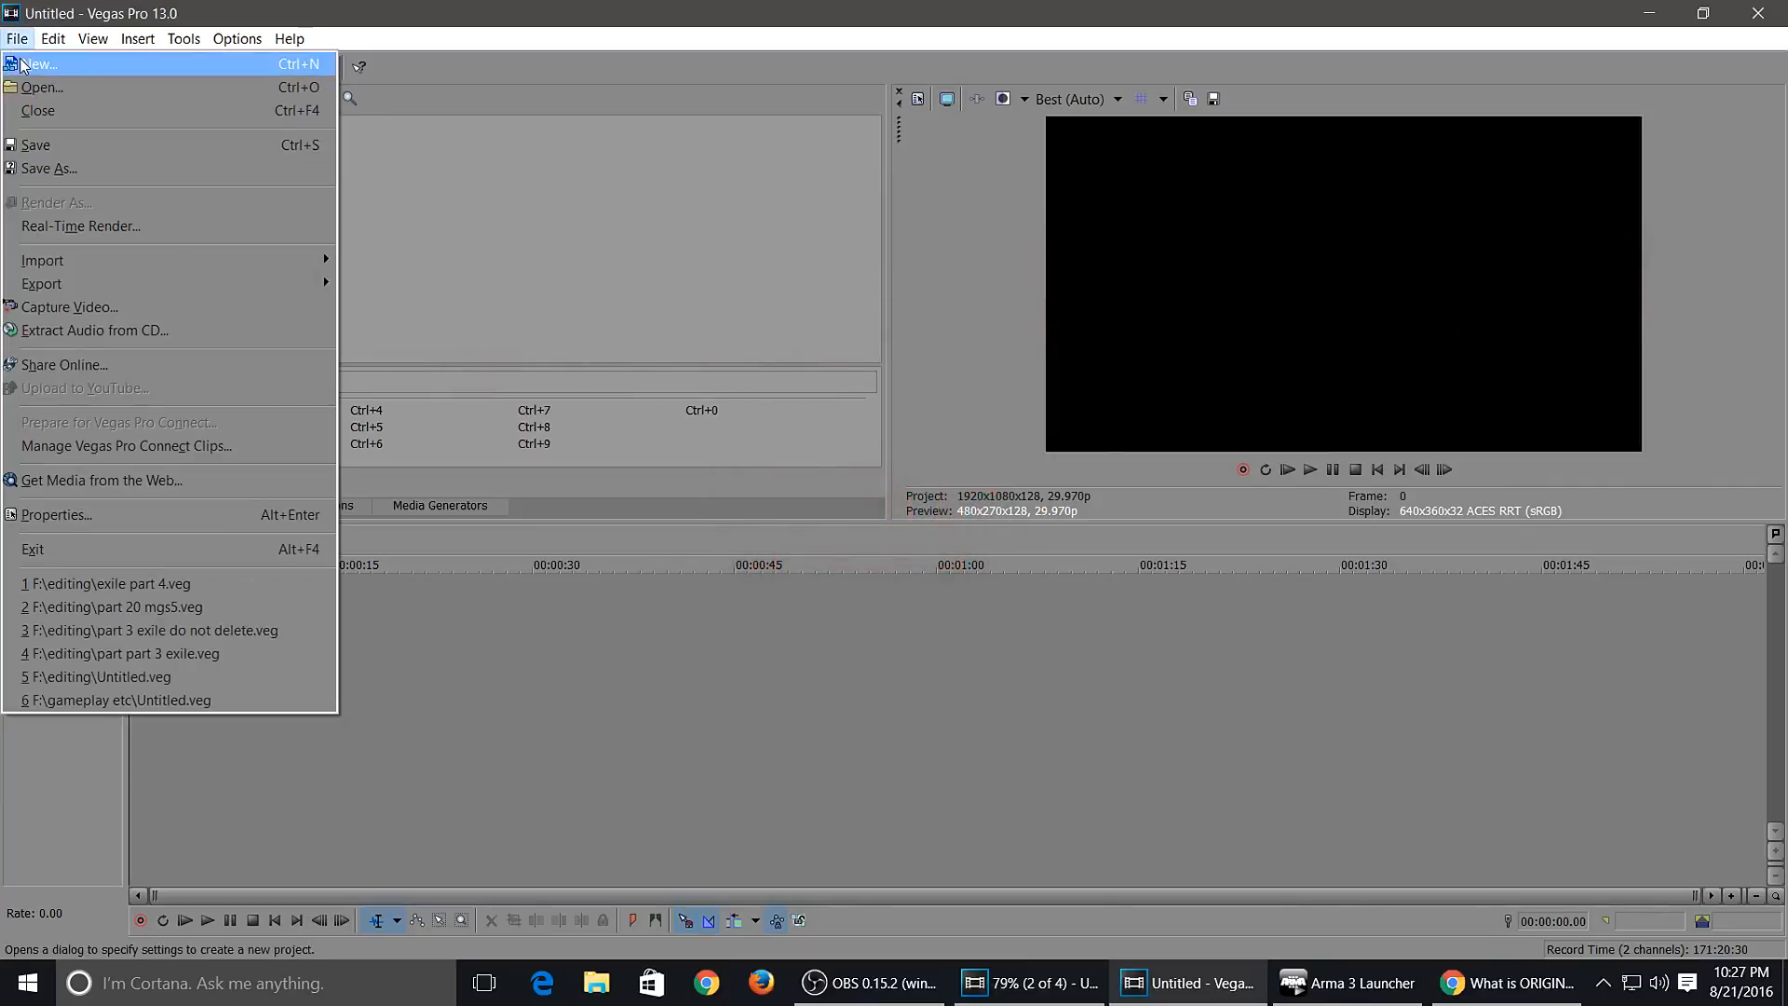
{"action": "left_click", "coordinate": [52, 64]}
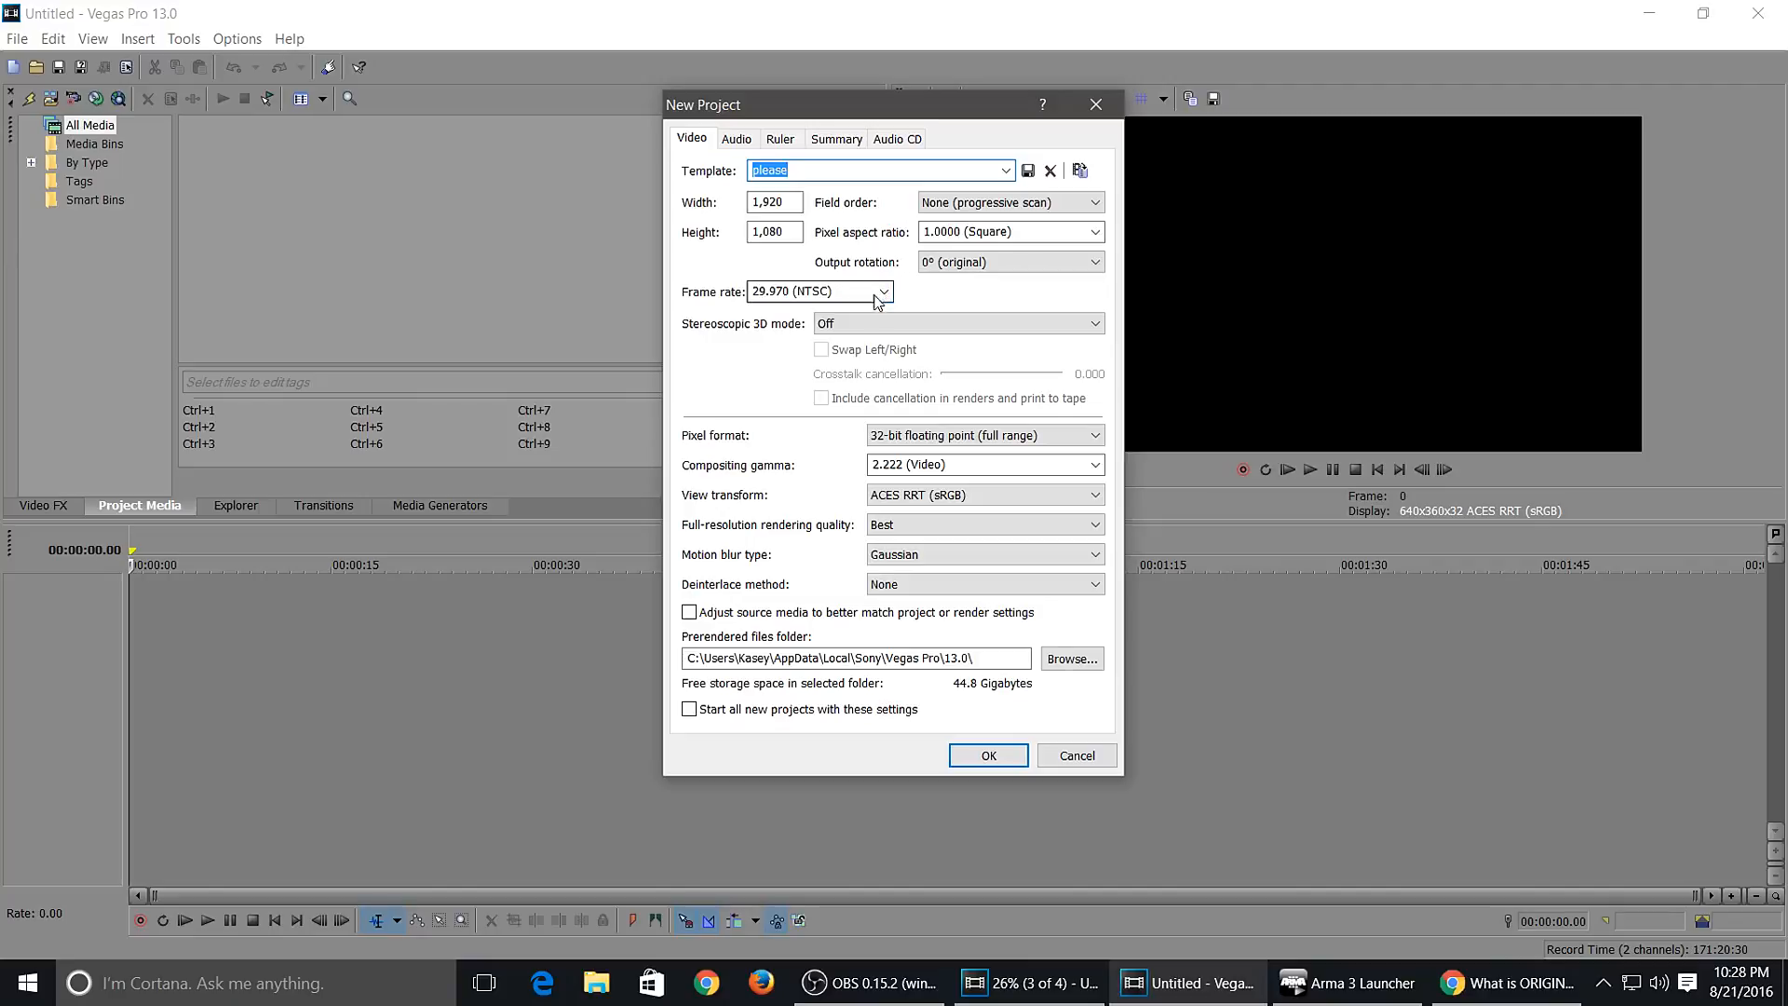
{"action": "left_click", "coordinate": [855, 325]}
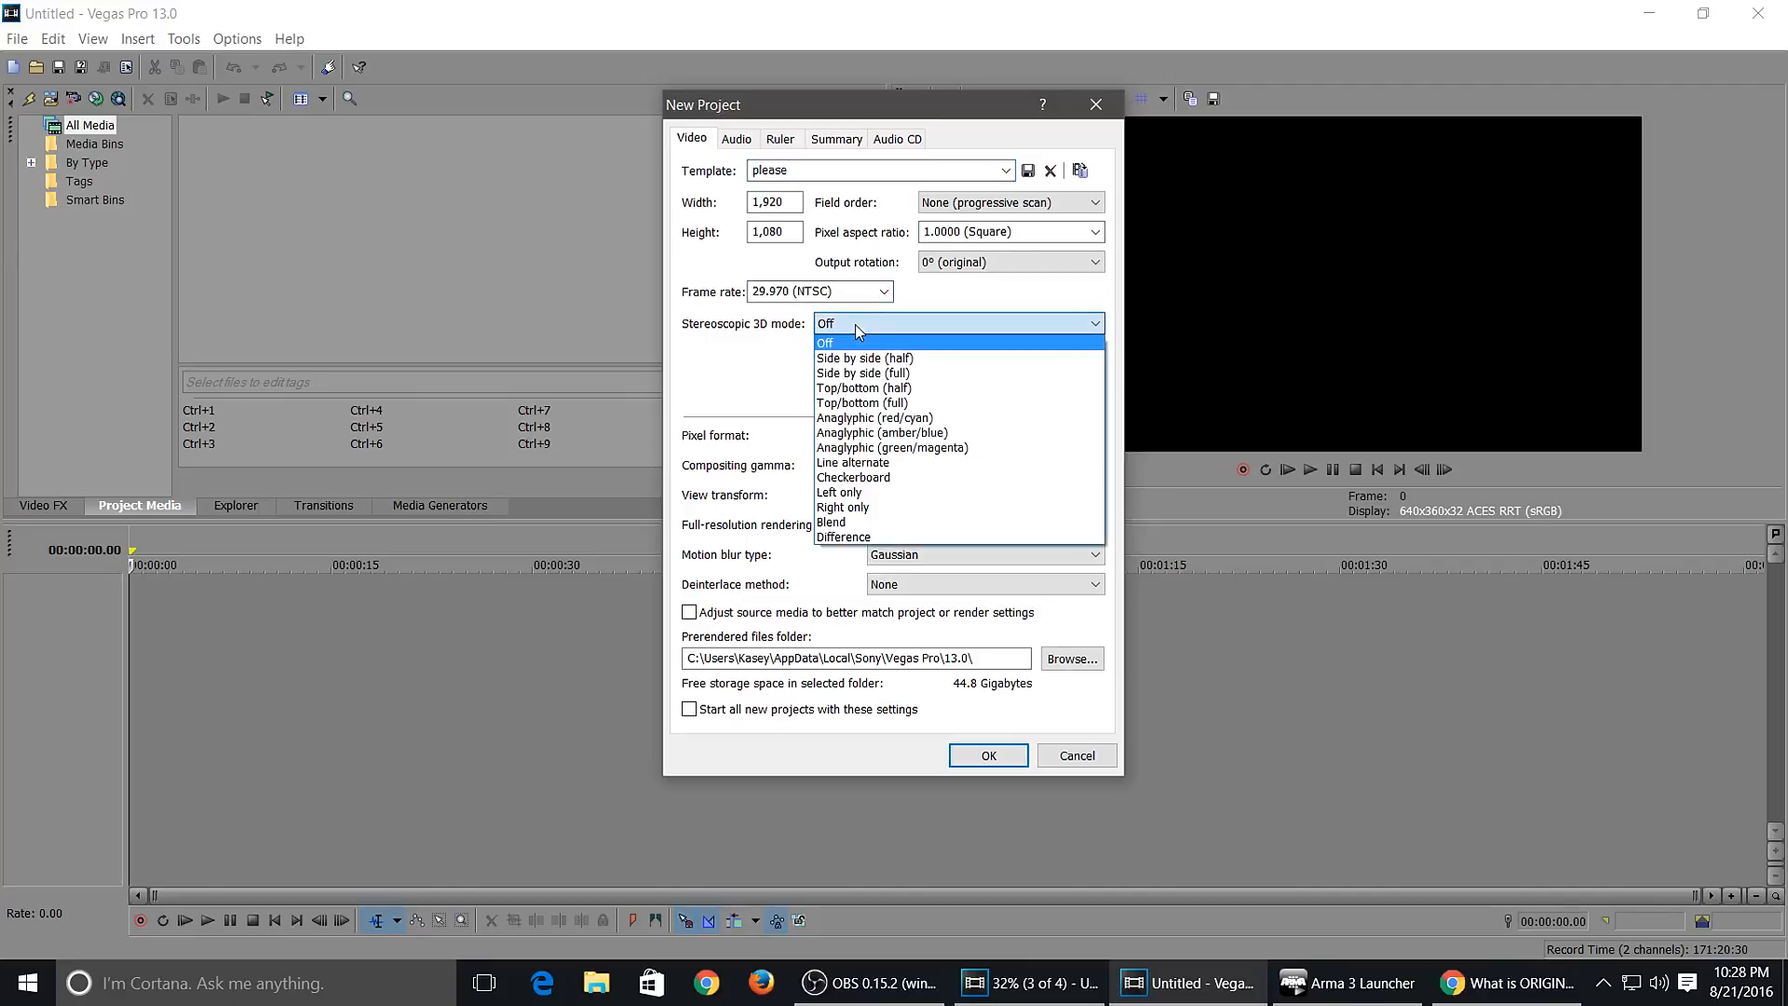
{"action": "left_click", "coordinate": [855, 324]}
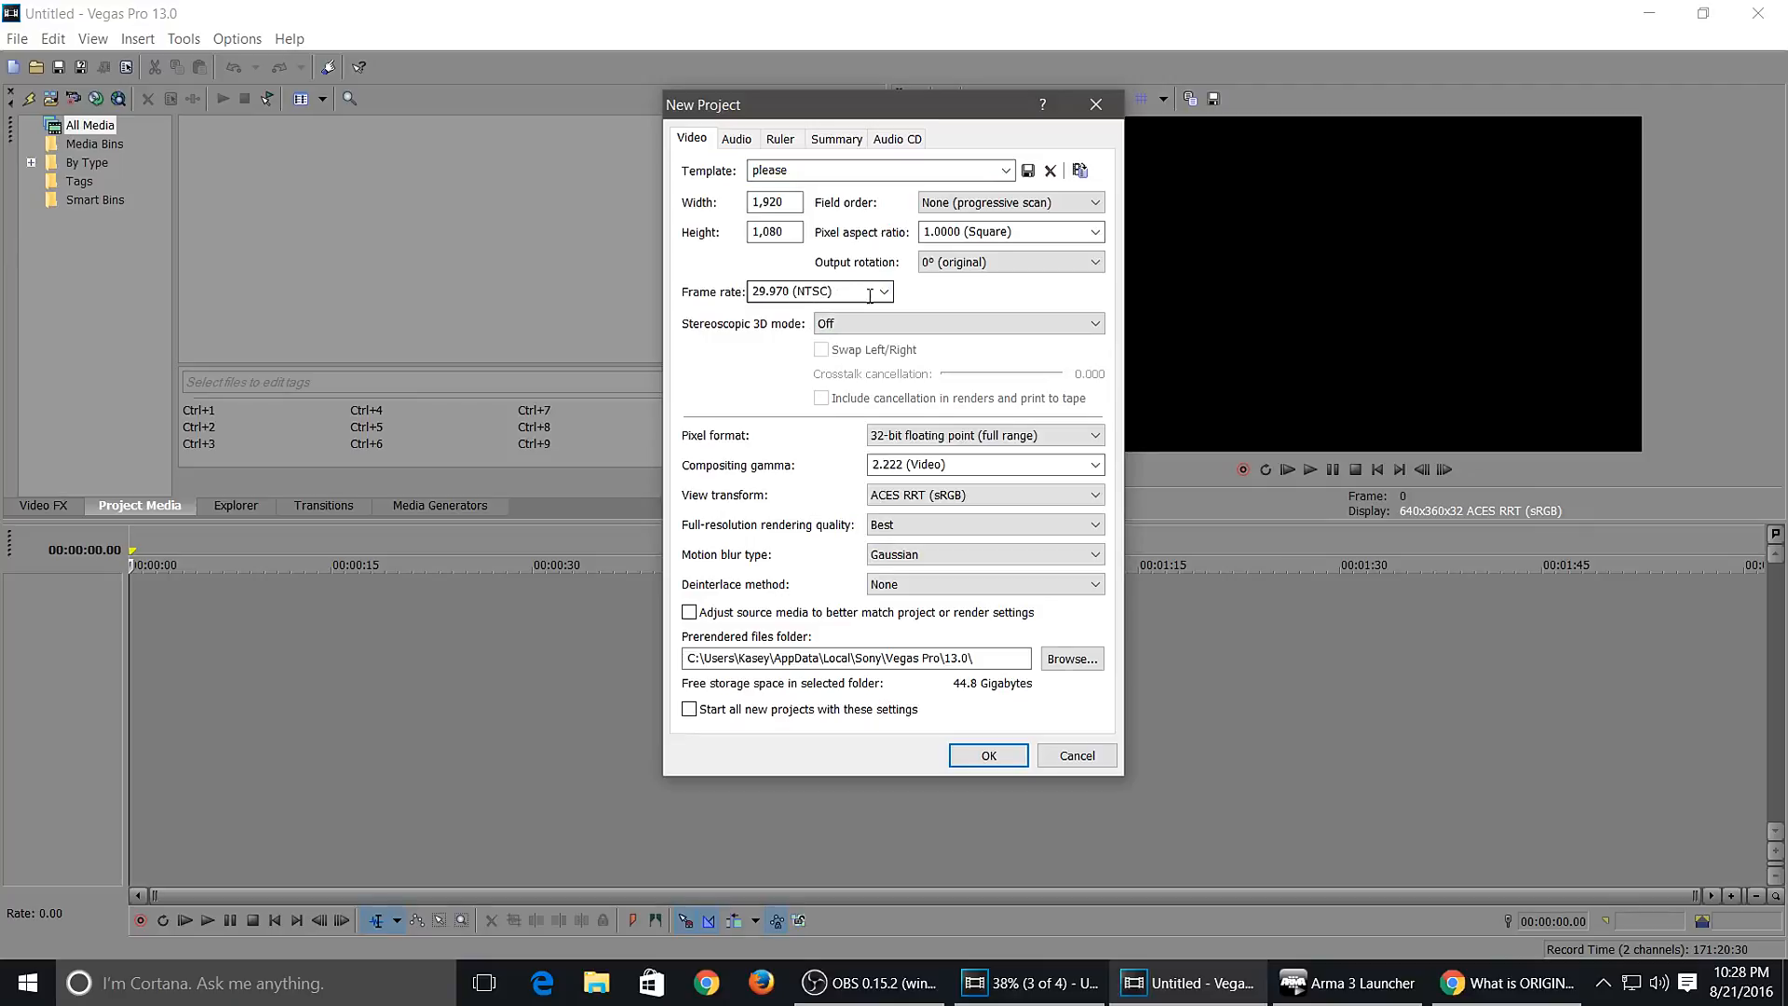
{"action": "left_click", "coordinate": [883, 293]}
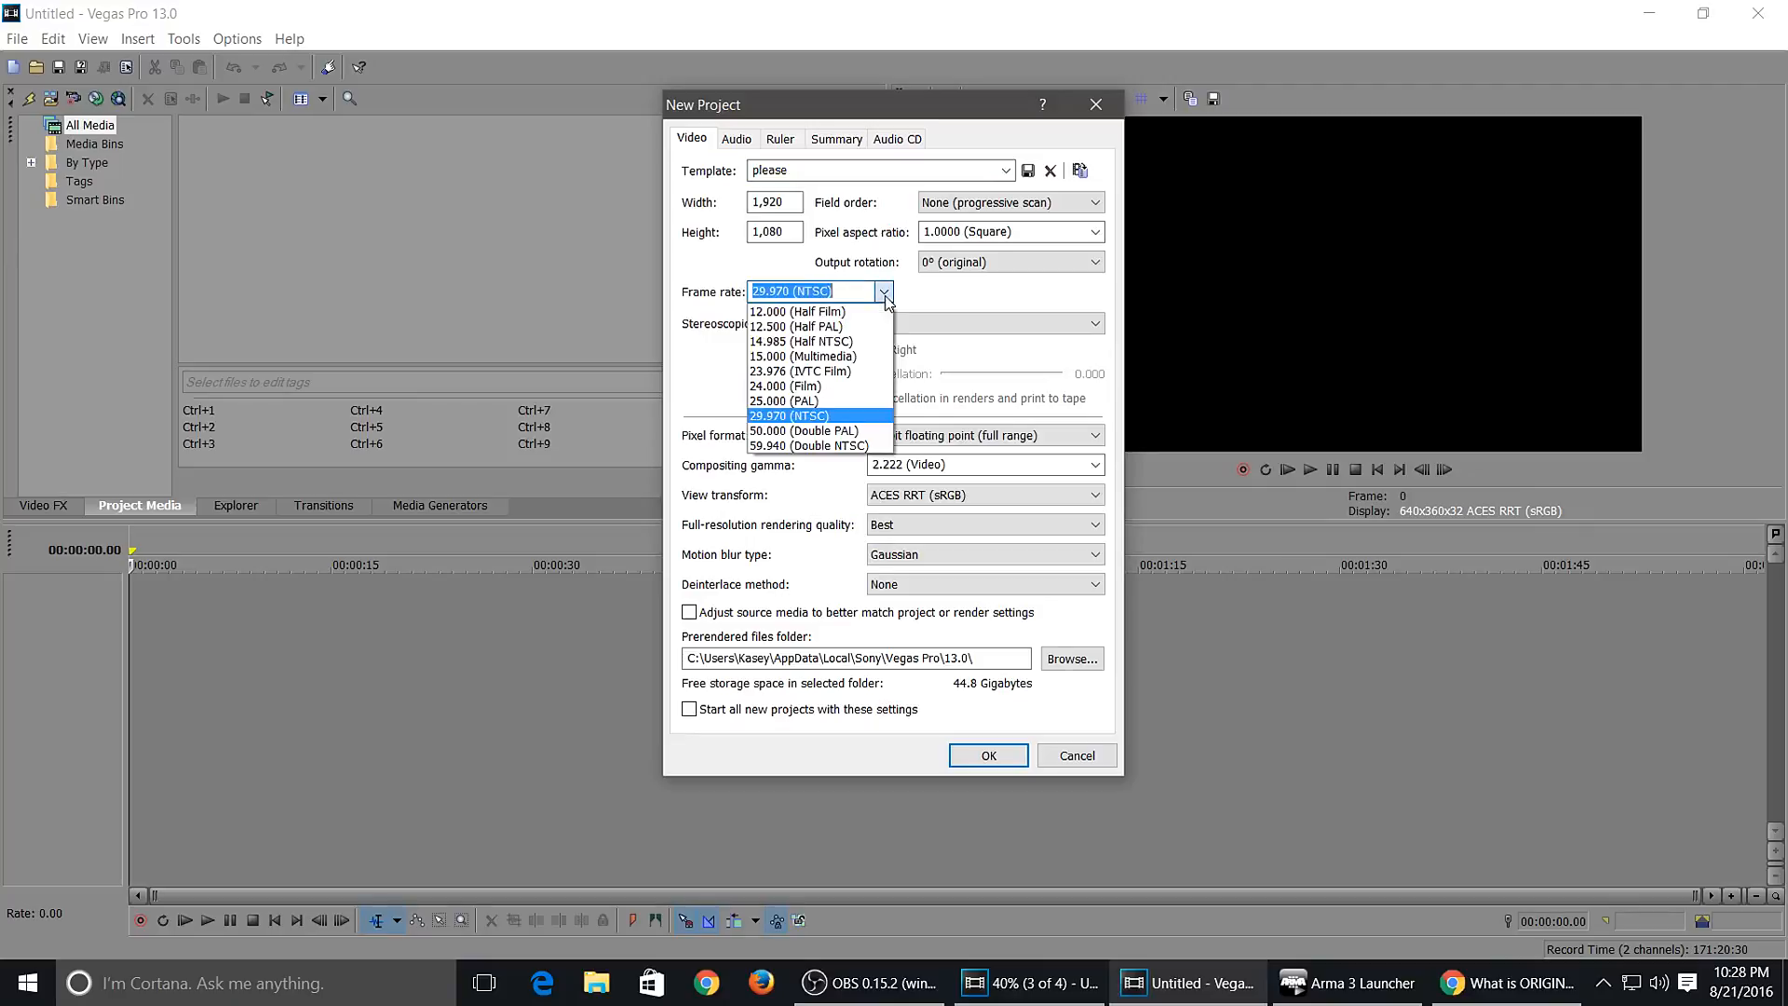
{"action": "left_click", "coordinate": [806, 417]}
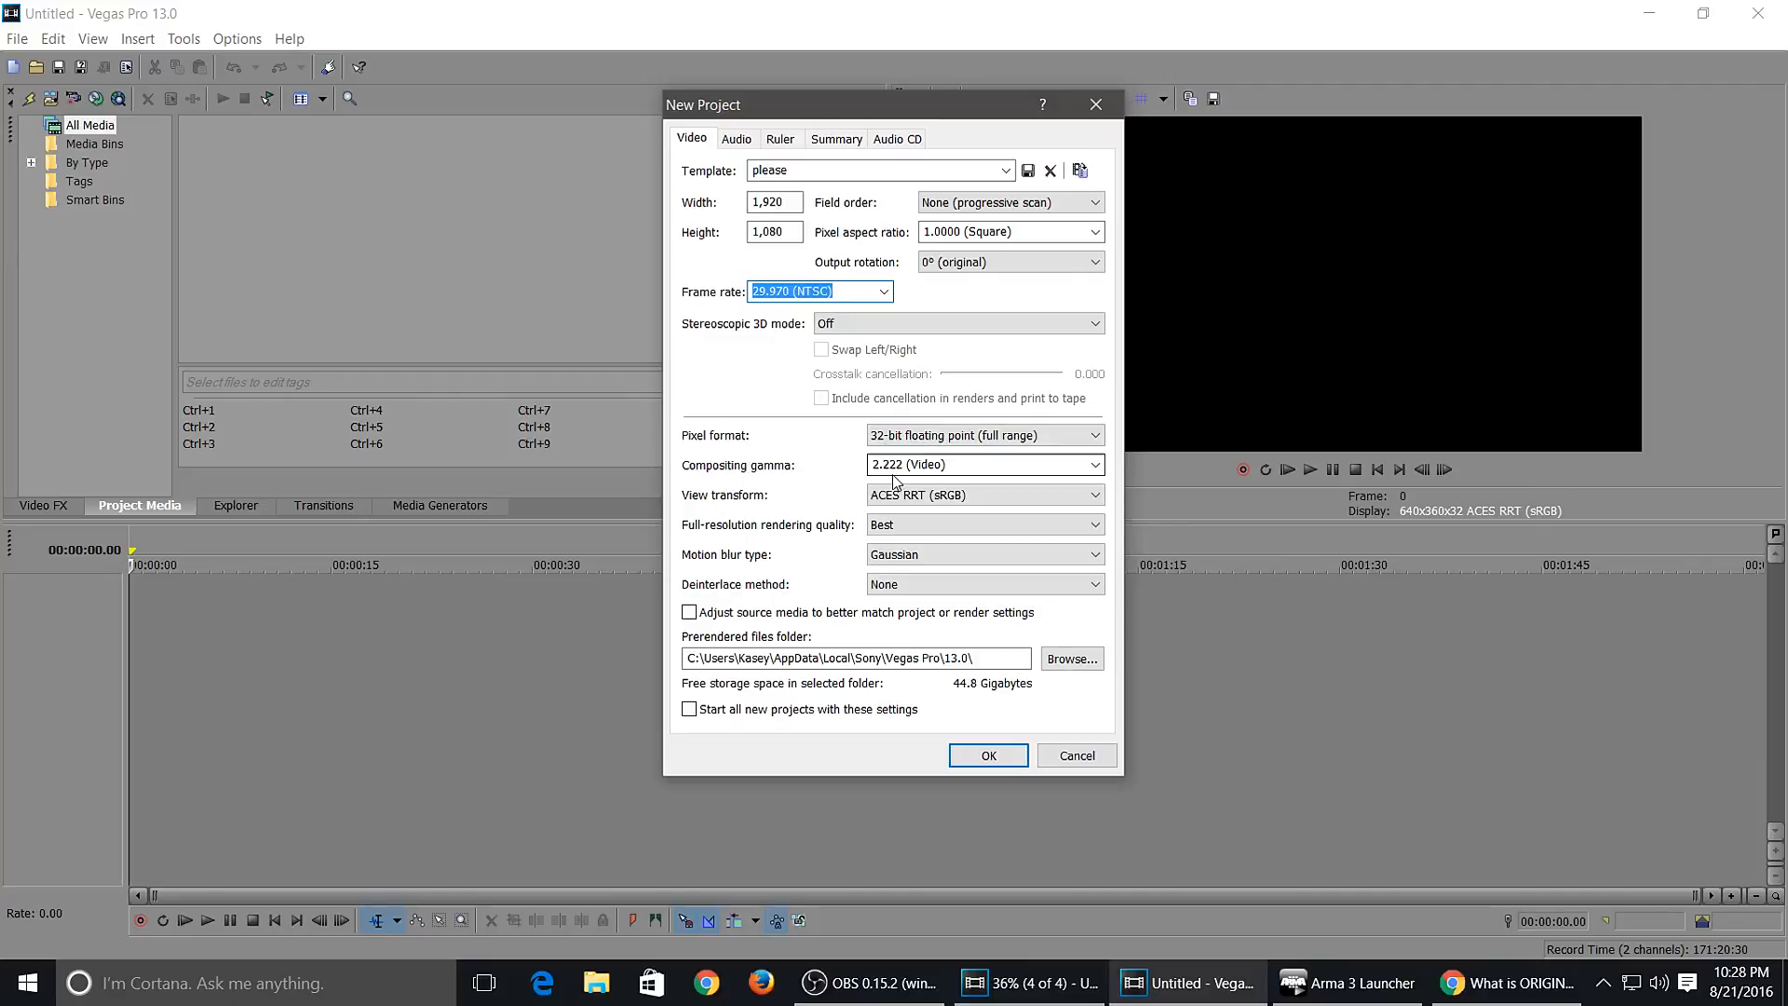
{"action": "left_click", "coordinate": [960, 464]}
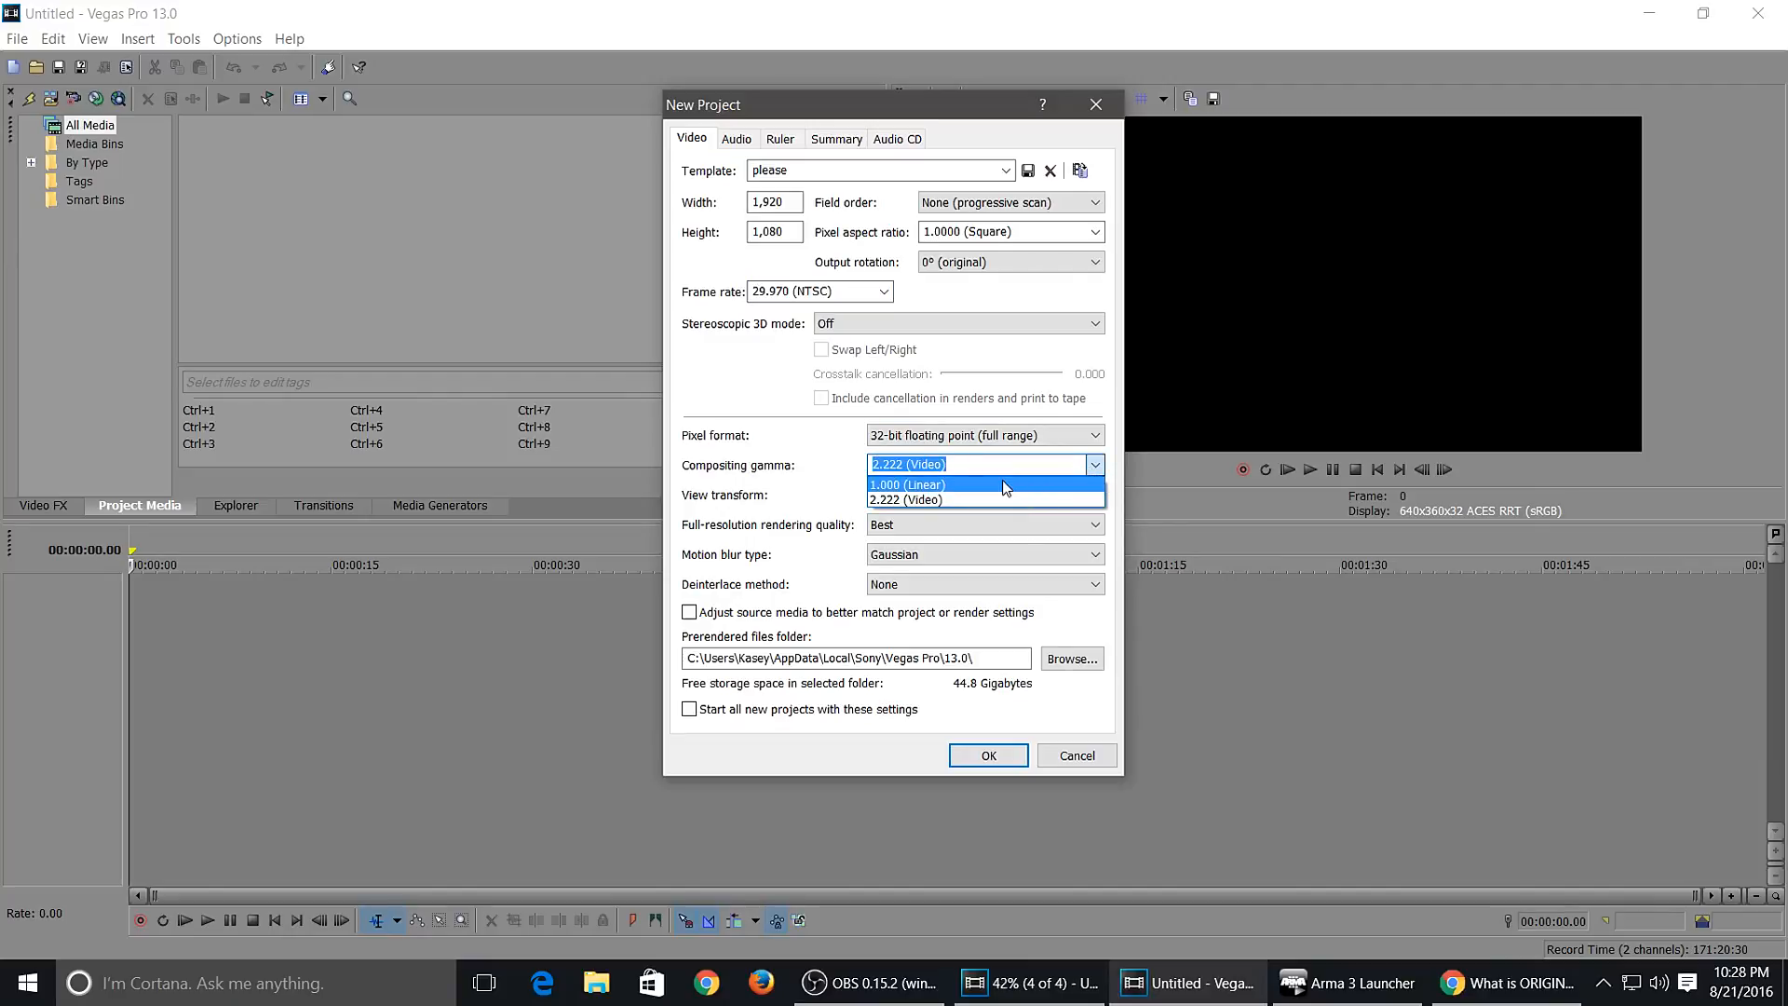
{"action": "left_click", "coordinate": [1002, 478]}
{"action": "left_click", "coordinate": [1073, 466]}
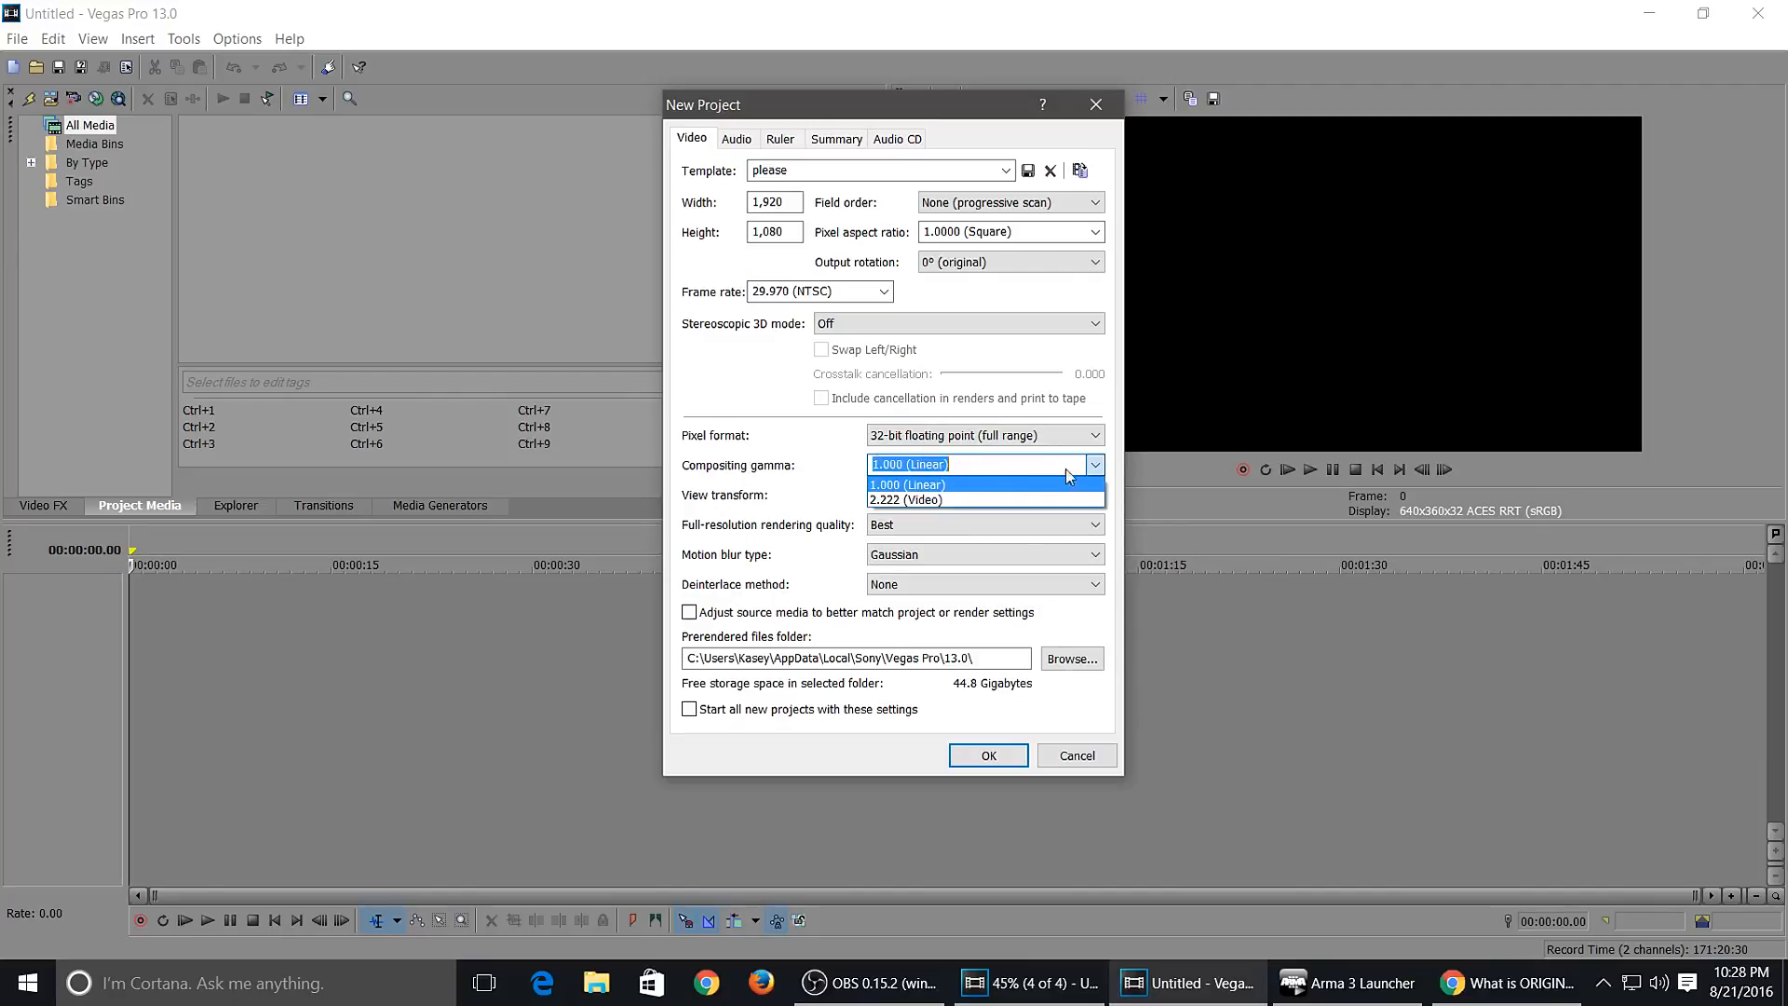
{"action": "left_click", "coordinate": [1007, 500]}
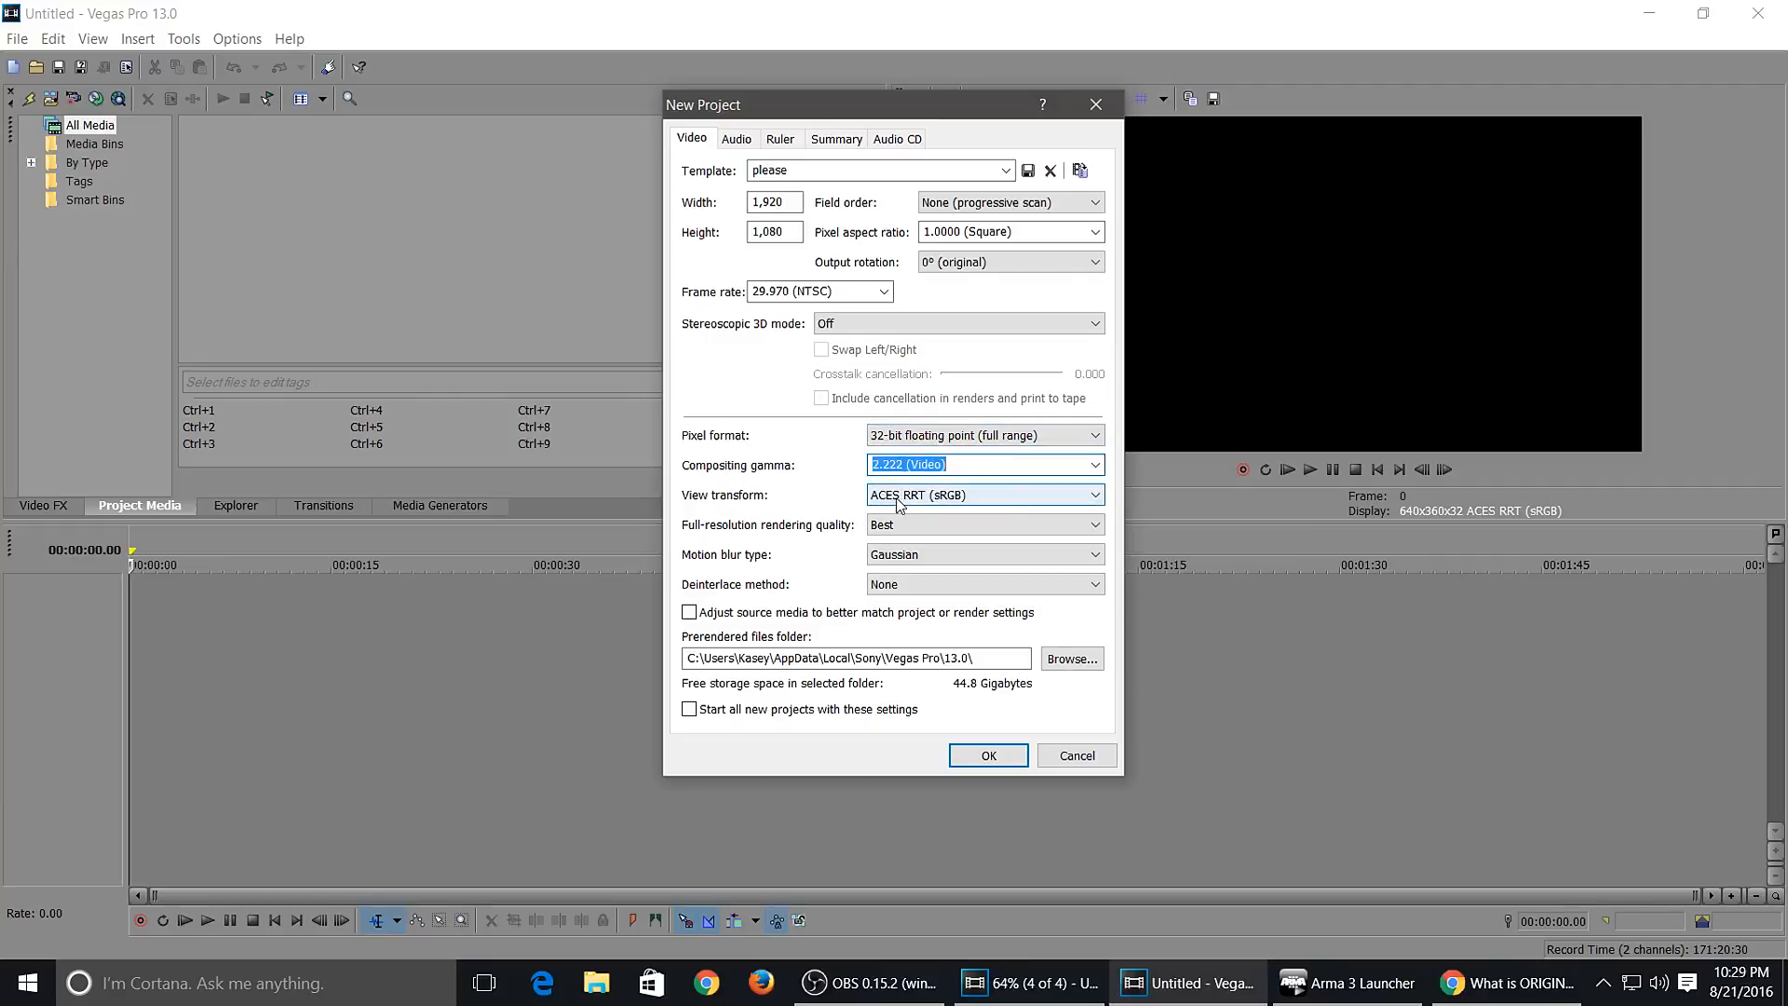
- Set the new project's view transform to Off and its full-resolution rendering quality to Best
{"action": "left_click", "coordinate": [930, 496]}
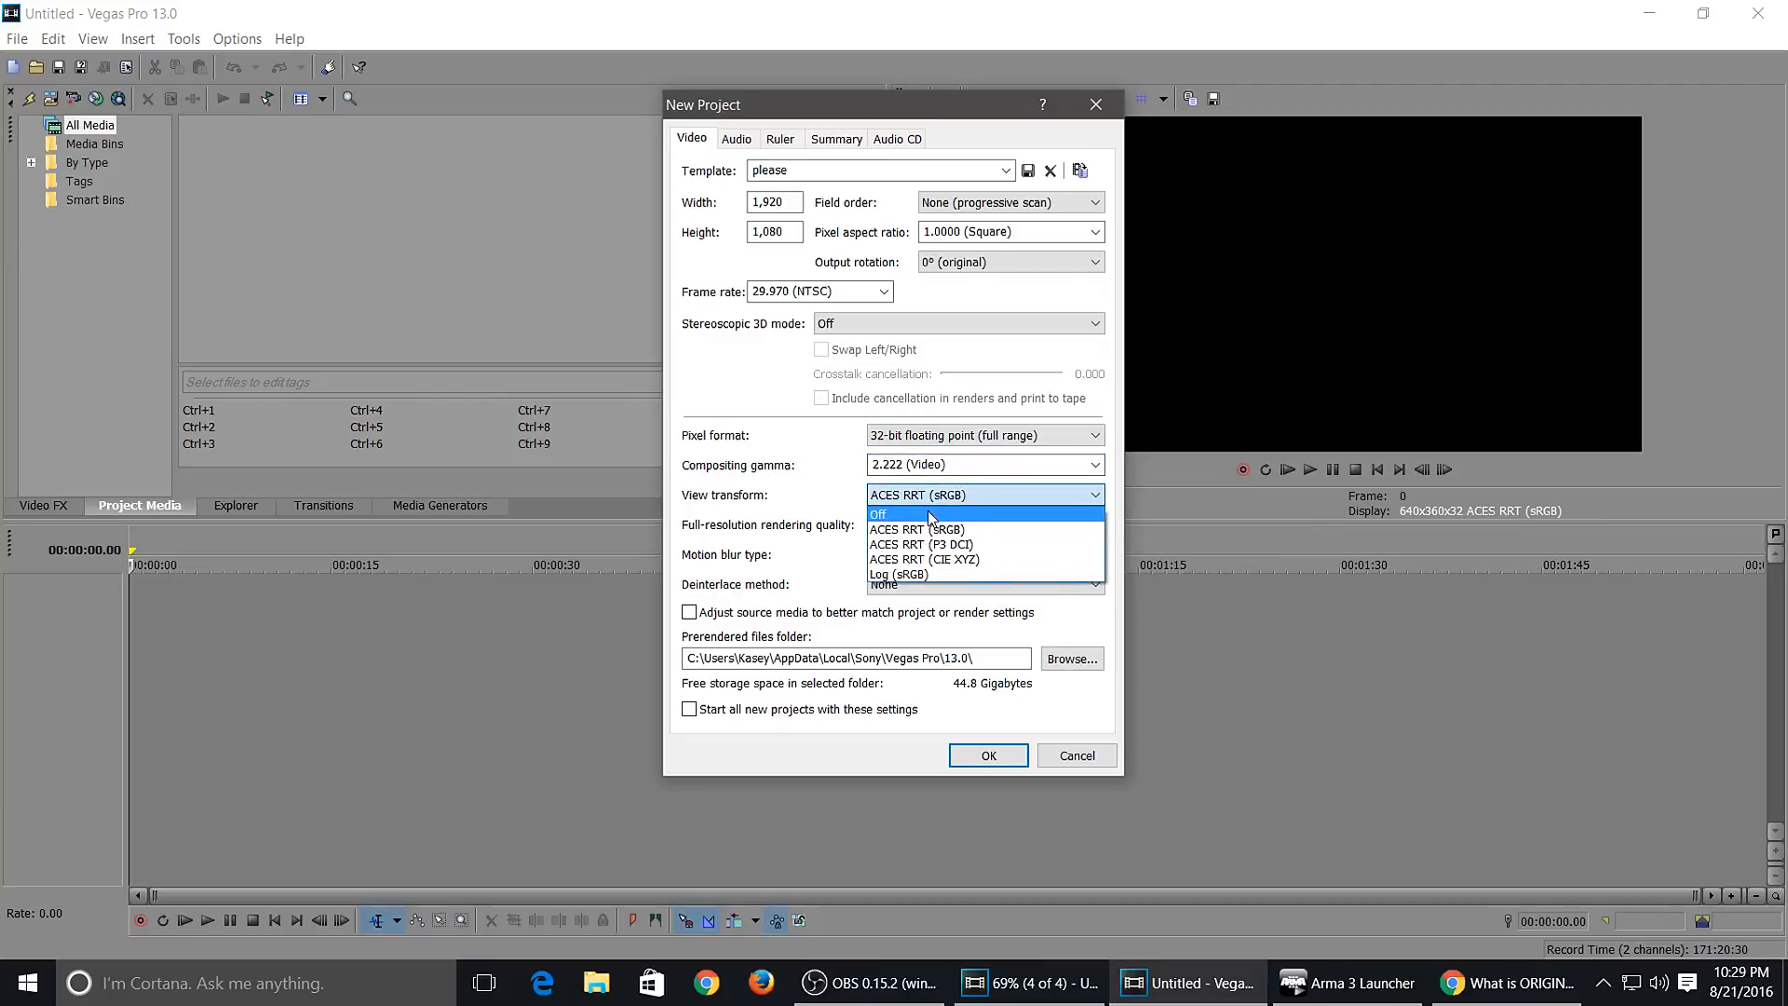
{"action": "left_click", "coordinate": [927, 513]}
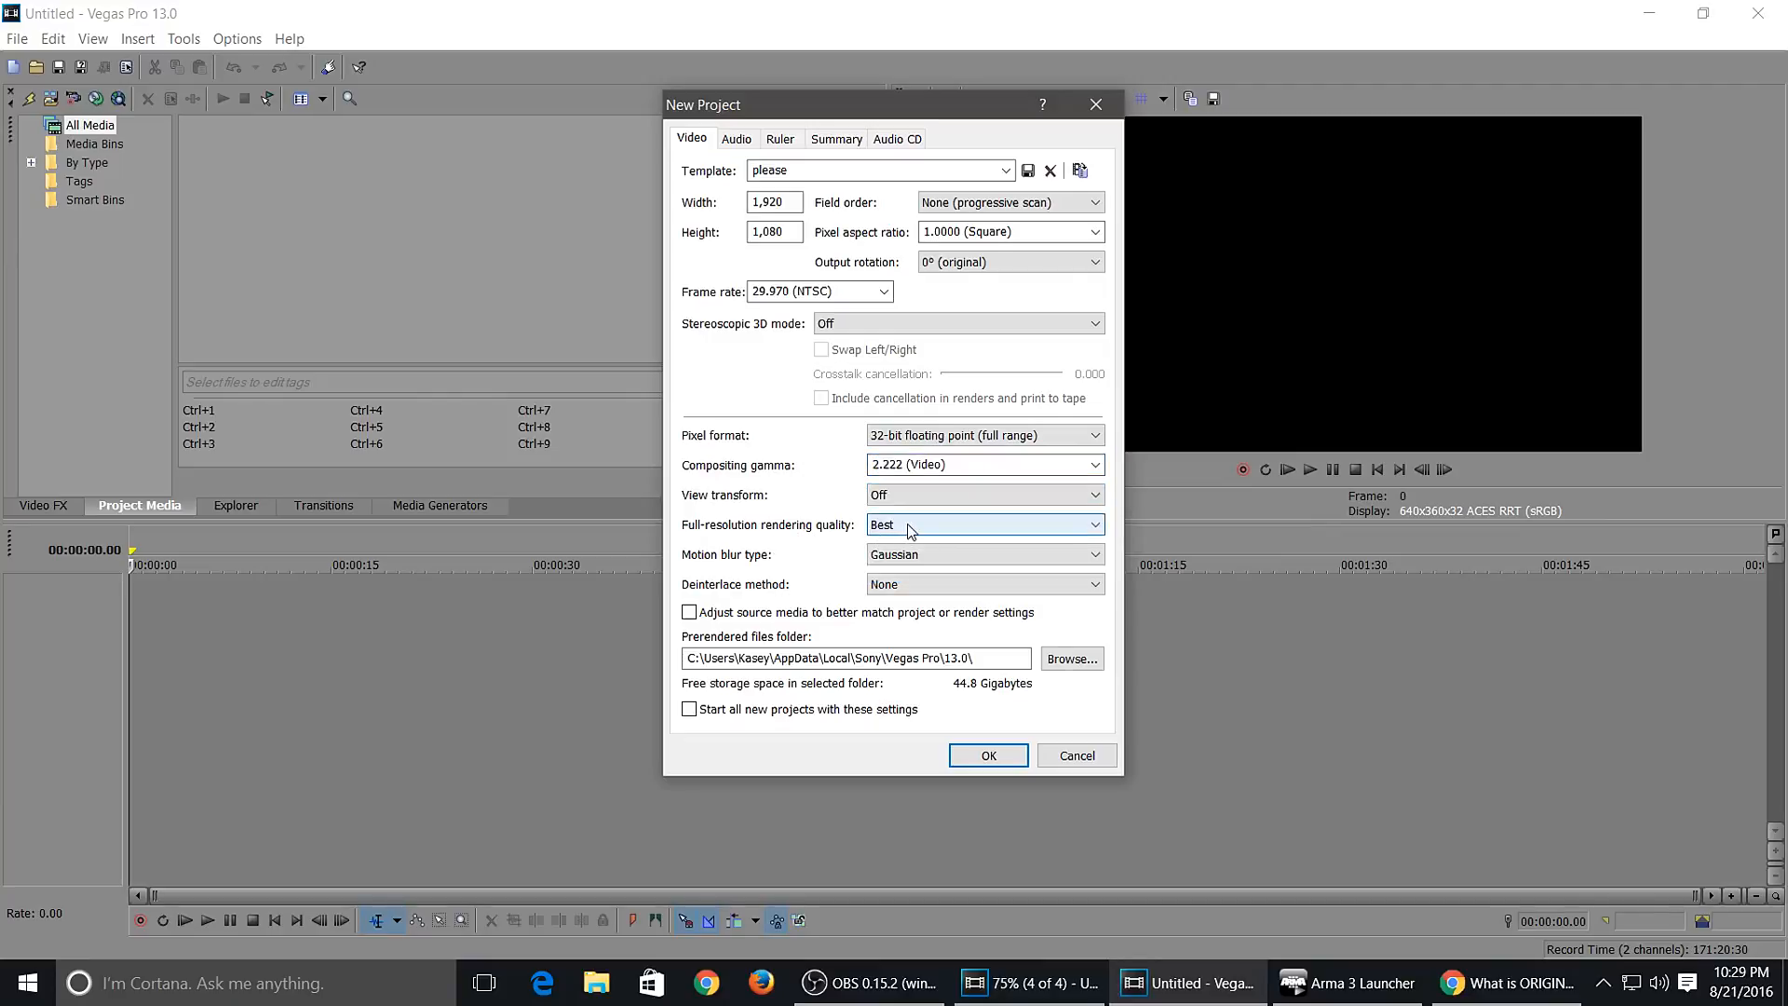
{"action": "left_click", "coordinate": [908, 526]}
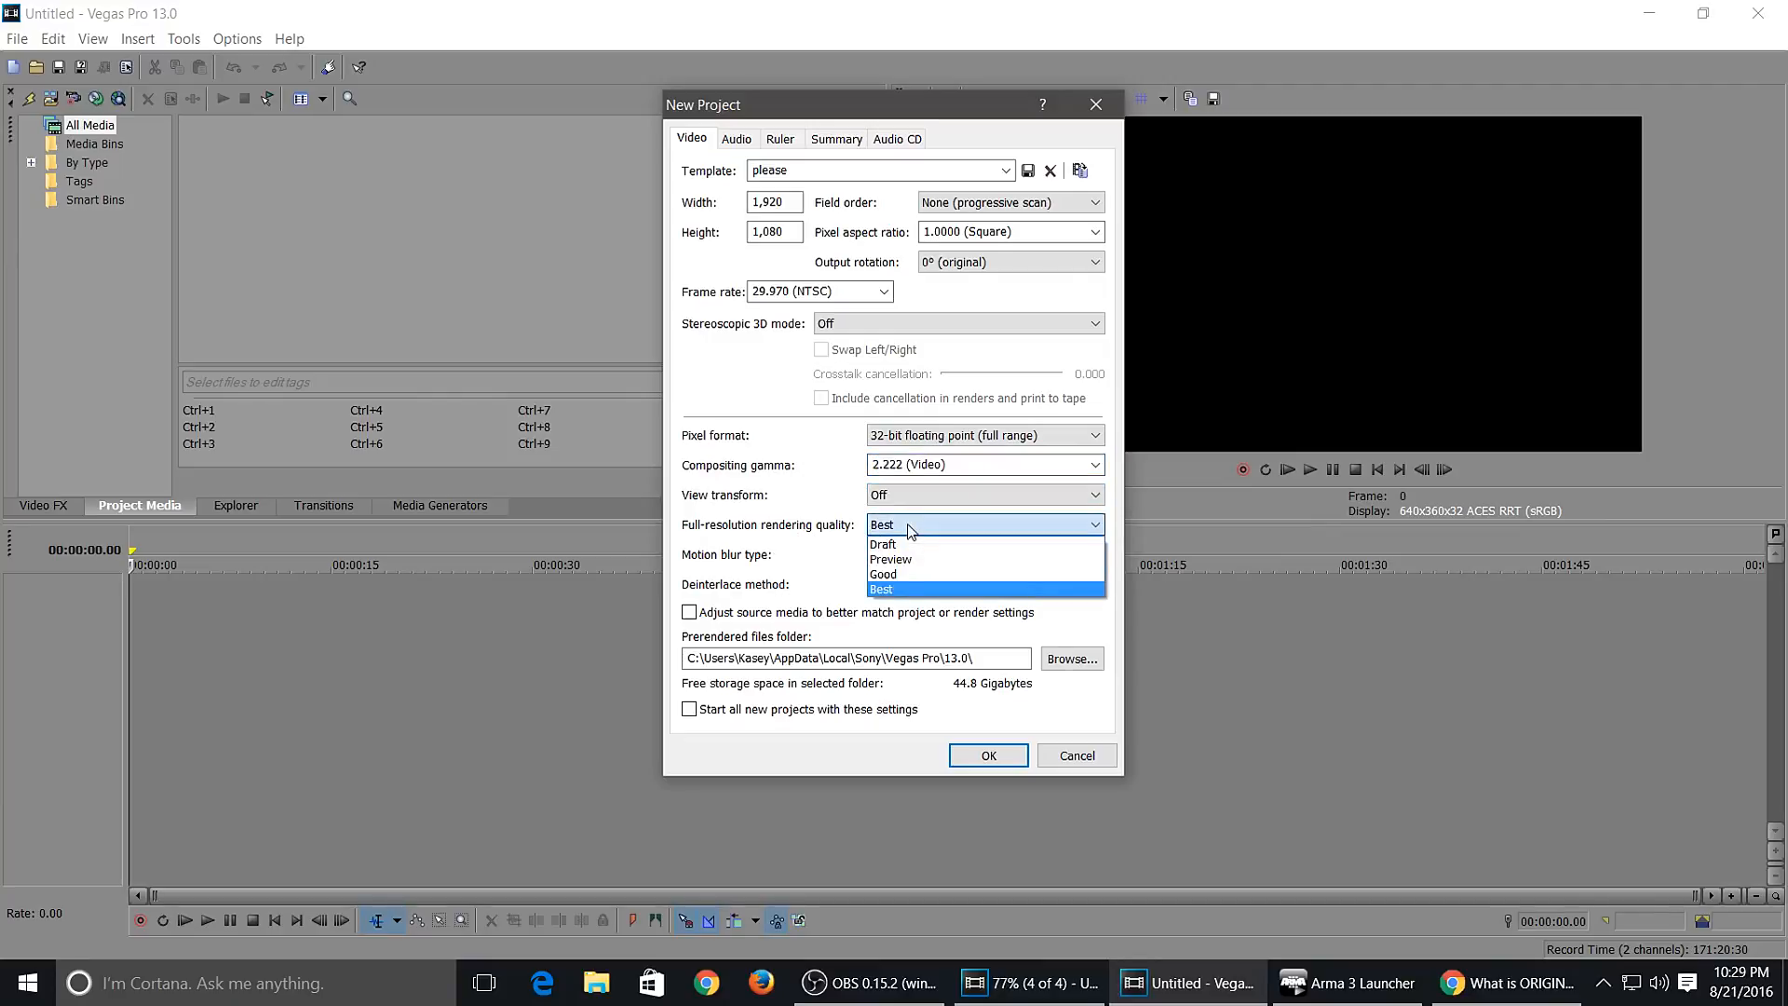
{"action": "left_click", "coordinate": [897, 587]}
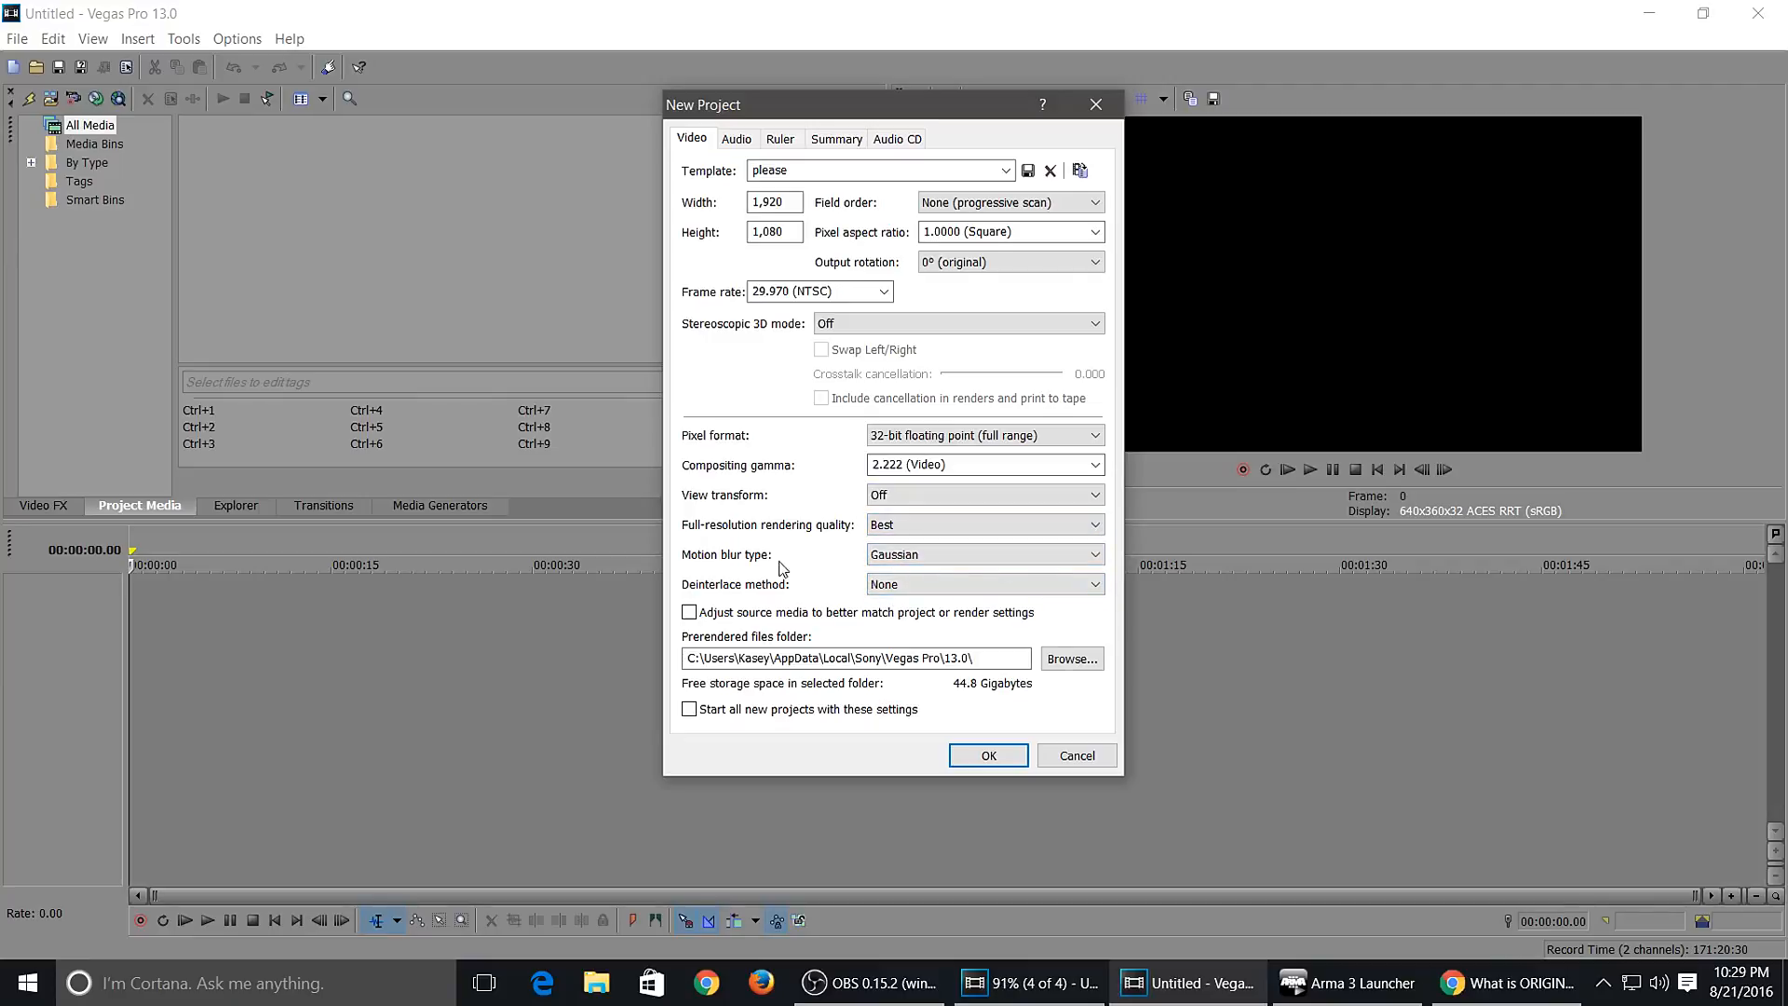
- Set the new project's motion blur type to Gaussian and its deinterlace method to Blend fields
{"action": "left_click", "coordinate": [926, 556]}
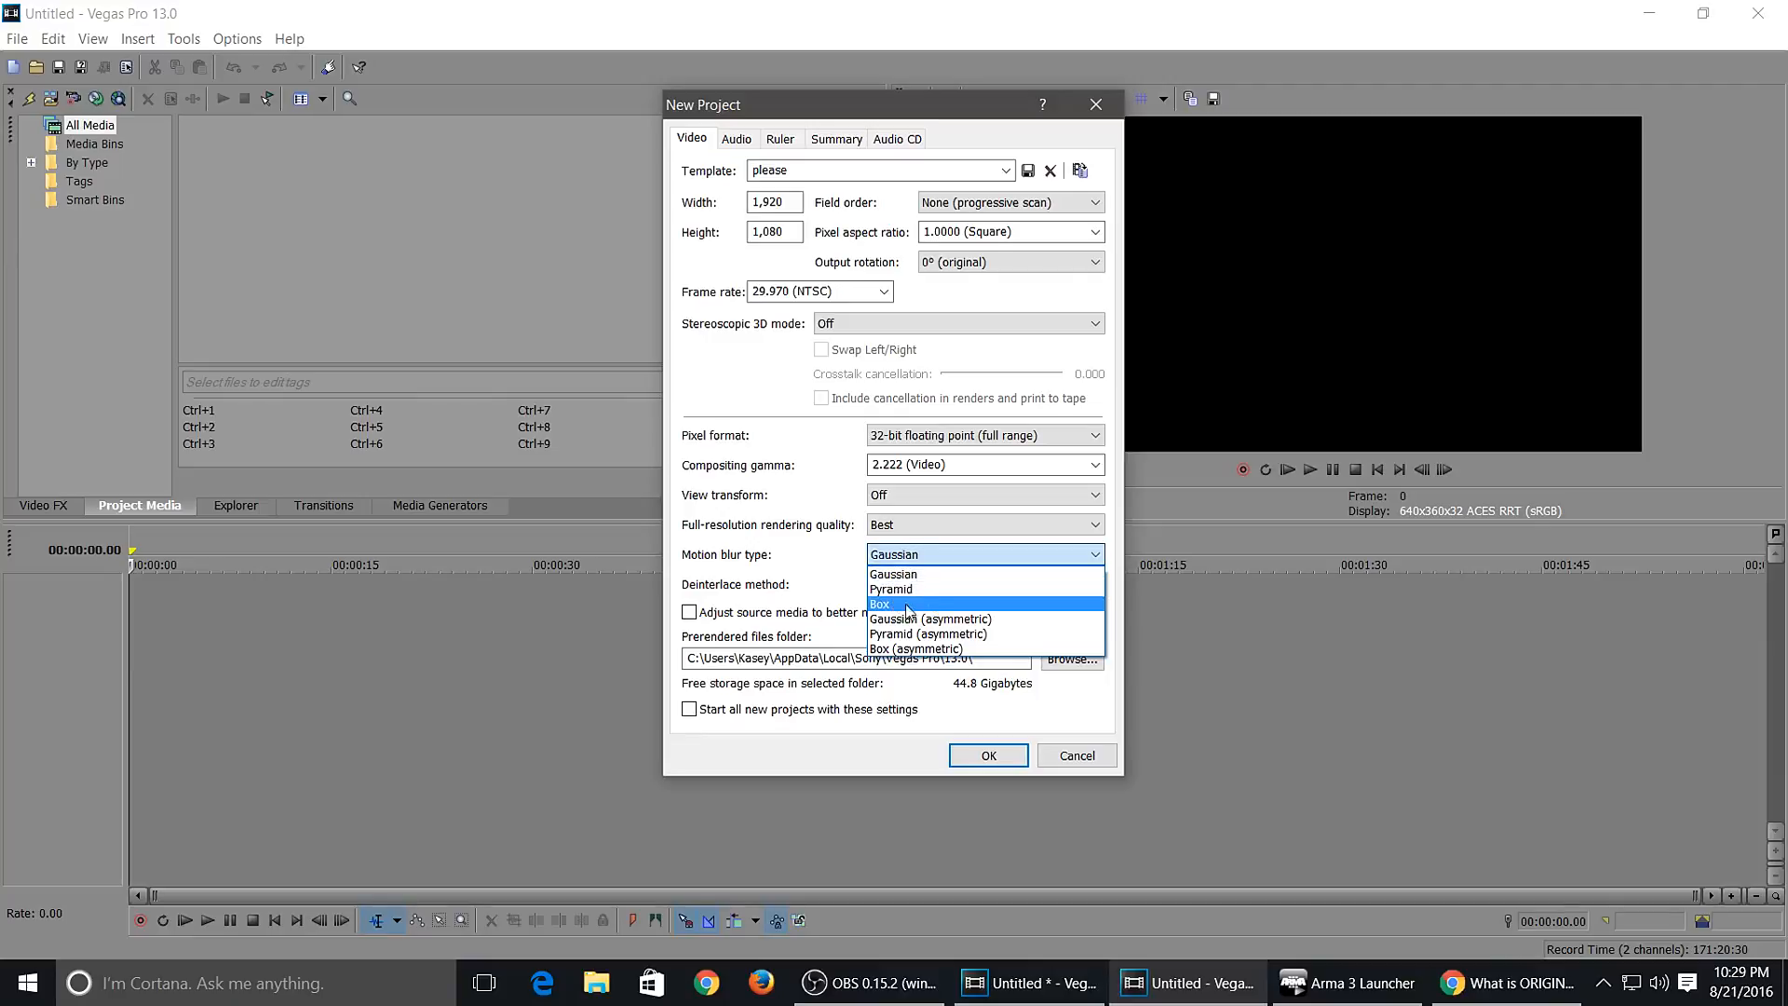
{"action": "left_click", "coordinate": [903, 578]}
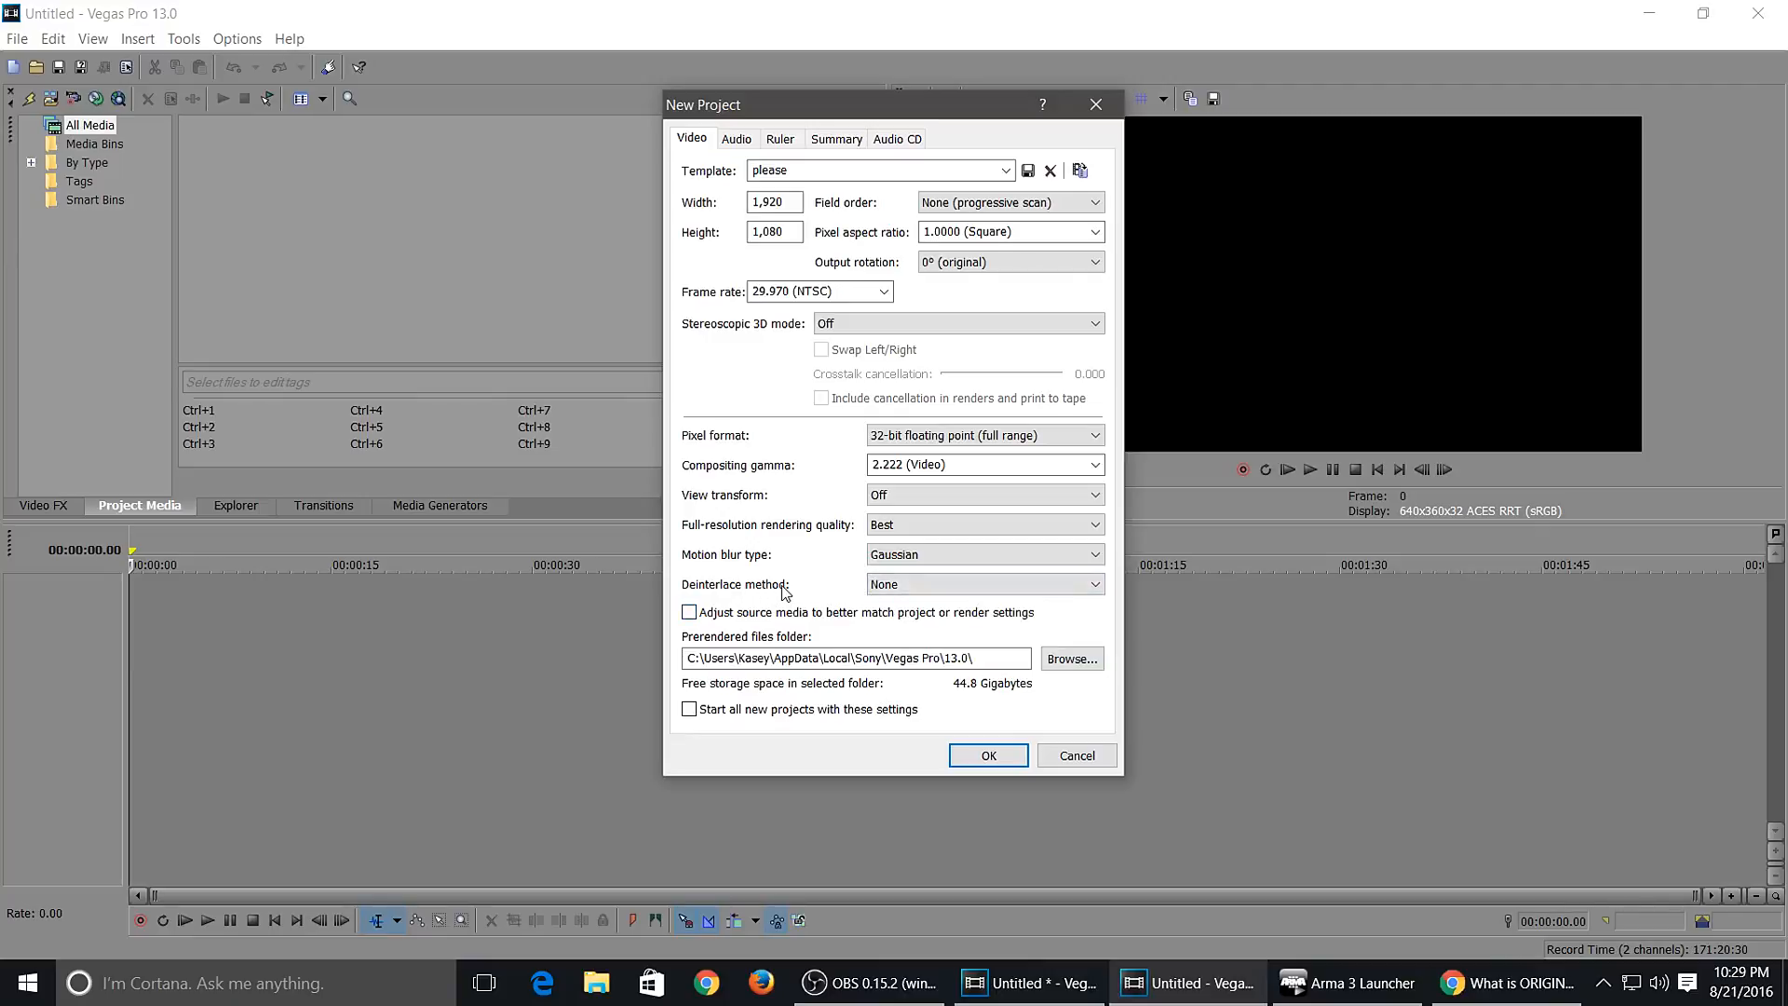
{"action": "left_click", "coordinate": [908, 585]}
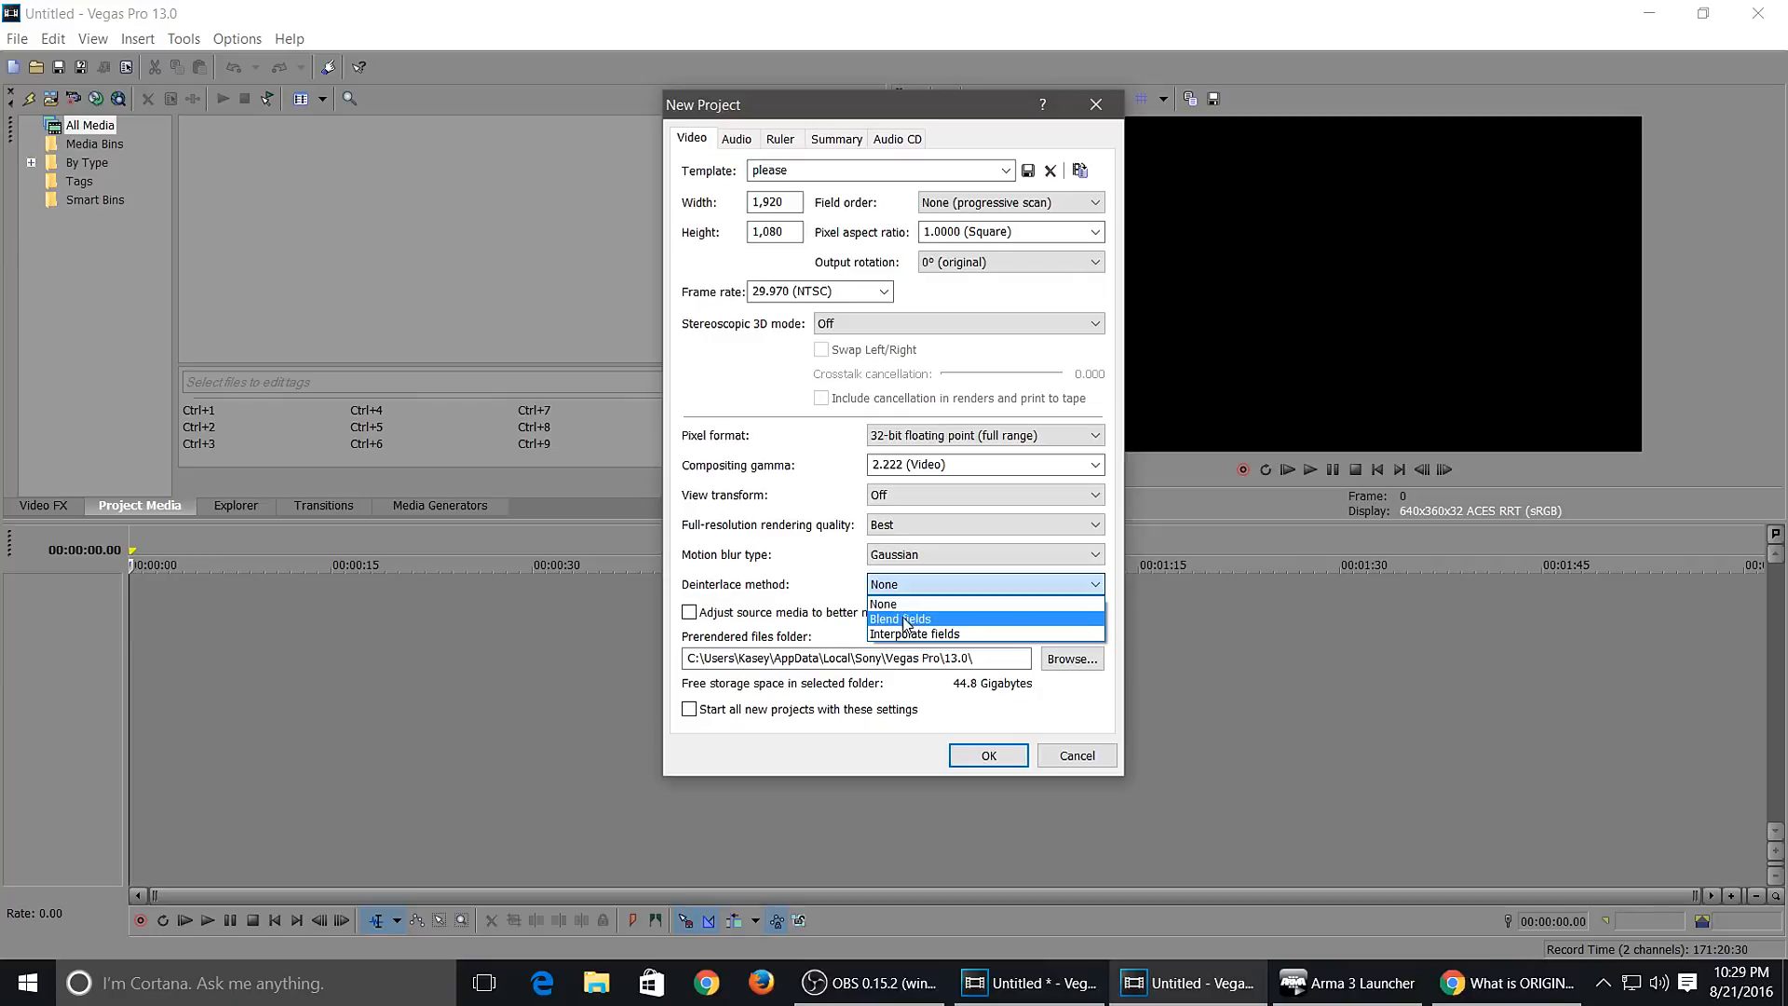
{"action": "left_click", "coordinate": [903, 620]}
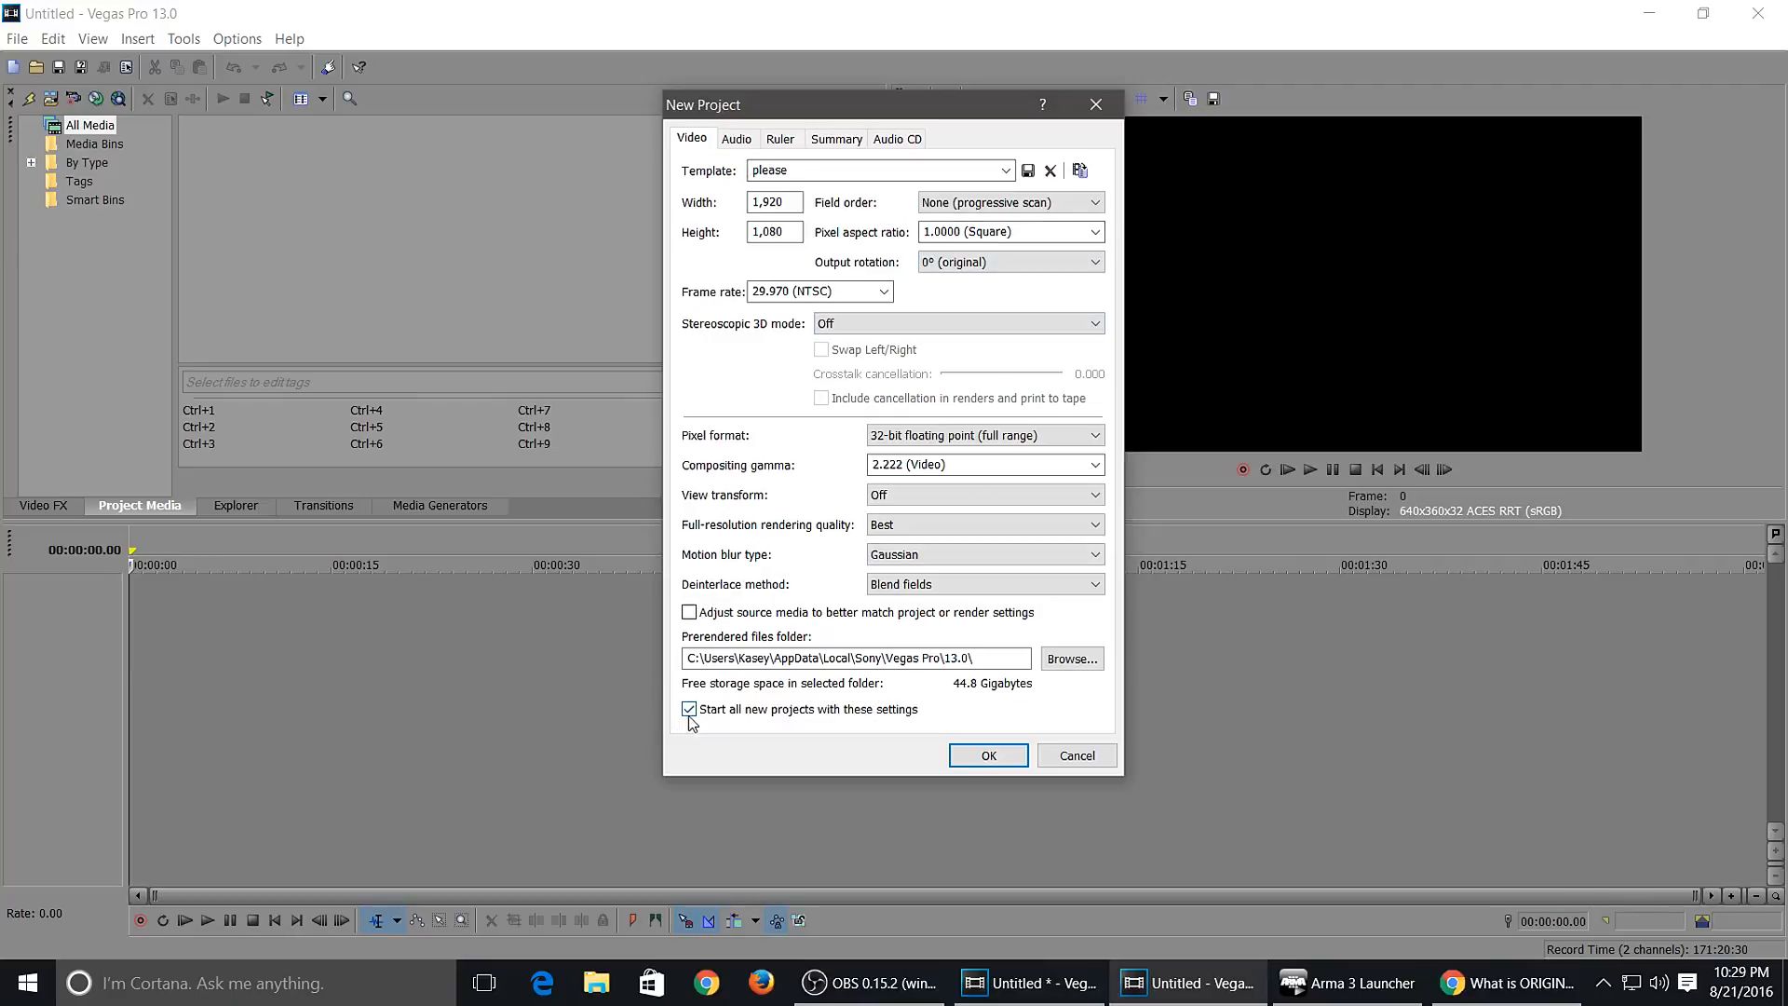
- Name the project template "1920x1080 killer re" and create the project, starting all new projects with these settings
{"action": "double_click", "coordinate": [806, 172]}
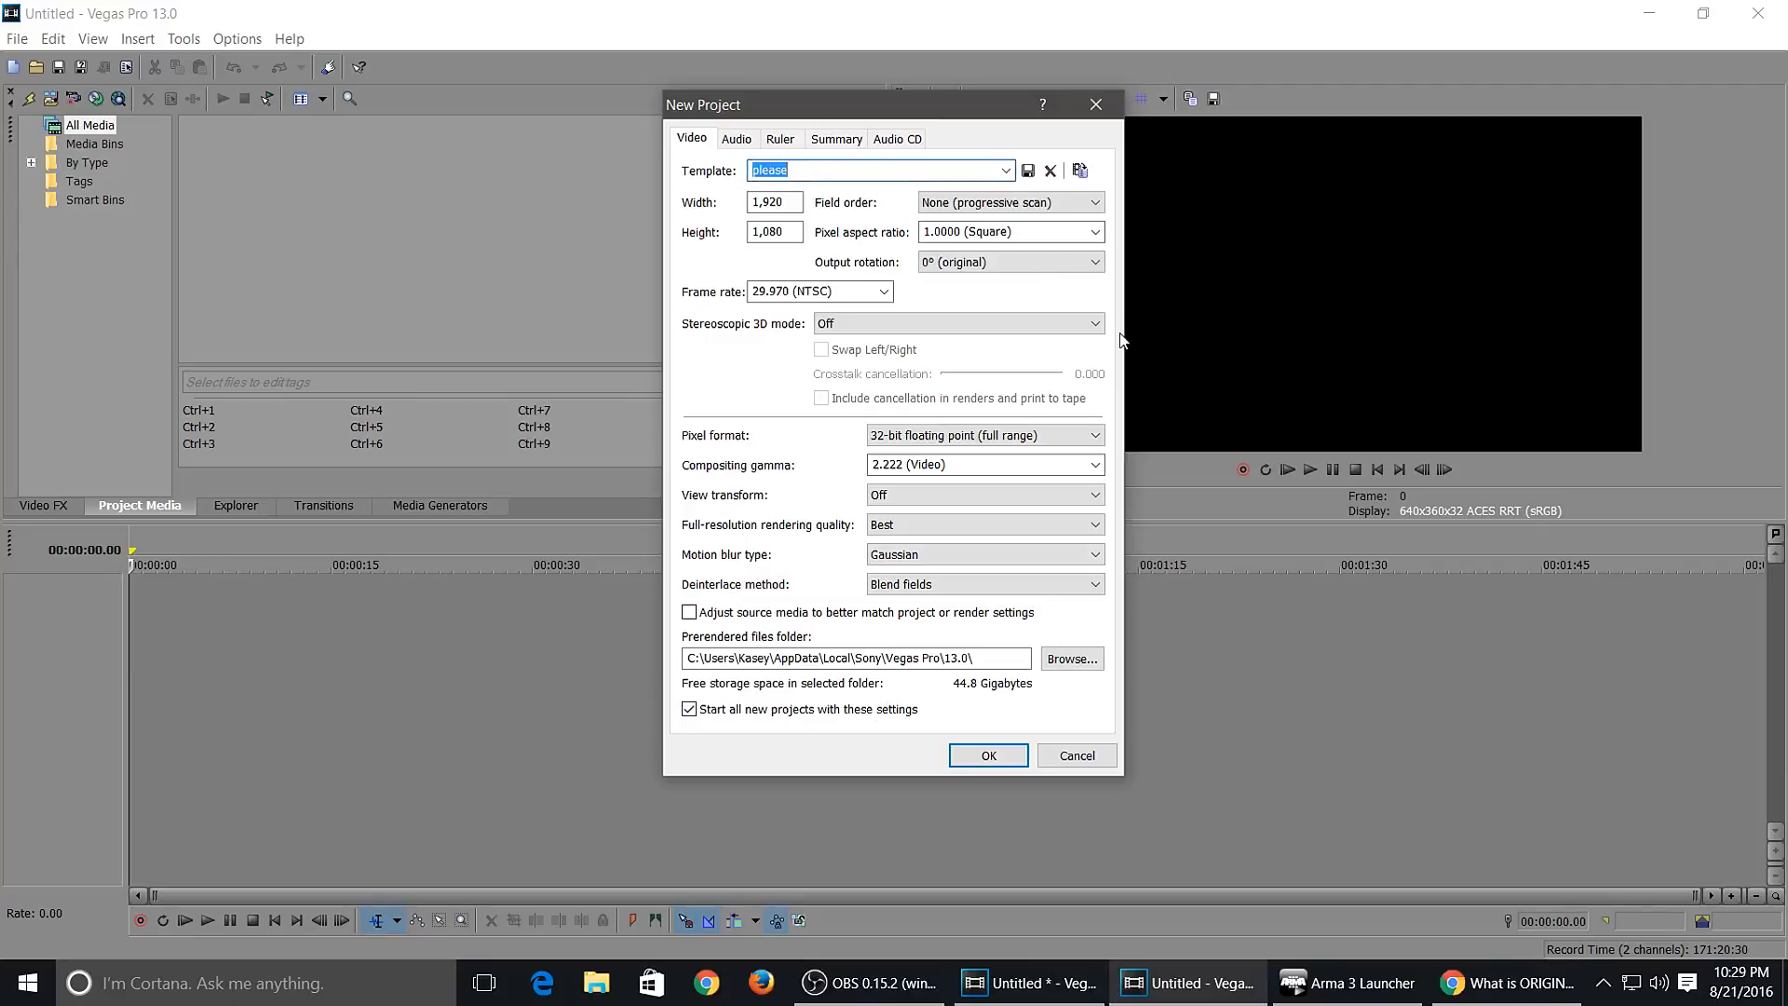
{"action": "key", "text": "BackSpace"}
{"action": "type", "text": "1920x1080 killer re"}
{"action": "left_click", "coordinate": [985, 756]}
{"action": "left_click", "coordinate": [17, 38]}
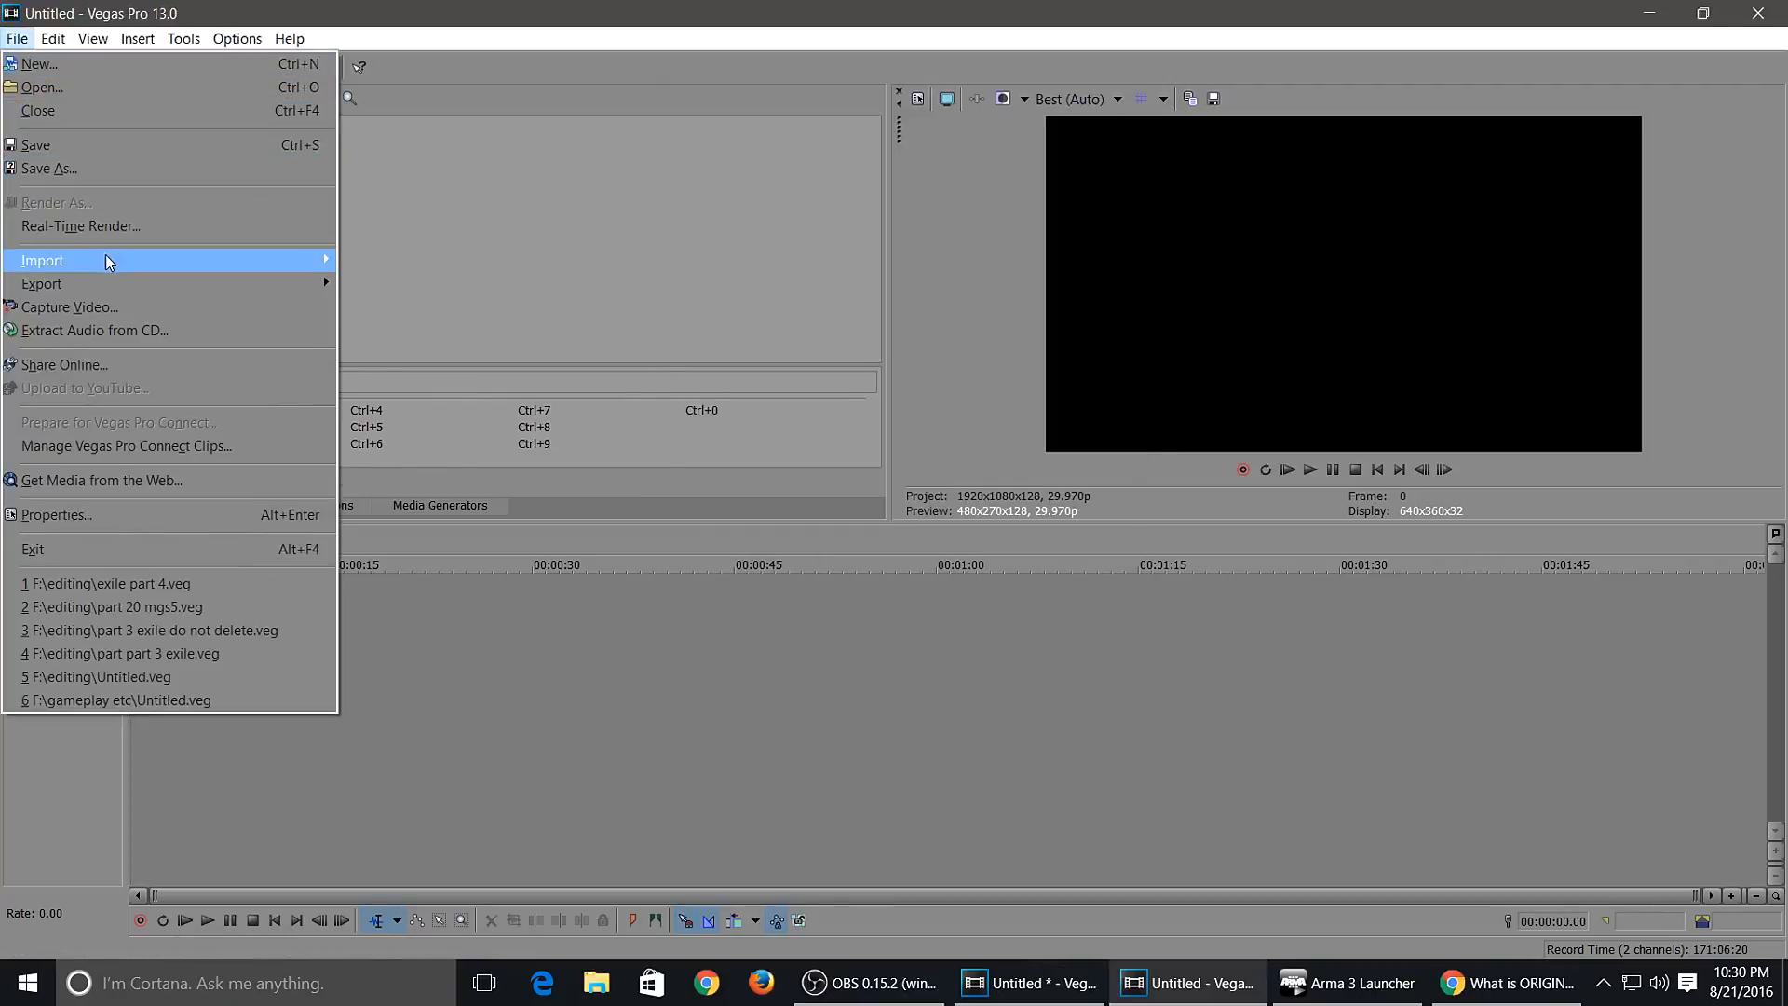
{"action": "mouse_move", "coordinate": [34, 270]}
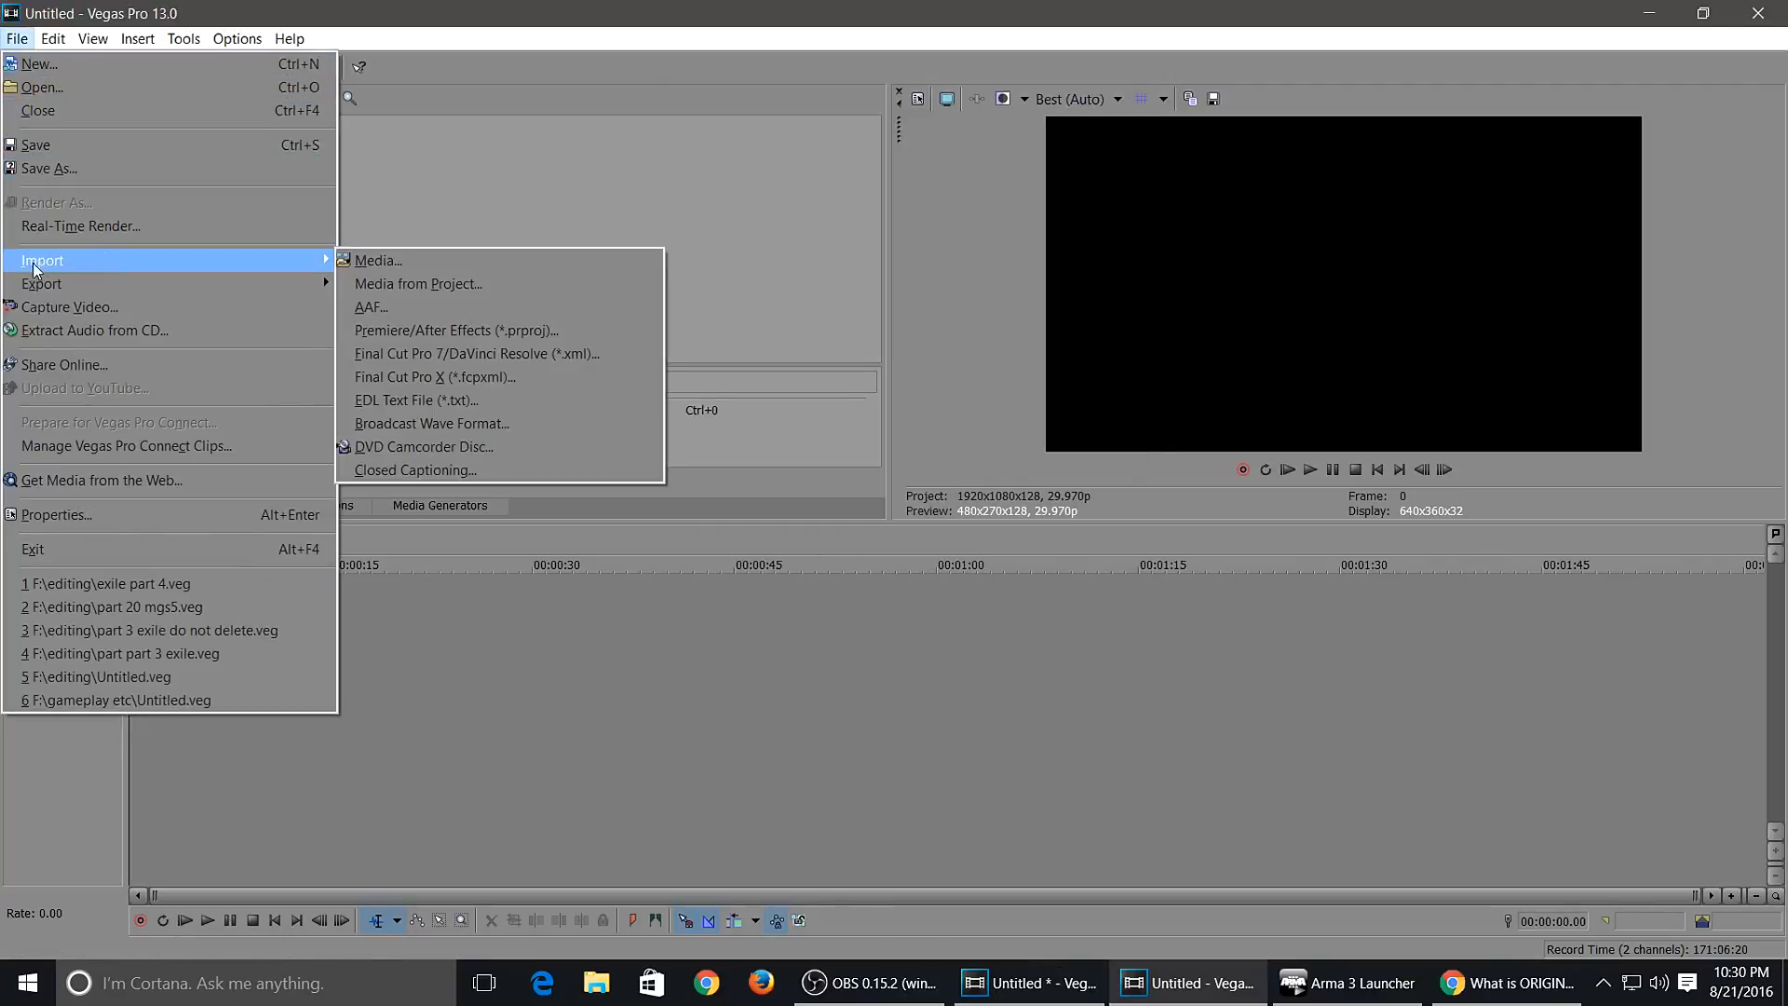
{"action": "left_click", "coordinate": [378, 261]}
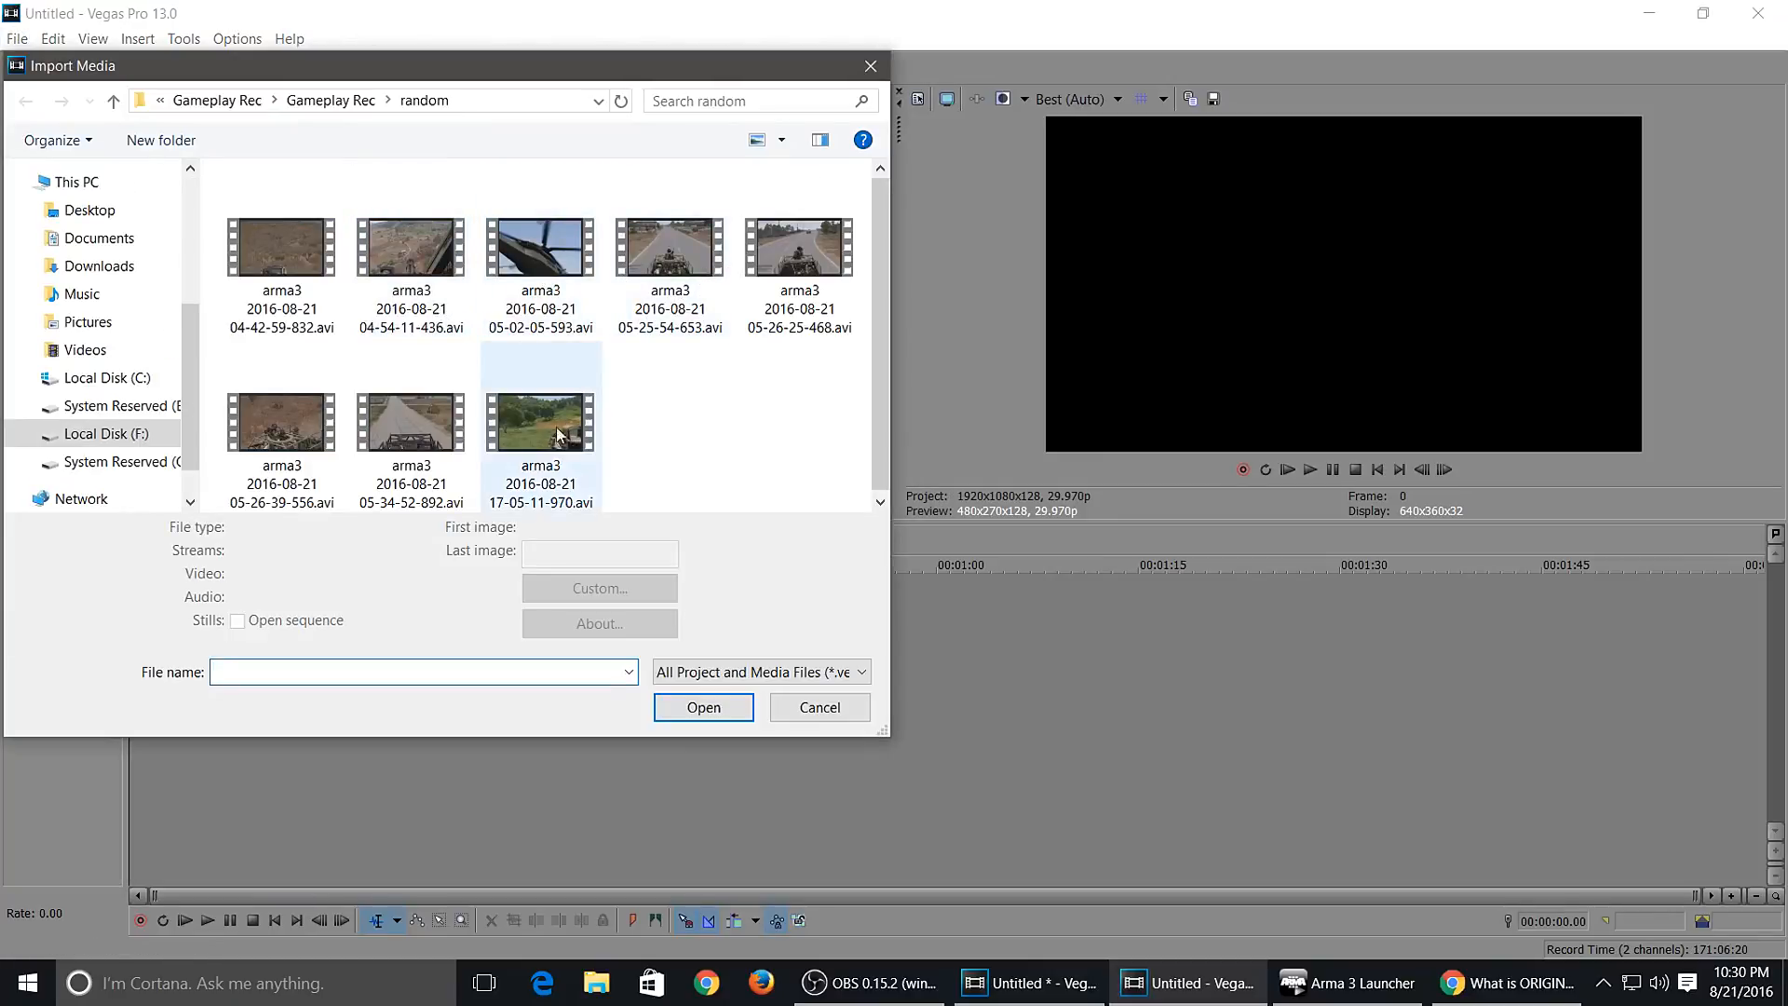
{"action": "left_click", "coordinate": [550, 423]}
{"action": "left_click", "coordinate": [703, 739]}
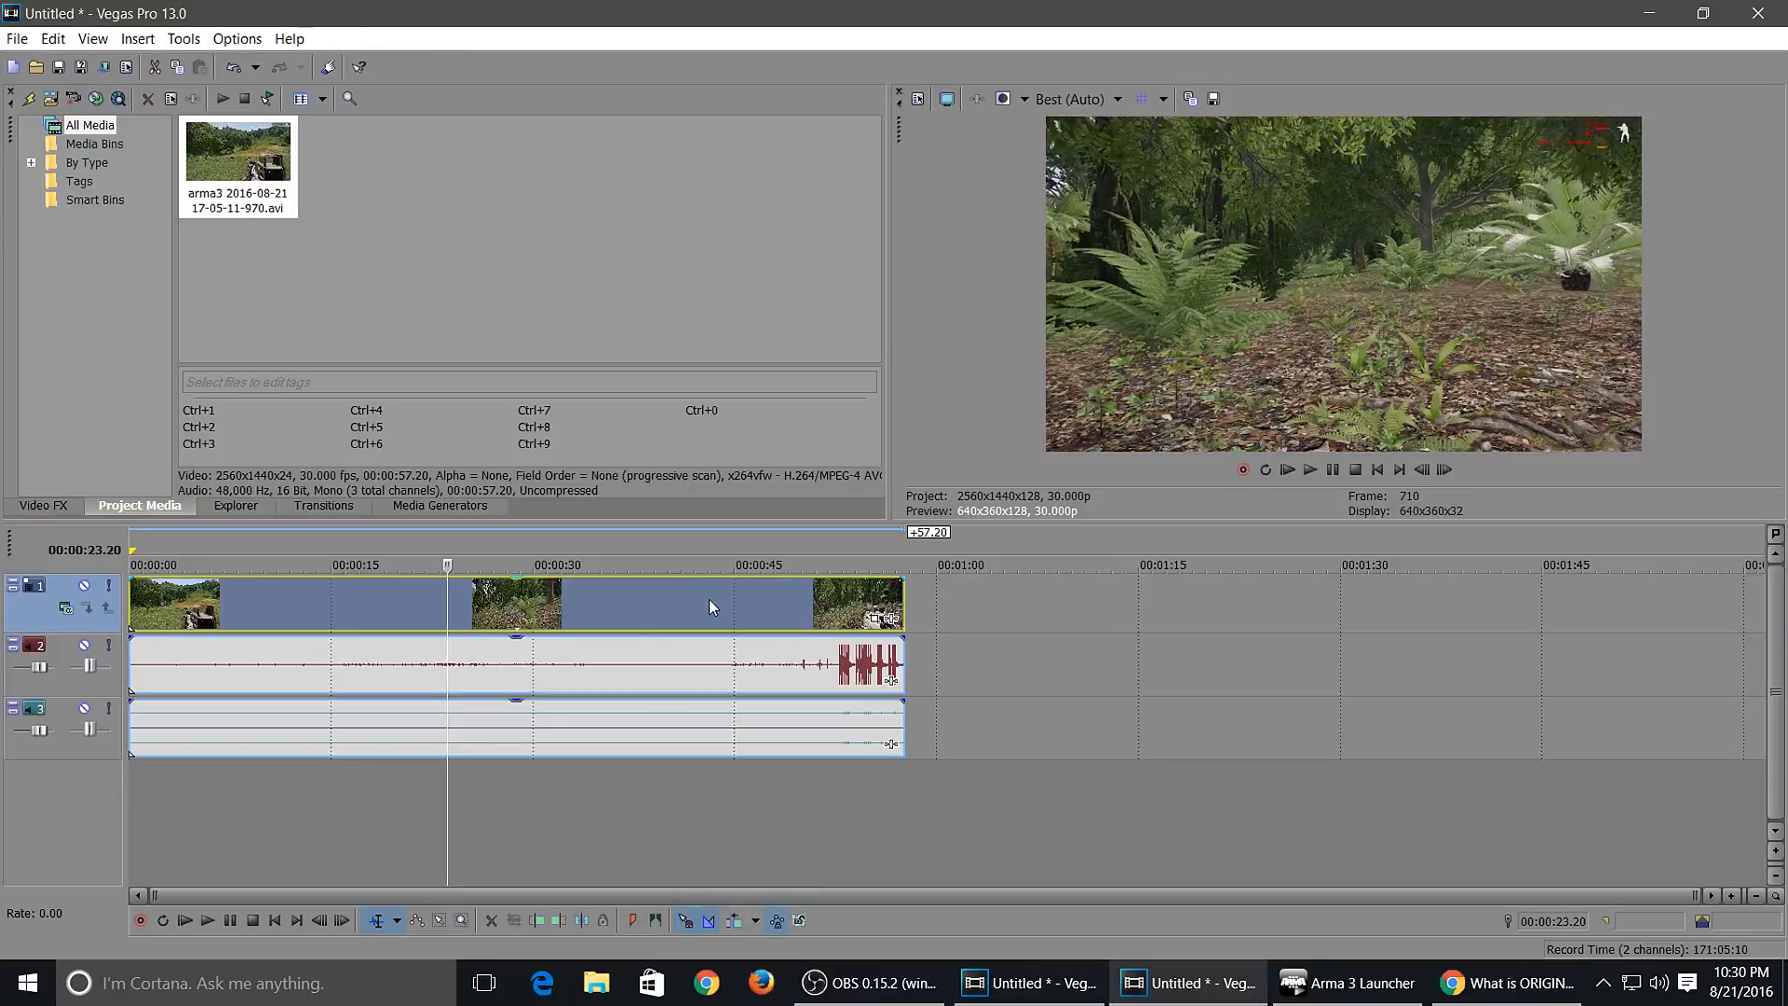
- Disable resampling for the arma3 video event on the timeline through its properties
{"action": "right_click", "coordinate": [624, 599]}
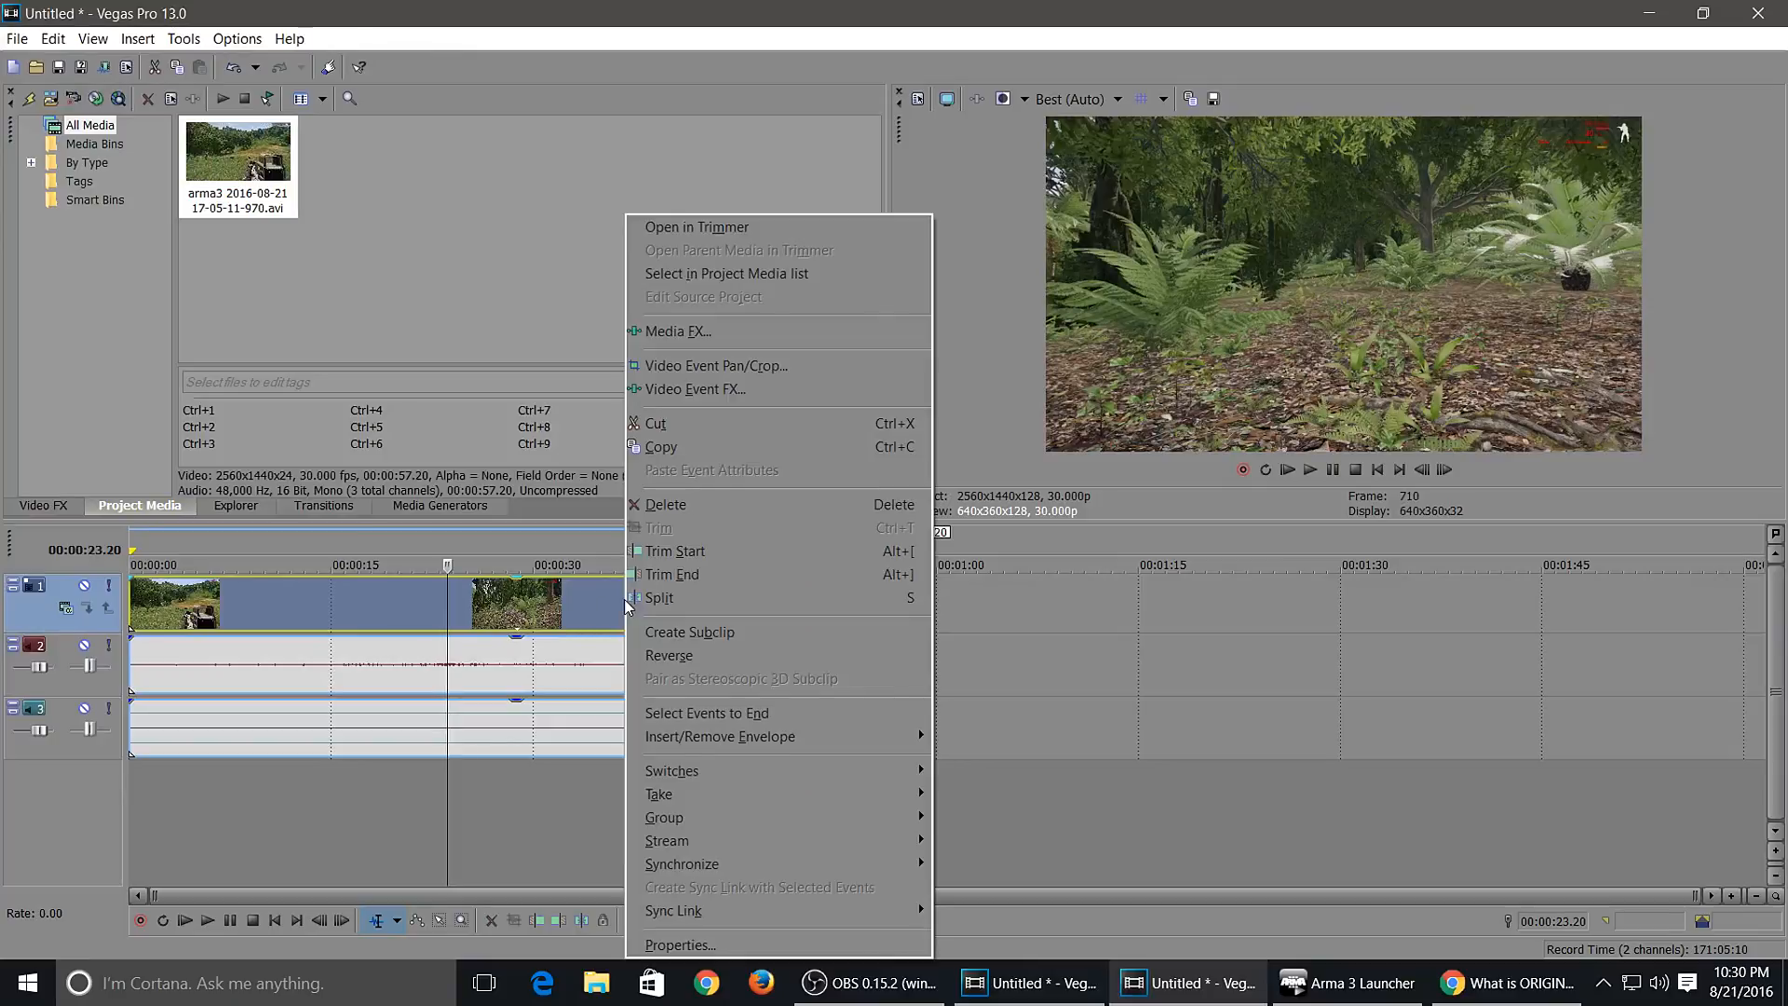
{"action": "left_click", "coordinate": [689, 944]}
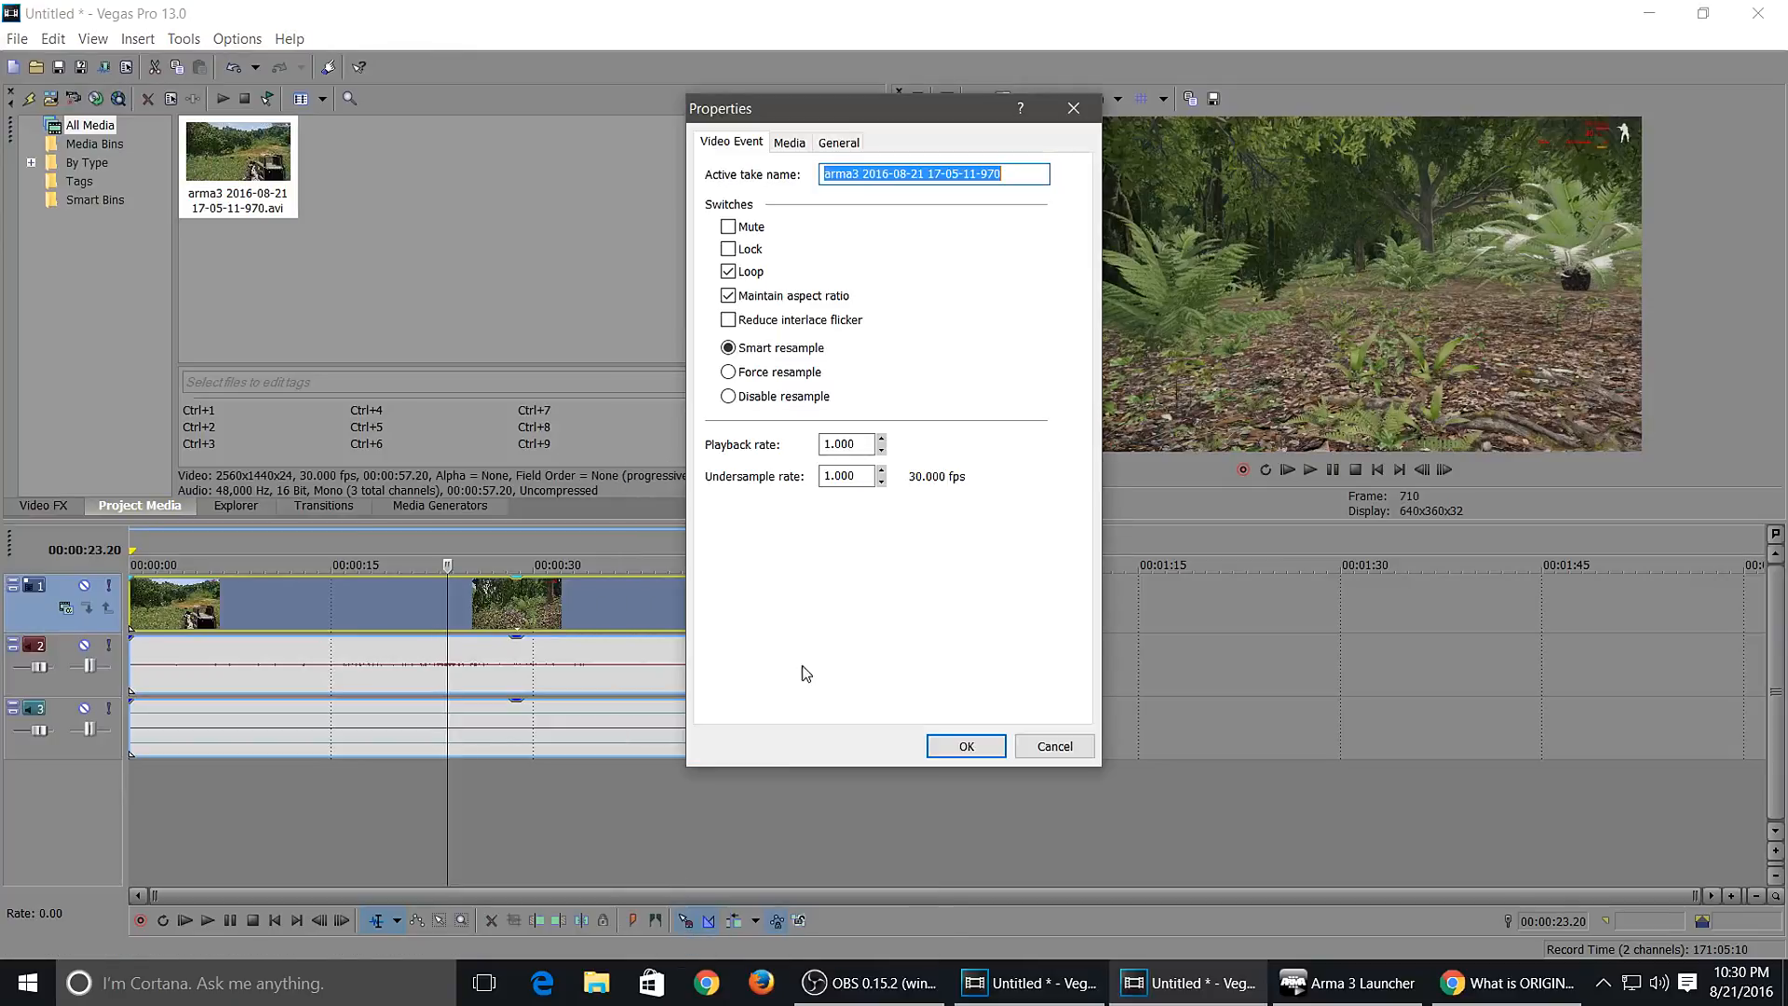
{"action": "left_click", "coordinate": [728, 396]}
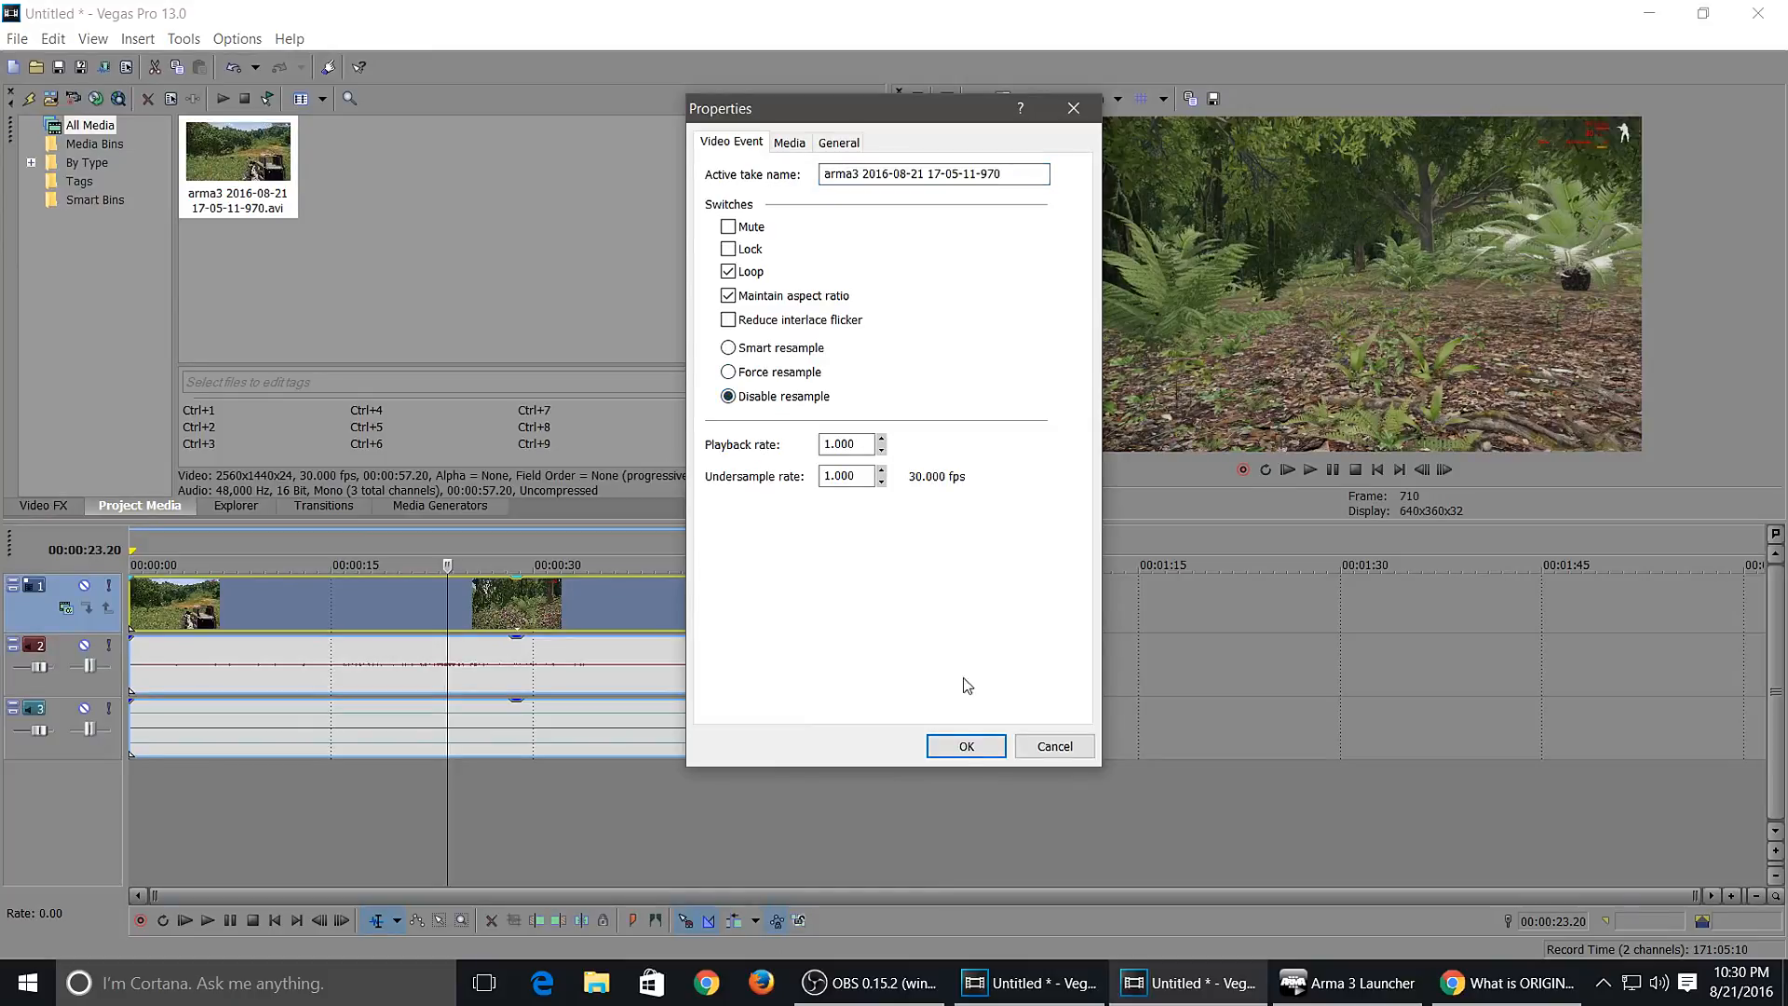
{"action": "left_click", "coordinate": [965, 746]}
- Apply the Sharpen video effect to the arma3 clip on the timeline, with the preview frame at about 29 seconds
{"action": "left_click", "coordinate": [649, 604]}
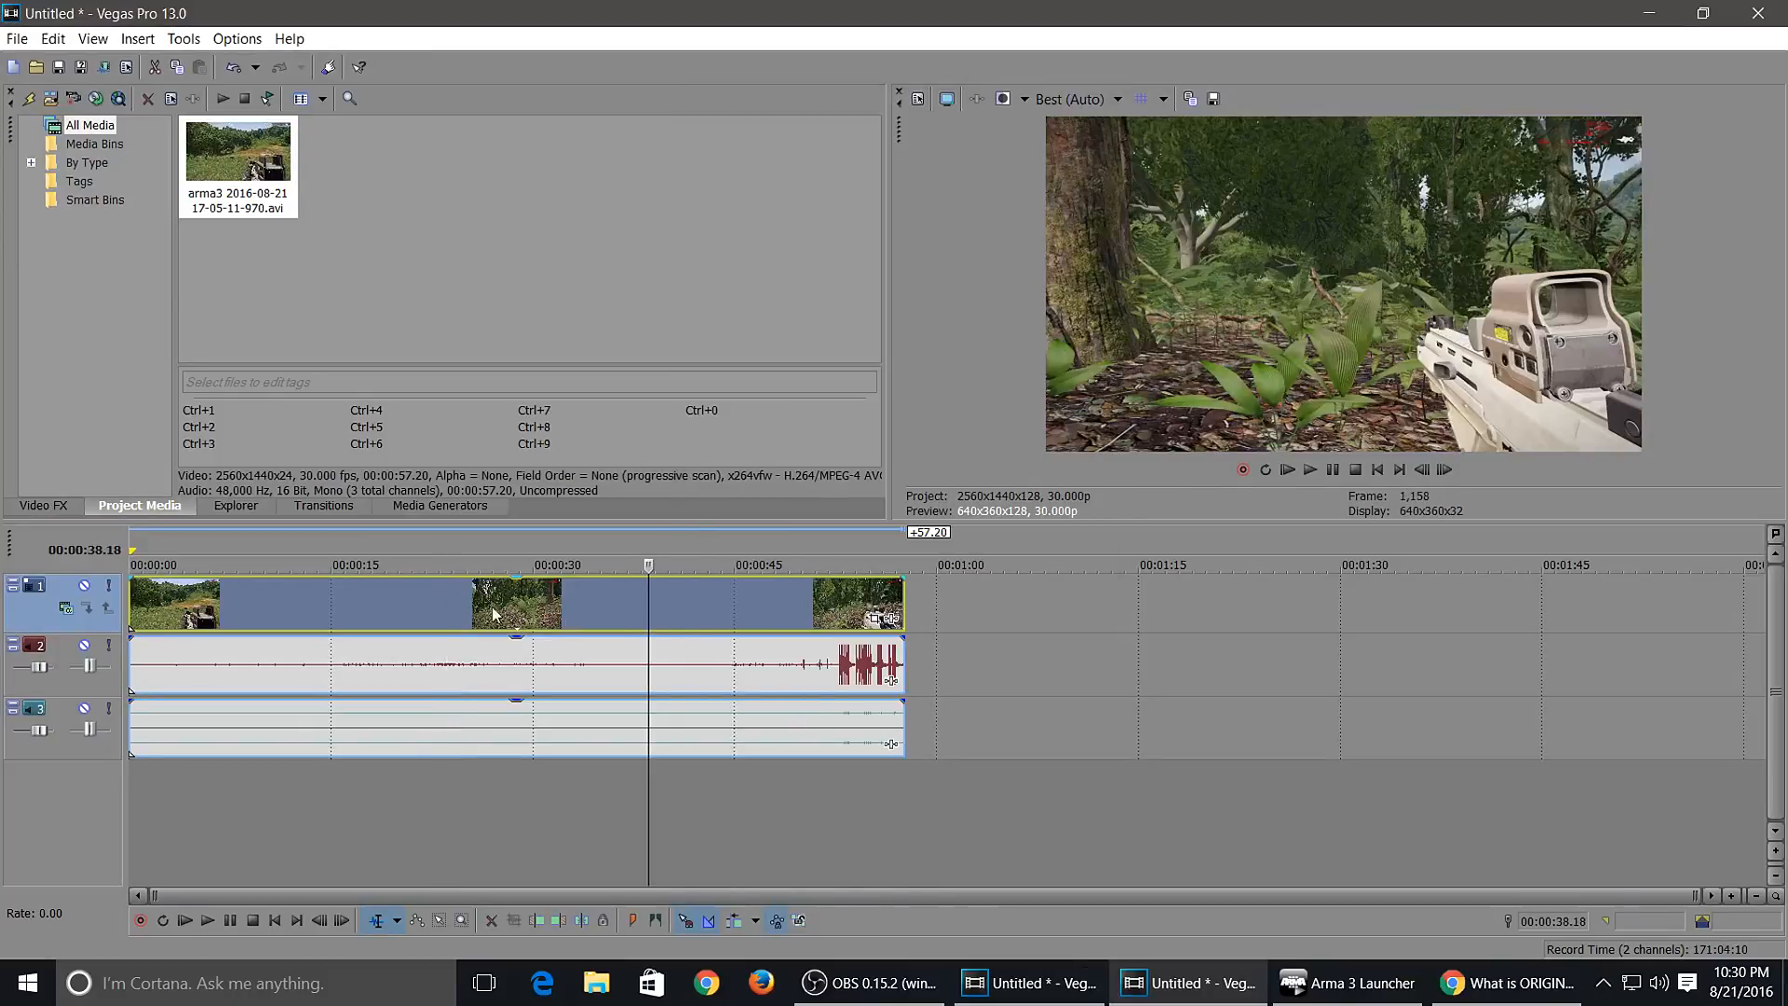
{"action": "left_click", "coordinate": [407, 606]}
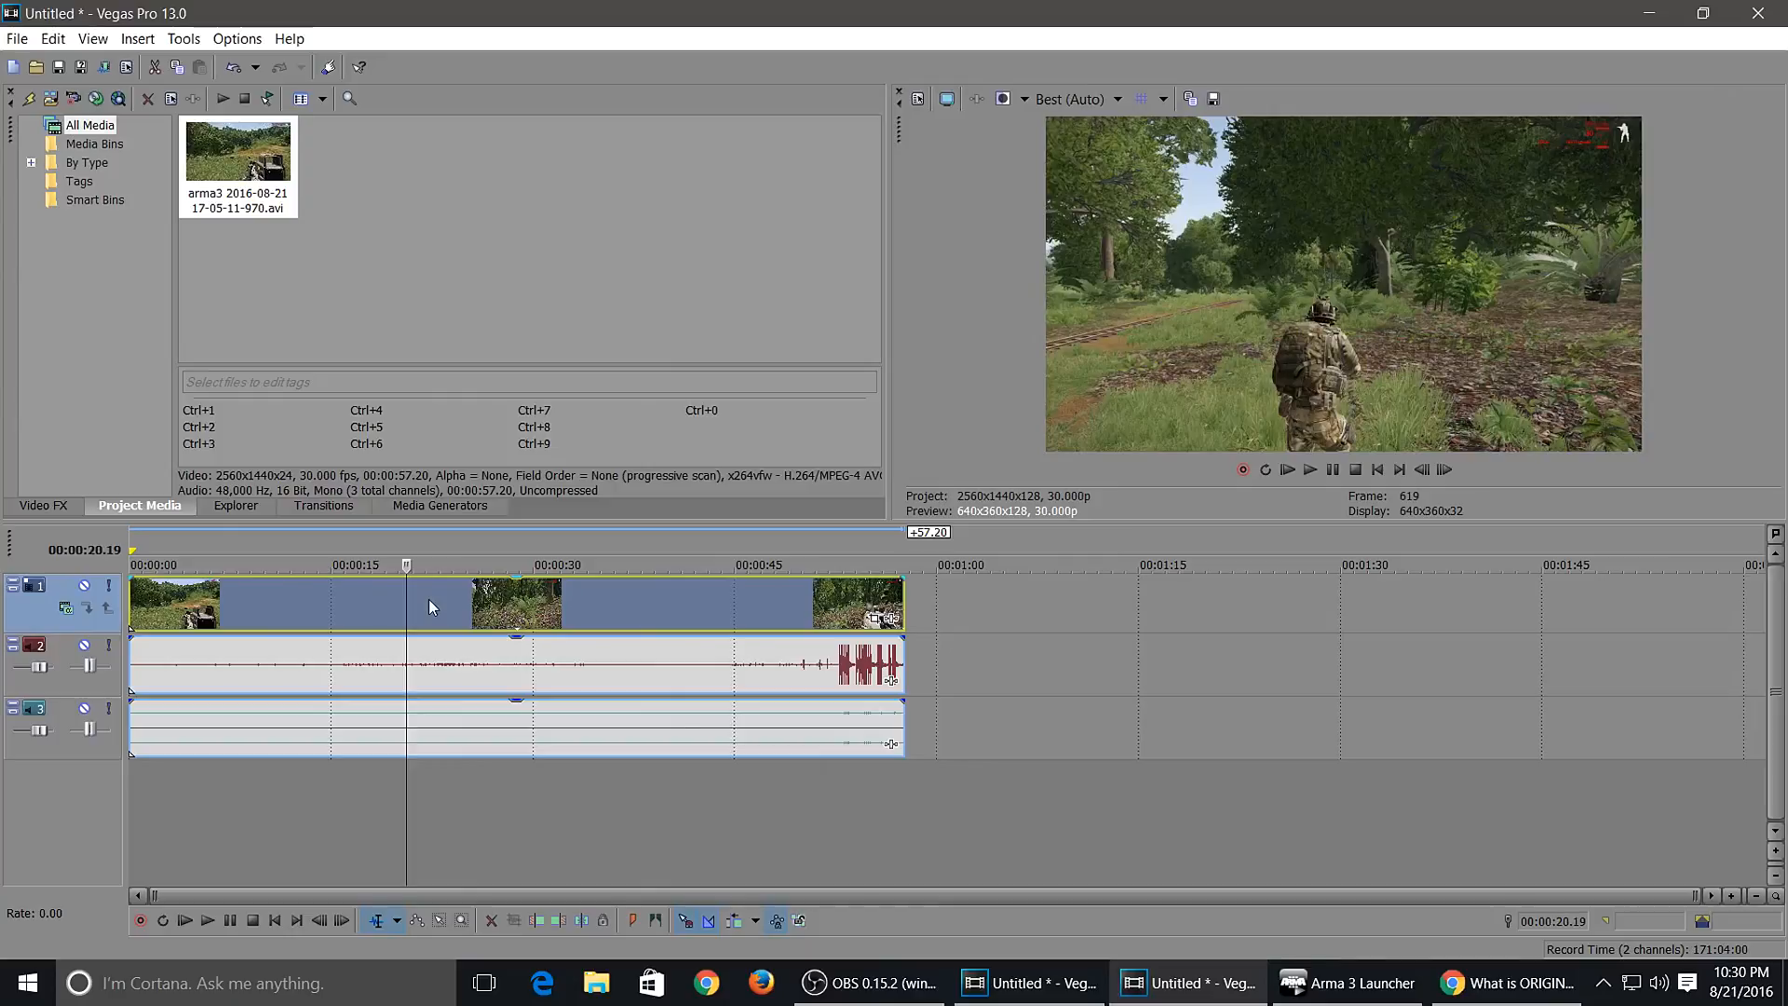
{"action": "left_click", "coordinate": [641, 605]}
{"action": "left_click", "coordinate": [779, 603]}
{"action": "left_click", "coordinate": [523, 610]}
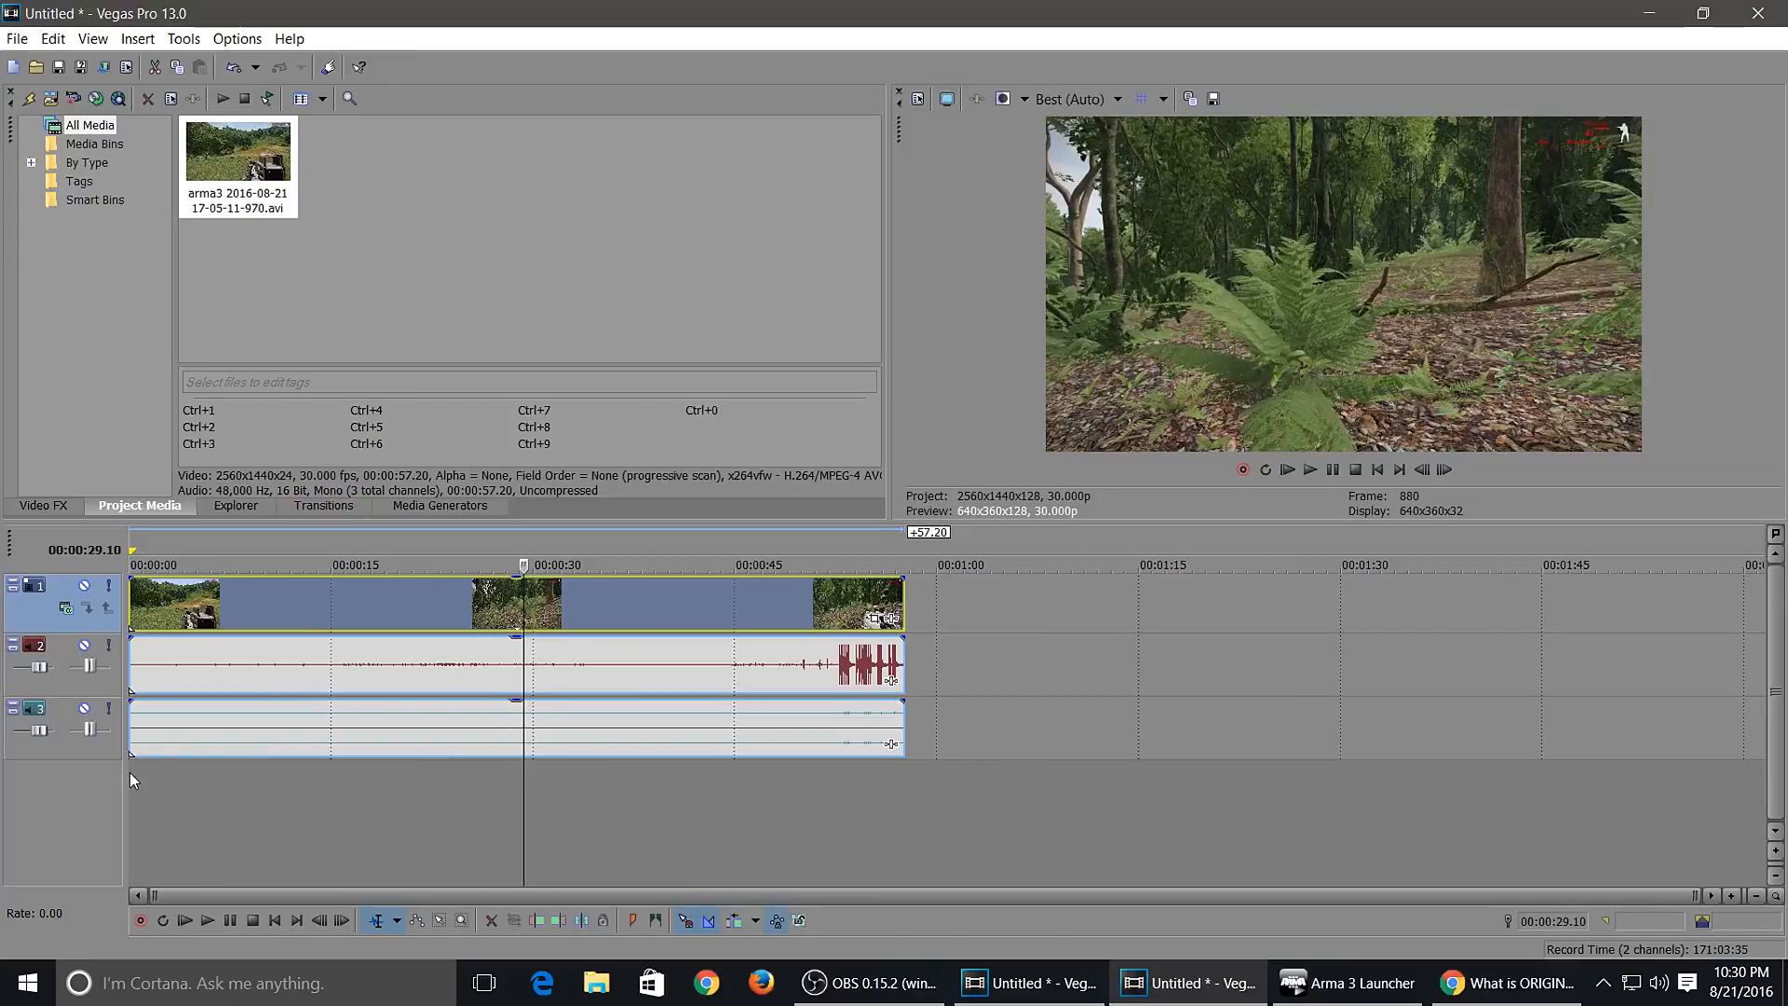
{"action": "left_click", "coordinate": [39, 506]}
{"action": "scroll", "coordinate": [128, 314], "scroll_direction": "down", "scroll_amount": 4}
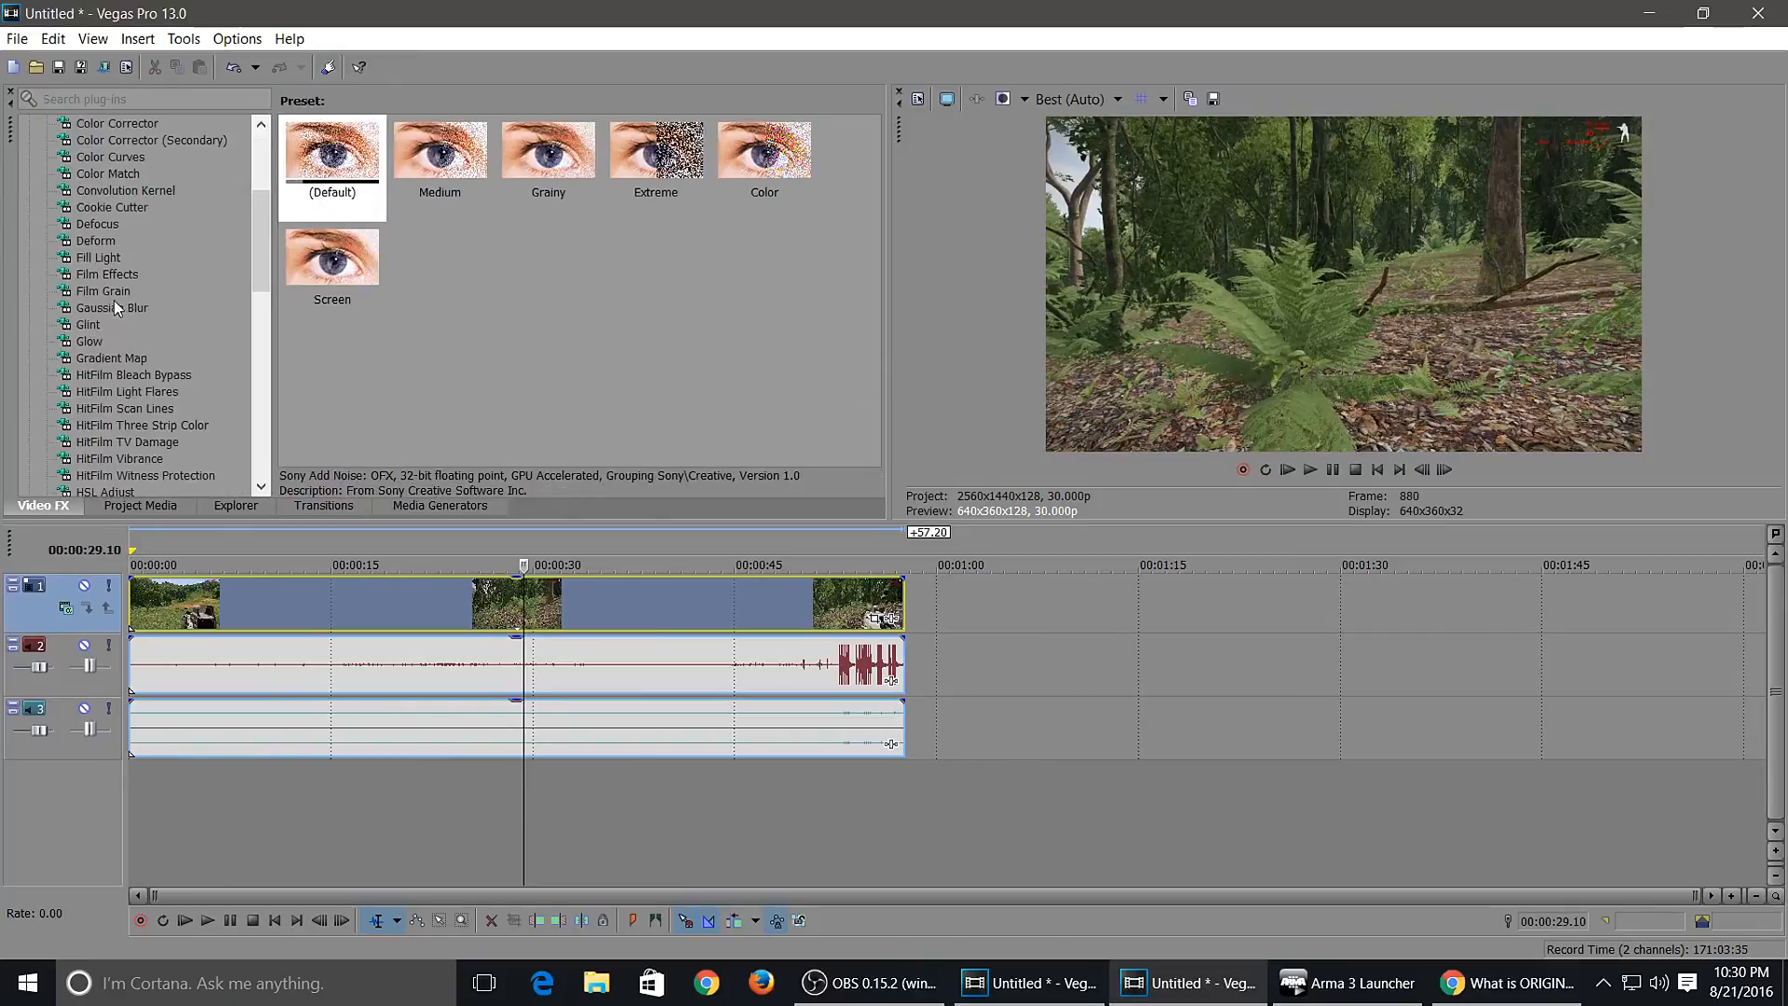
{"action": "scroll", "coordinate": [114, 301], "scroll_direction": "down", "scroll_amount": 1}
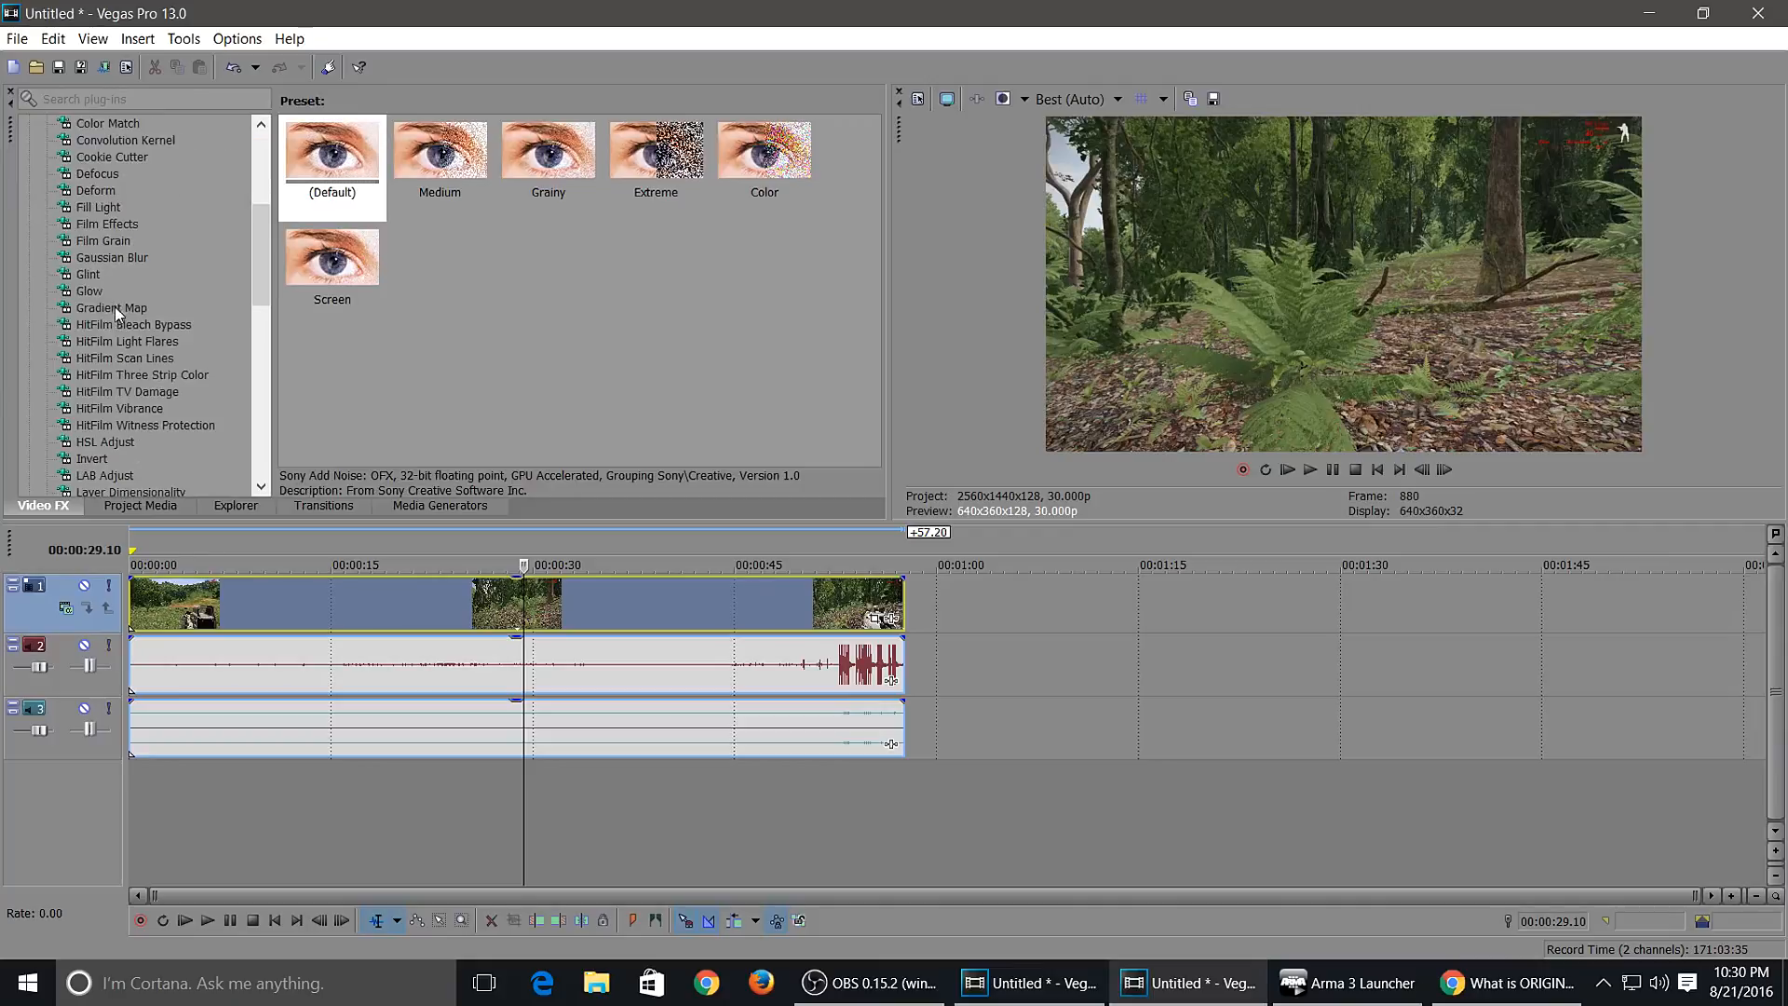
{"action": "scroll", "coordinate": [115, 308], "scroll_direction": "down", "scroll_amount": 2}
{"action": "scroll", "coordinate": [115, 317], "scroll_direction": "down", "scroll_amount": 2}
{"action": "scroll", "coordinate": [115, 322], "scroll_direction": "down", "scroll_amount": 6}
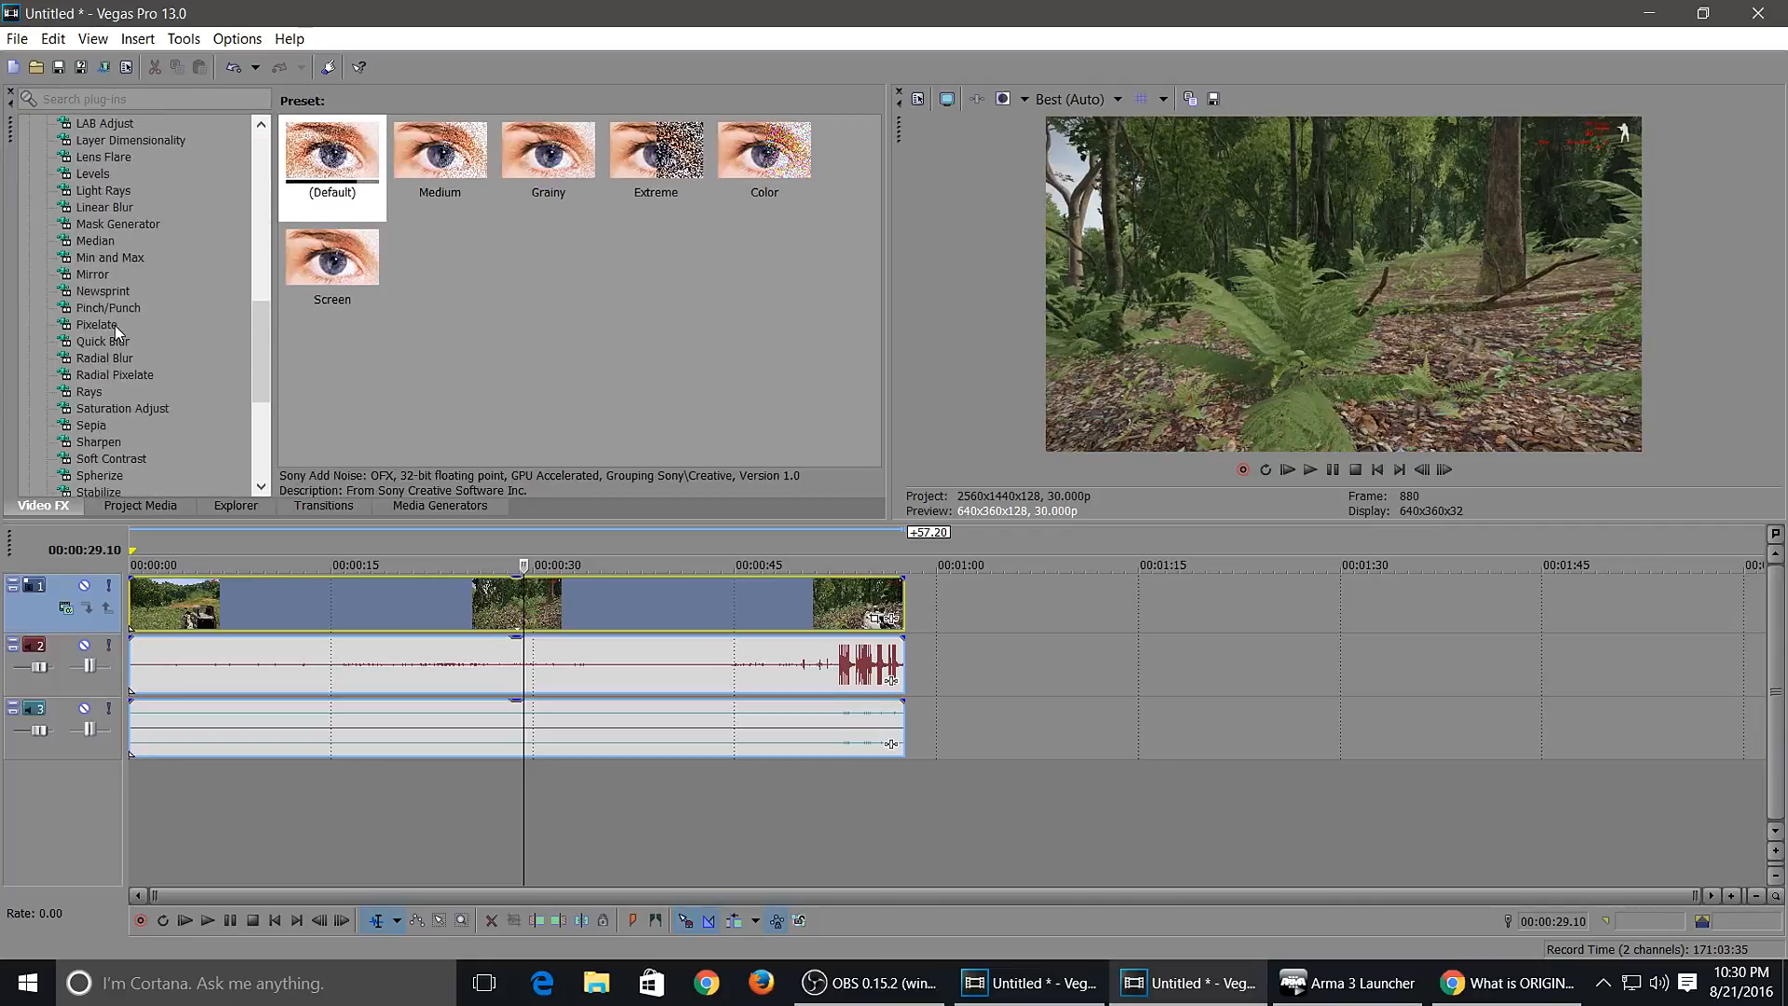
{"action": "left_click_drag", "start_coordinate": [104, 291], "coordinate": [323, 589]}
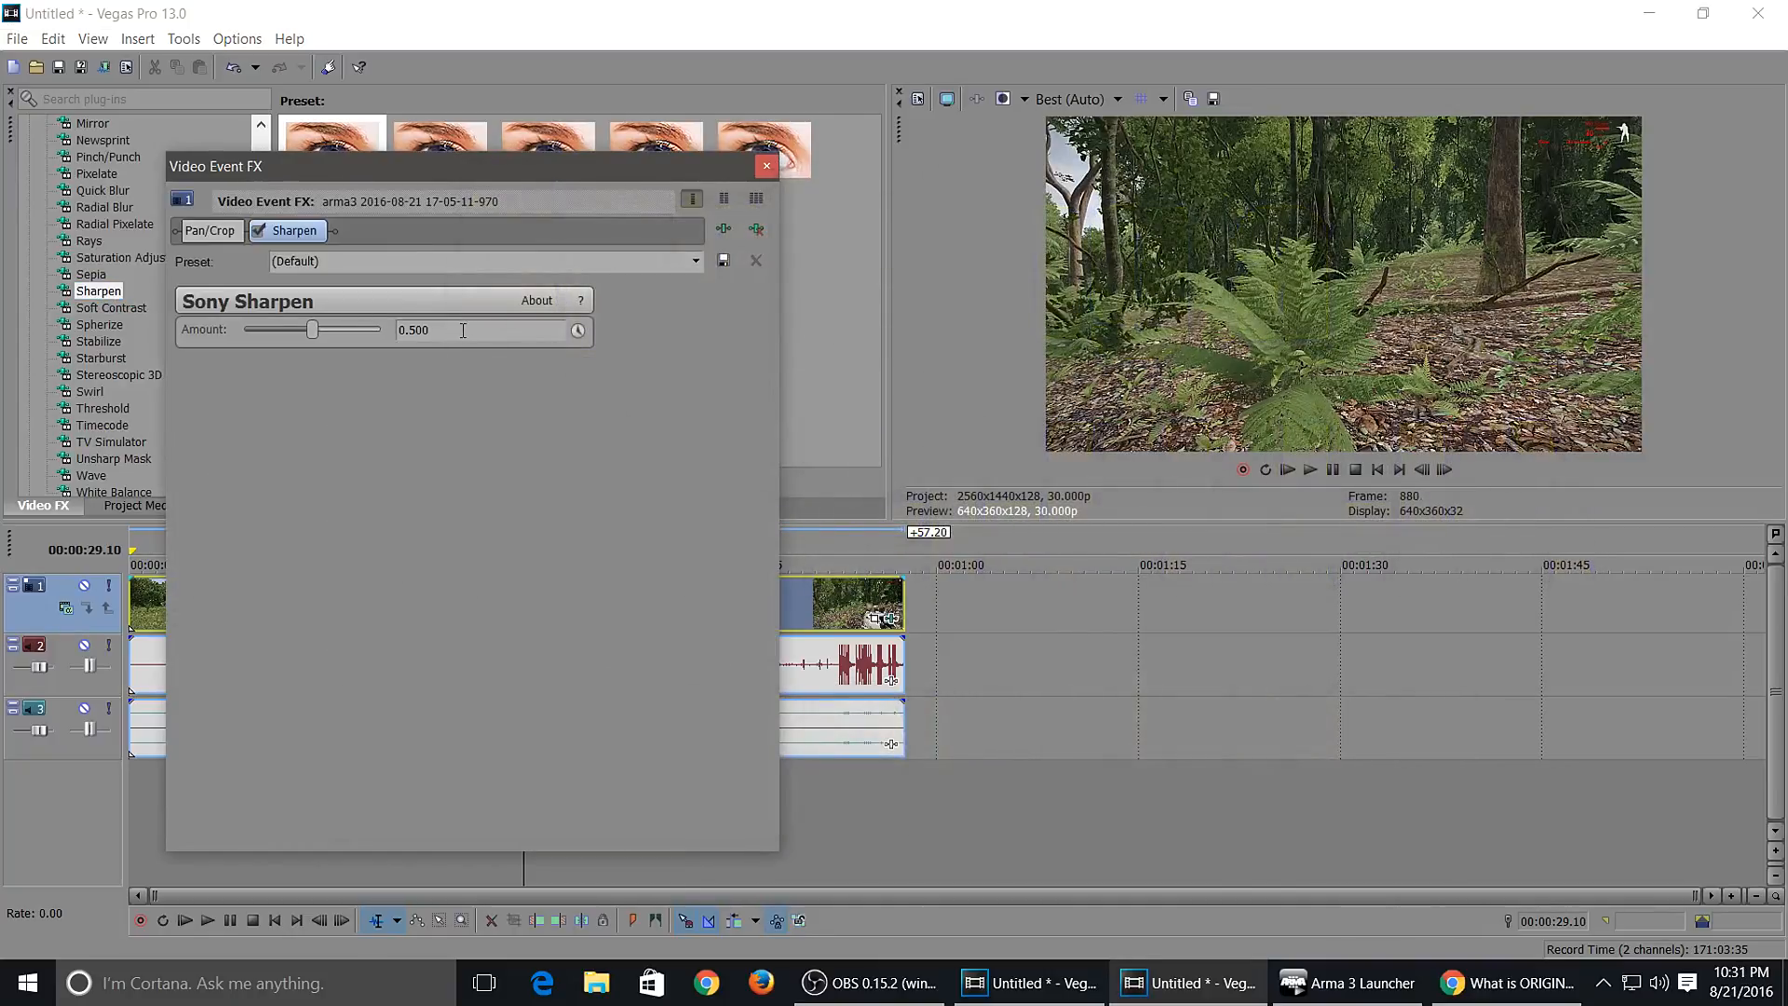
- Adjust the clip's Sharpen amount, close the effect settings and toggle the split-screen view in the video preview
{"action": "left_click", "coordinate": [442, 332]}
{"action": "type", "text": "0."}
{"action": "key", "text": "Return"}
{"action": "left_click", "coordinate": [765, 169]}
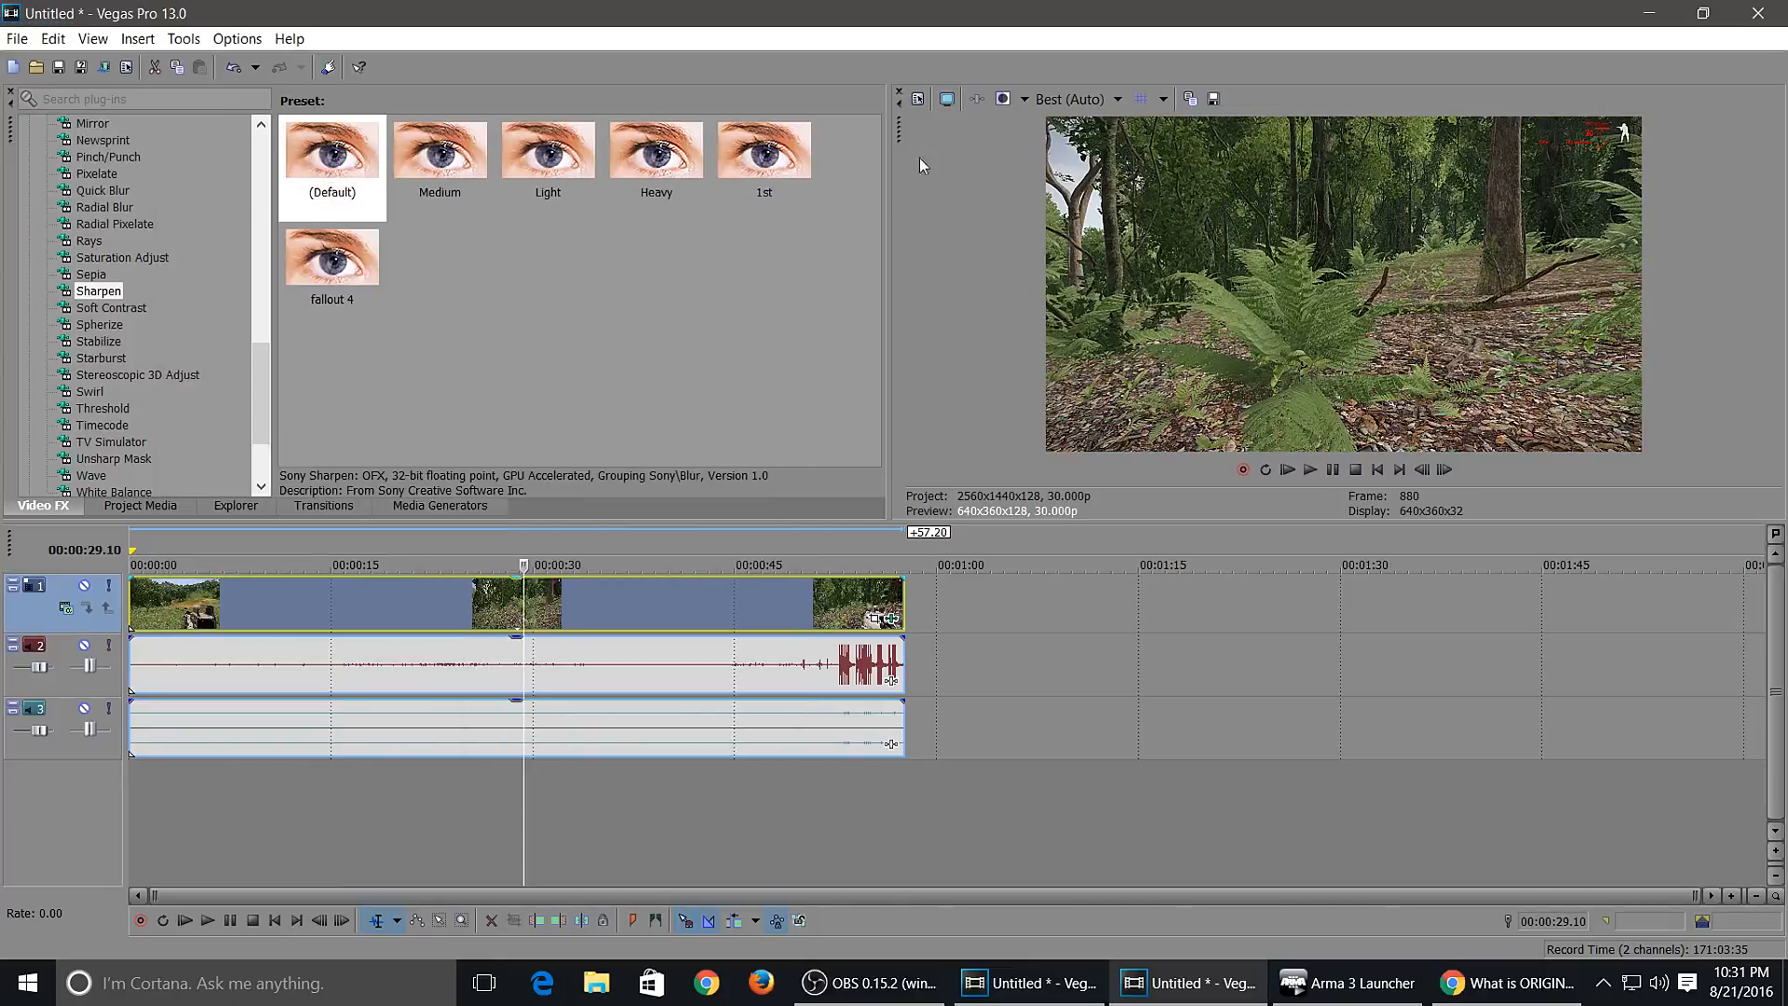
{"action": "left_click", "coordinate": [1005, 97]}
{"action": "left_click", "coordinate": [1004, 100]}
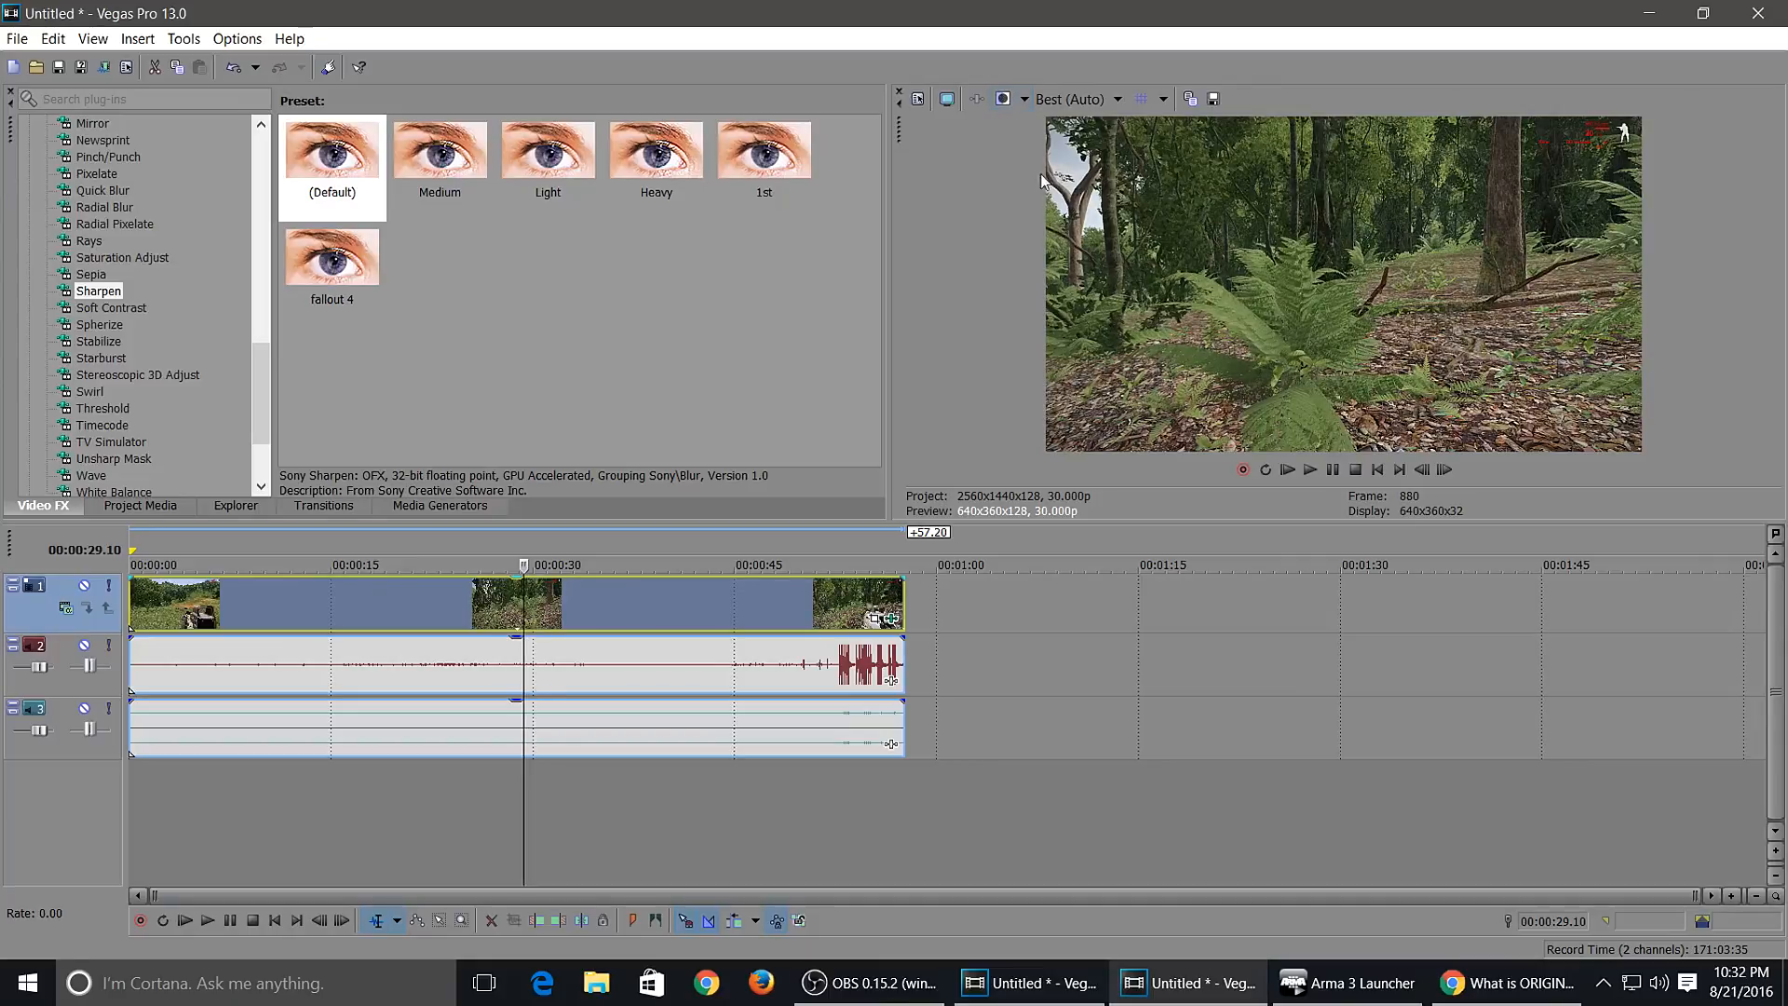
- Select the full length of the clip on the timeline as the render region and open the Render As dialog
{"action": "left_click", "coordinate": [1008, 767]}
{"action": "left_click_drag", "start_coordinate": [905, 779], "coordinate": [129, 745]}
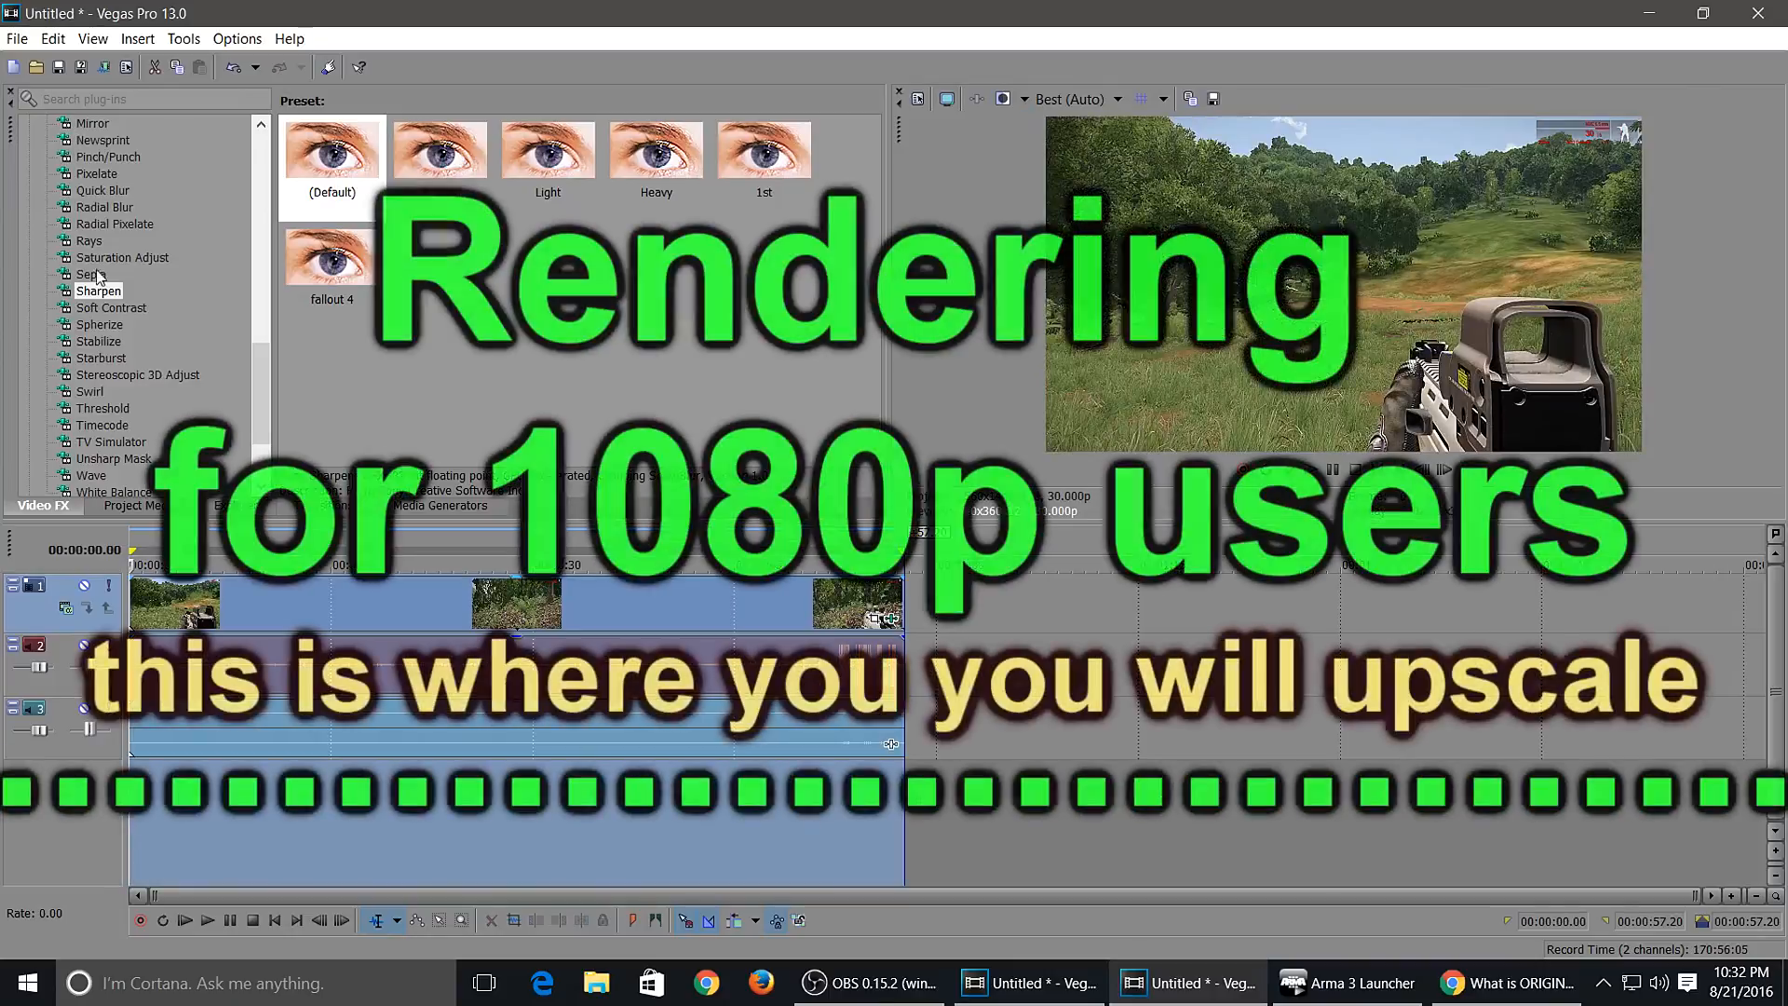
{"action": "left_click", "coordinate": [220, 861]}
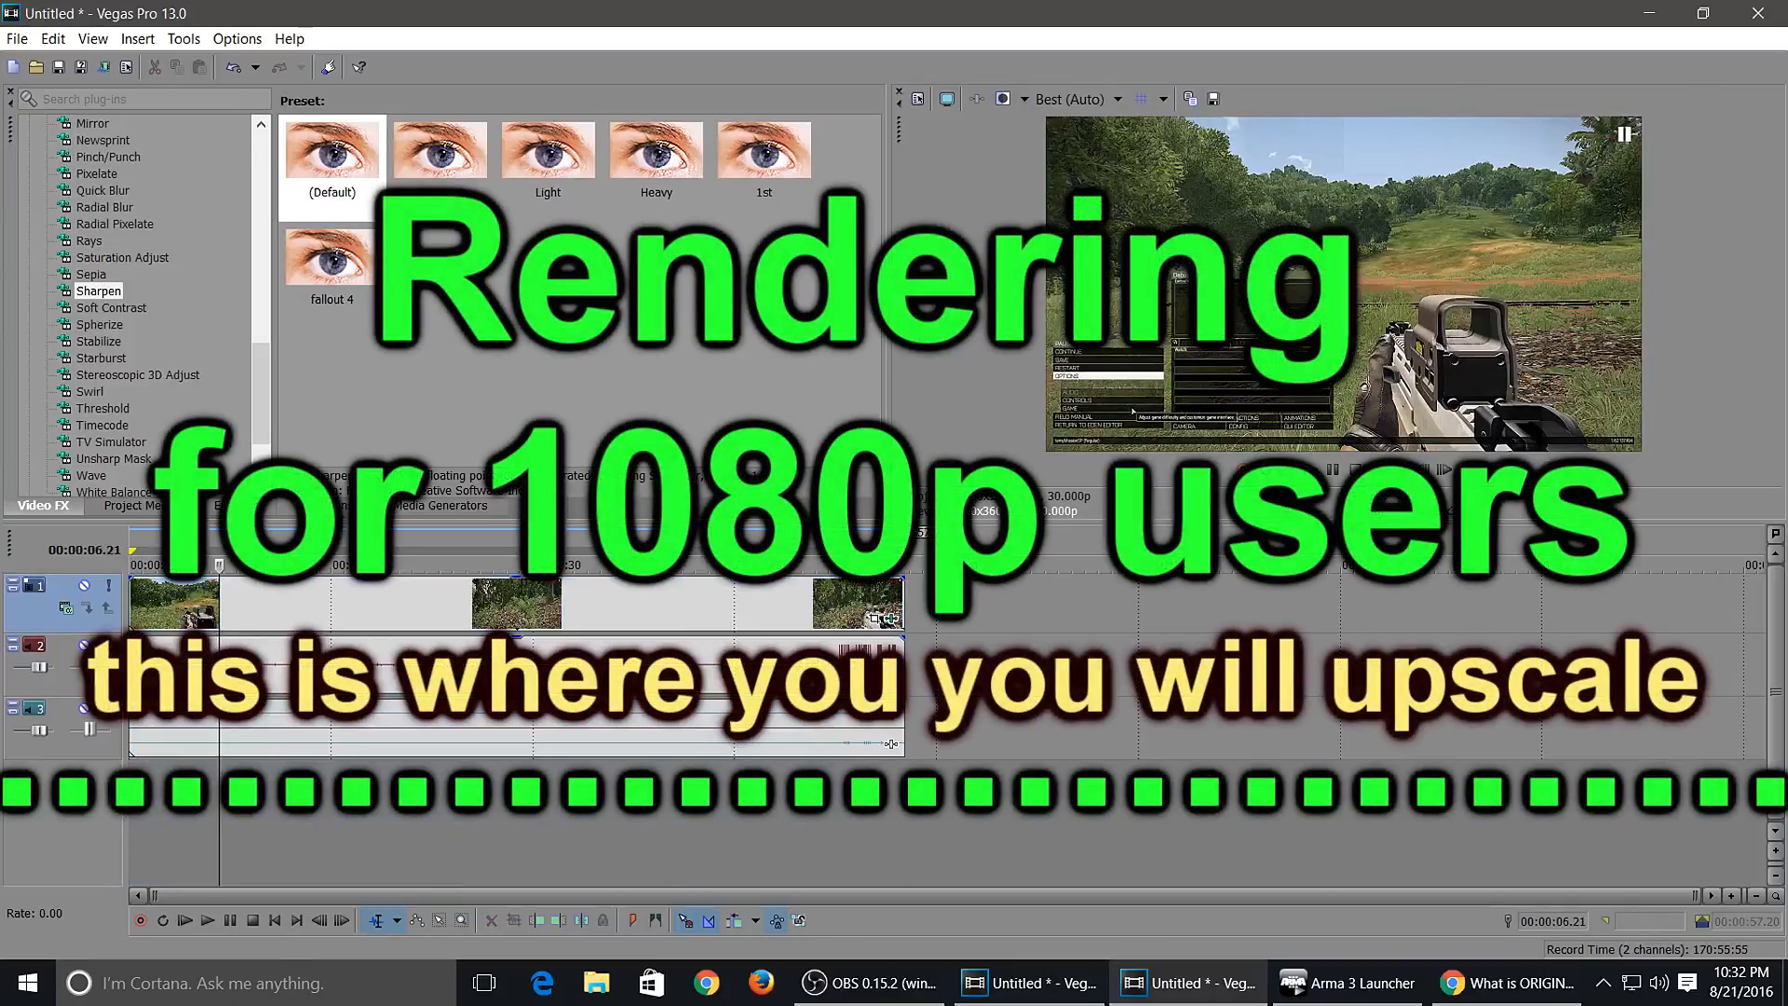
{"action": "left_click_drag", "start_coordinate": [130, 774], "coordinate": [906, 789]}
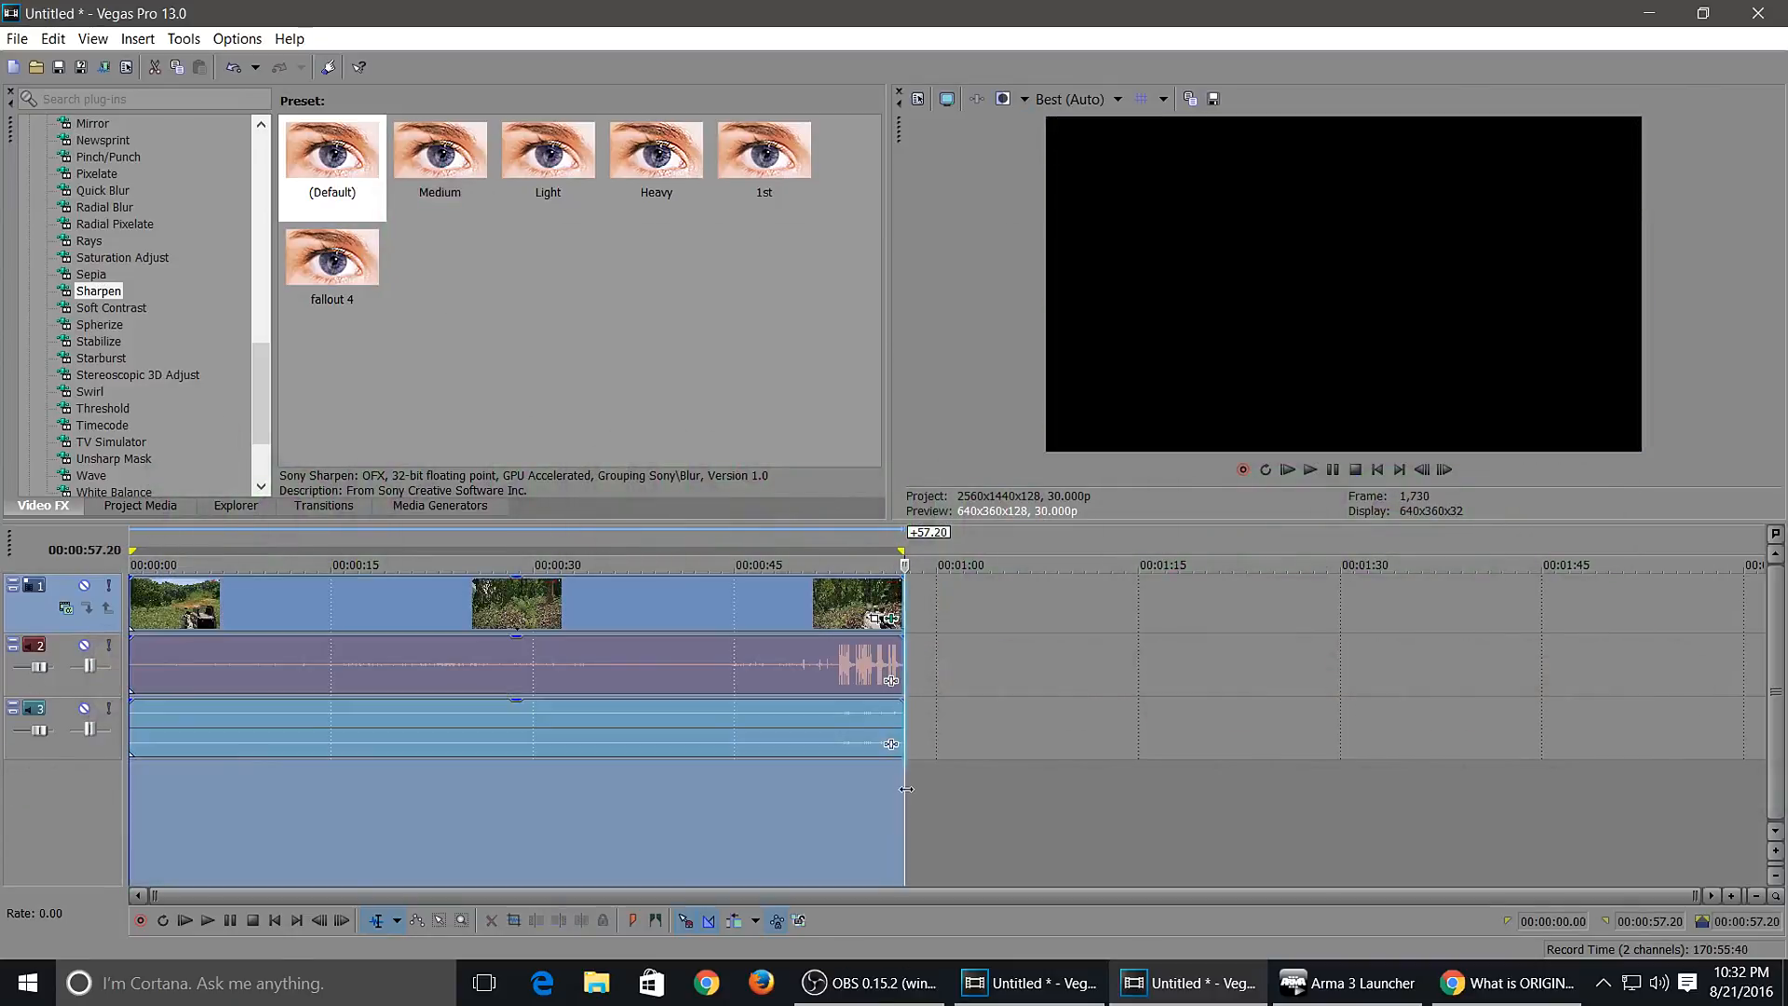
{"action": "left_click", "coordinate": [104, 68]}
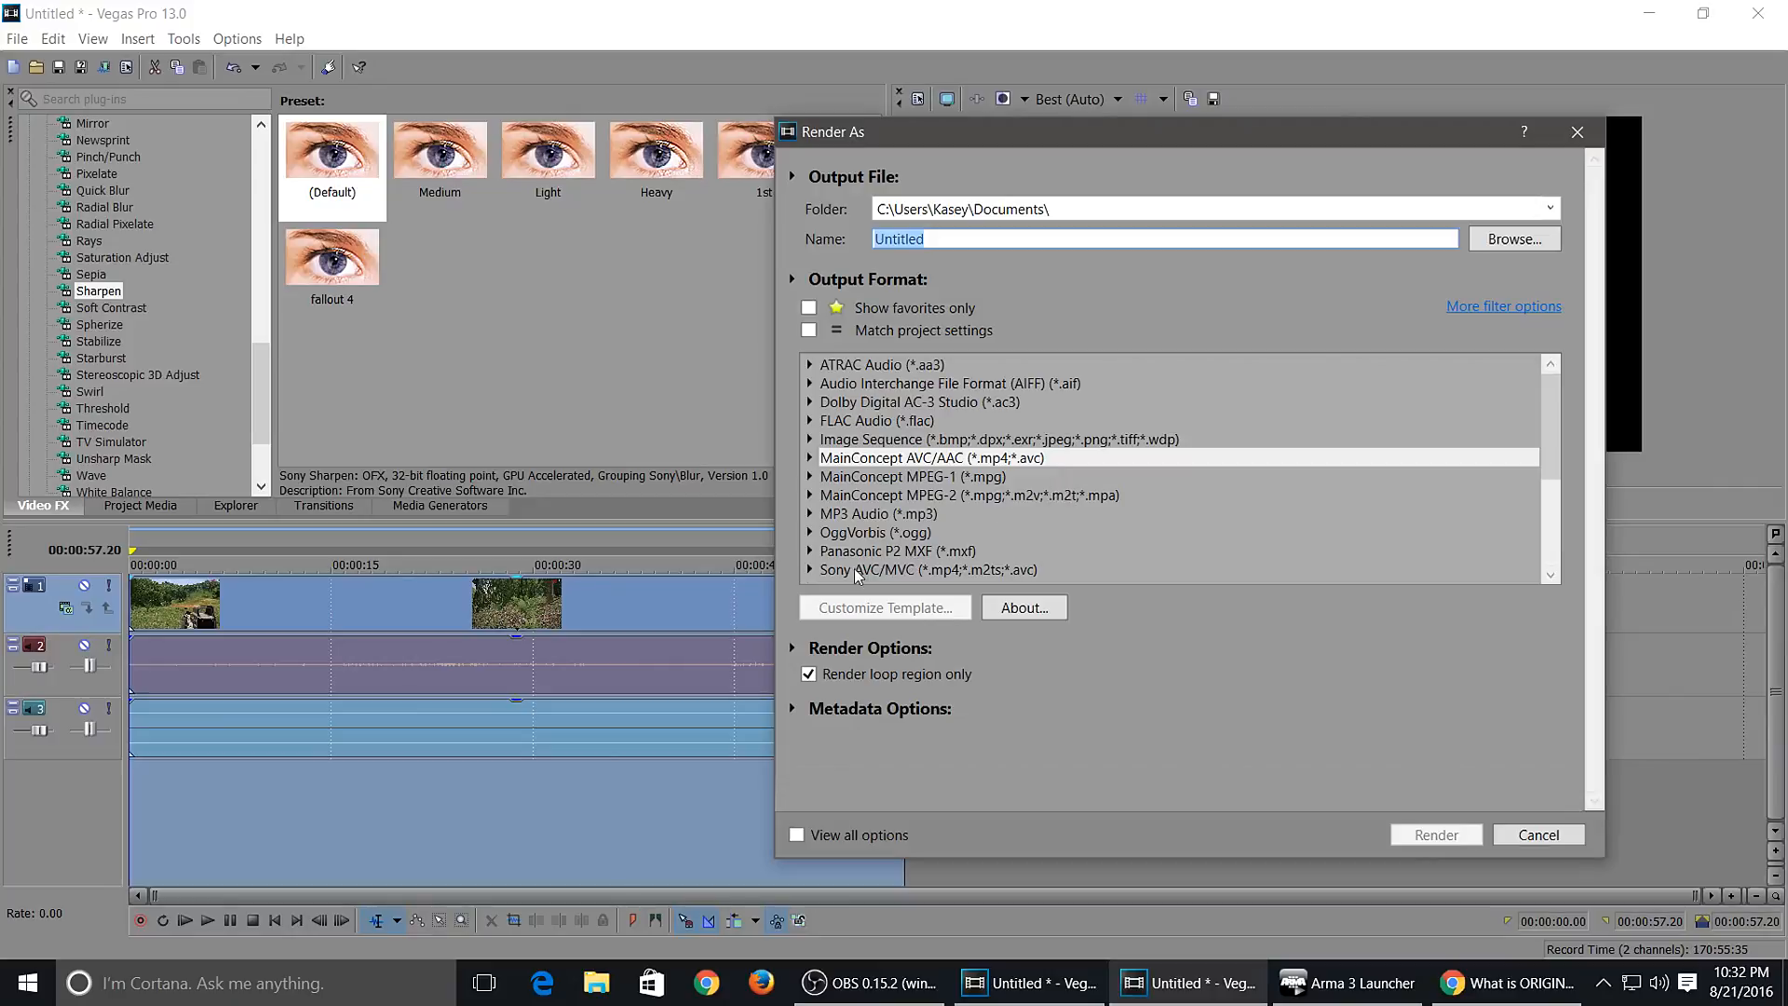
- Examine the Sony AVC/MVC render templates and the other available output formats
{"action": "left_click", "coordinate": [807, 570]}
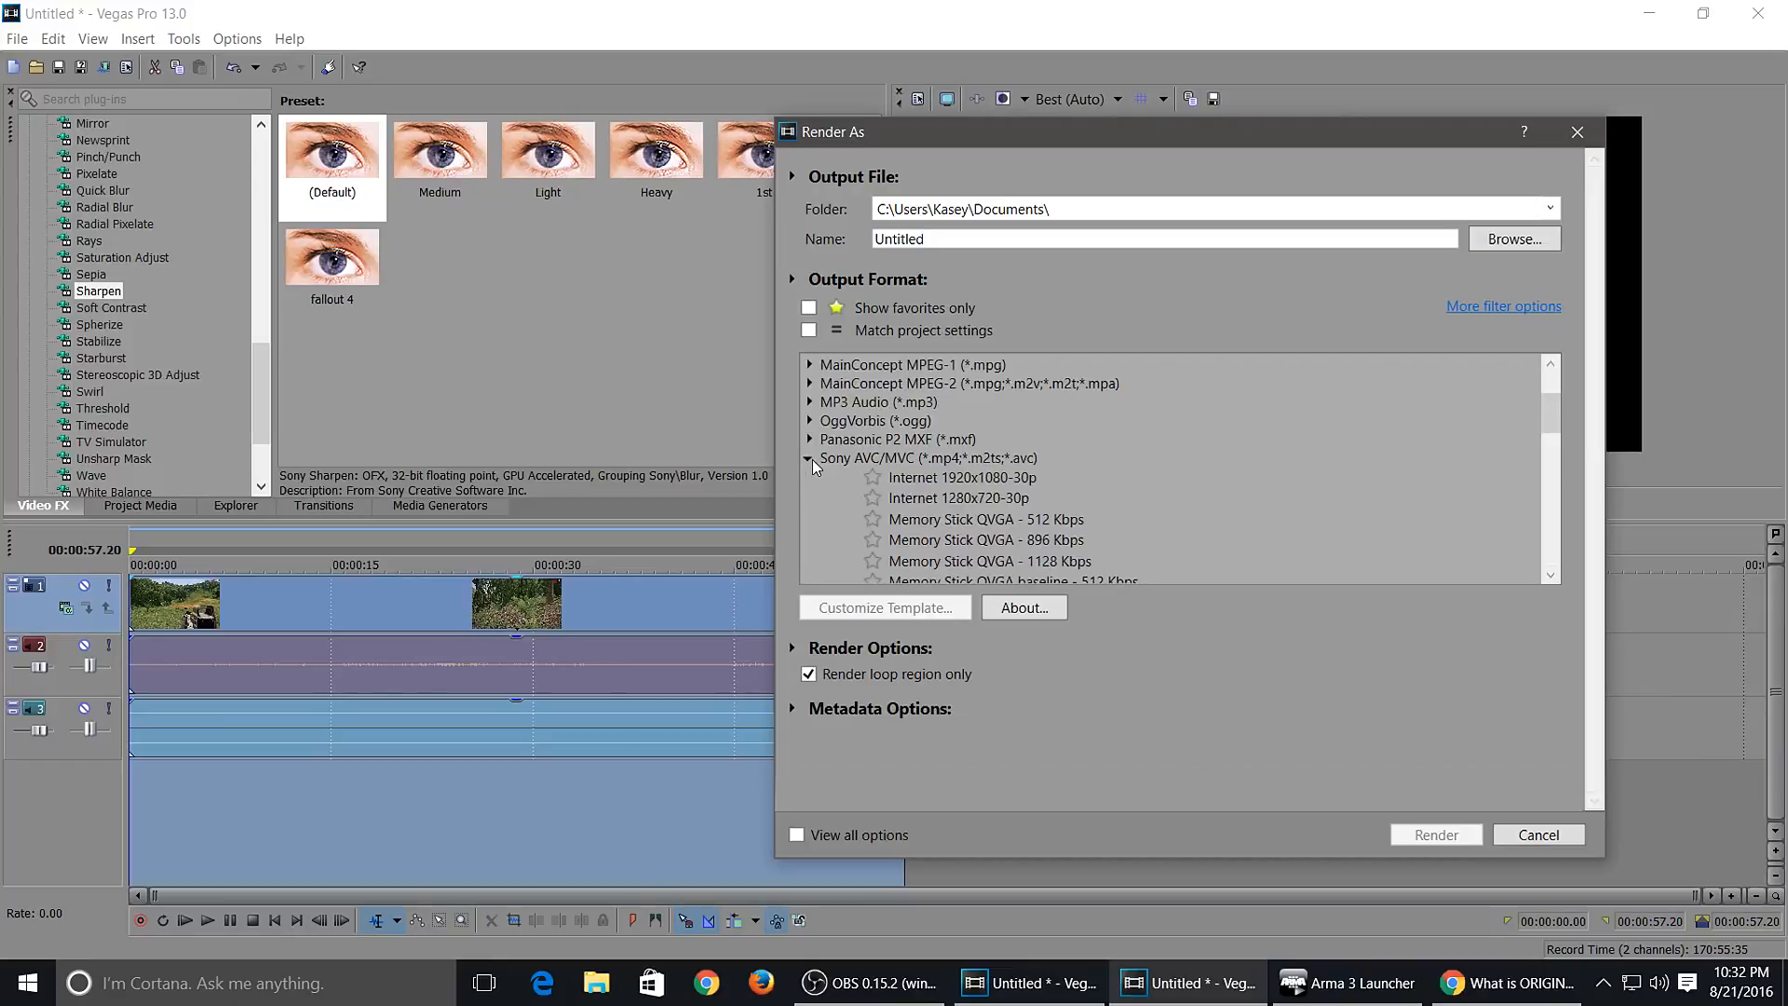
{"action": "scroll", "coordinate": [812, 466], "scroll_direction": "down", "scroll_amount": 1}
{"action": "scroll", "coordinate": [891, 458], "scroll_direction": "up", "scroll_amount": 3}
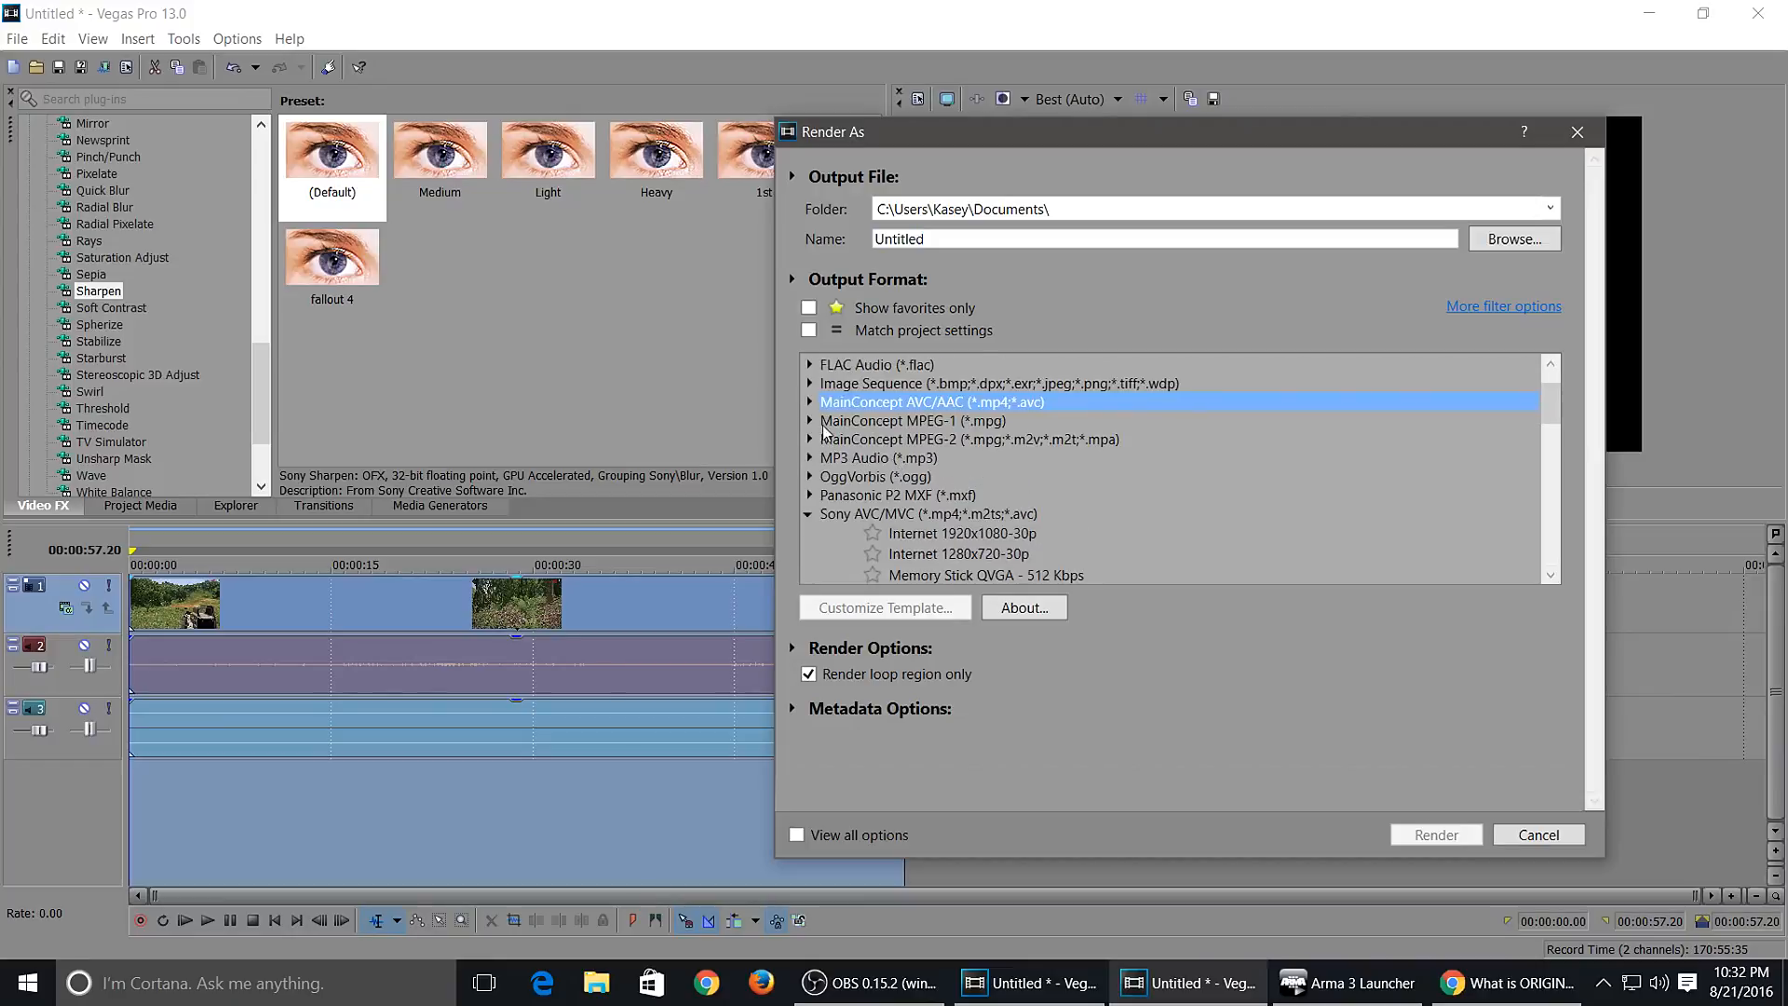
{"action": "scroll", "coordinate": [890, 461], "scroll_direction": "down", "scroll_amount": 9}
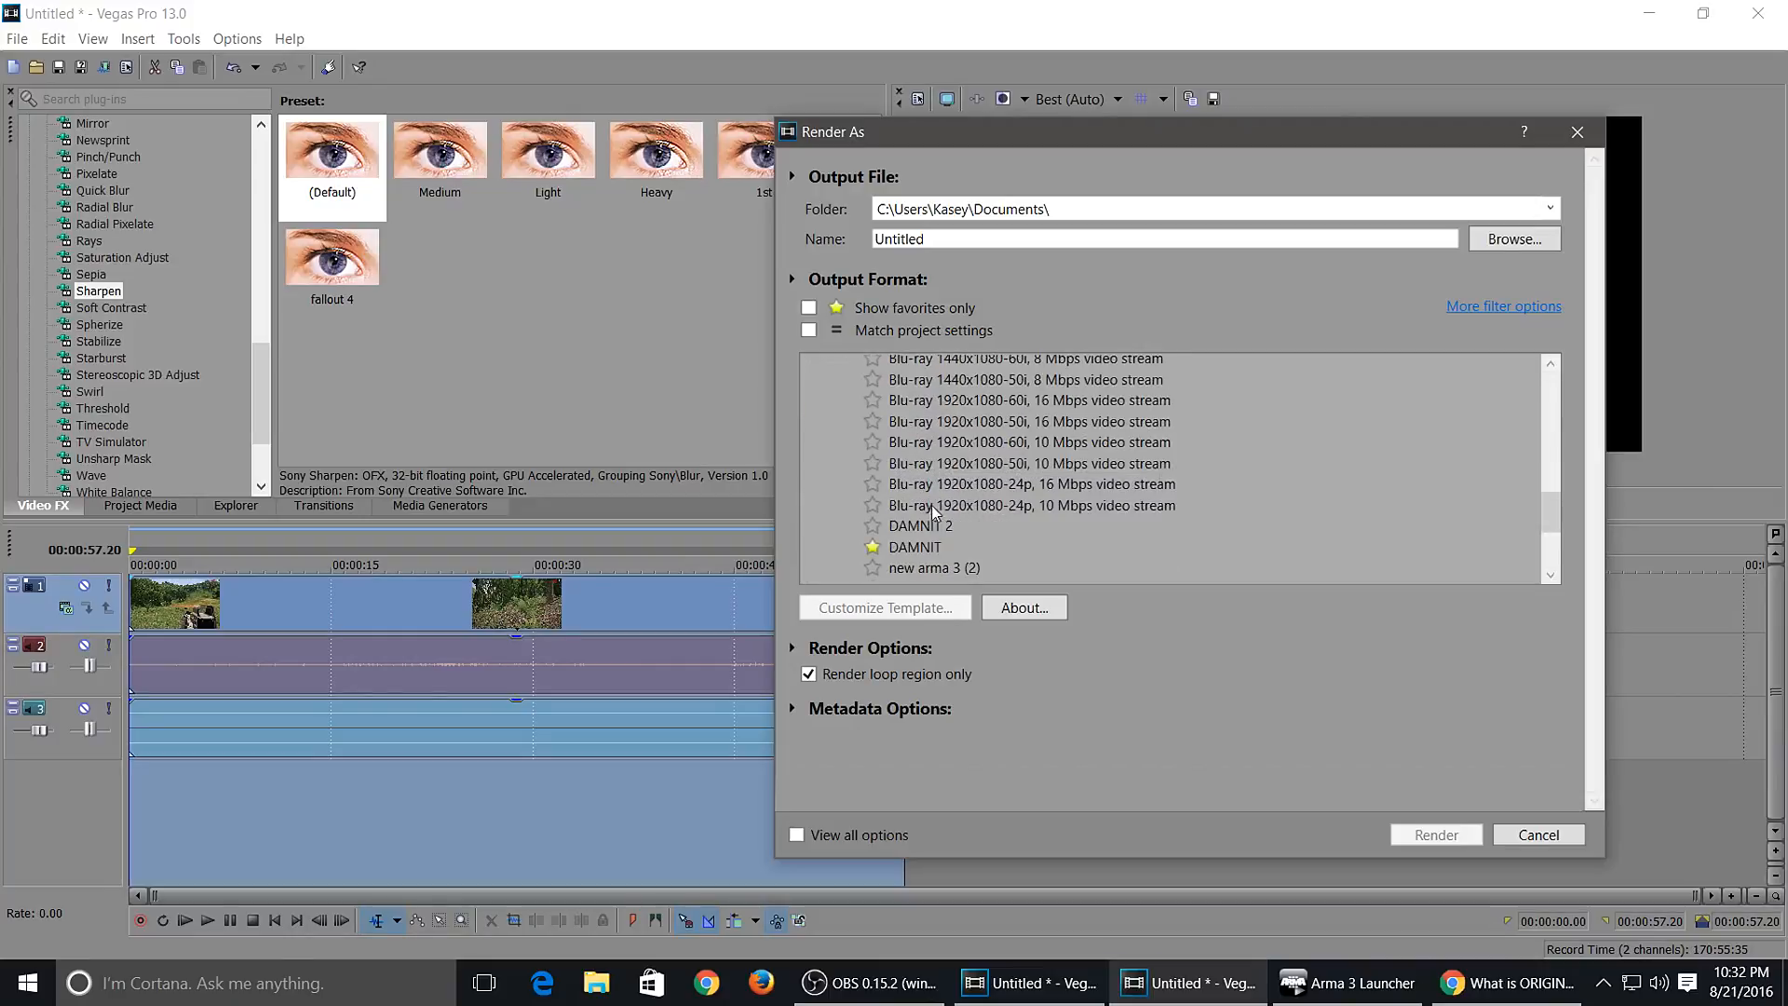
{"action": "scroll", "coordinate": [884, 484], "scroll_direction": "down", "scroll_amount": 3}
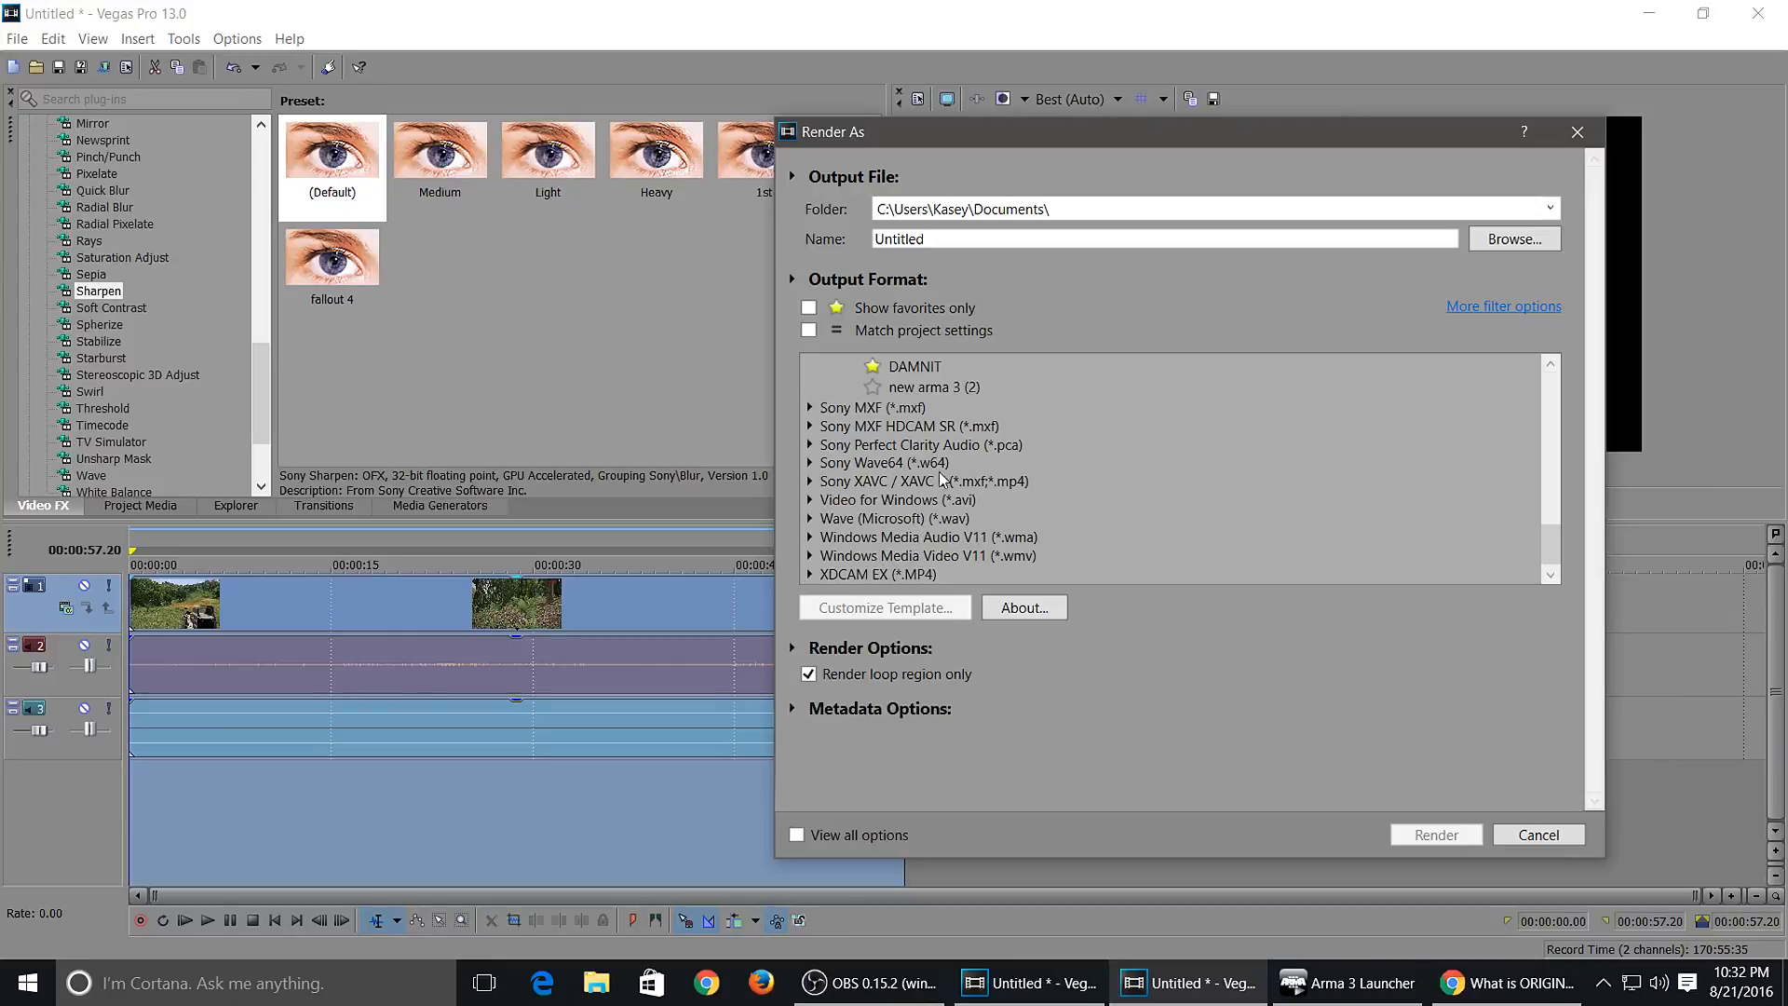
{"action": "scroll", "coordinate": [969, 477], "scroll_direction": "up", "scroll_amount": 10}
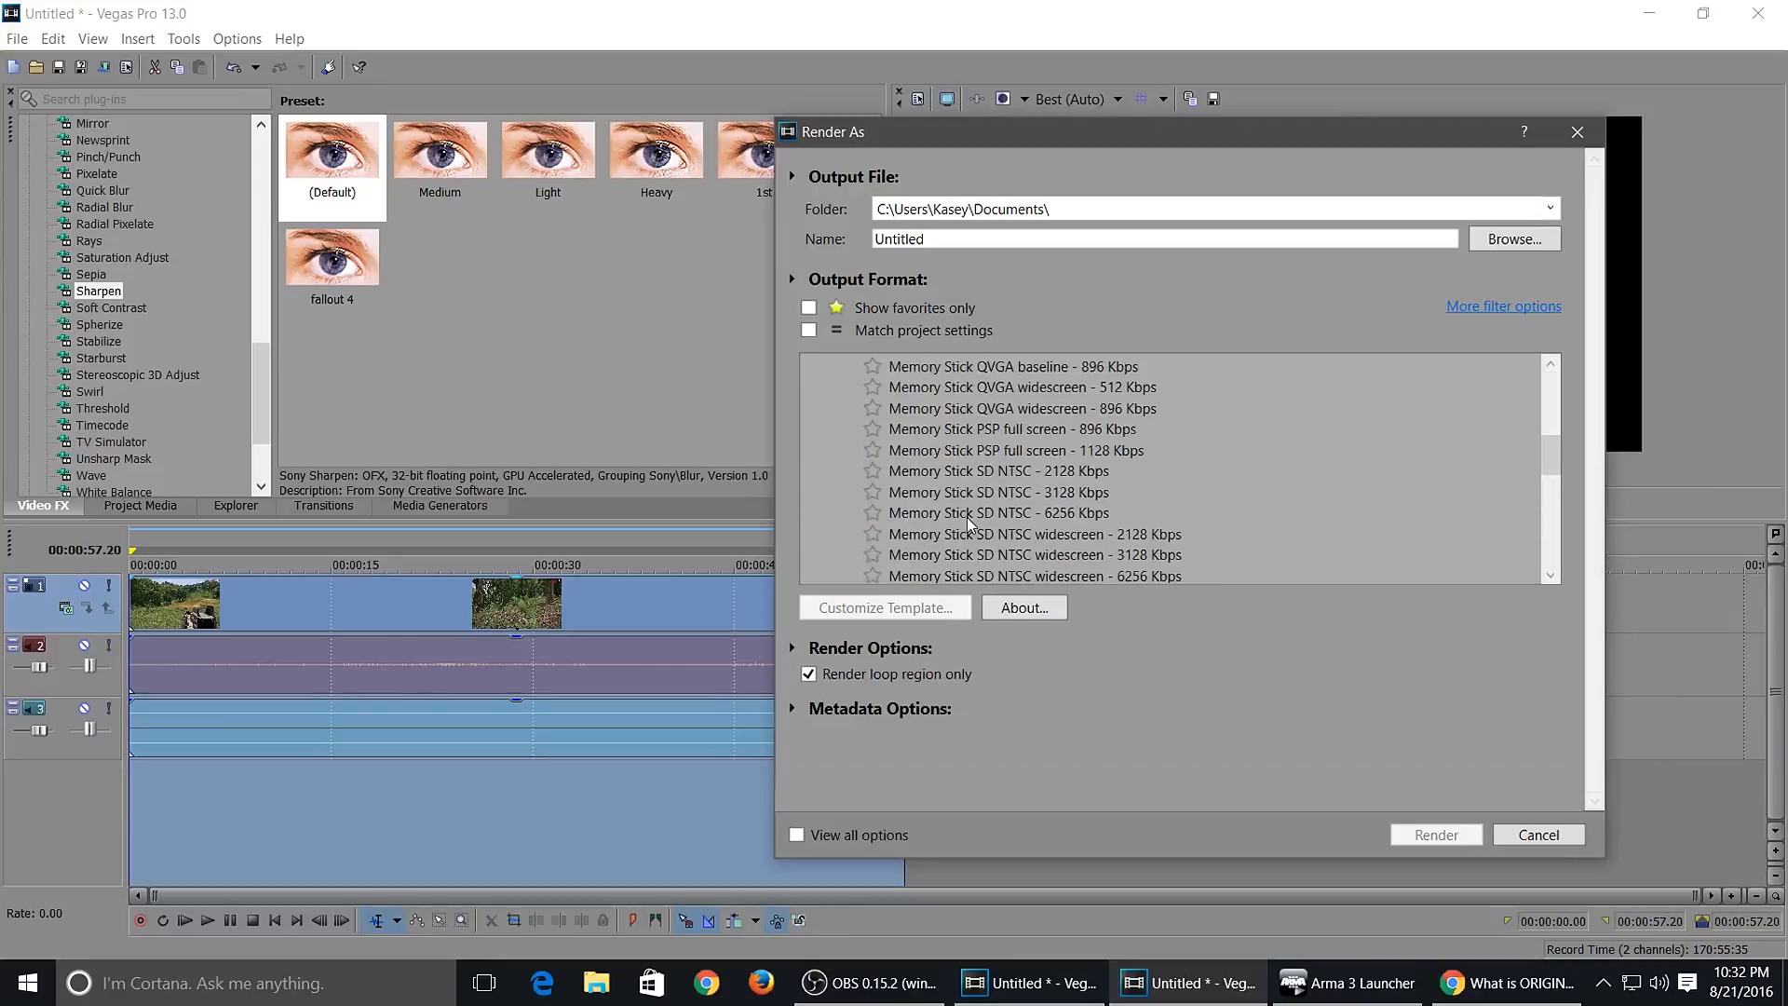
{"action": "scroll", "coordinate": [967, 517], "scroll_direction": "up", "scroll_amount": 5}
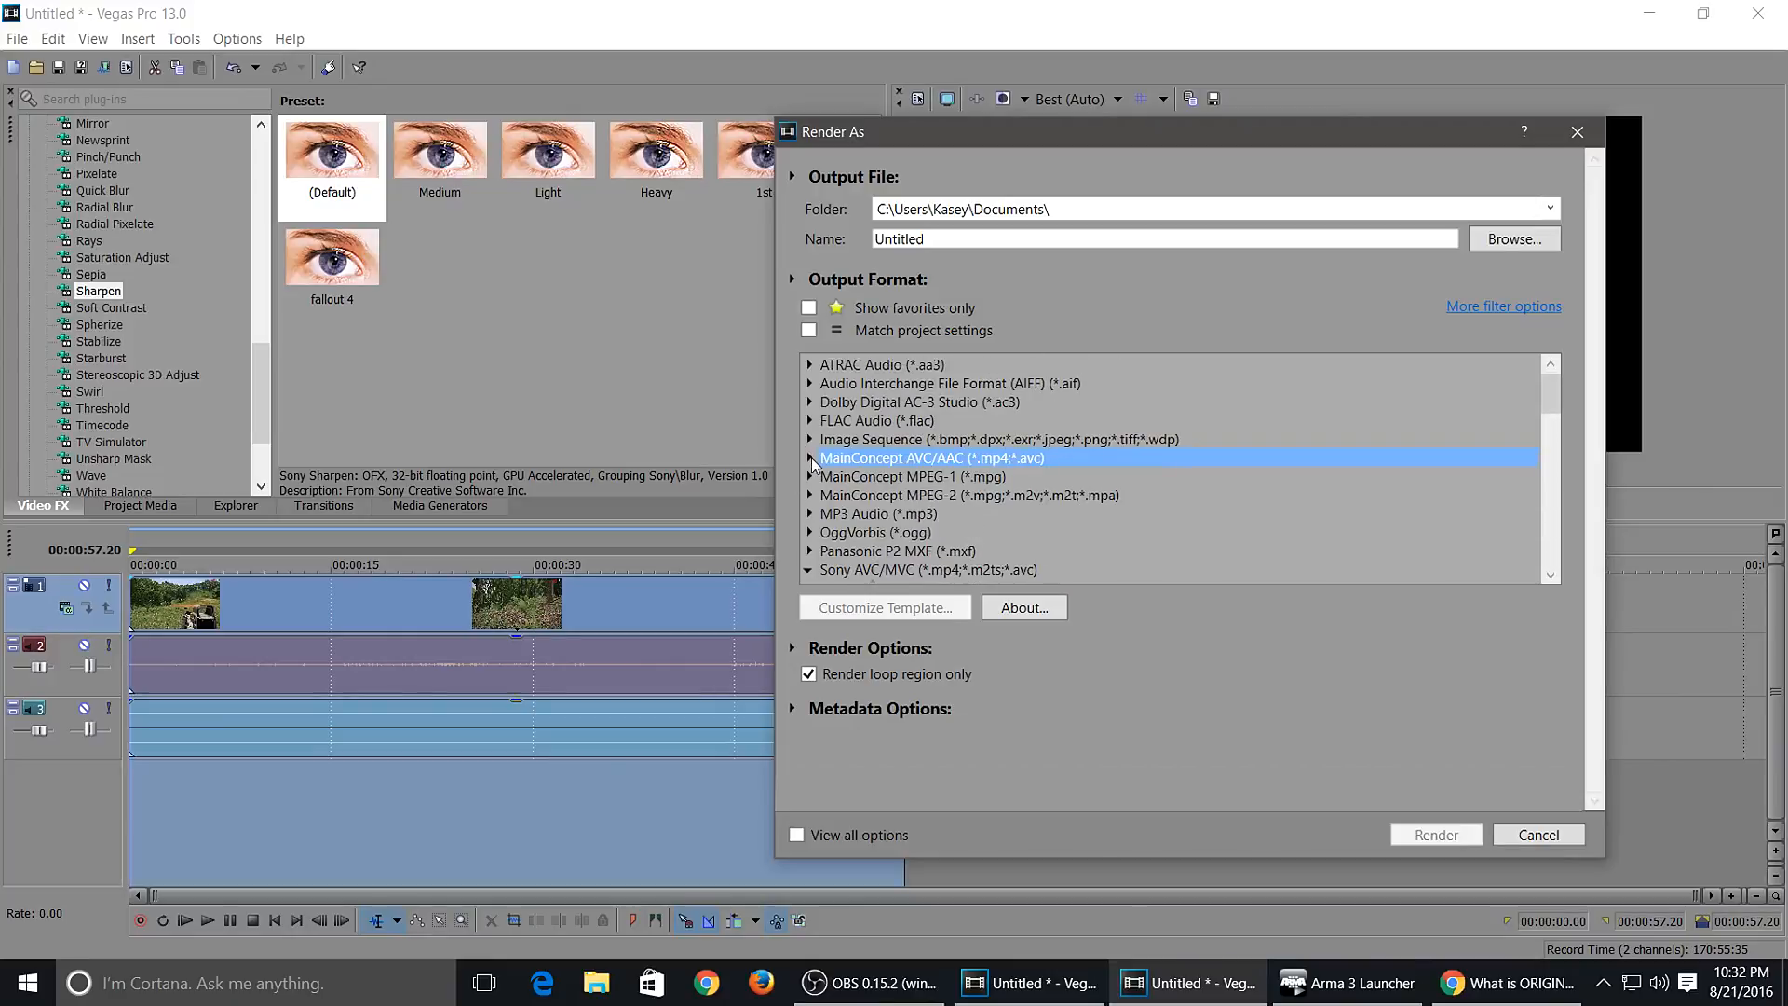
- Choose the Internet HD 1080p template of the MainConcept AVC/AAC format for the render
{"action": "left_click", "coordinate": [809, 456]}
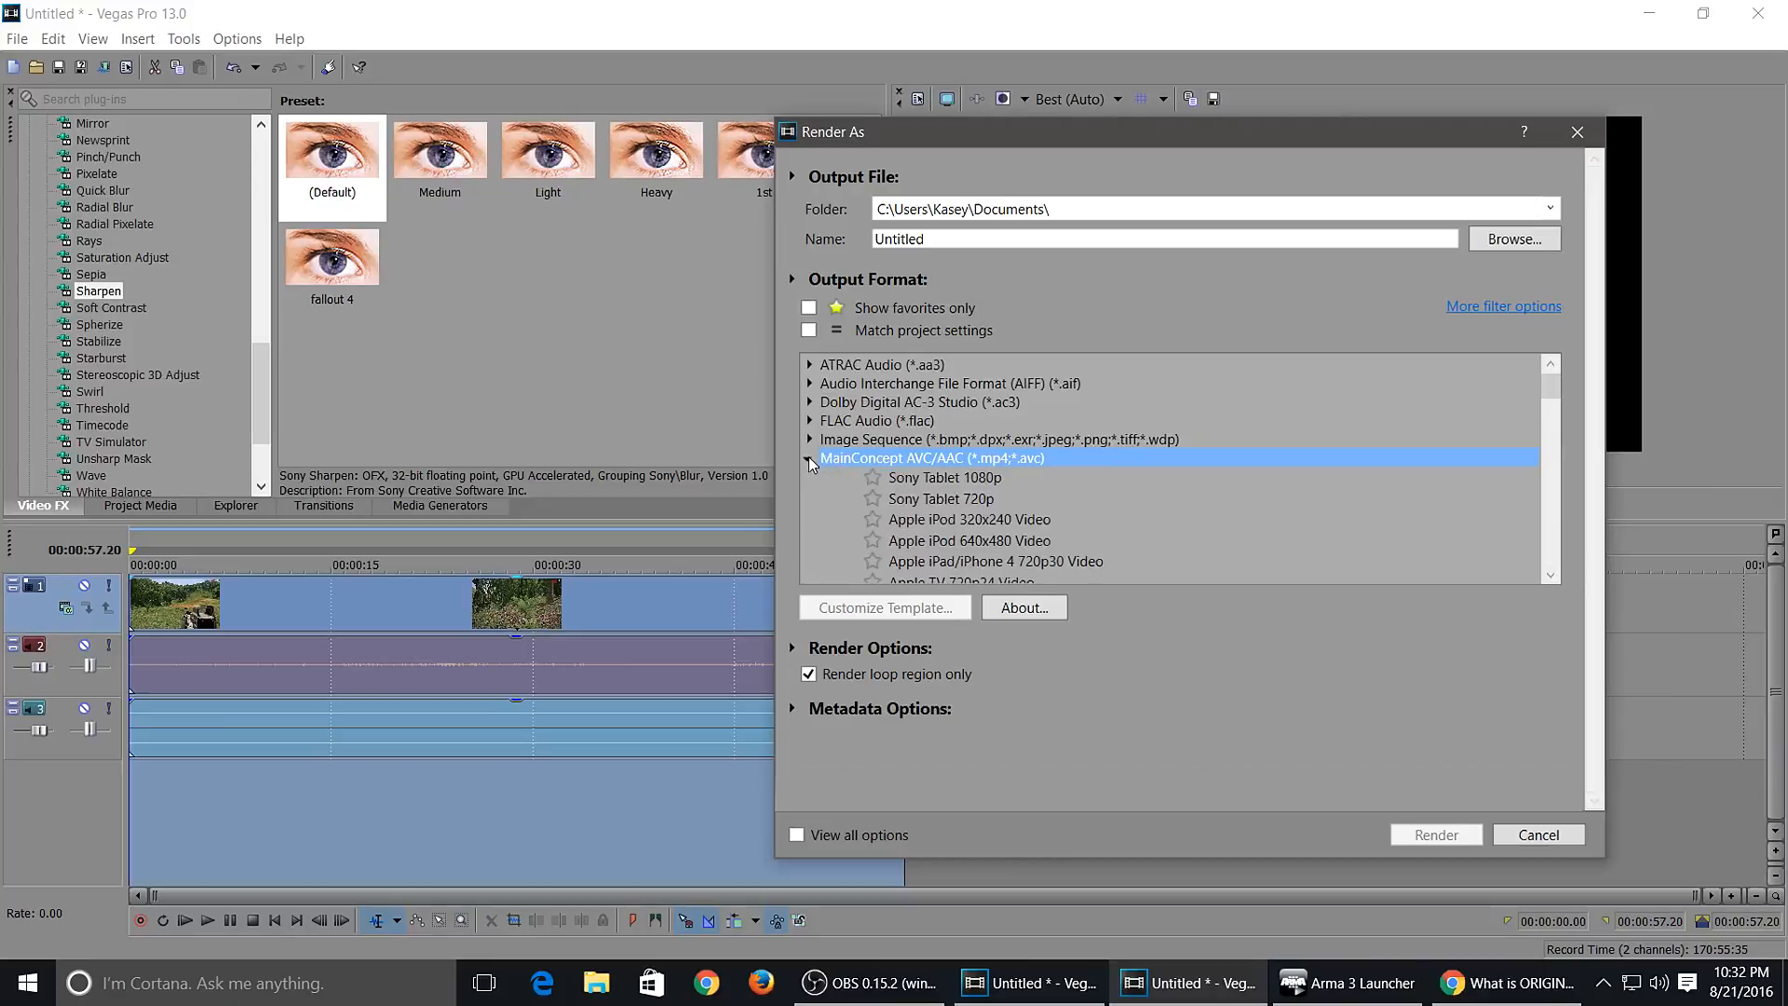
{"action": "scroll", "coordinate": [910, 483], "scroll_direction": "down", "scroll_amount": 4}
{"action": "scroll", "coordinate": [911, 483], "scroll_direction": "up", "scroll_amount": 4}
{"action": "scroll", "coordinate": [948, 520], "scroll_direction": "down", "scroll_amount": 4}
{"action": "left_click", "coordinate": [918, 458]}
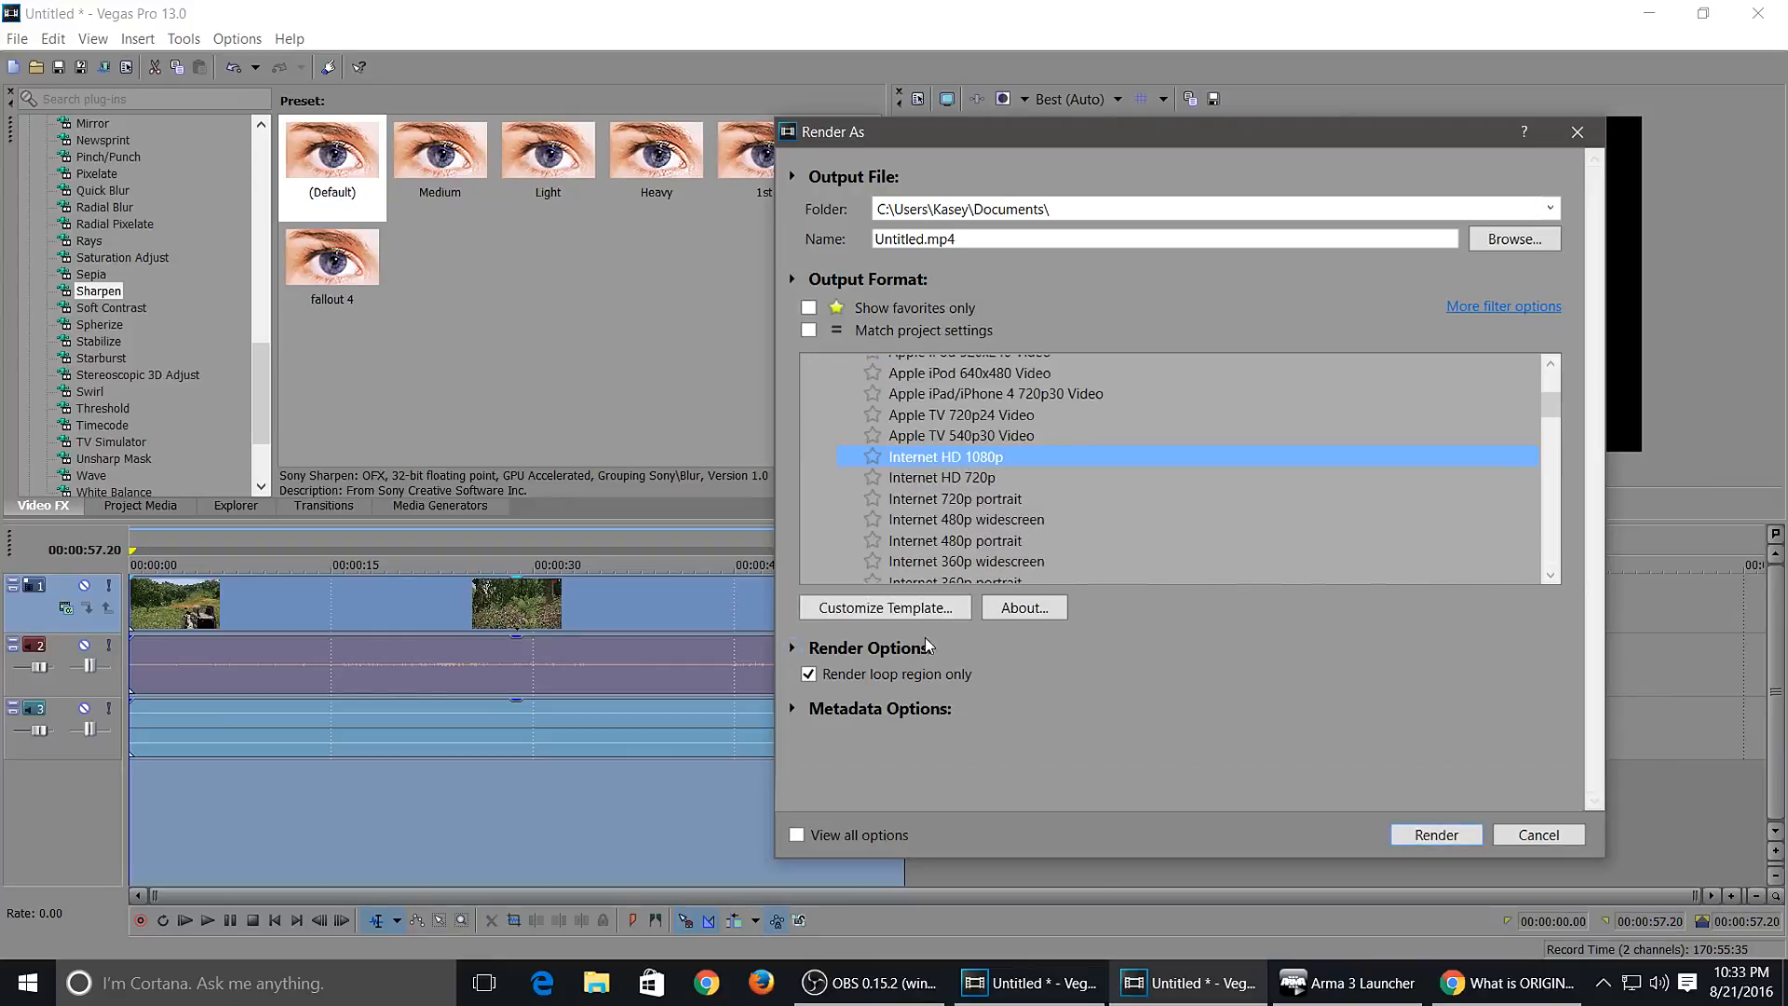
- Customize the Internet HD 1080p template with a custom frame size of 2048 by 1152
{"action": "left_click", "coordinate": [886, 608]}
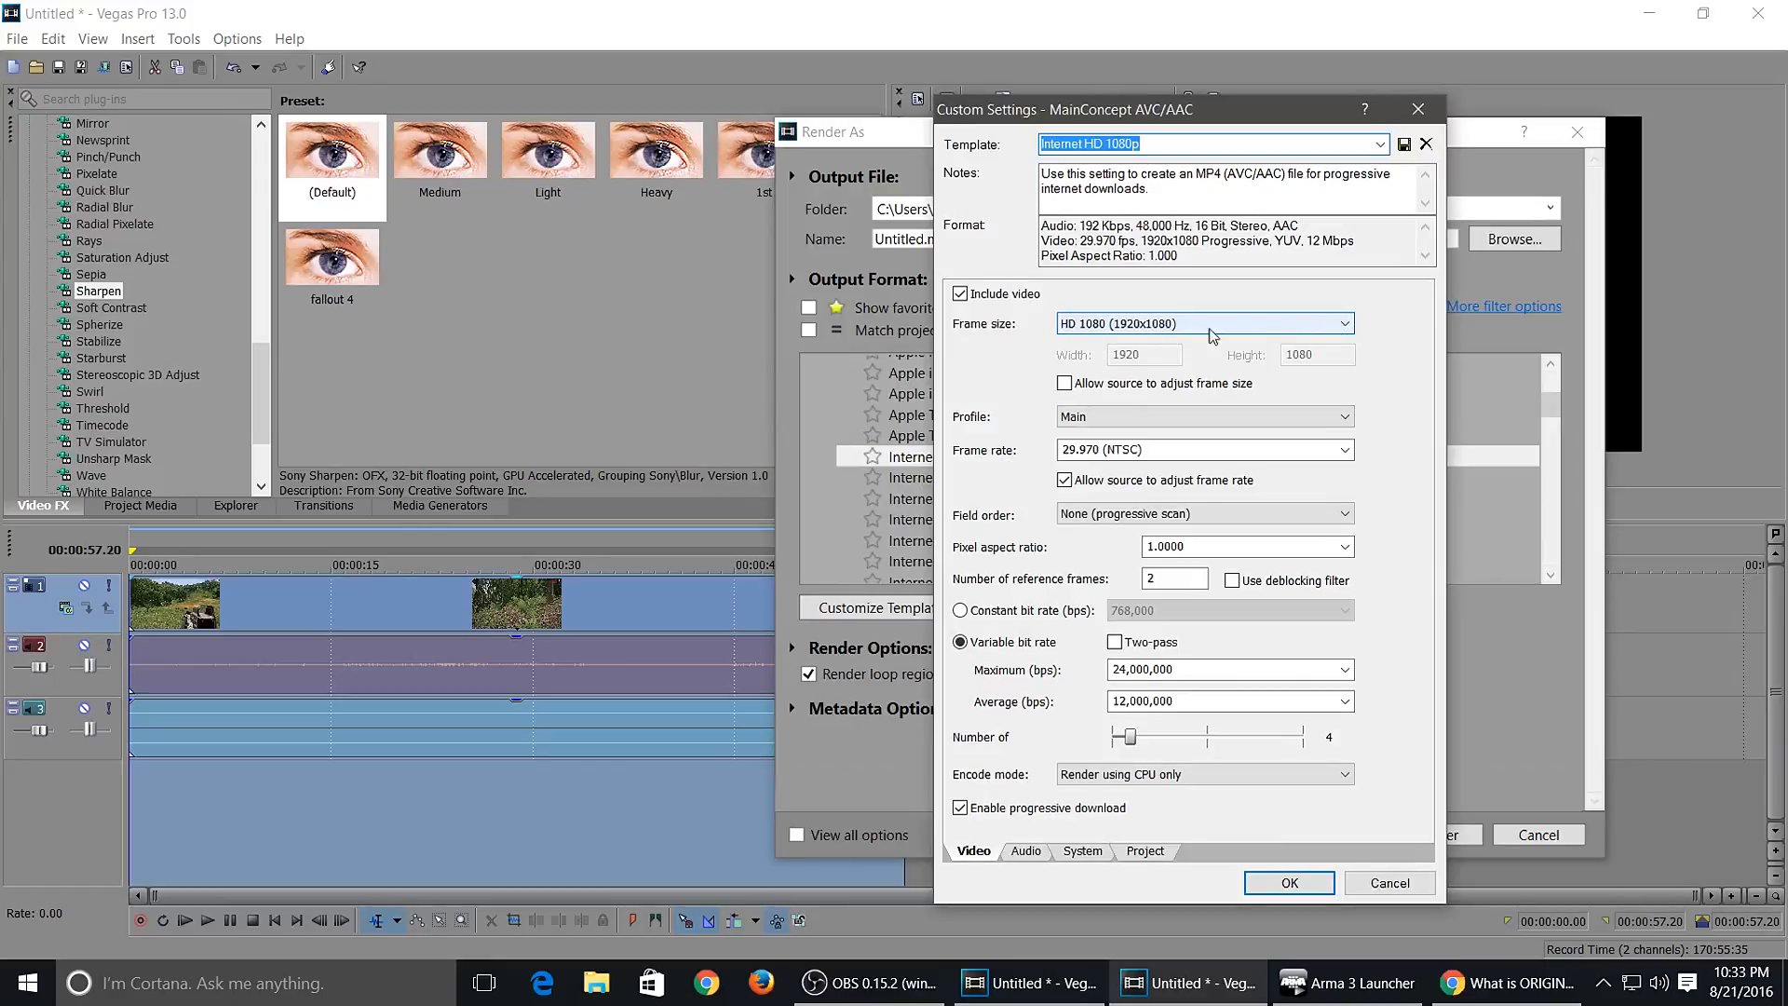
{"action": "left_click", "coordinate": [1347, 325]}
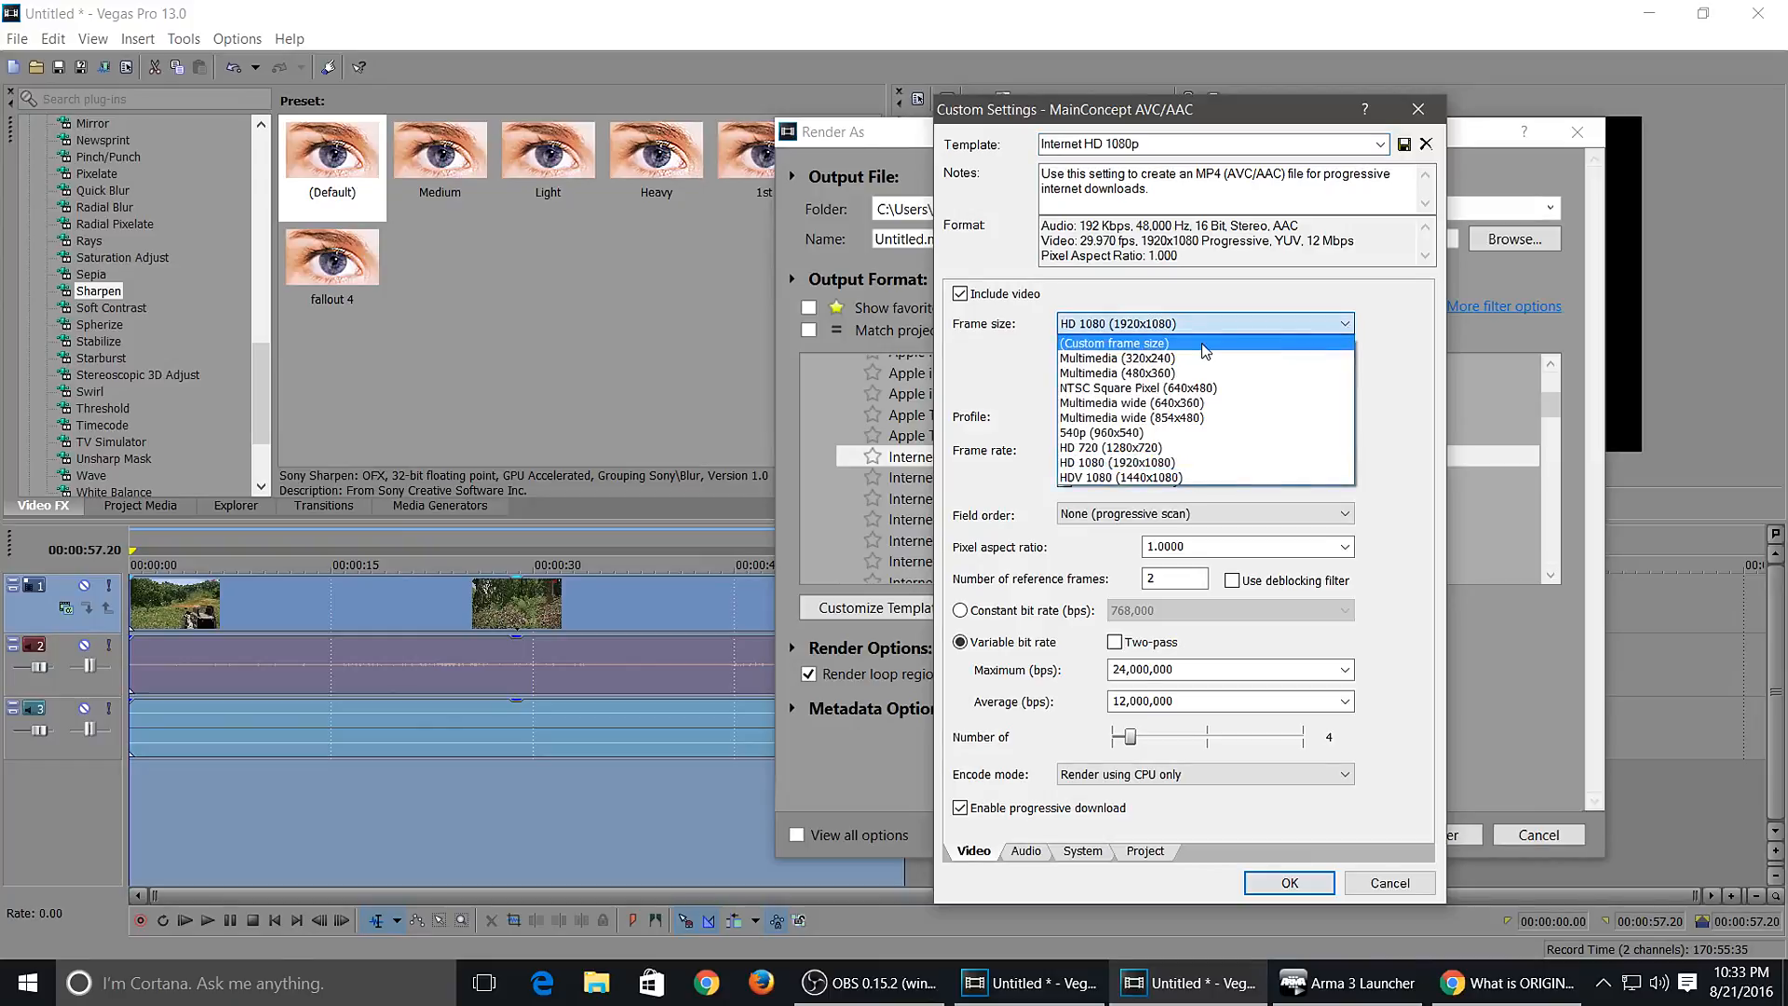
{"action": "left_click", "coordinate": [1206, 350]}
{"action": "double_click", "coordinate": [1152, 357]}
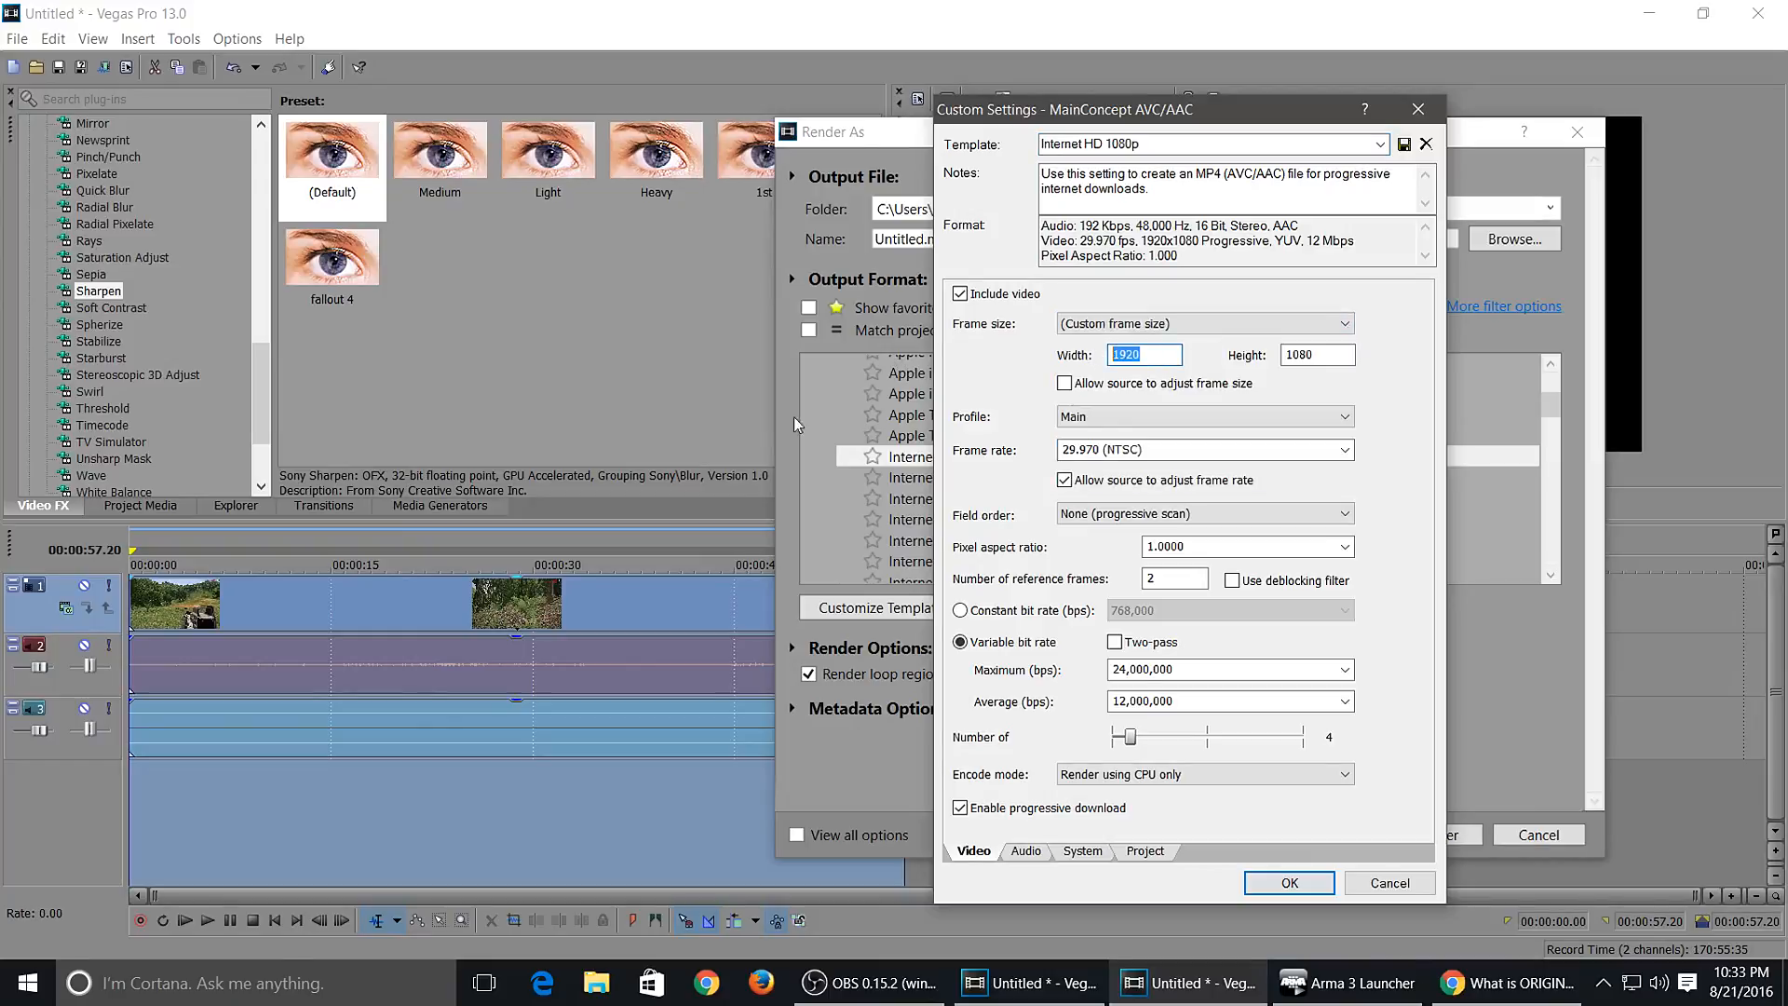
{"action": "type", "text": "2048"}
{"action": "left_click_drag", "start_coordinate": [1339, 353], "coordinate": [1138, 416]}
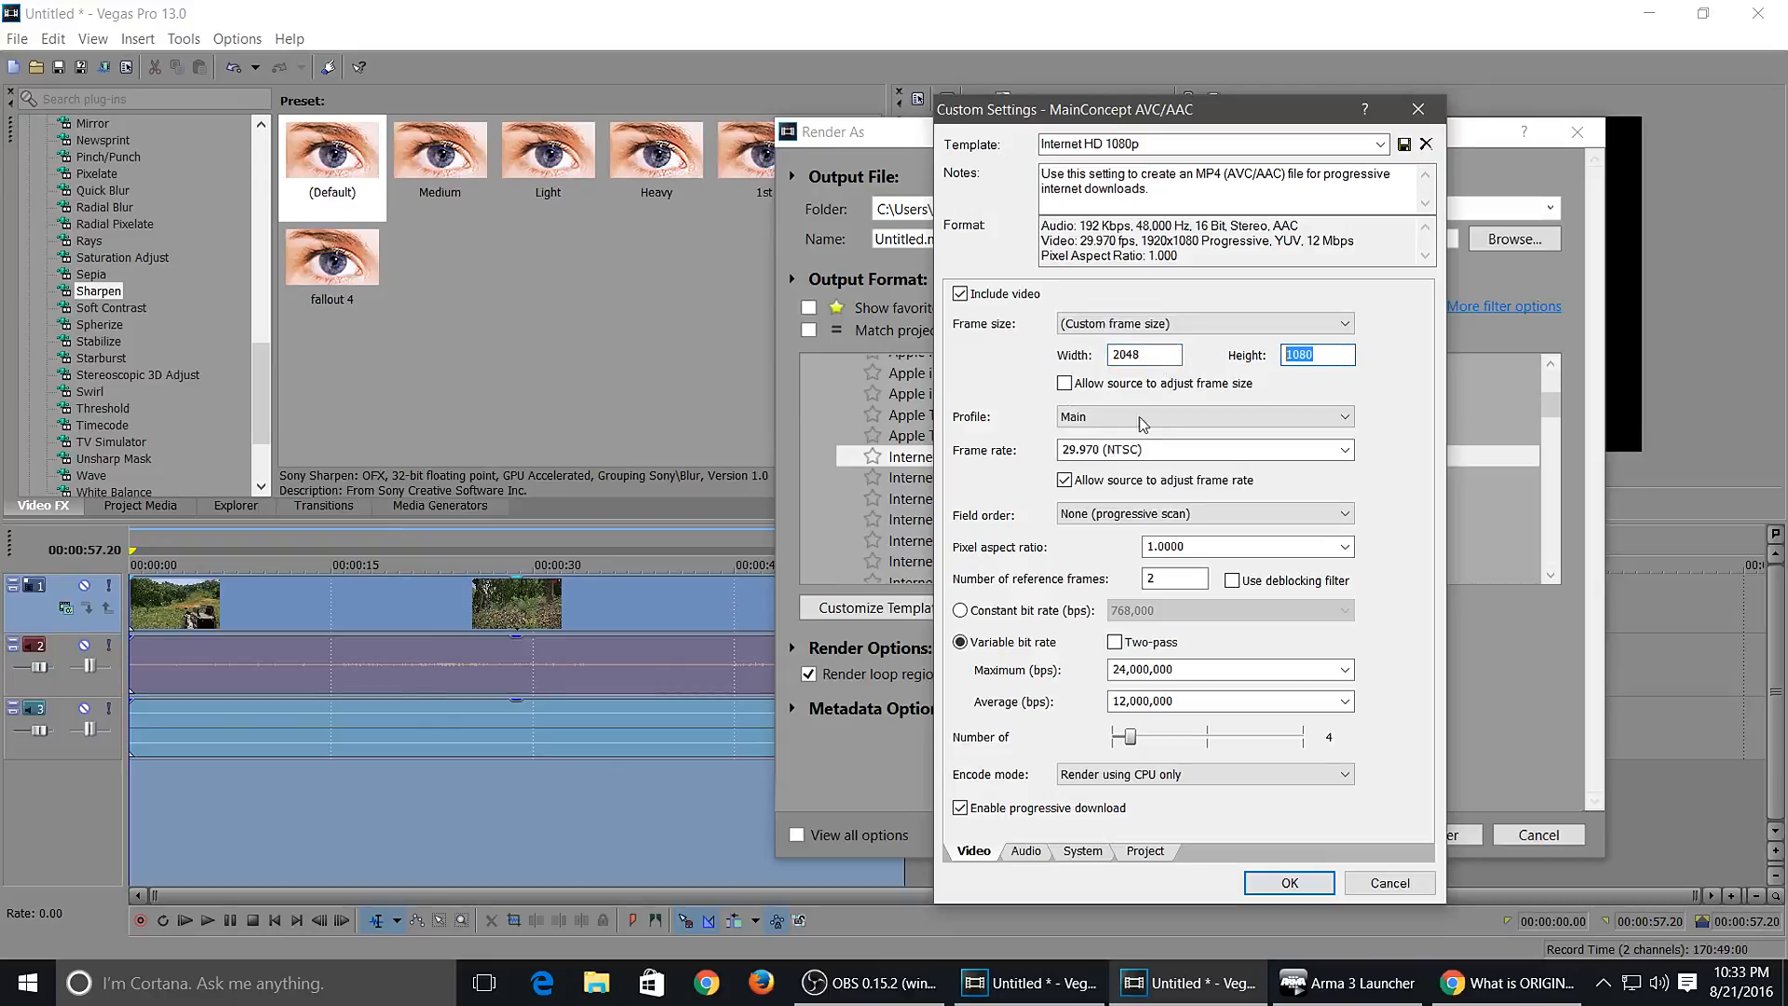
{"action": "key", "text": "BackSpace"}
{"action": "type", "text": "1152"}
- Set the render template's profile to High
{"action": "left_click", "coordinate": [1224, 421]}
{"action": "left_click", "coordinate": [1108, 465]}
{"action": "left_click", "coordinate": [1108, 416]}
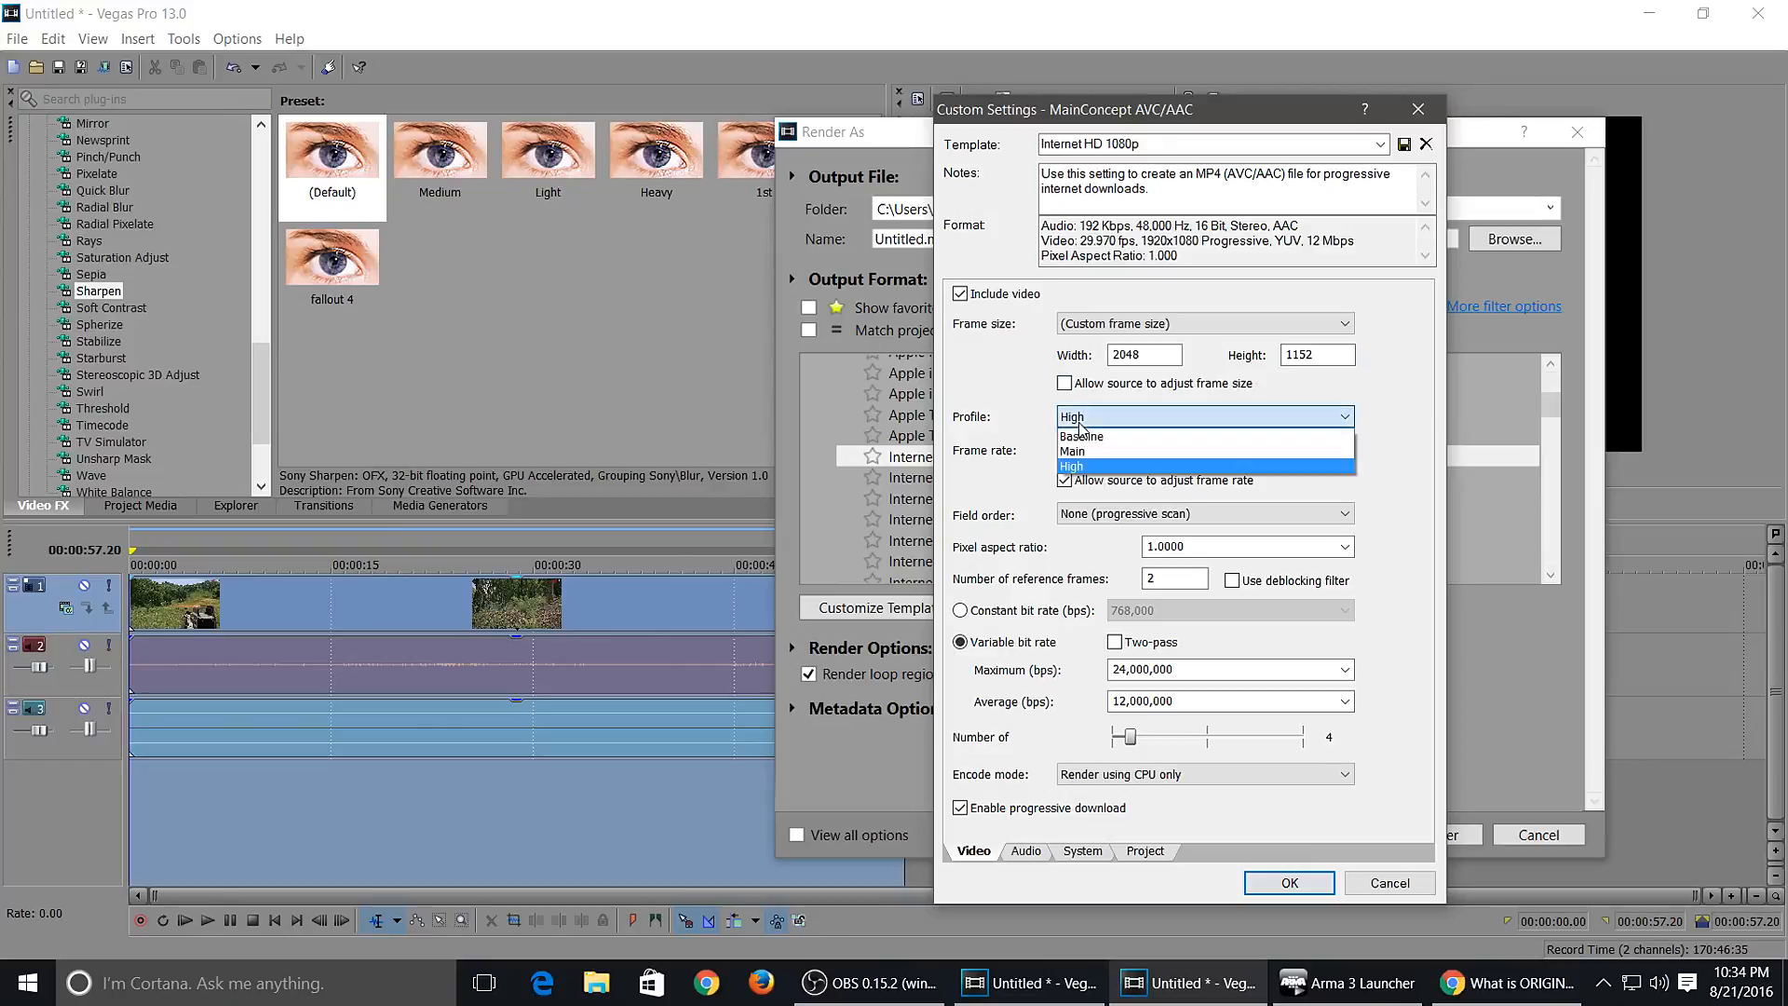
{"action": "left_click", "coordinate": [1078, 466]}
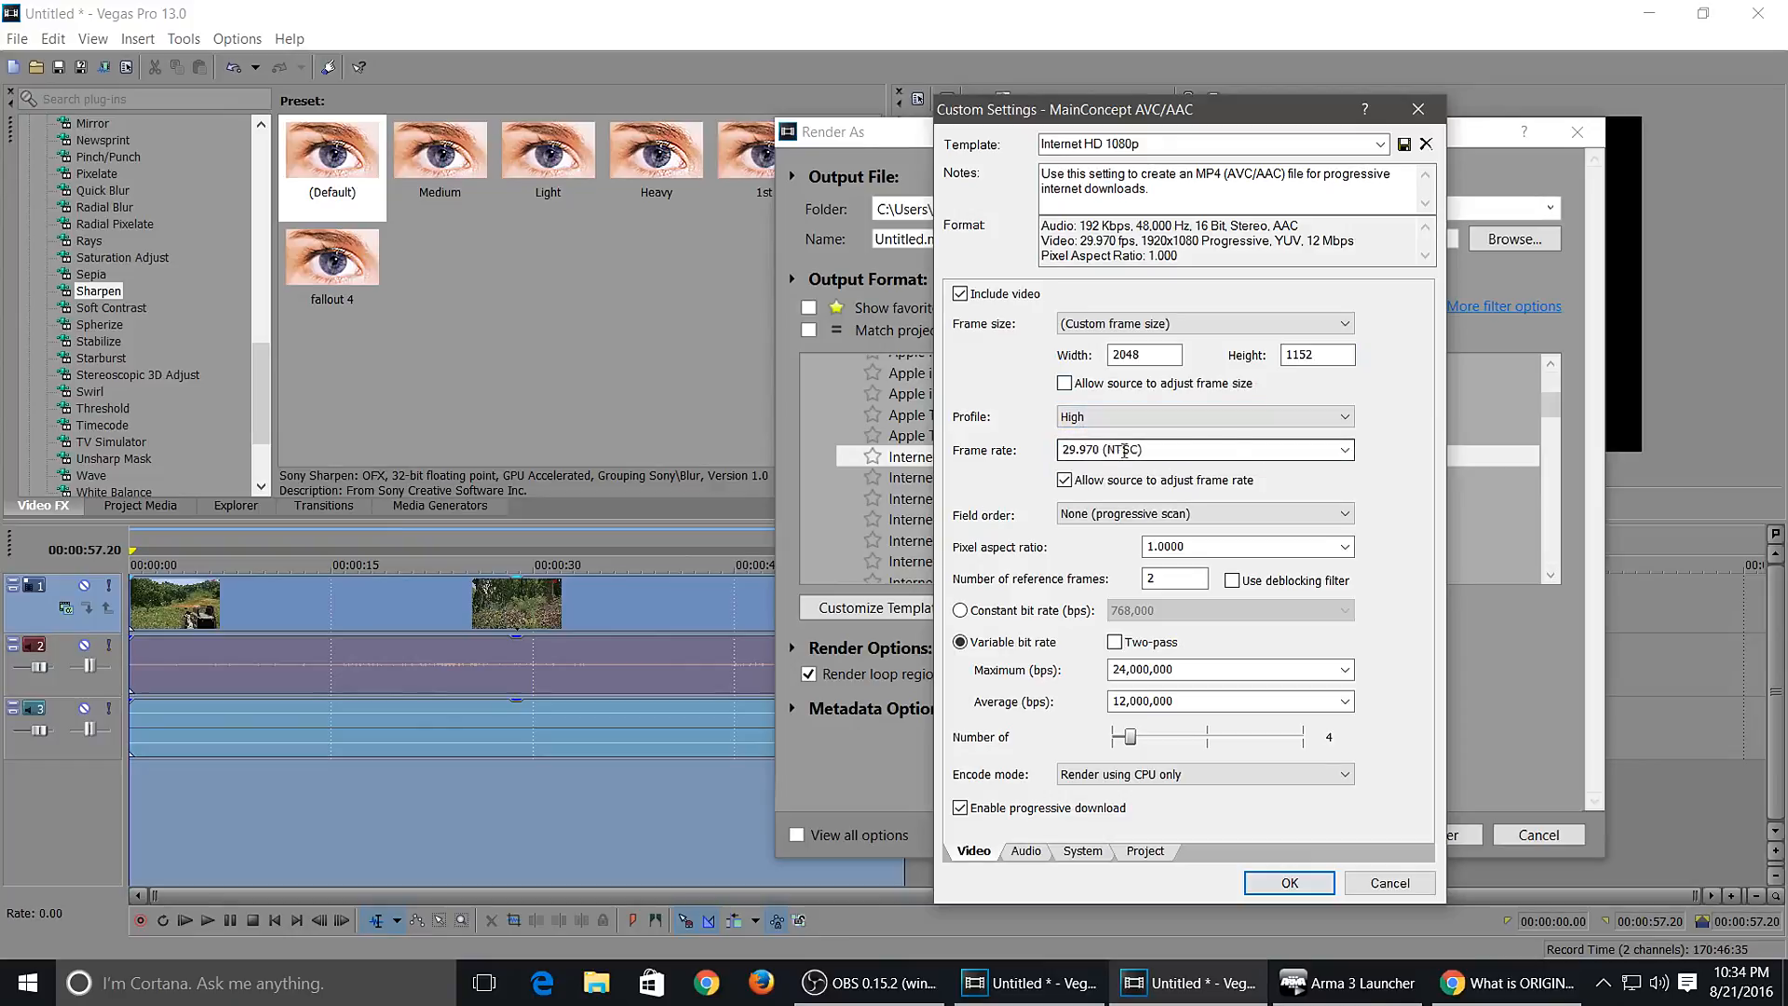
- Enter a custom frame rate of 60 for the render template
{"action": "left_click", "coordinate": [1343, 450]}
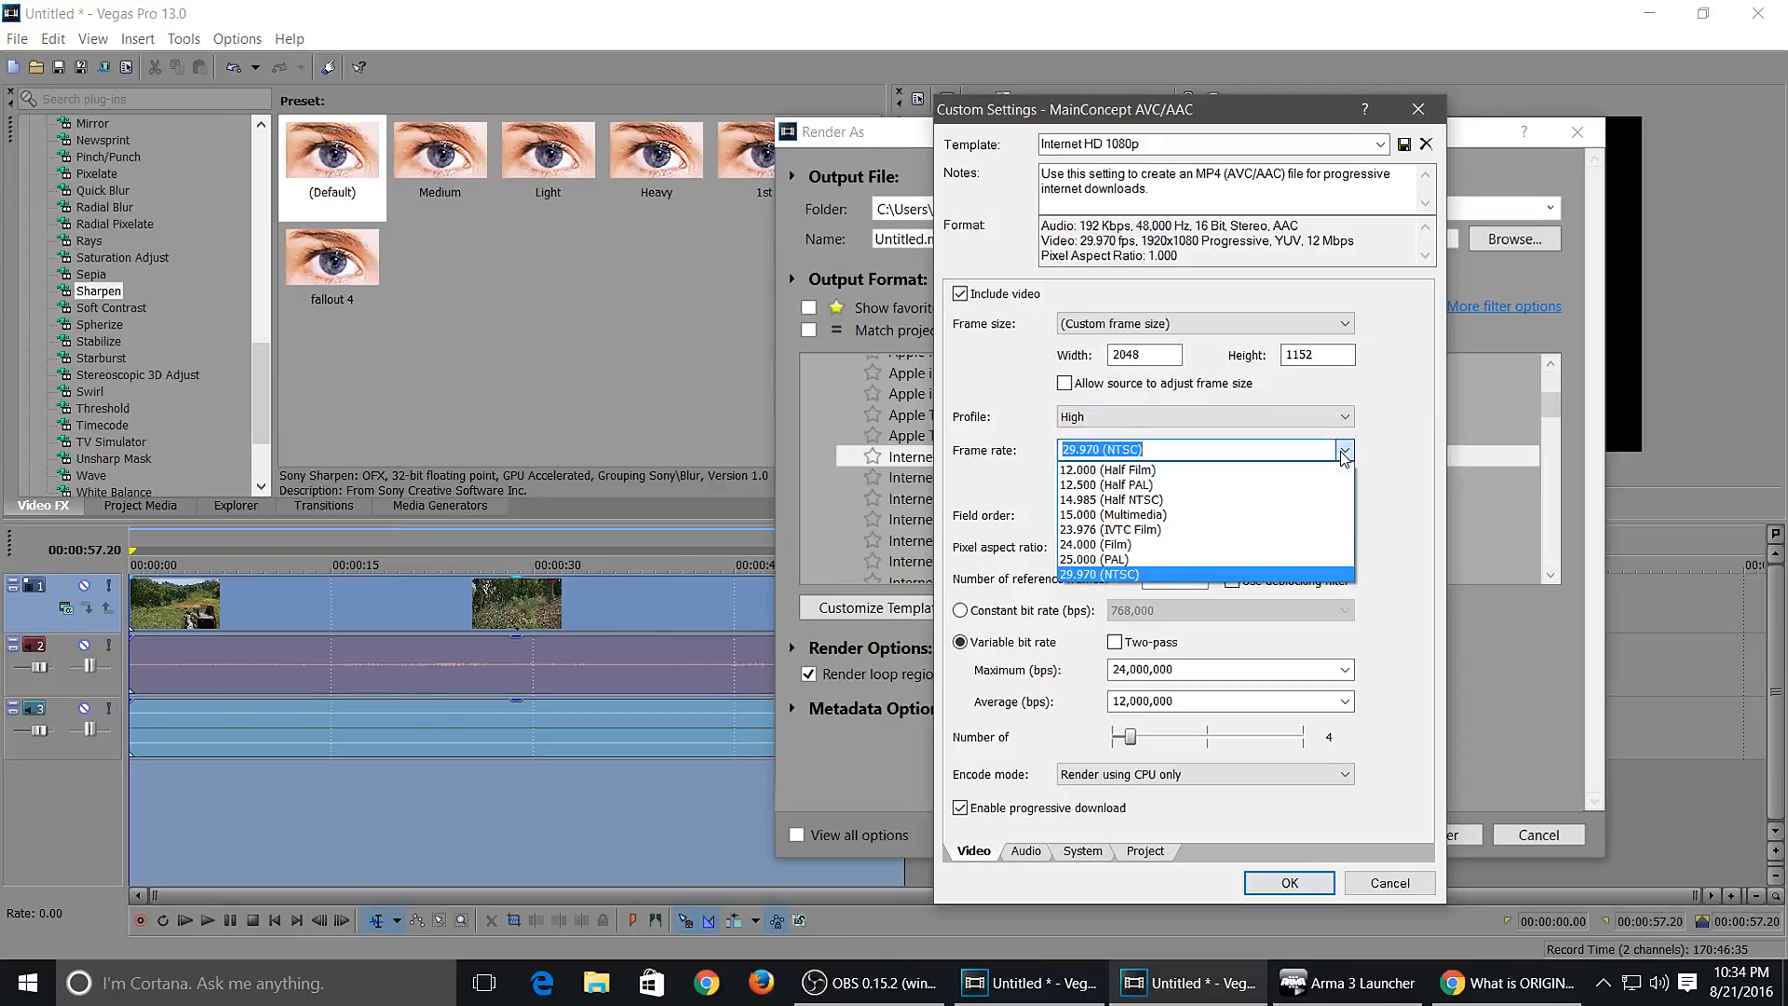
{"action": "left_click", "coordinate": [1343, 452]}
{"action": "left_click", "coordinate": [1344, 452]}
{"action": "left_click", "coordinate": [1392, 482]}
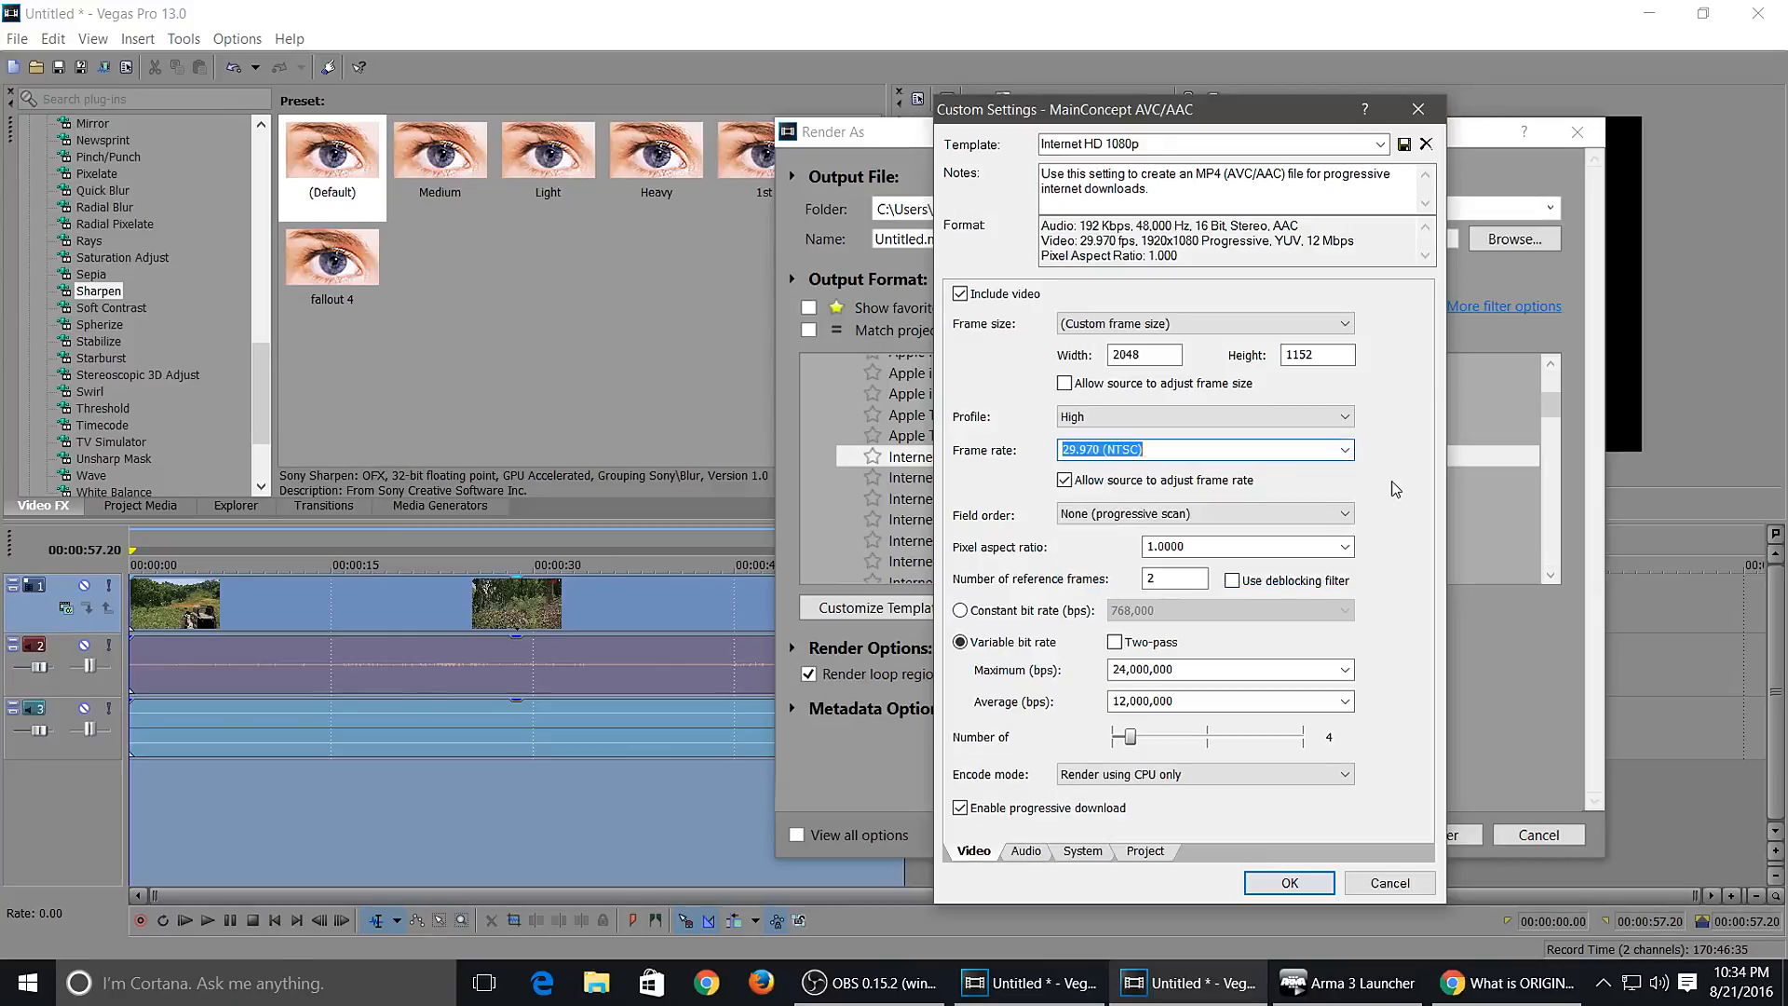
{"action": "key", "text": "BackSpace"}
{"action": "left_click", "coordinate": [1315, 515]}
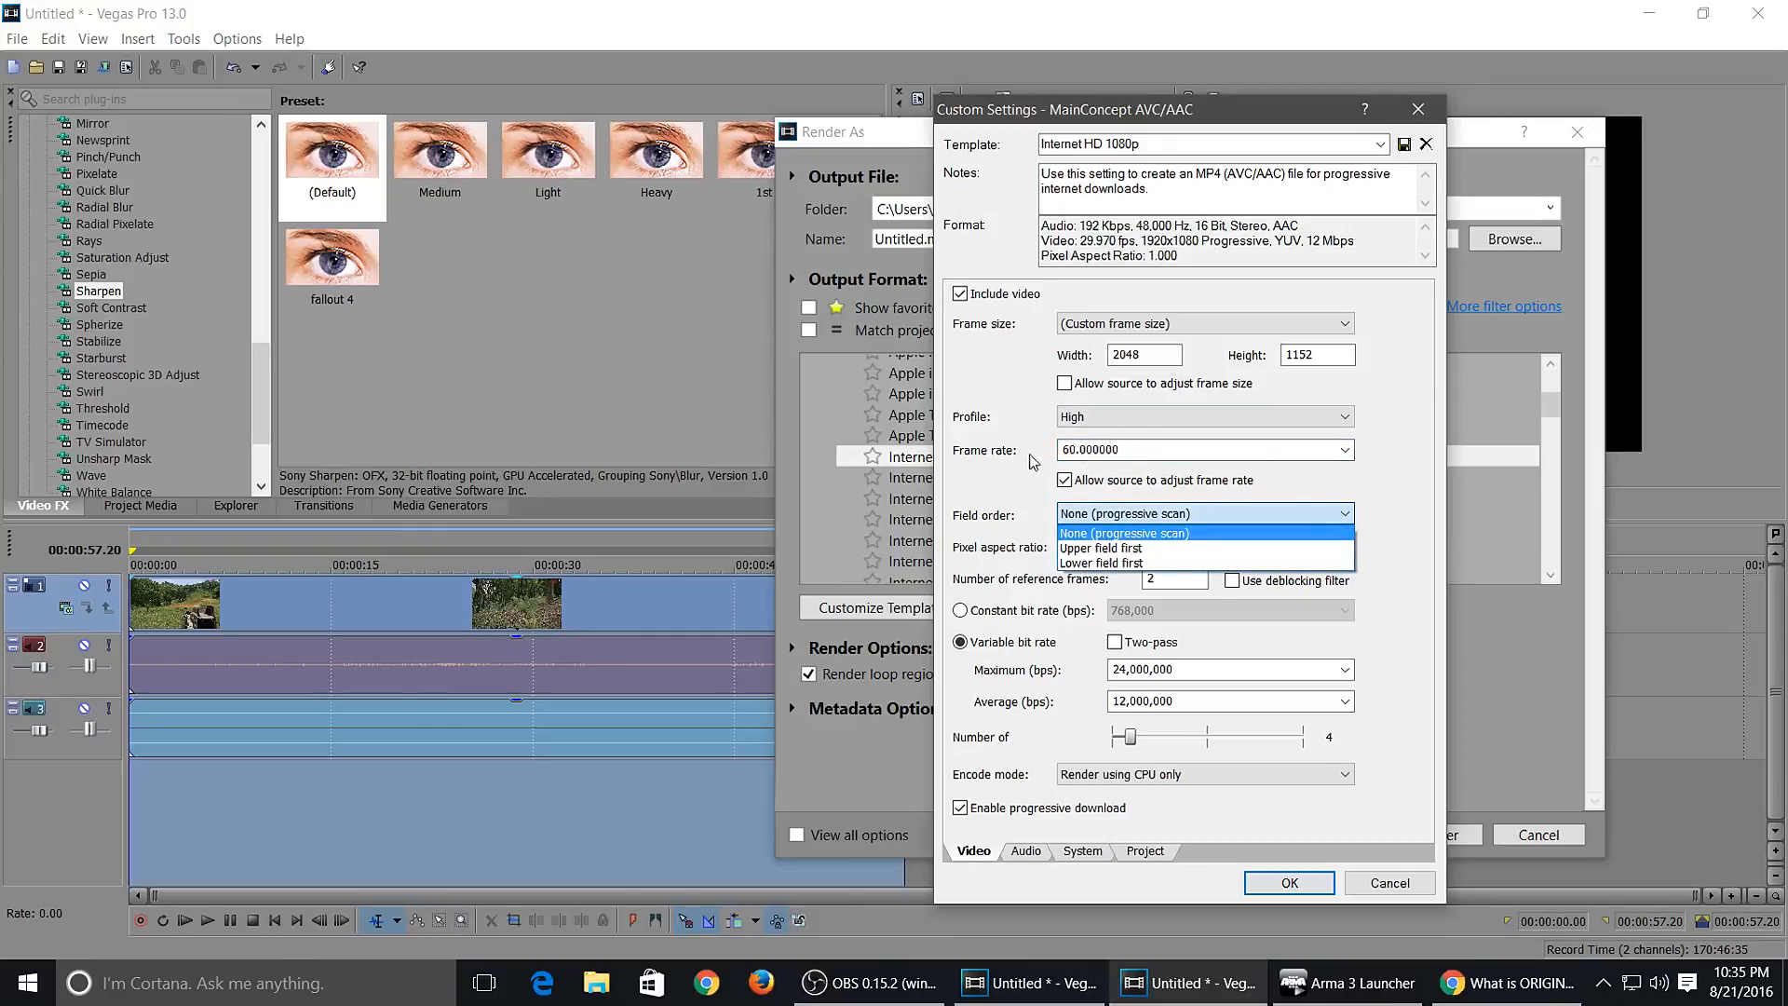
- Set the render template's frame rate to 29.970 (NTSC)
{"action": "left_click", "coordinate": [1344, 450]}
{"action": "left_click", "coordinate": [1344, 450]}
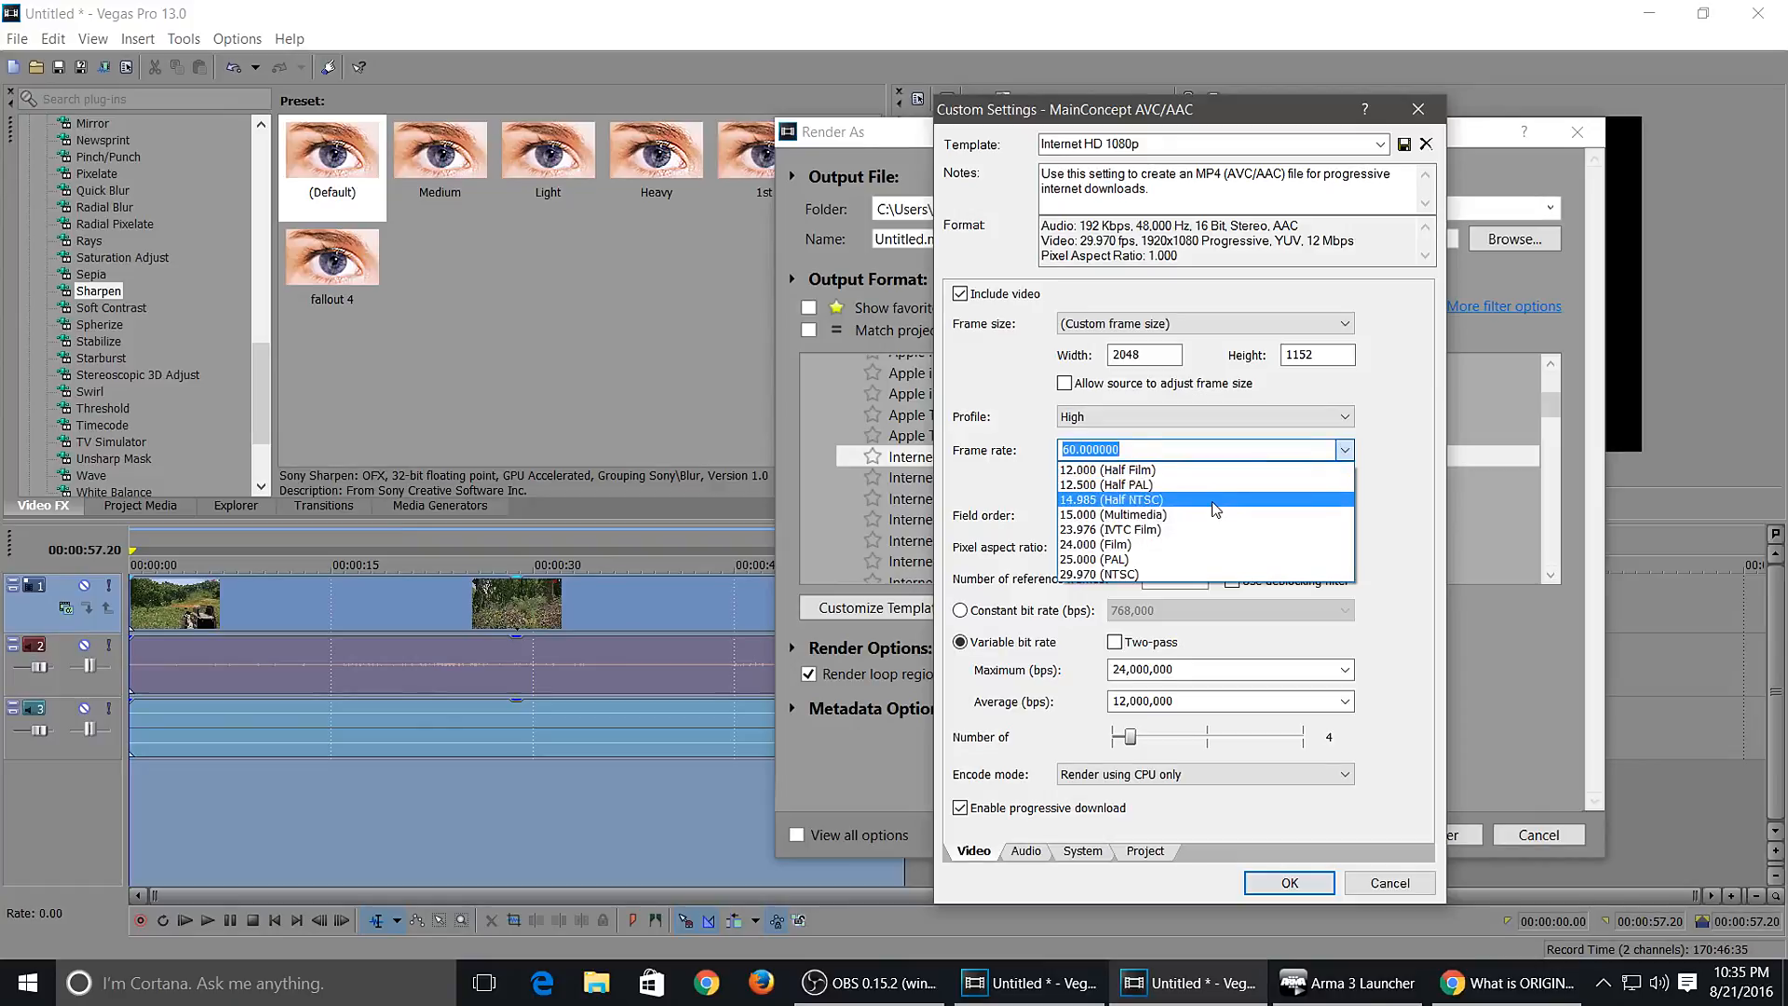
{"action": "left_click", "coordinate": [1117, 574]}
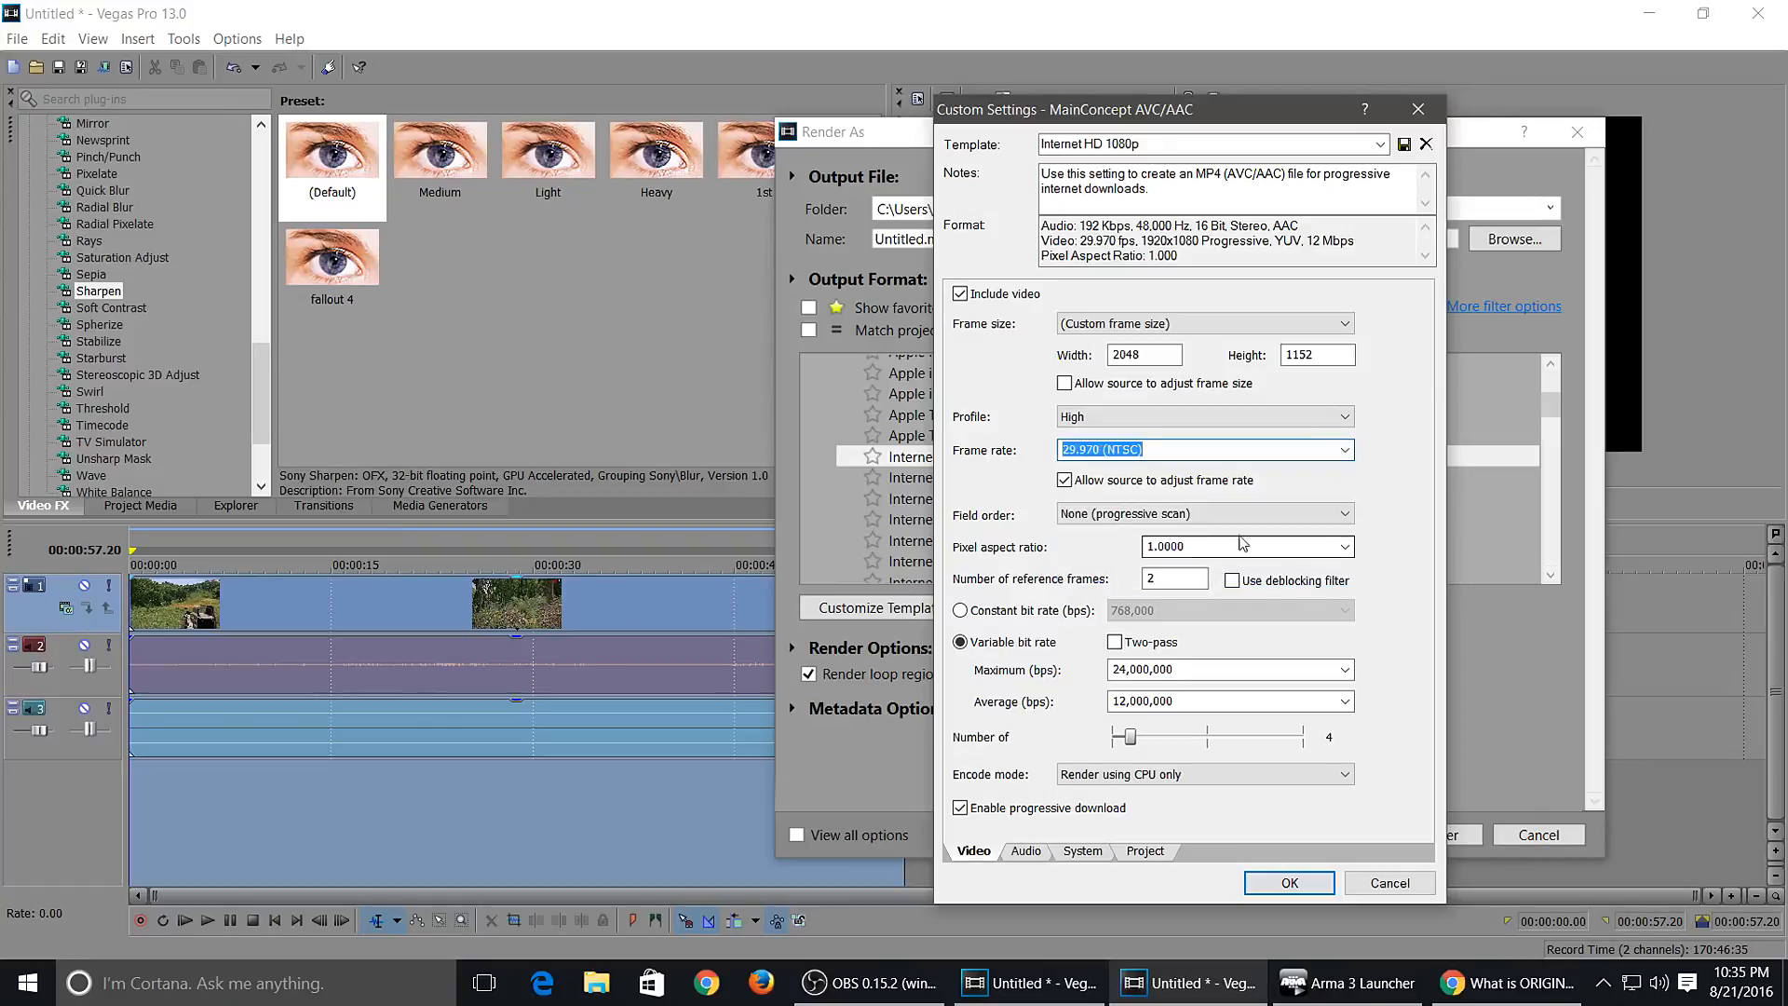
- Enable the deblocking filter and set a constant bit rate of 240,000,000 bps for the render template
{"action": "left_click", "coordinate": [1344, 518]}
{"action": "left_click", "coordinate": [1345, 517]}
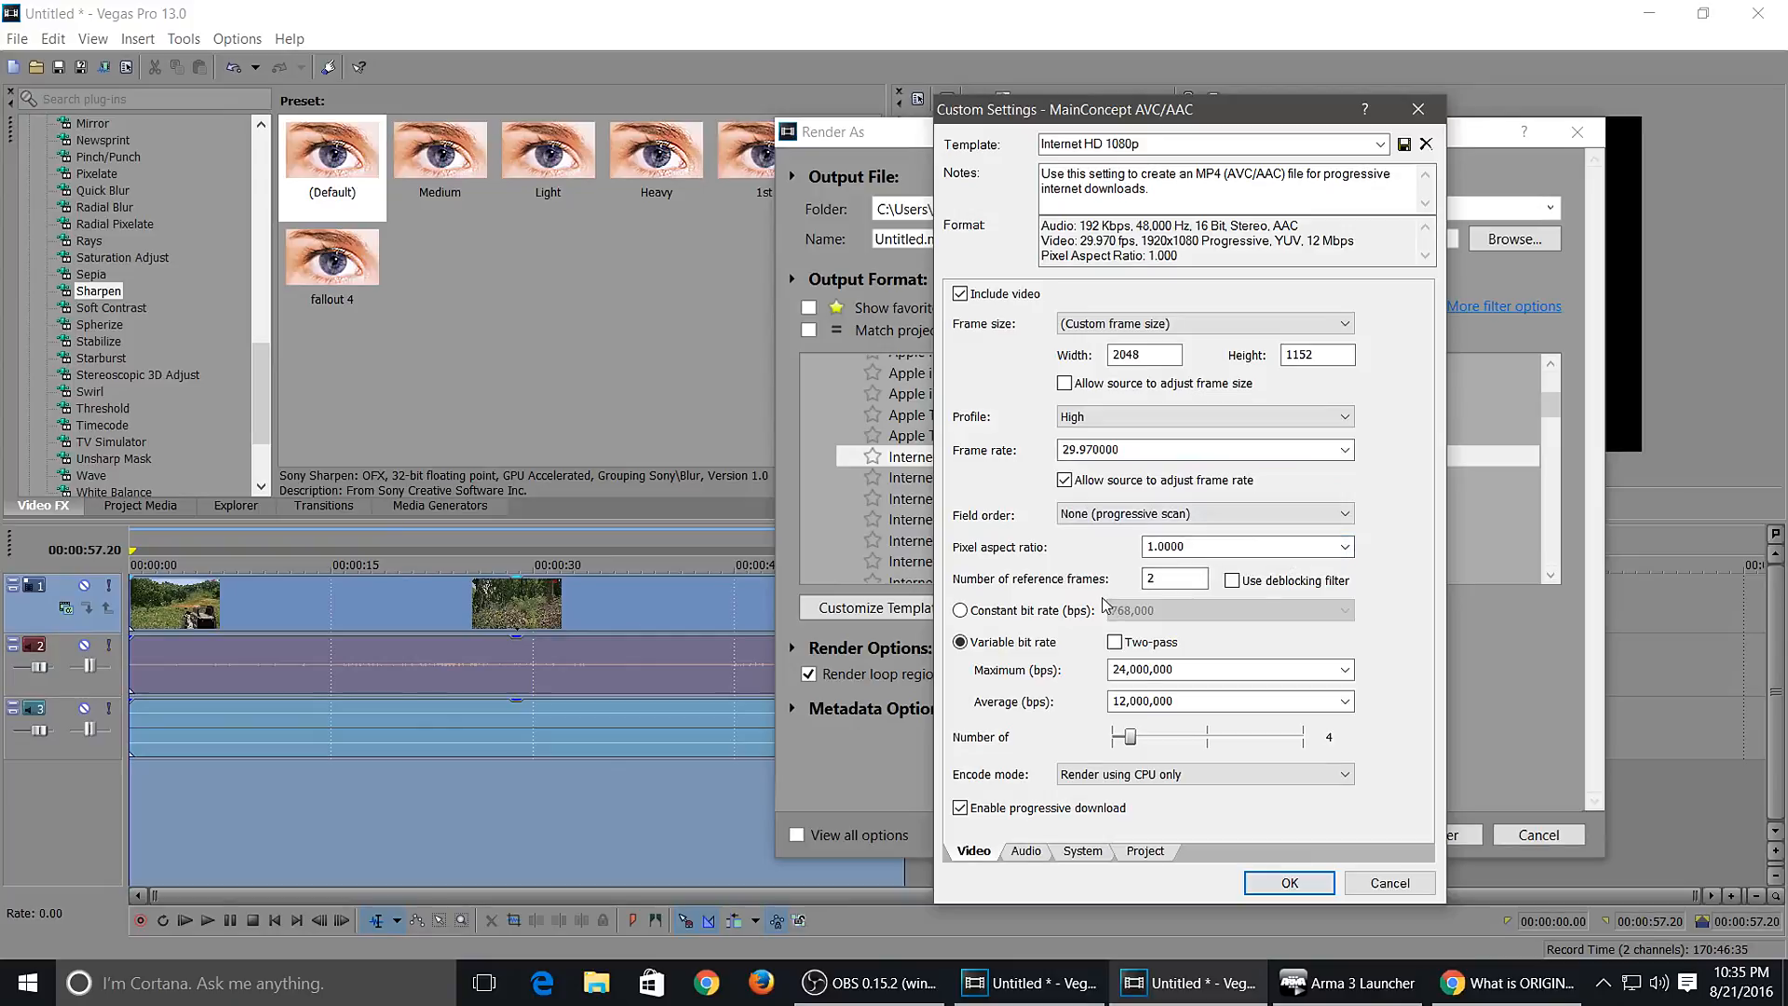
{"action": "left_click", "coordinate": [1233, 583]}
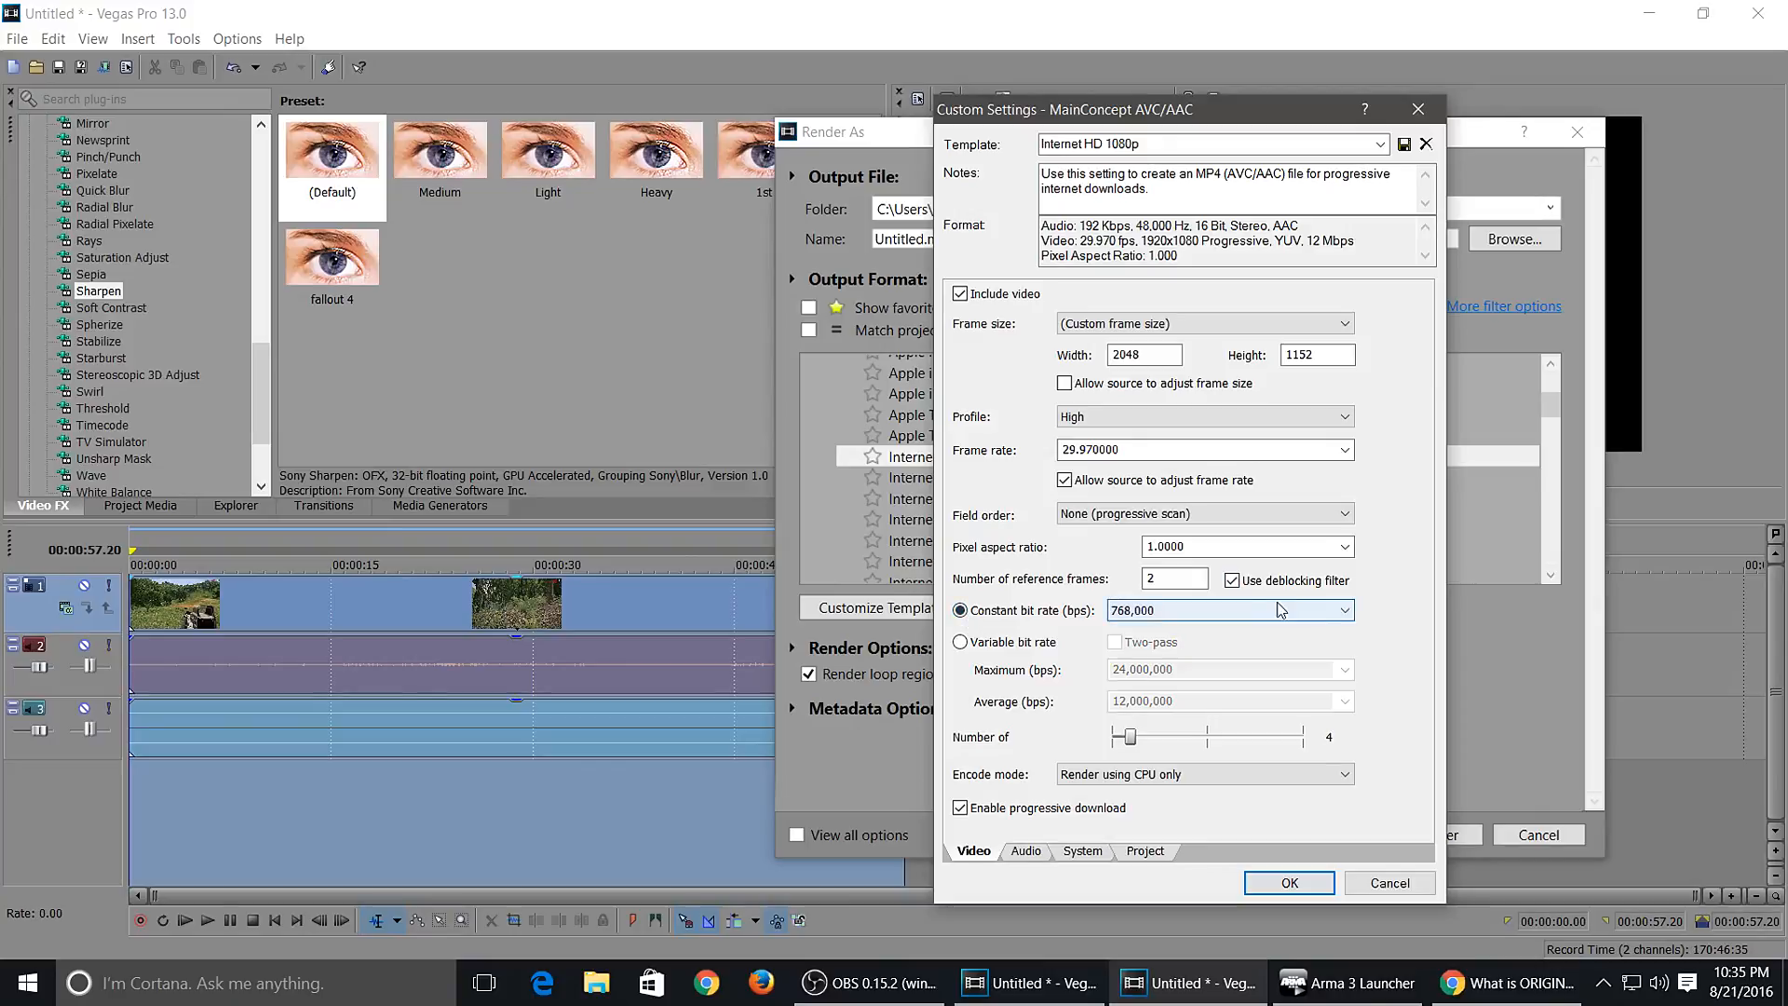
{"action": "left_click", "coordinate": [1344, 612]}
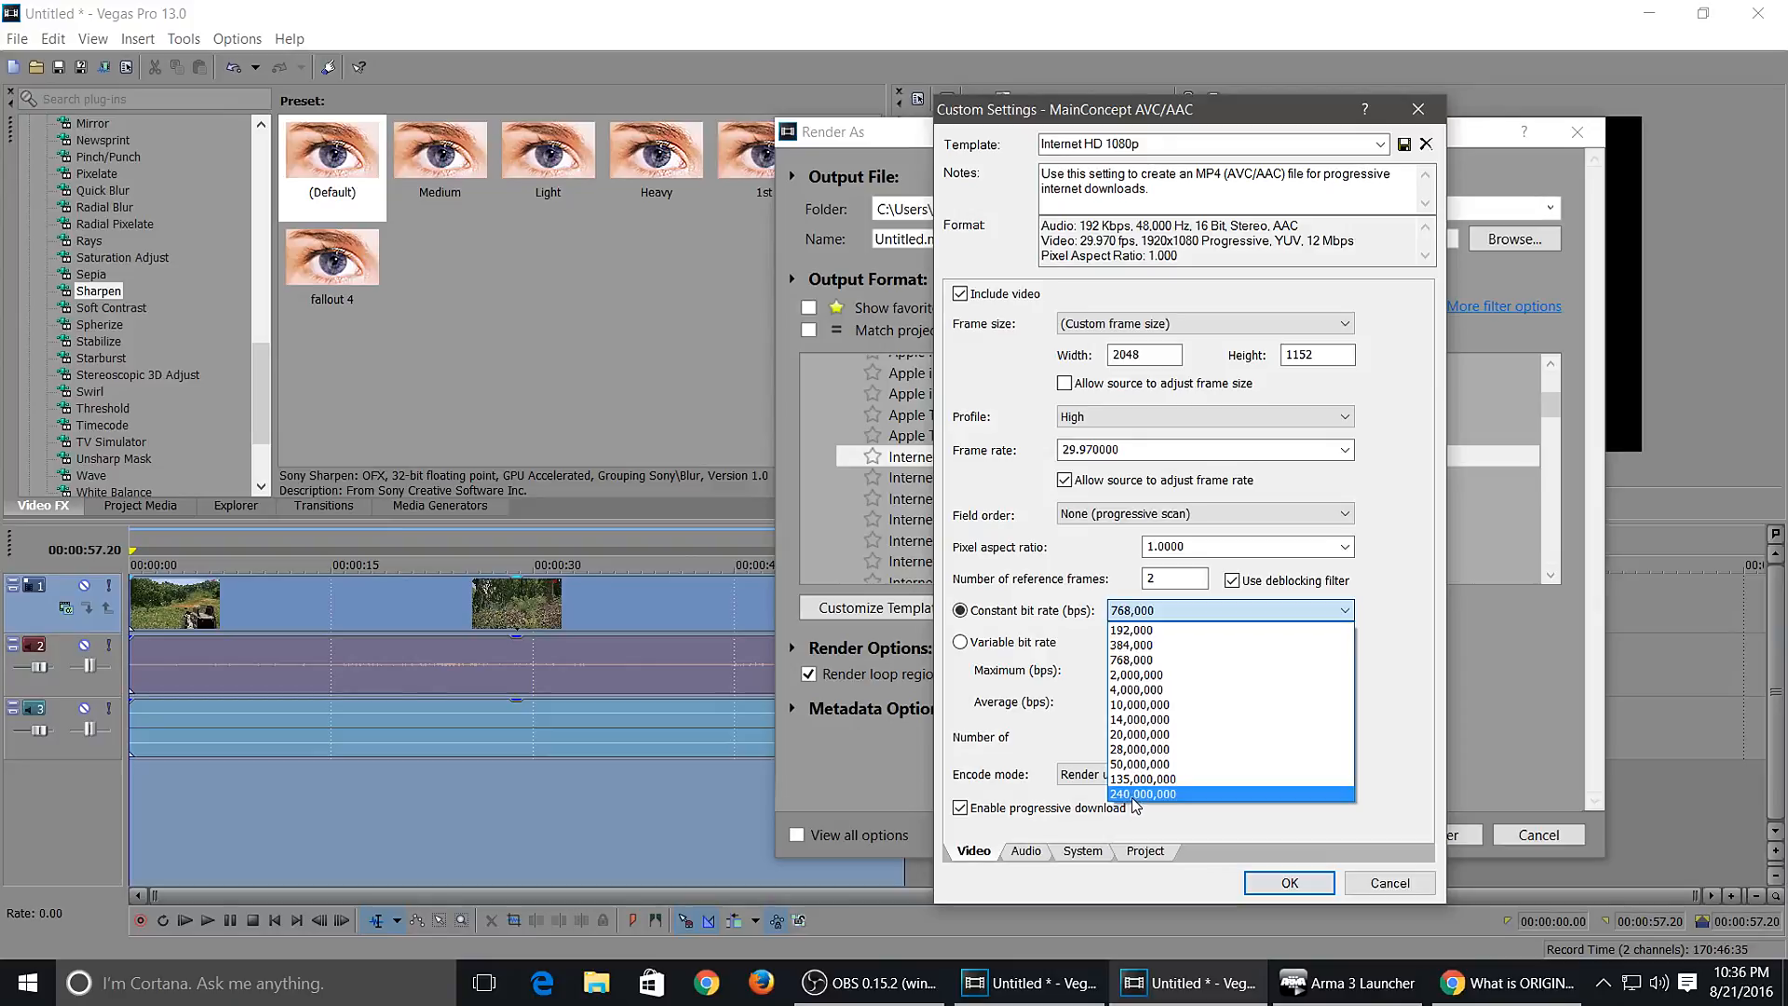
{"action": "left_click", "coordinate": [1141, 791]}
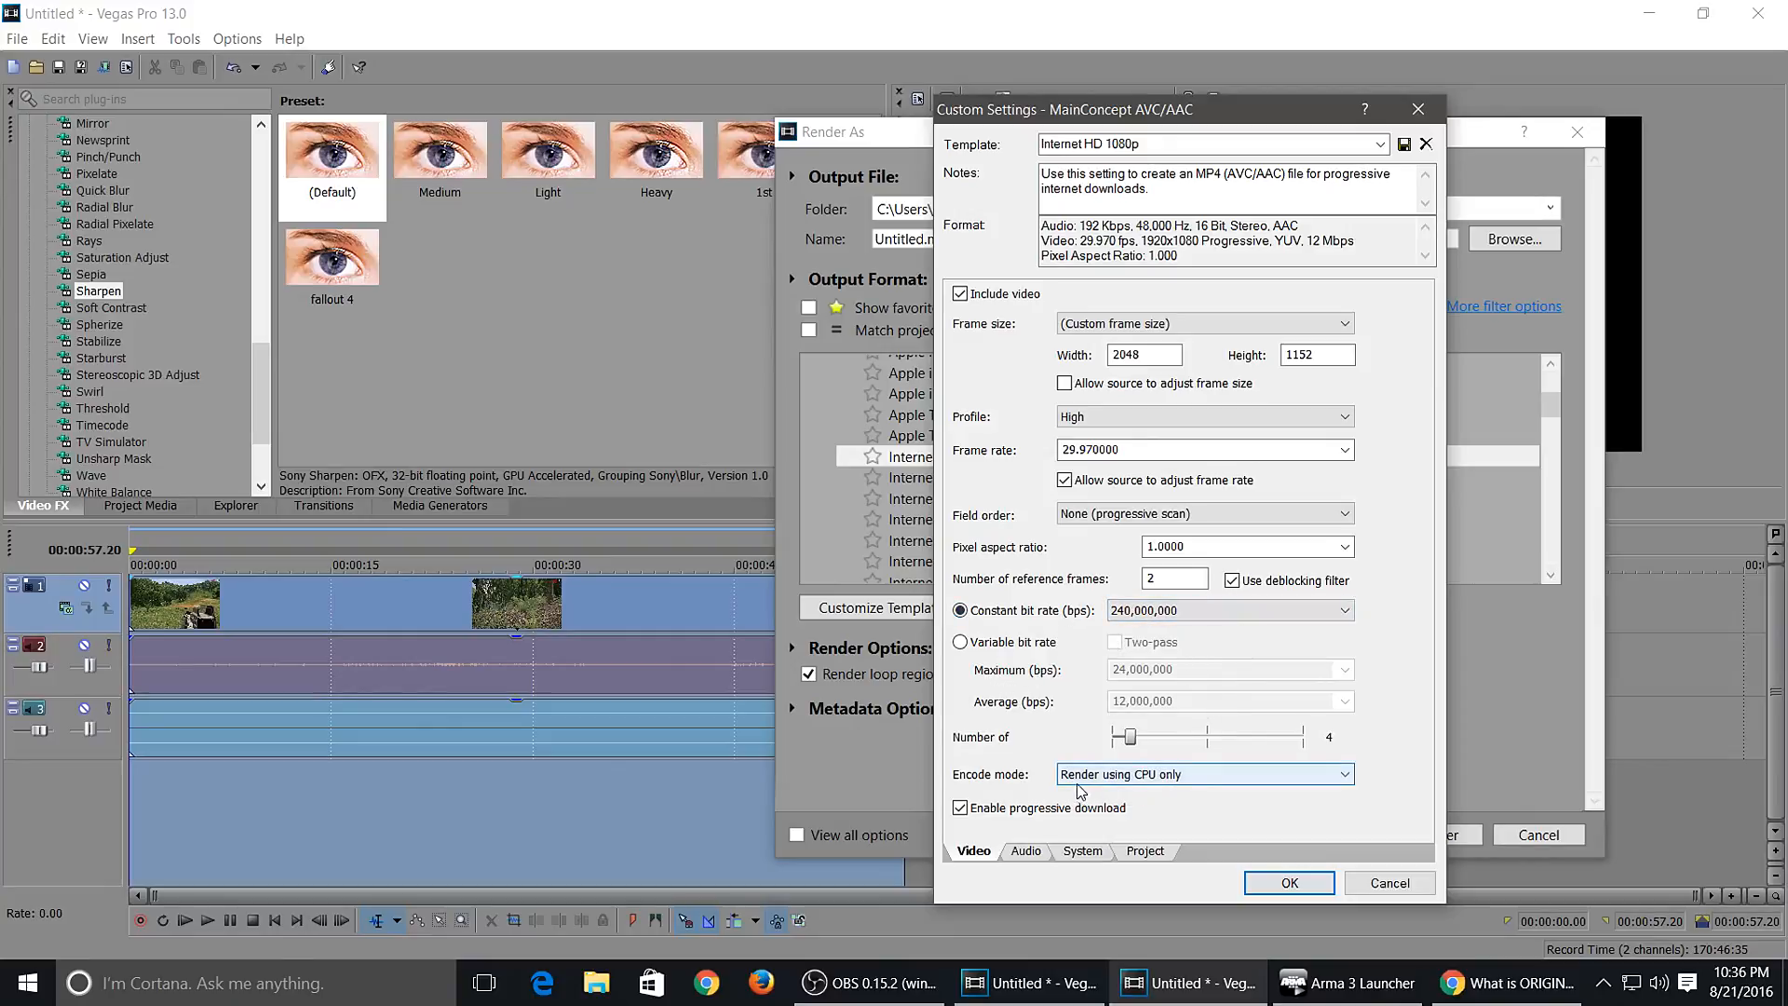
- Set the encode mode to Render using CUDA if available and check the GPU support
{"action": "left_click", "coordinate": [1342, 774]}
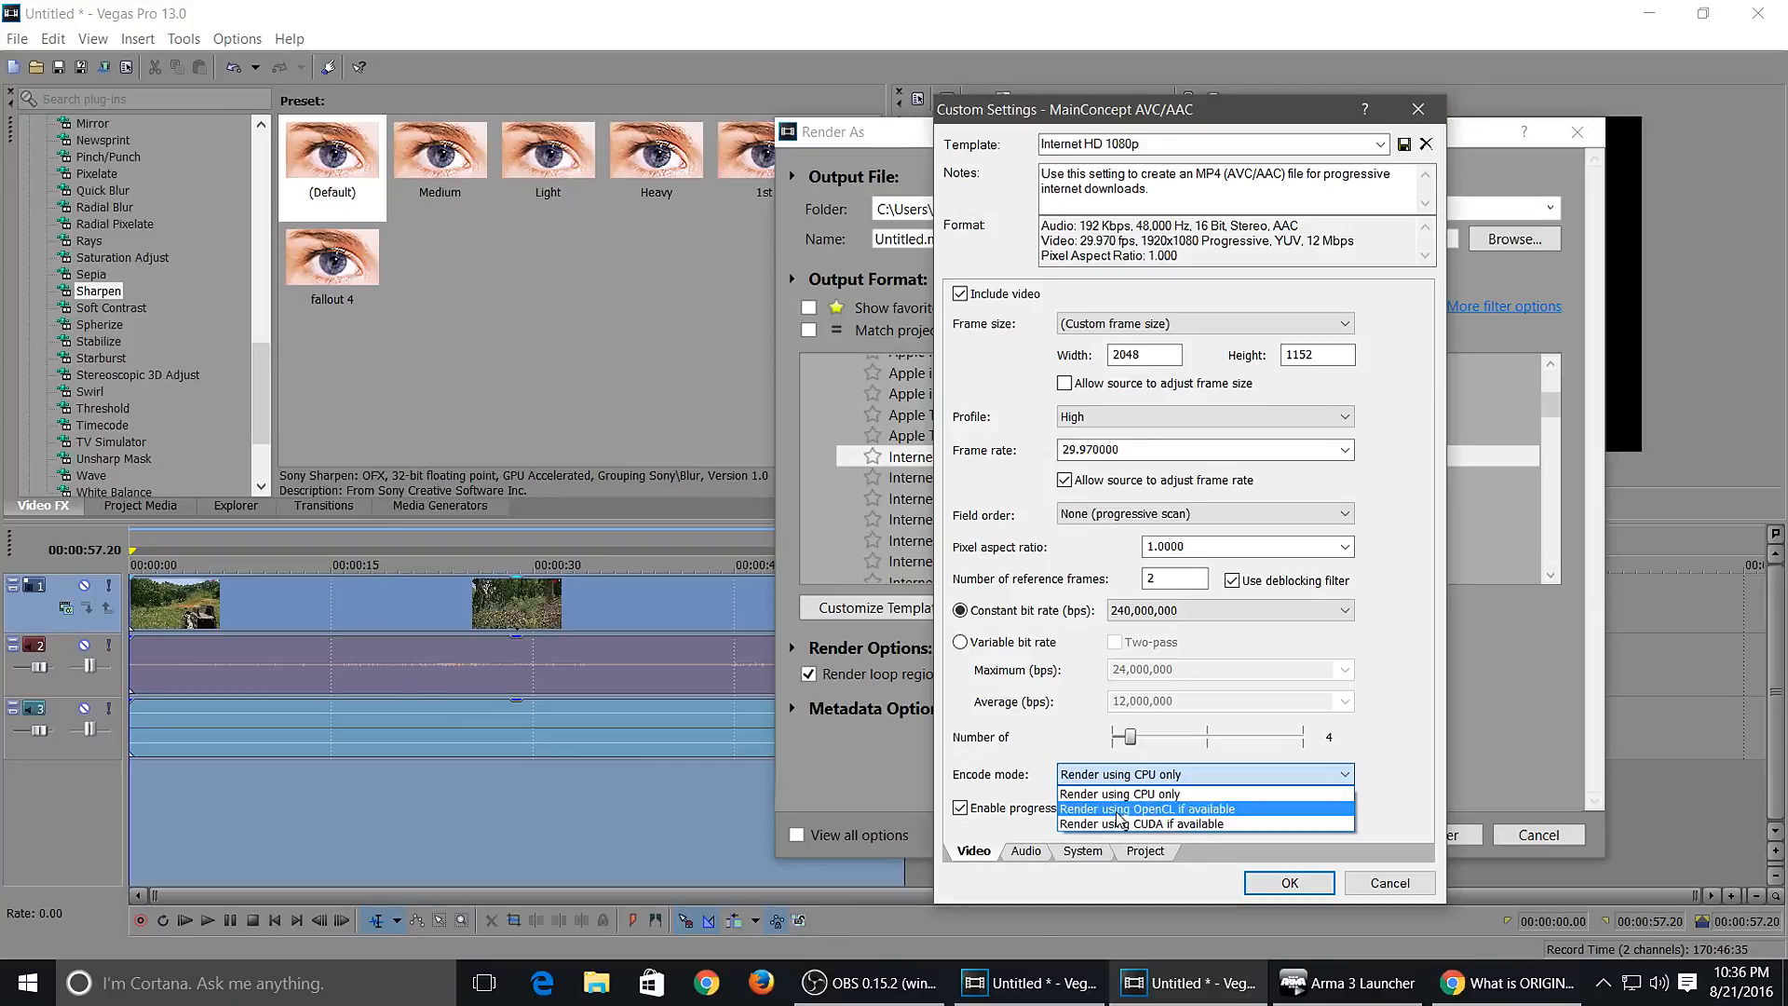
{"action": "left_click", "coordinate": [1164, 825]}
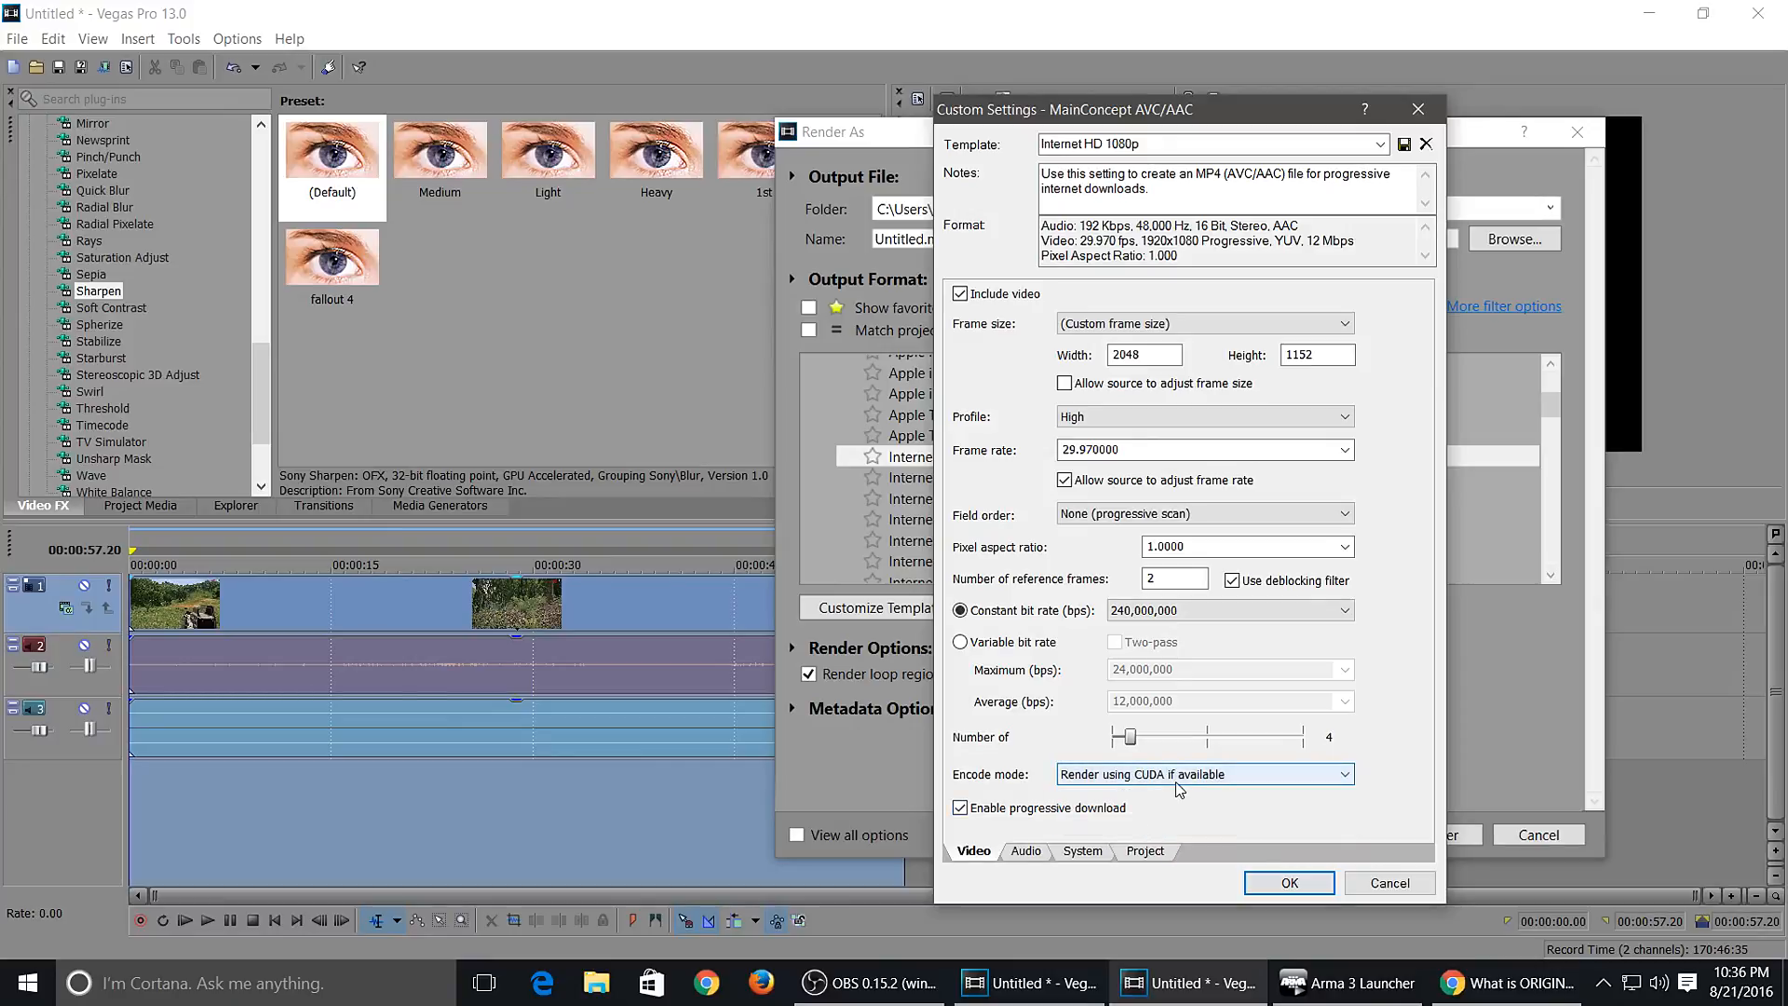
{"action": "left_click", "coordinate": [1083, 851]}
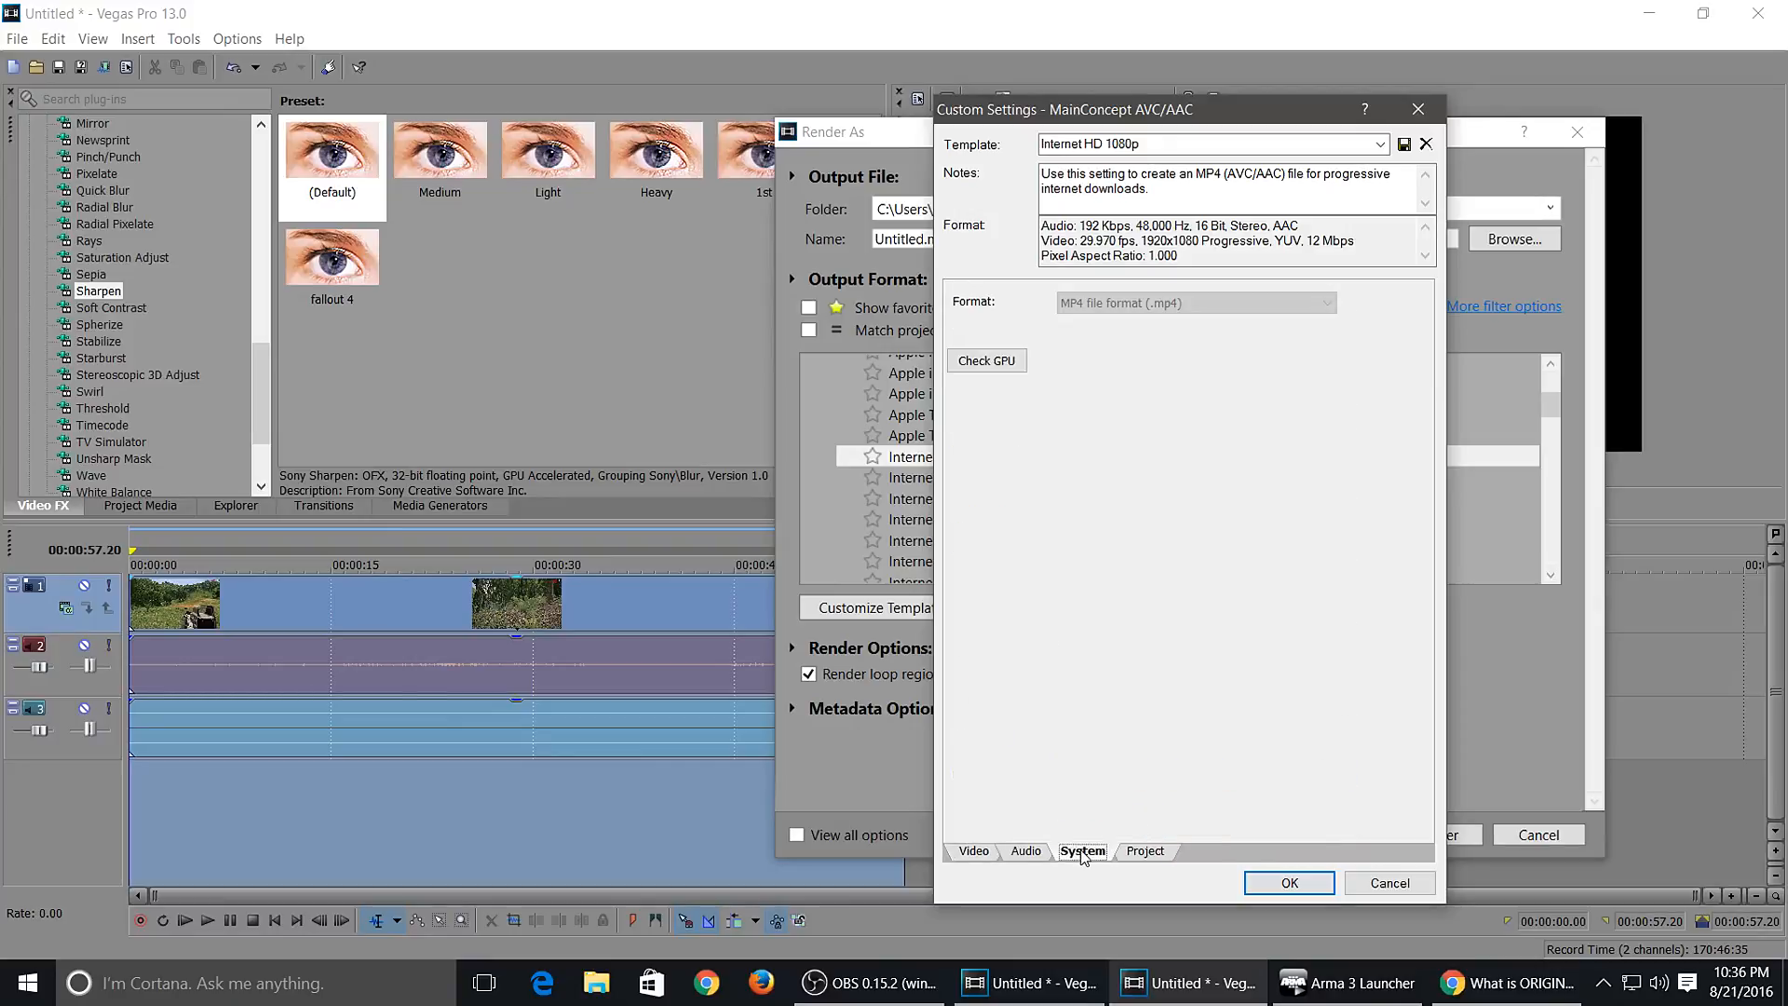
{"action": "left_click", "coordinate": [987, 364]}
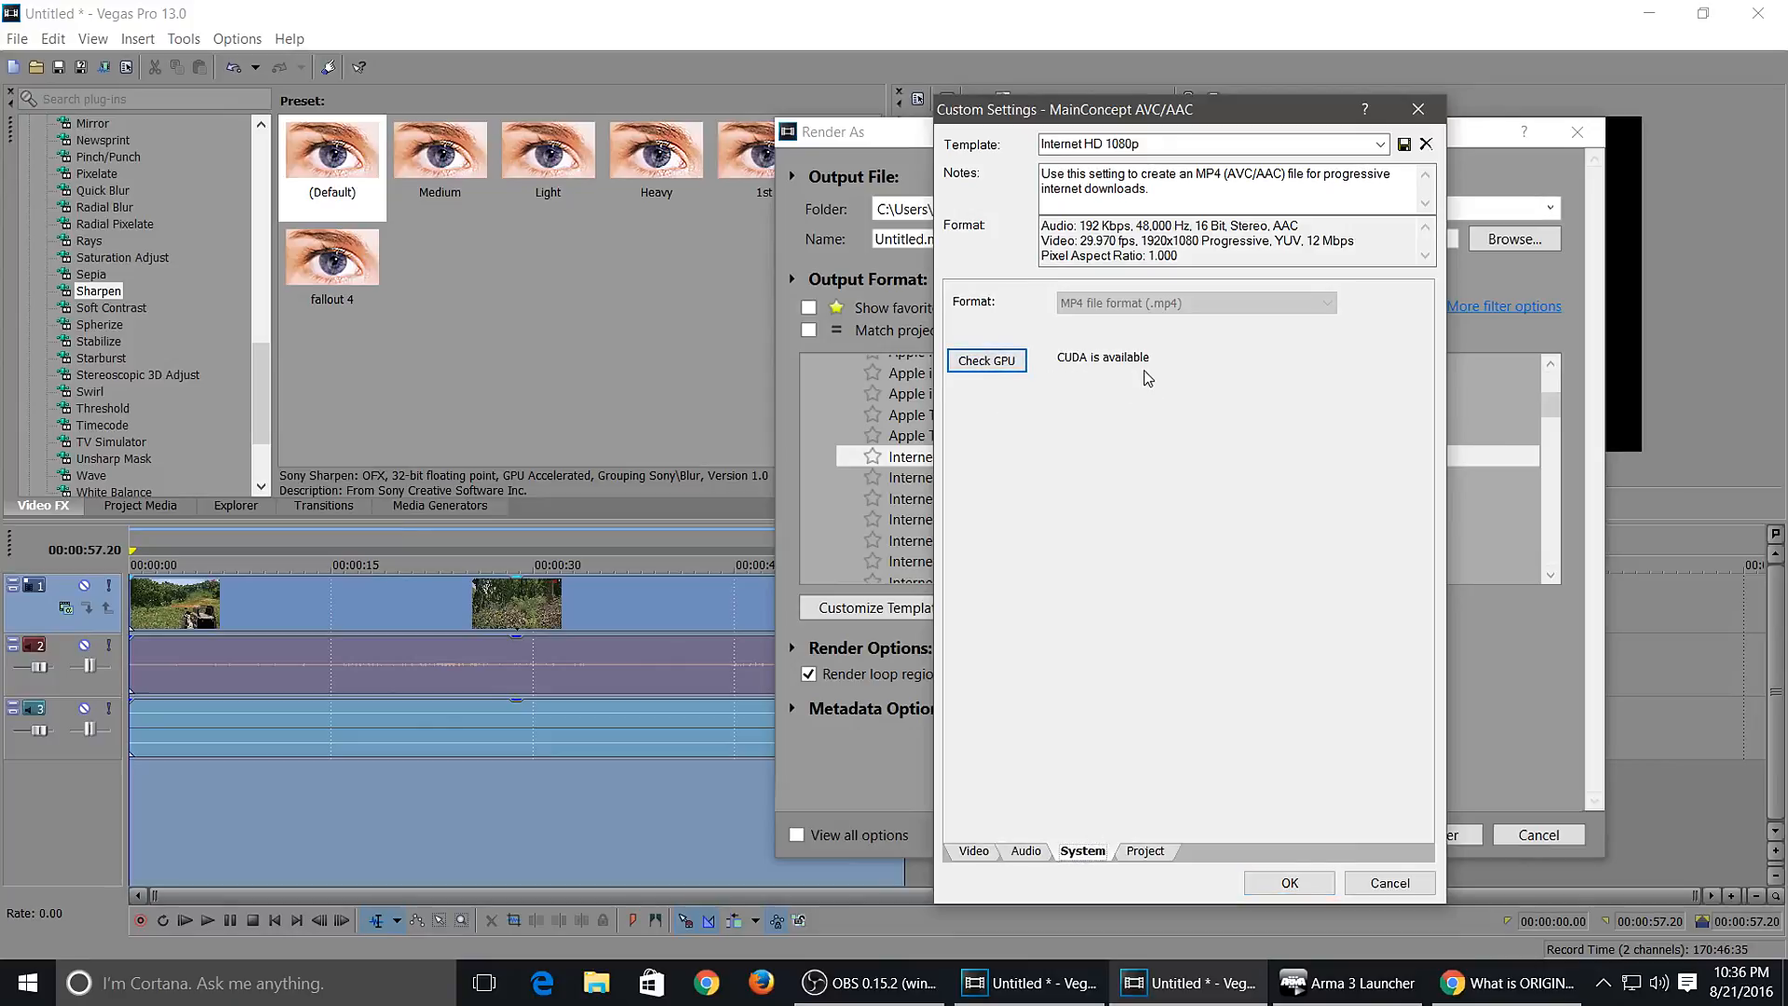
- Keep the video rendering quality at Use Project Settings and the color space at Default, and accept the custom template settings
{"action": "left_click", "coordinate": [1144, 851]}
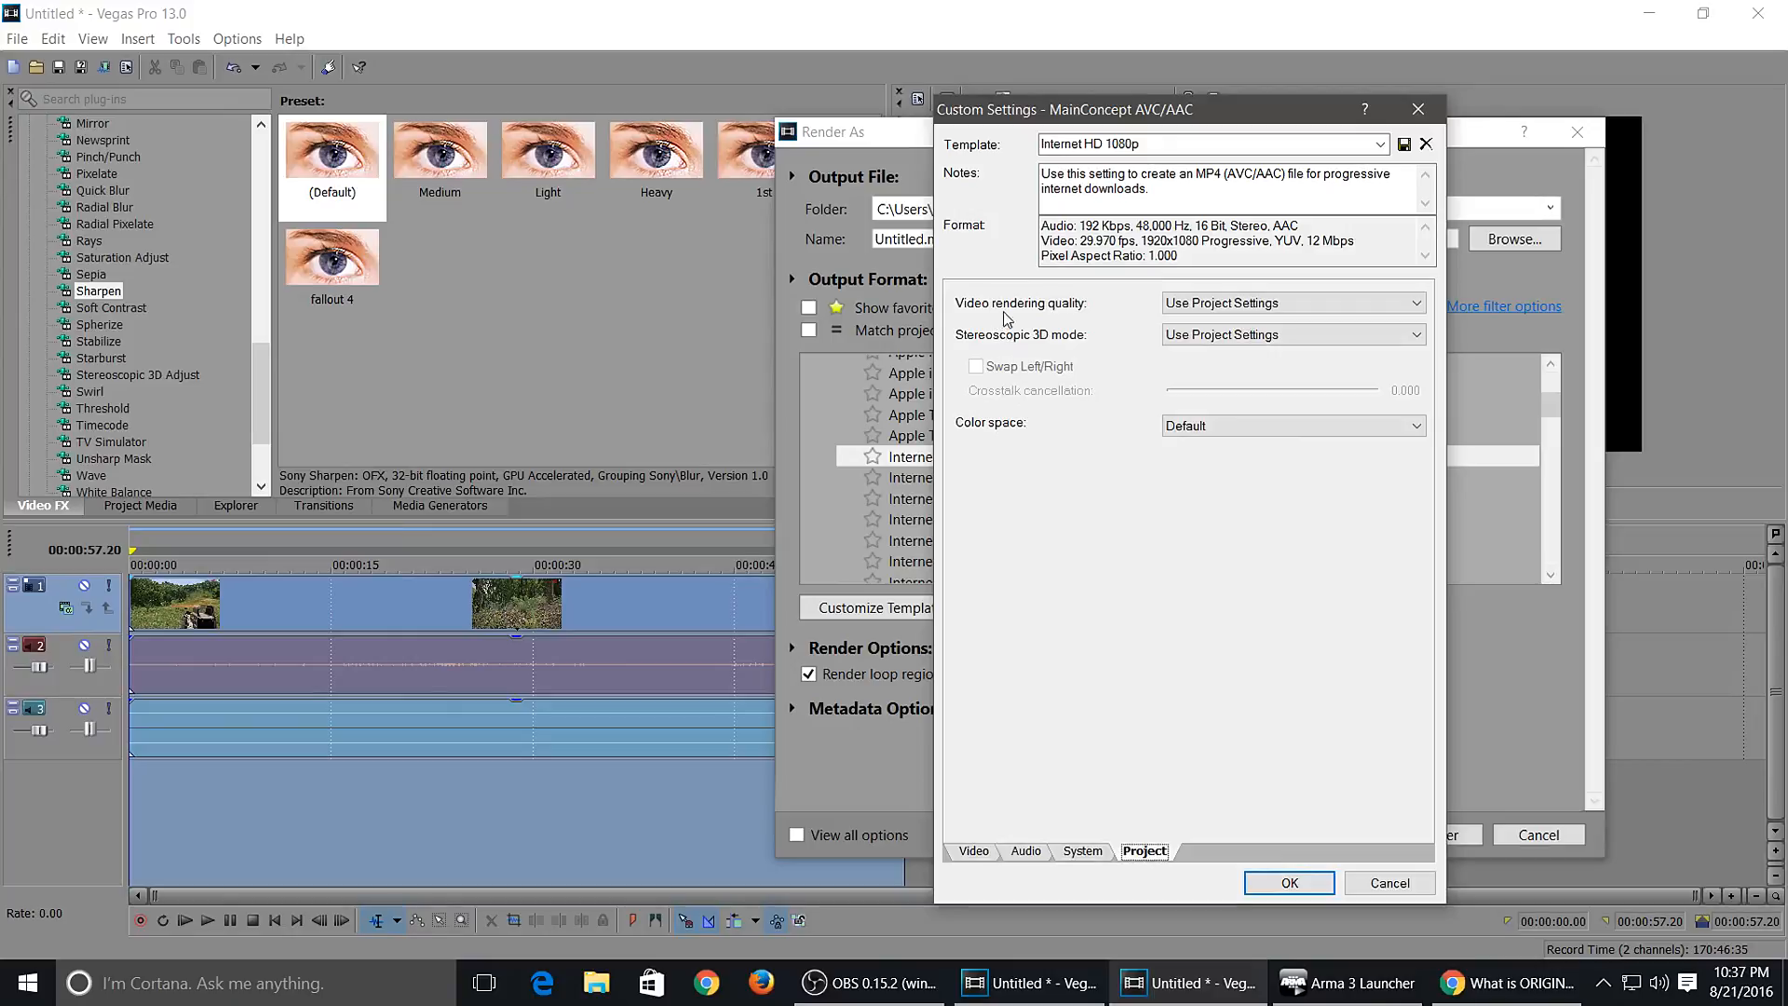
{"action": "left_click", "coordinate": [1331, 311]}
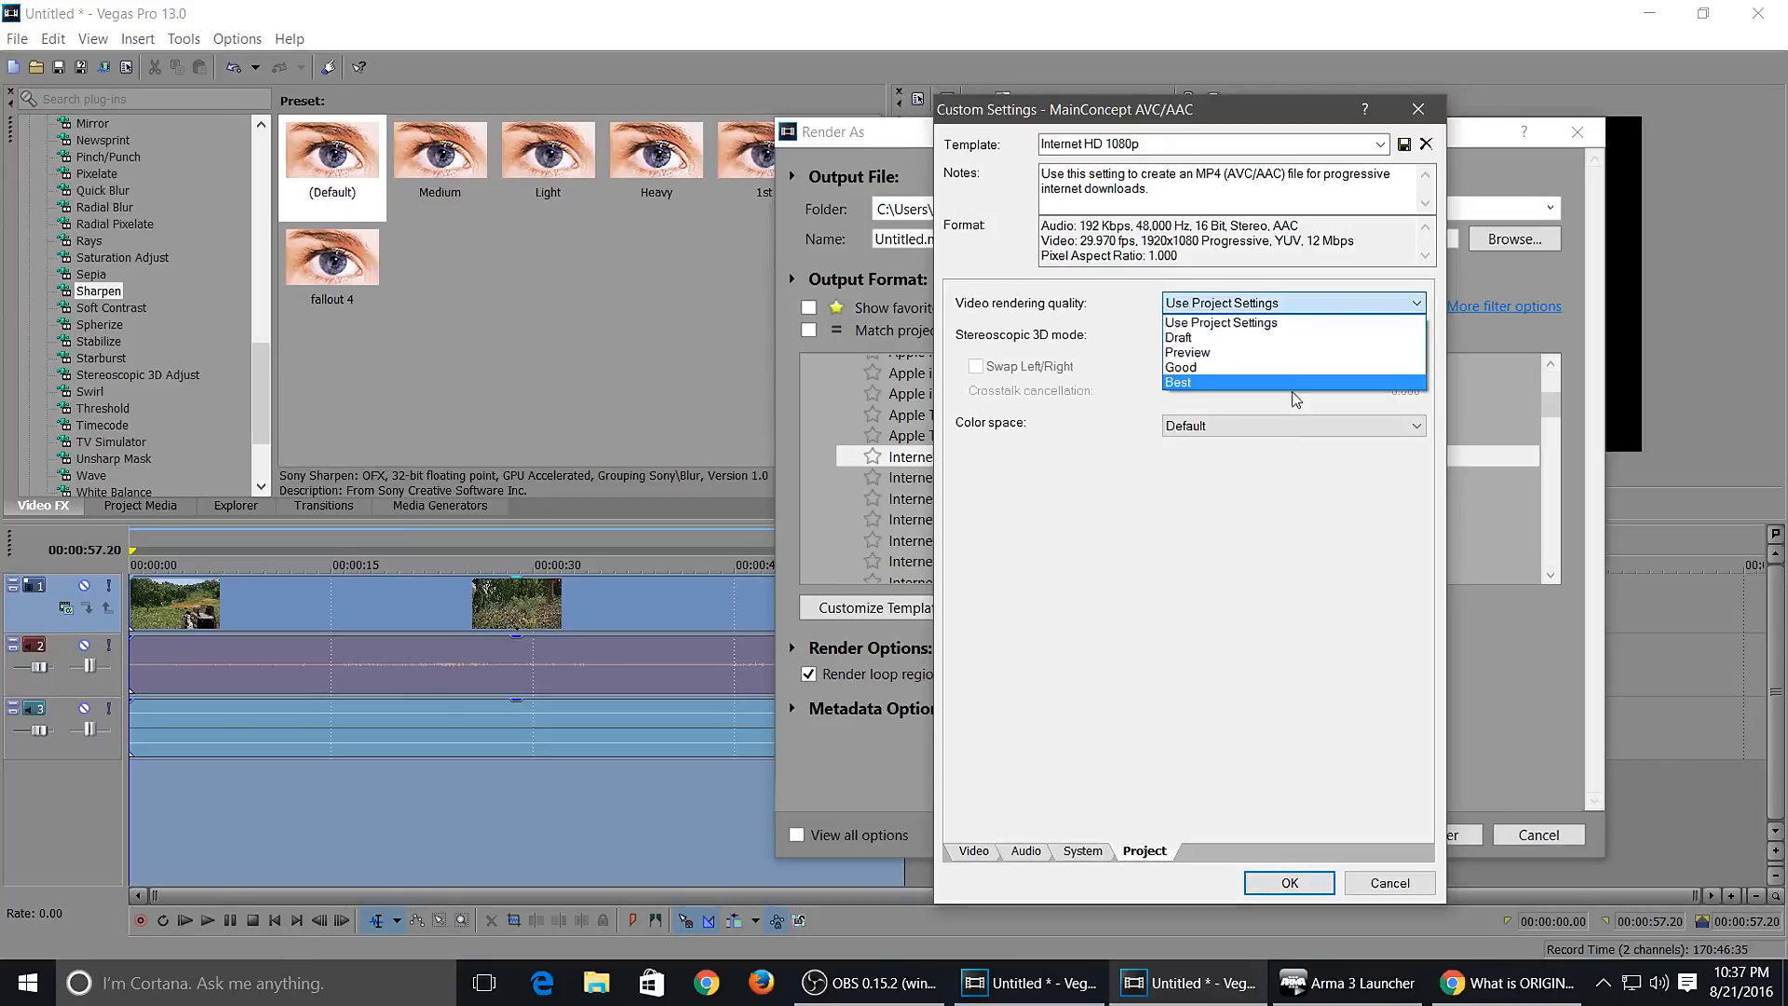
{"action": "left_click", "coordinate": [1180, 330]}
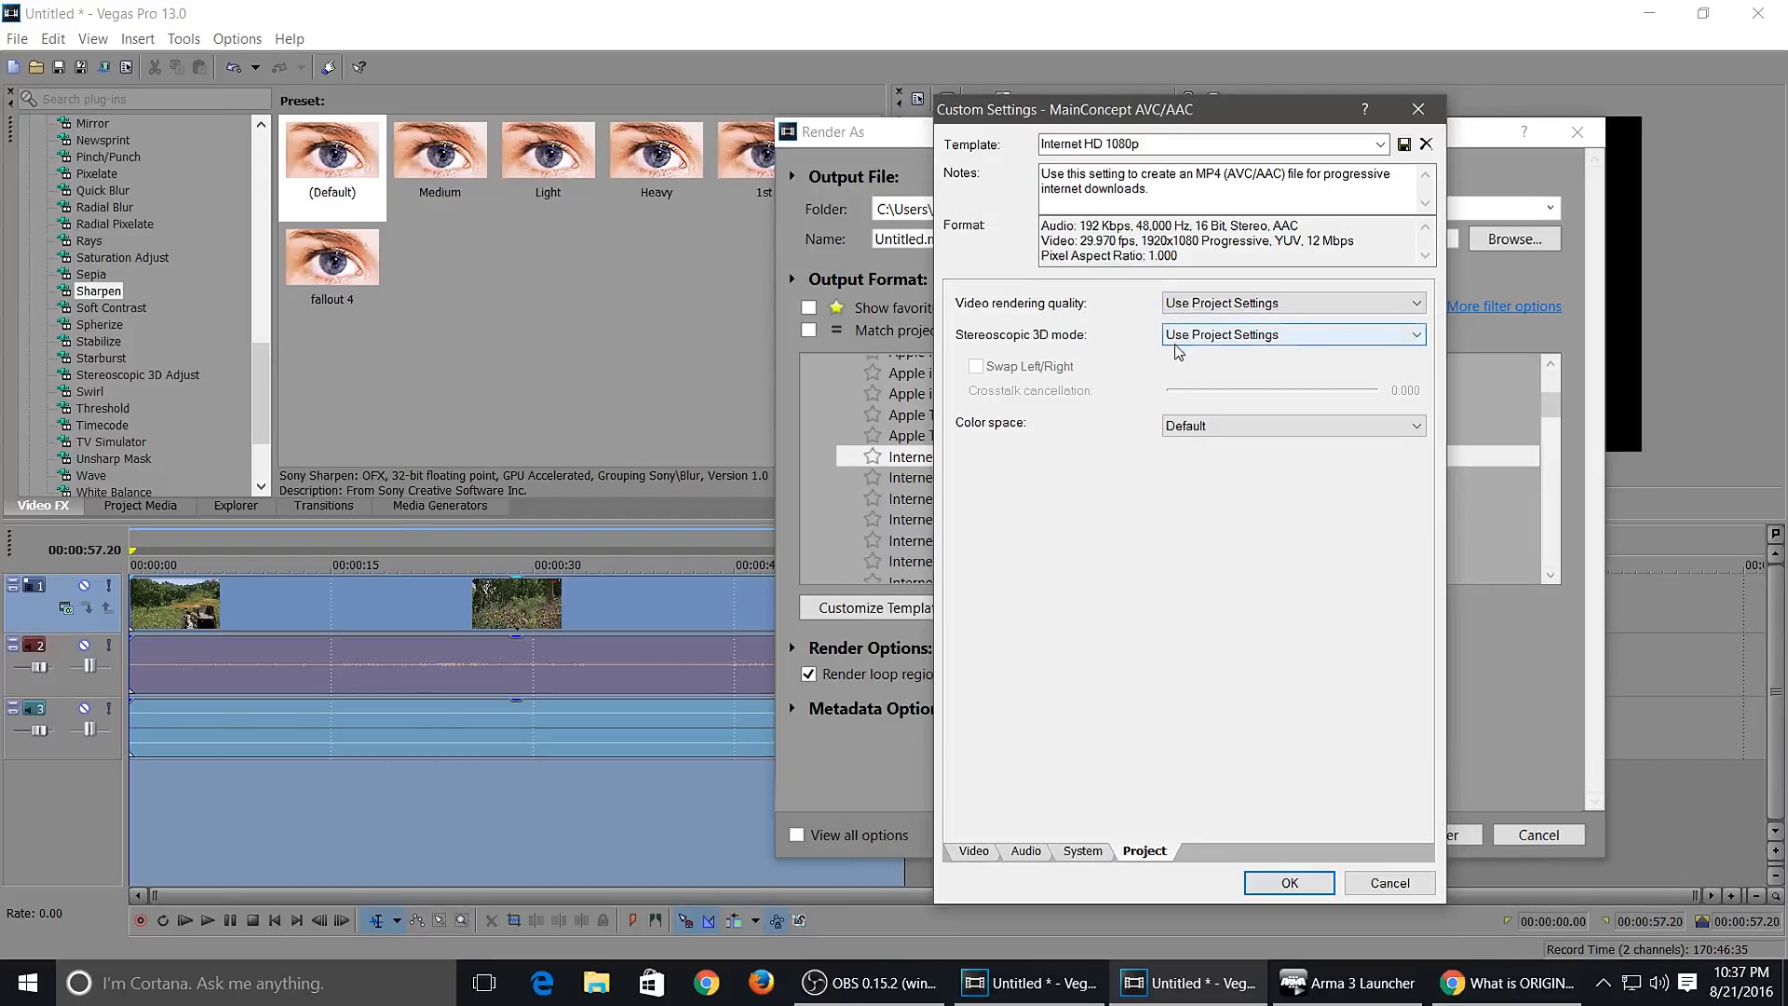
{"action": "left_click", "coordinate": [1216, 425]}
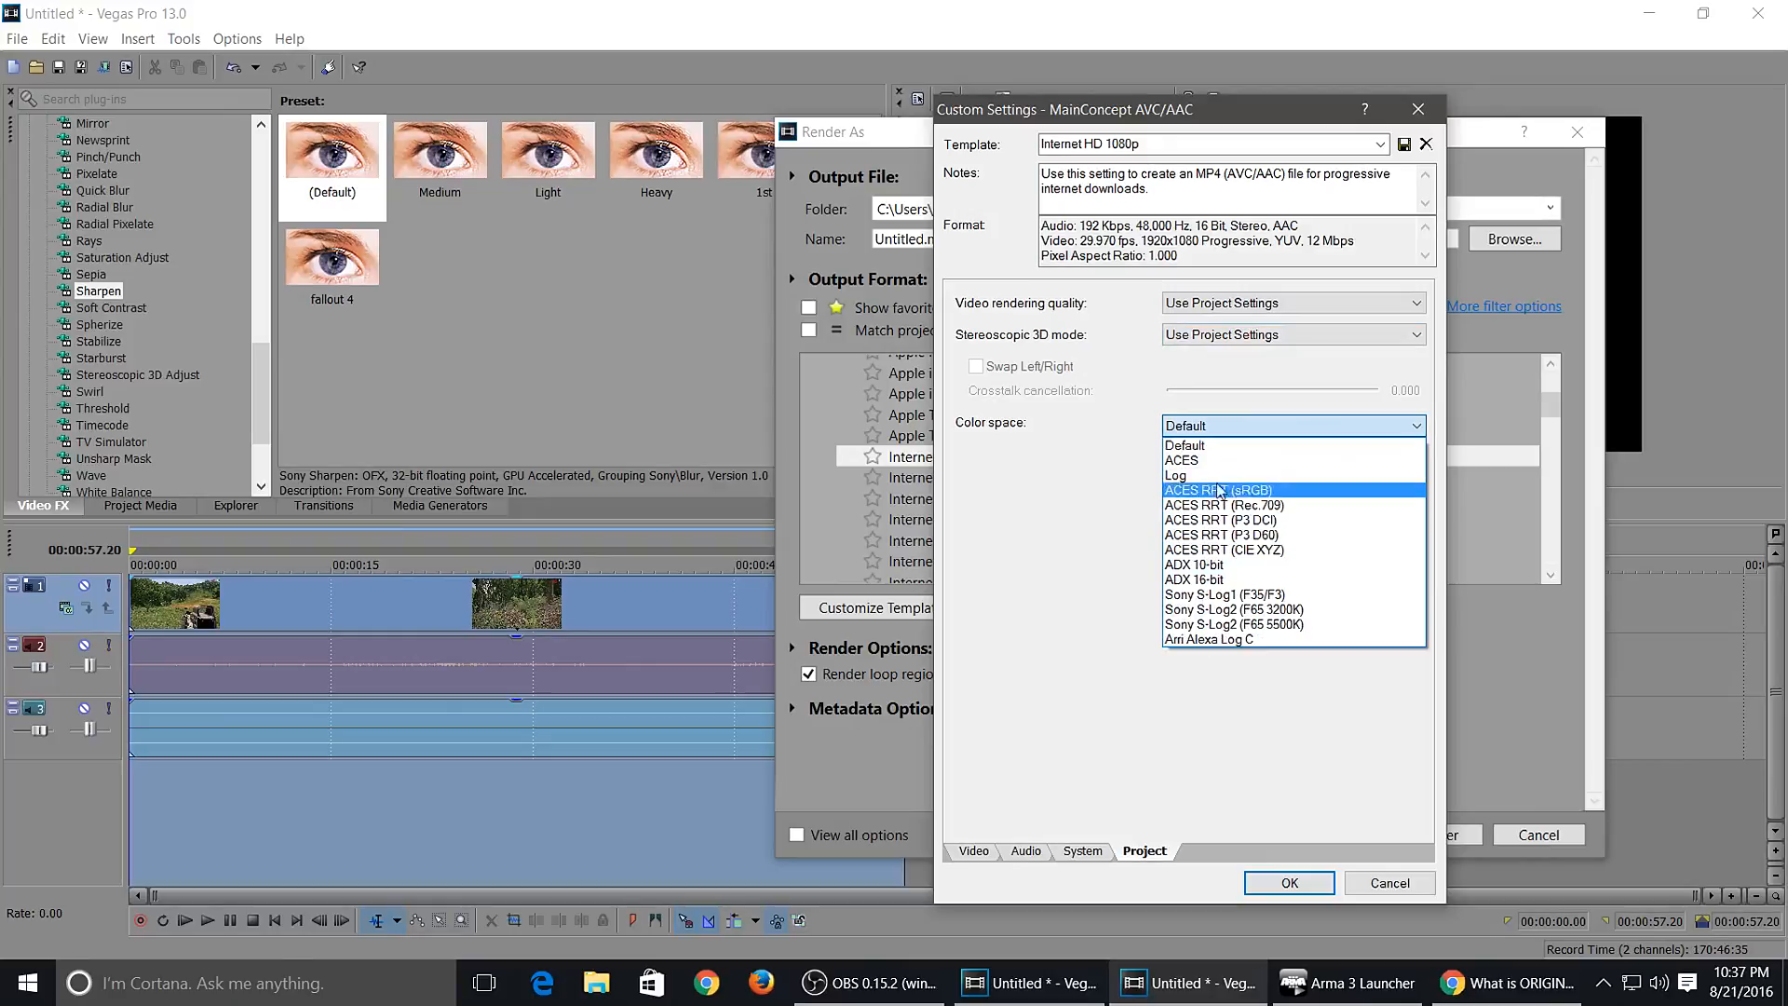
{"action": "left_click", "coordinate": [1131, 510]}
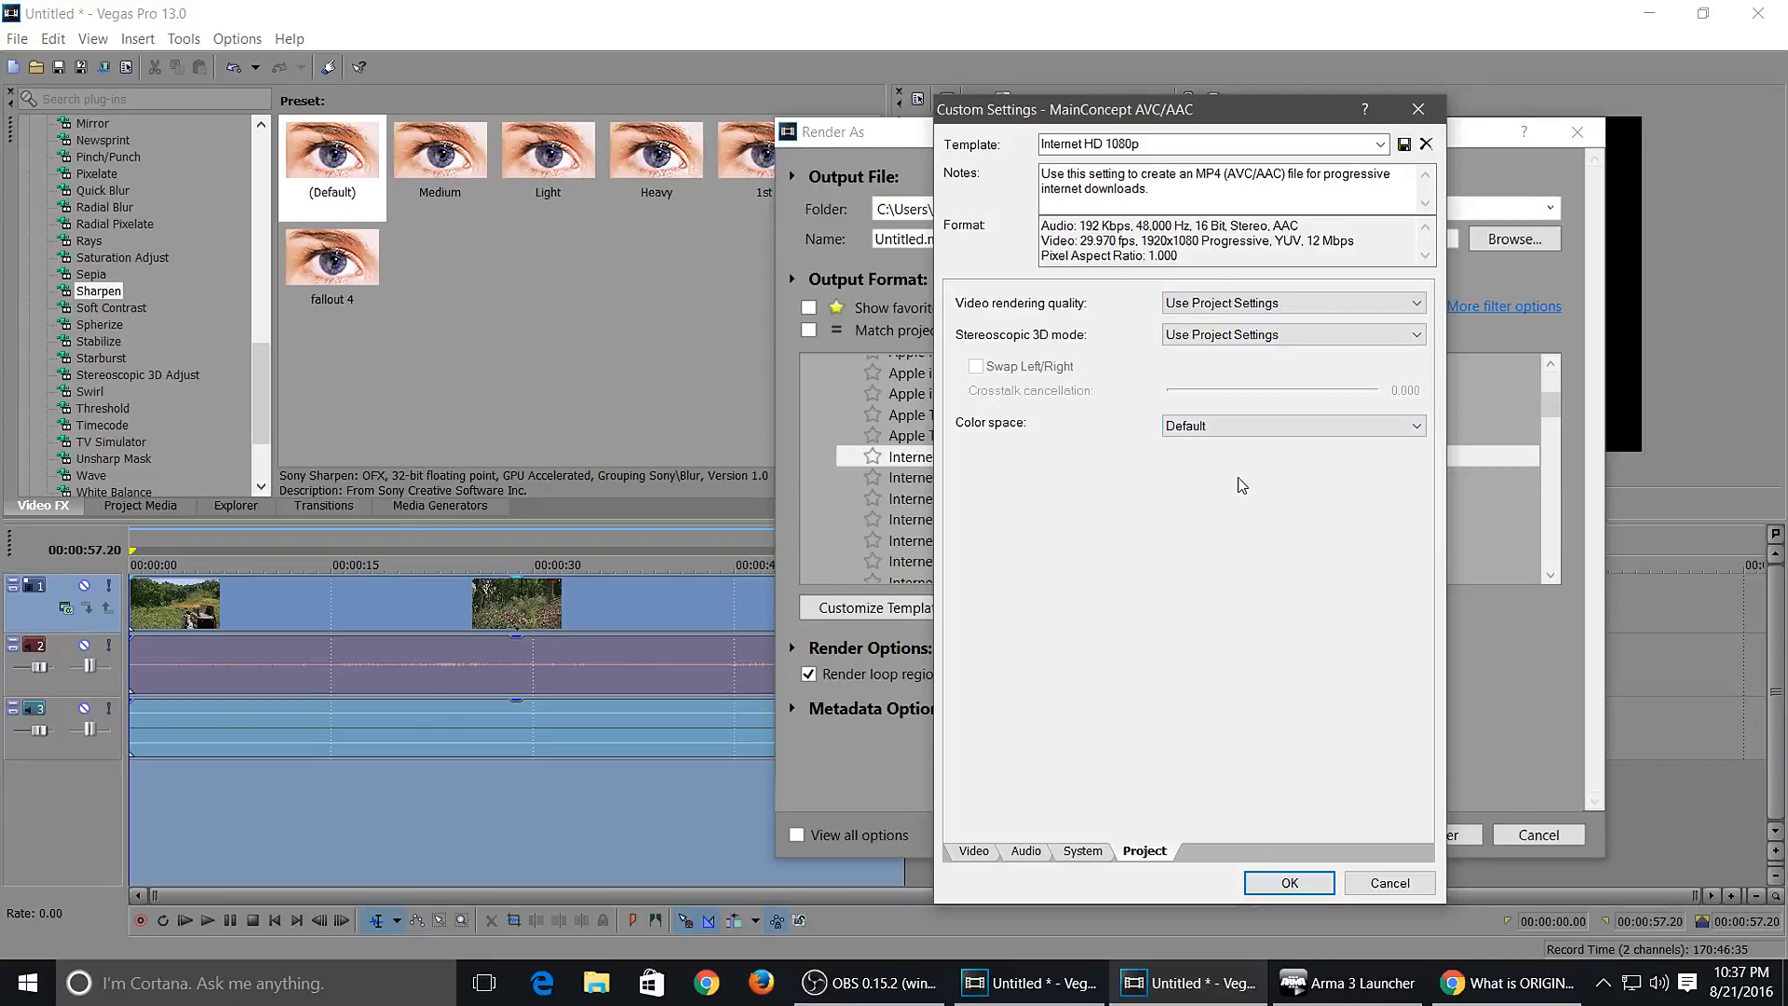
{"action": "left_click", "coordinate": [1289, 883]}
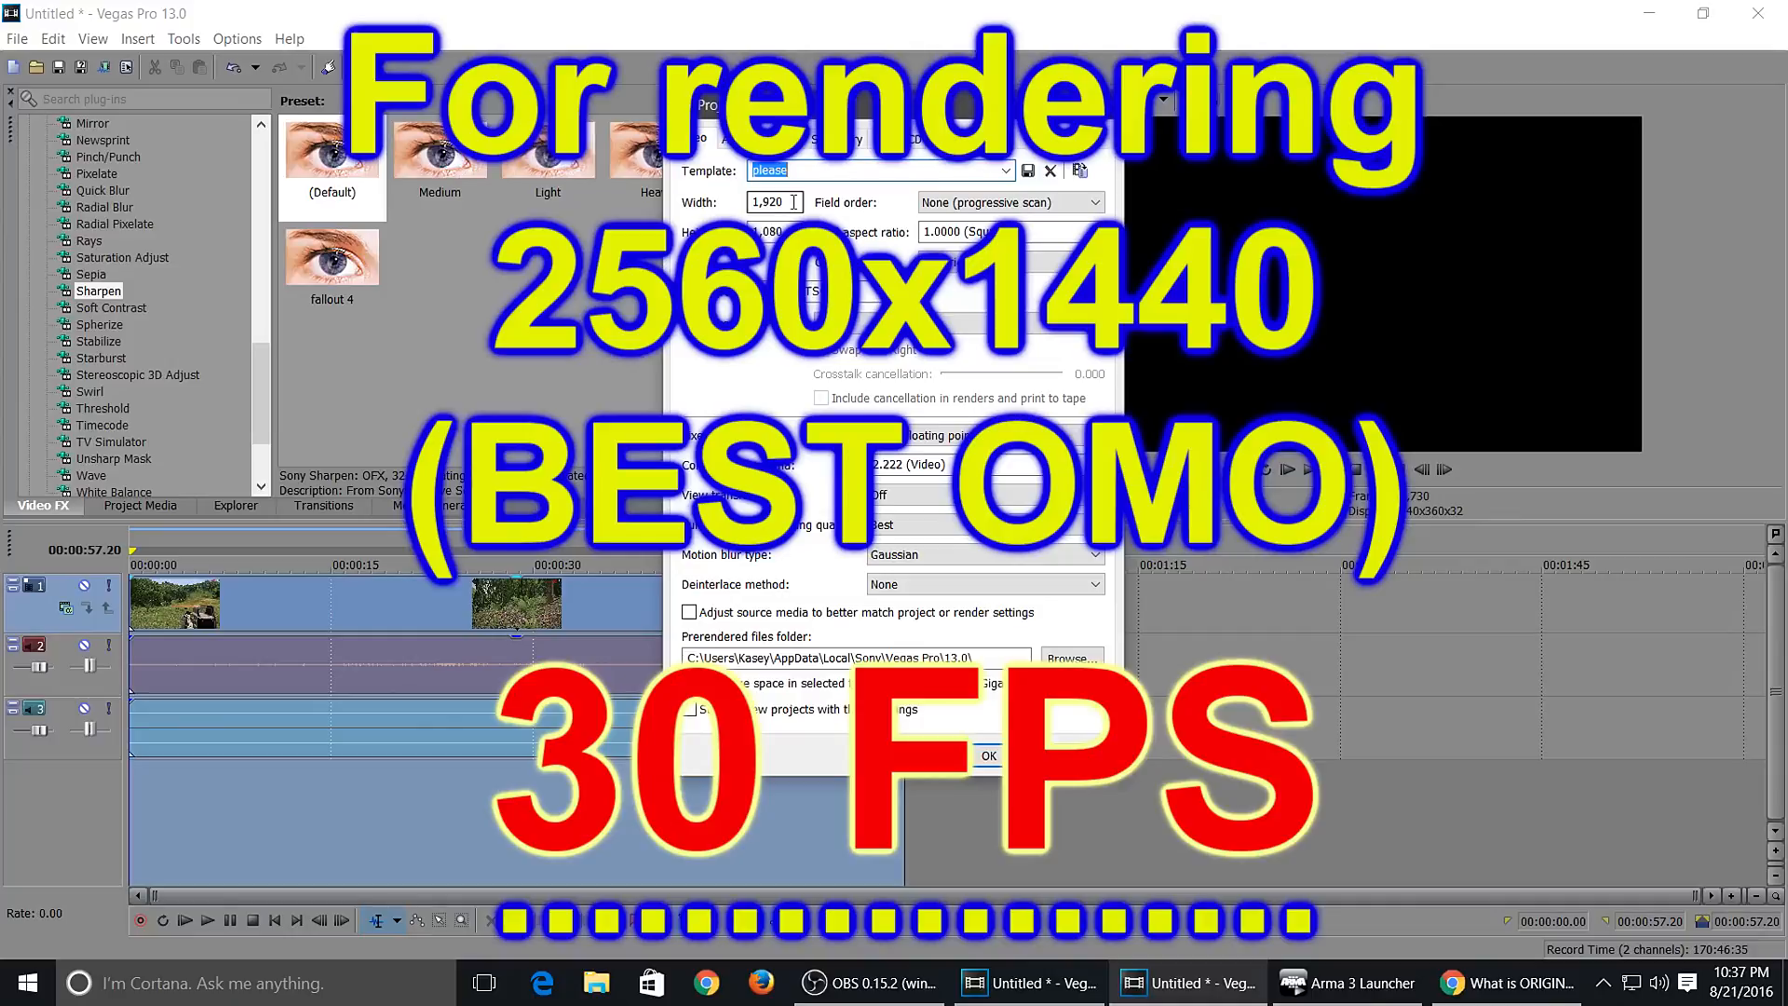
- Create a new project with a width of 2560 and a height of 1440
{"action": "double_click", "coordinate": [794, 202]}
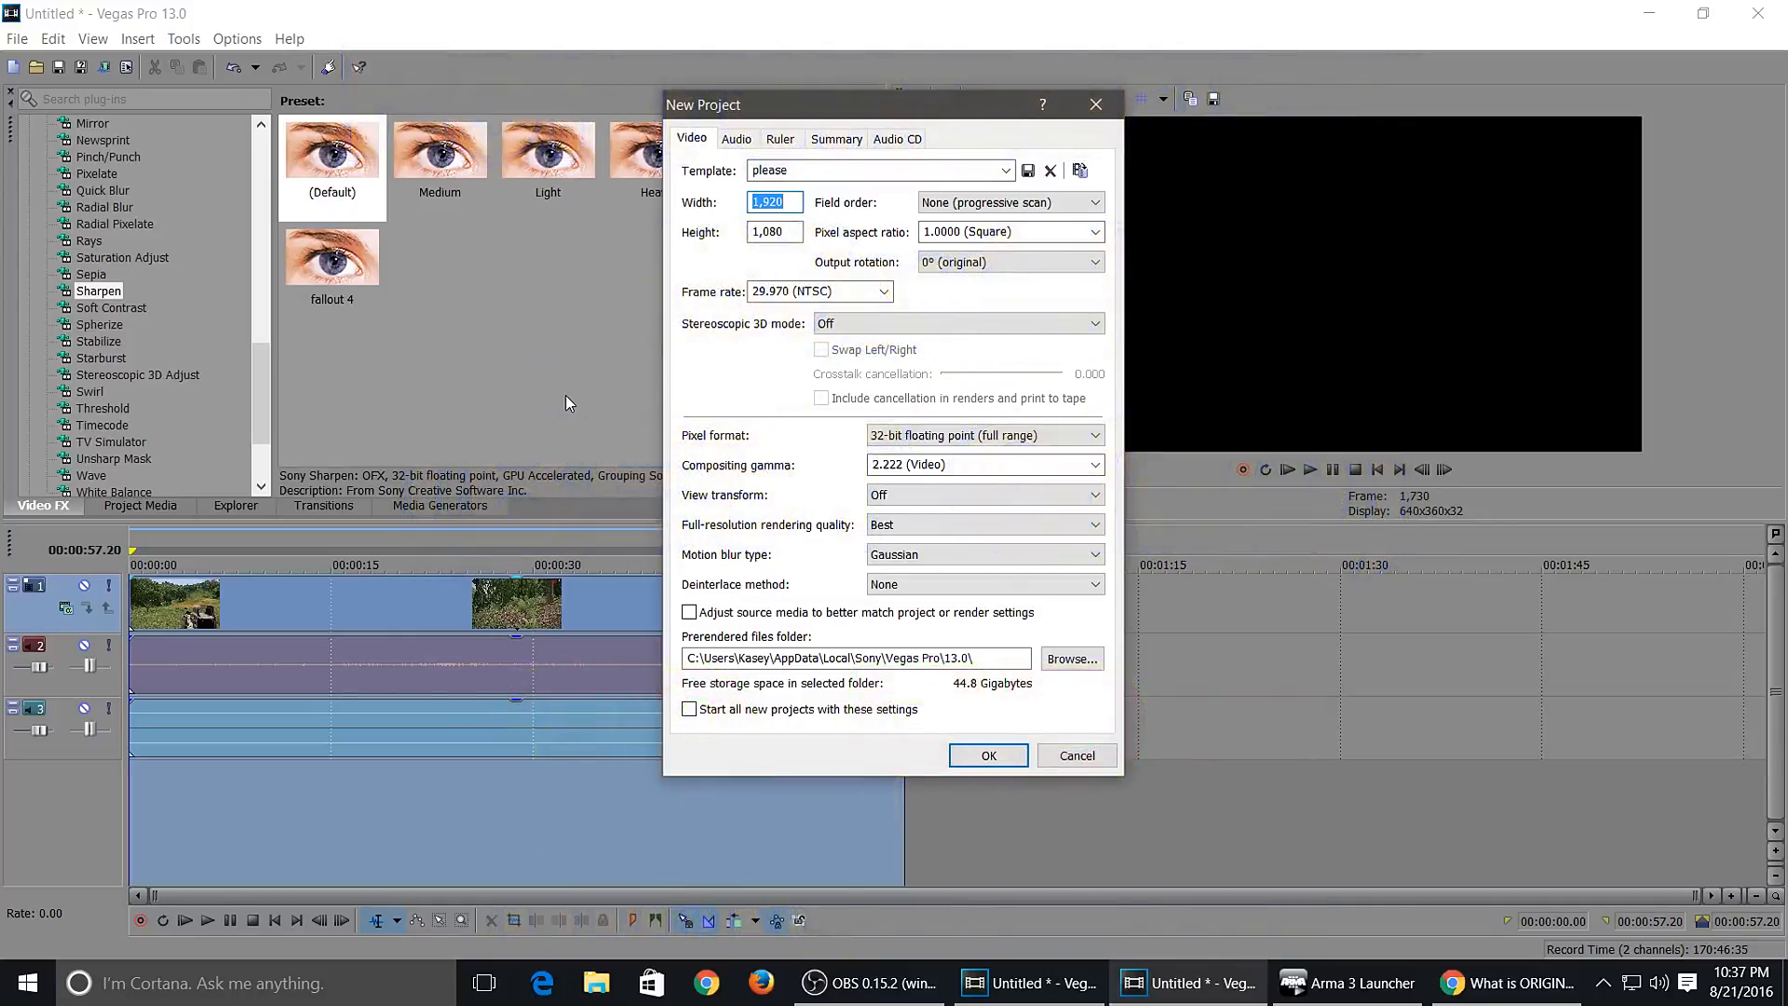
{"action": "type", "text": "2560"}
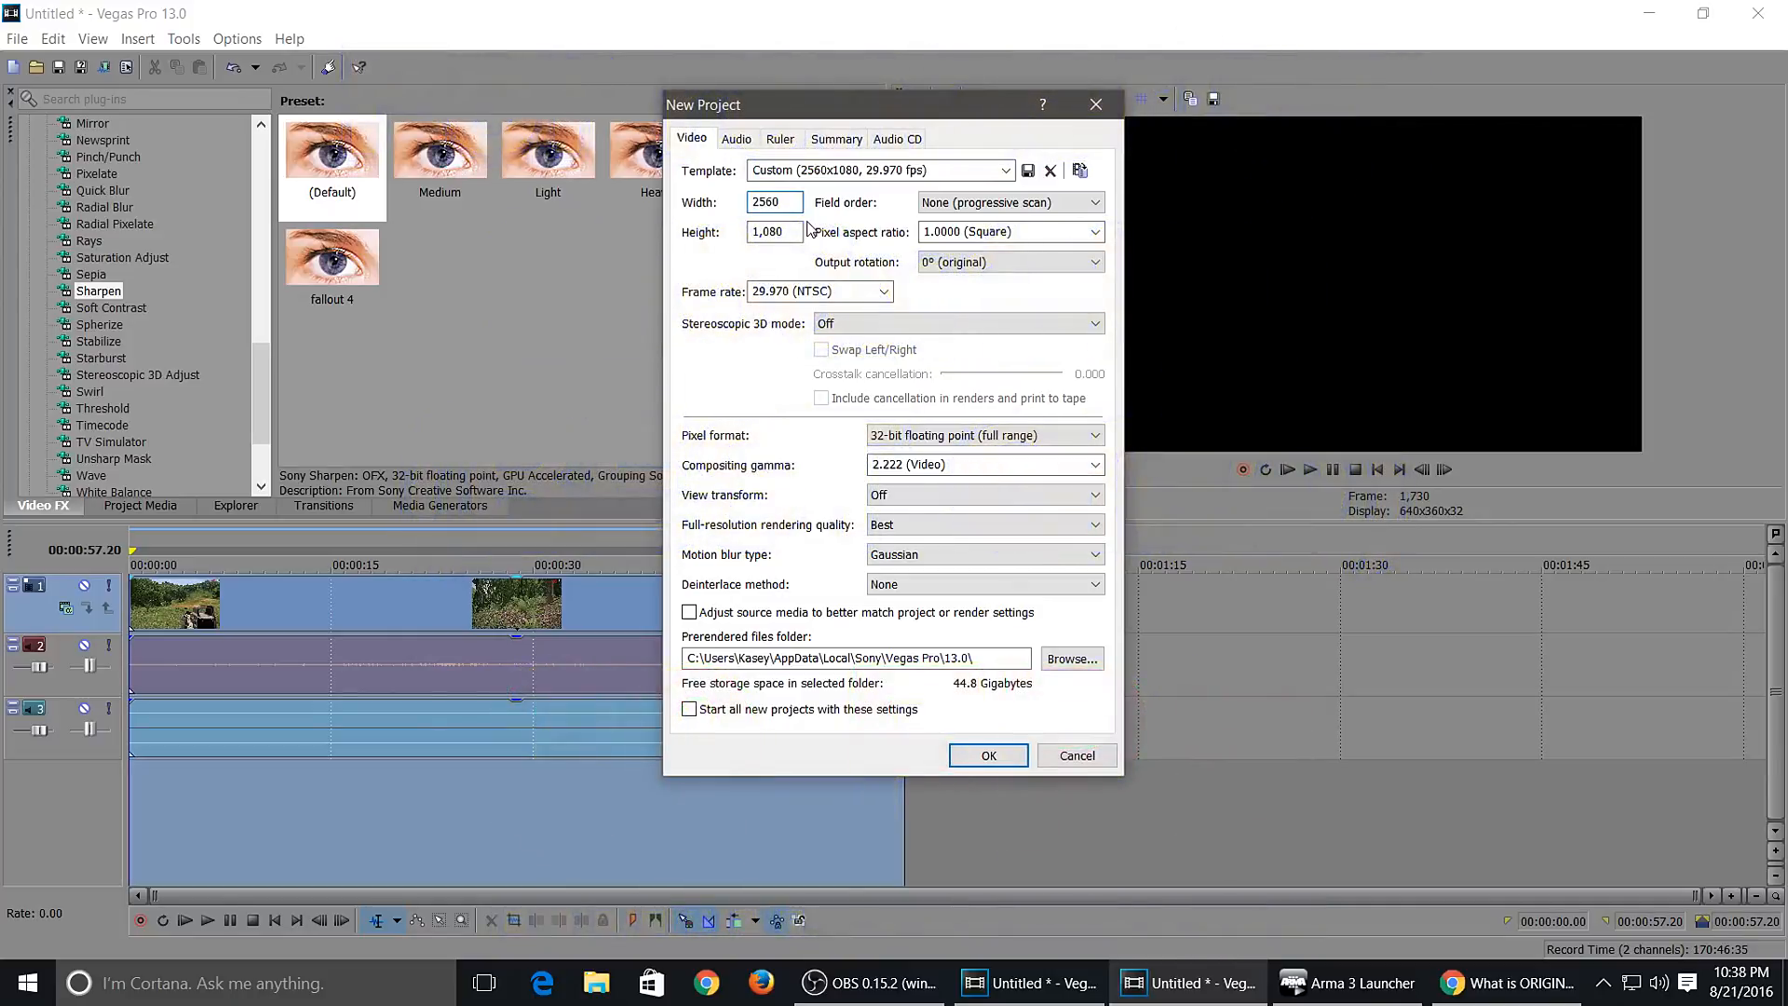
{"action": "double_click", "coordinate": [779, 232]}
{"action": "type", "text": "1440"}
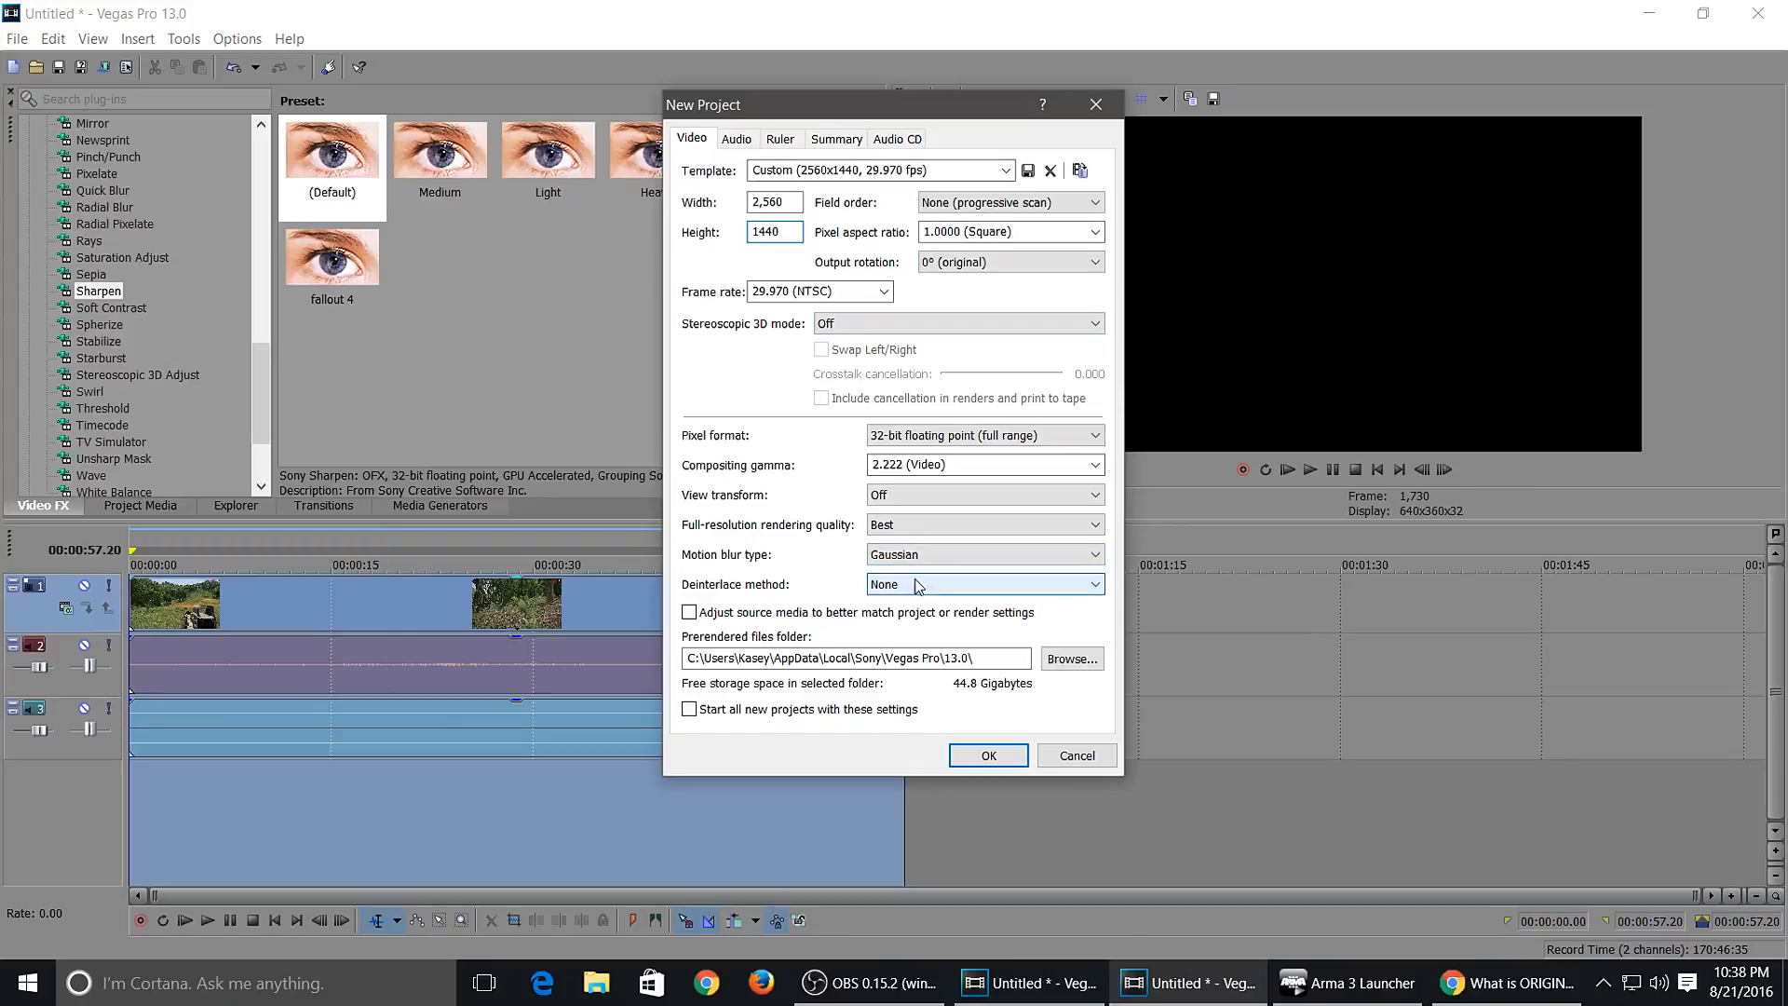
{"action": "left_click", "coordinate": [985, 752]}
{"action": "left_click", "coordinate": [17, 38]}
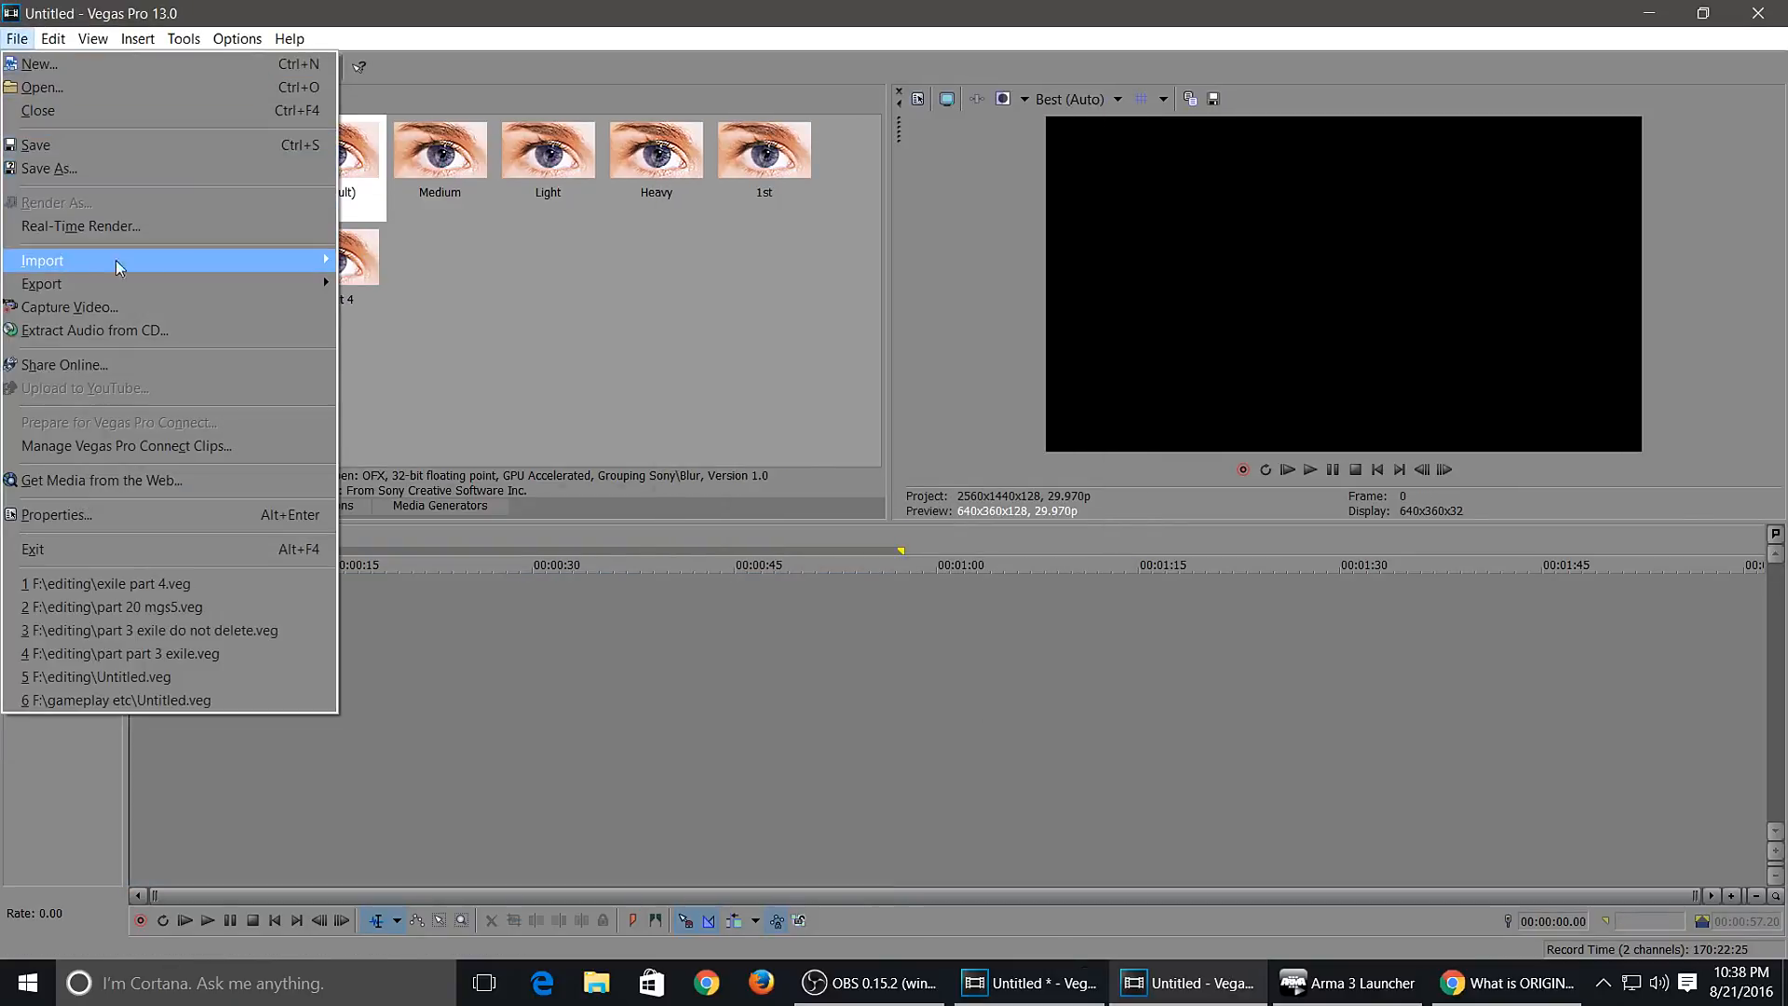
{"action": "left_click", "coordinate": [437, 261]}
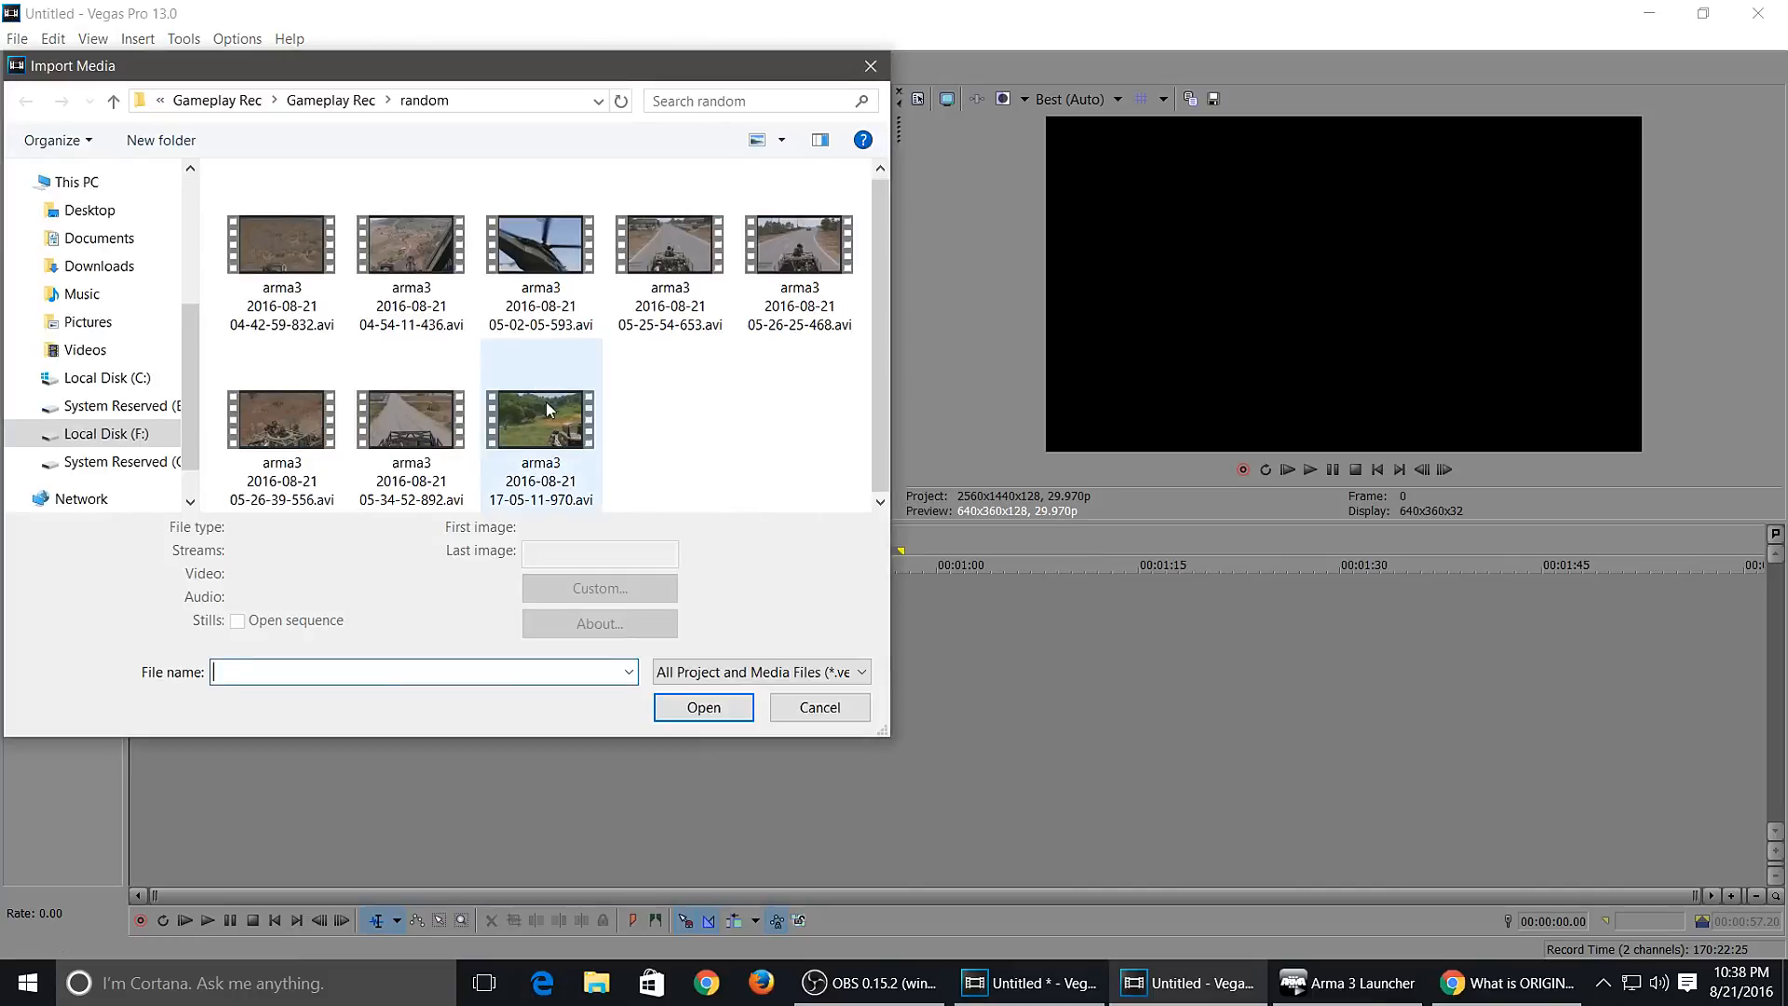
{"action": "left_click", "coordinate": [546, 410]}
{"action": "left_click", "coordinate": [717, 707]}
- Adjust the properties of the gameplay video event on the timeline and confirm the change
{"action": "right_click", "coordinate": [676, 606]}
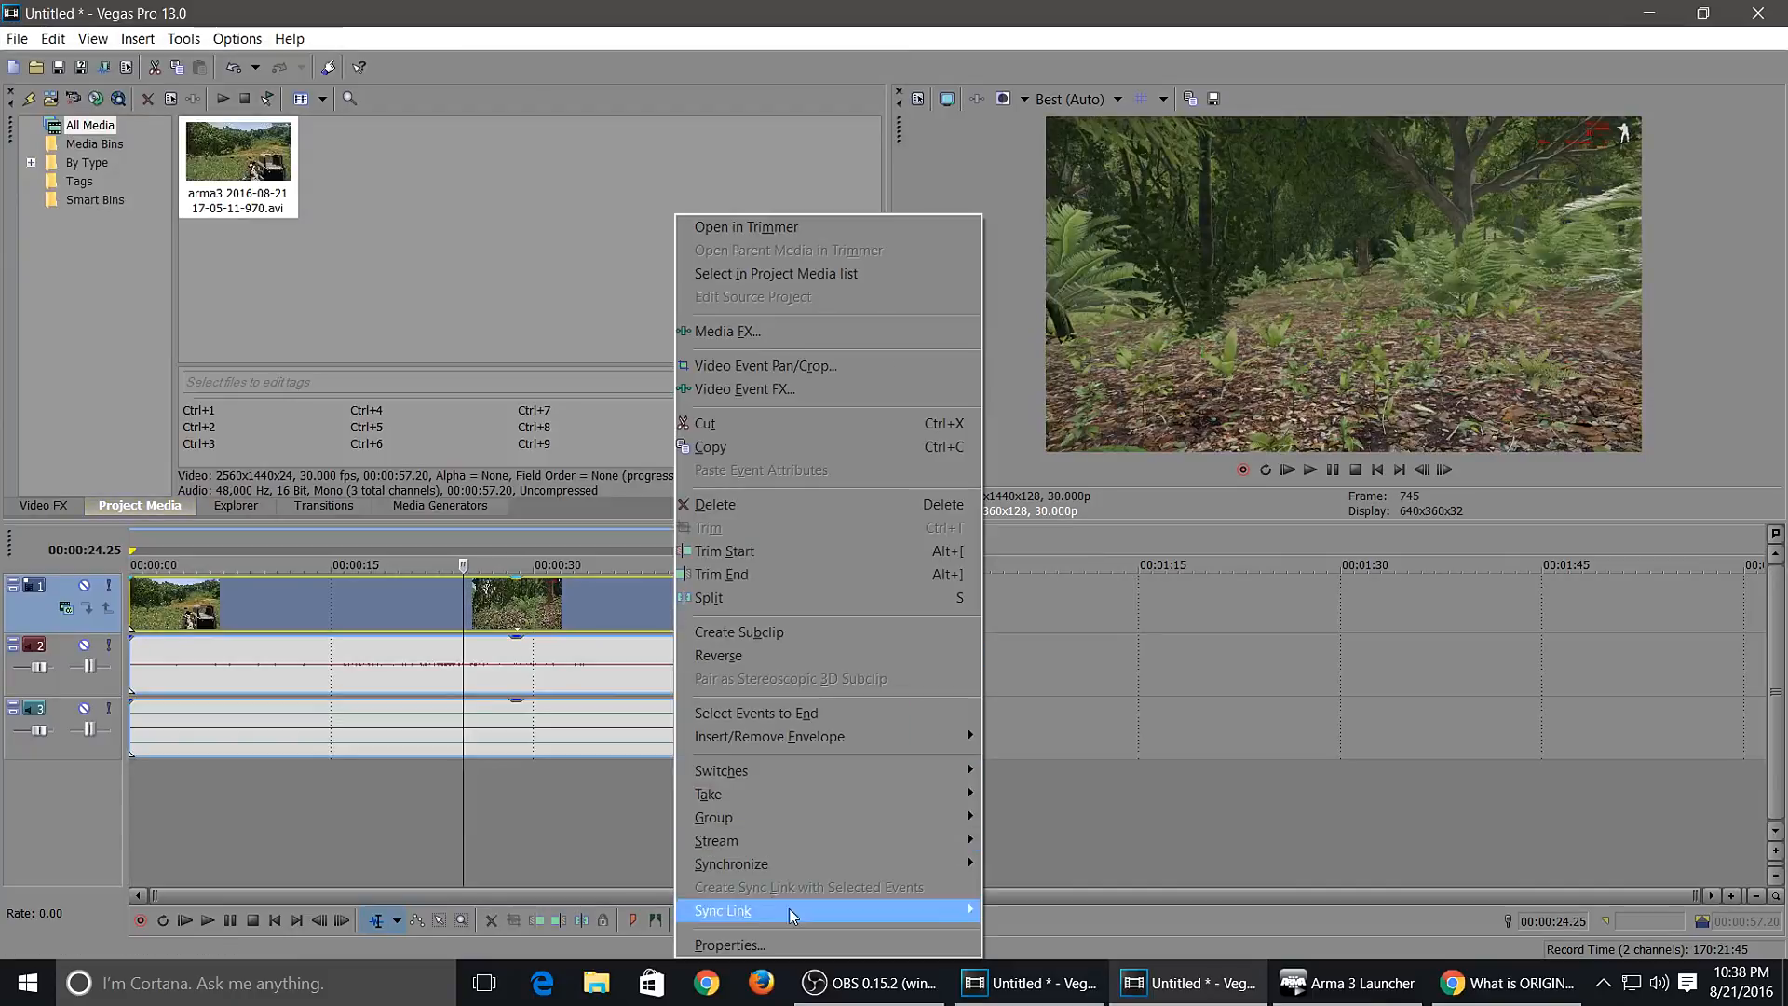
{"action": "left_click", "coordinate": [767, 944]}
{"action": "left_click", "coordinate": [728, 399]}
{"action": "left_click", "coordinate": [966, 746]}
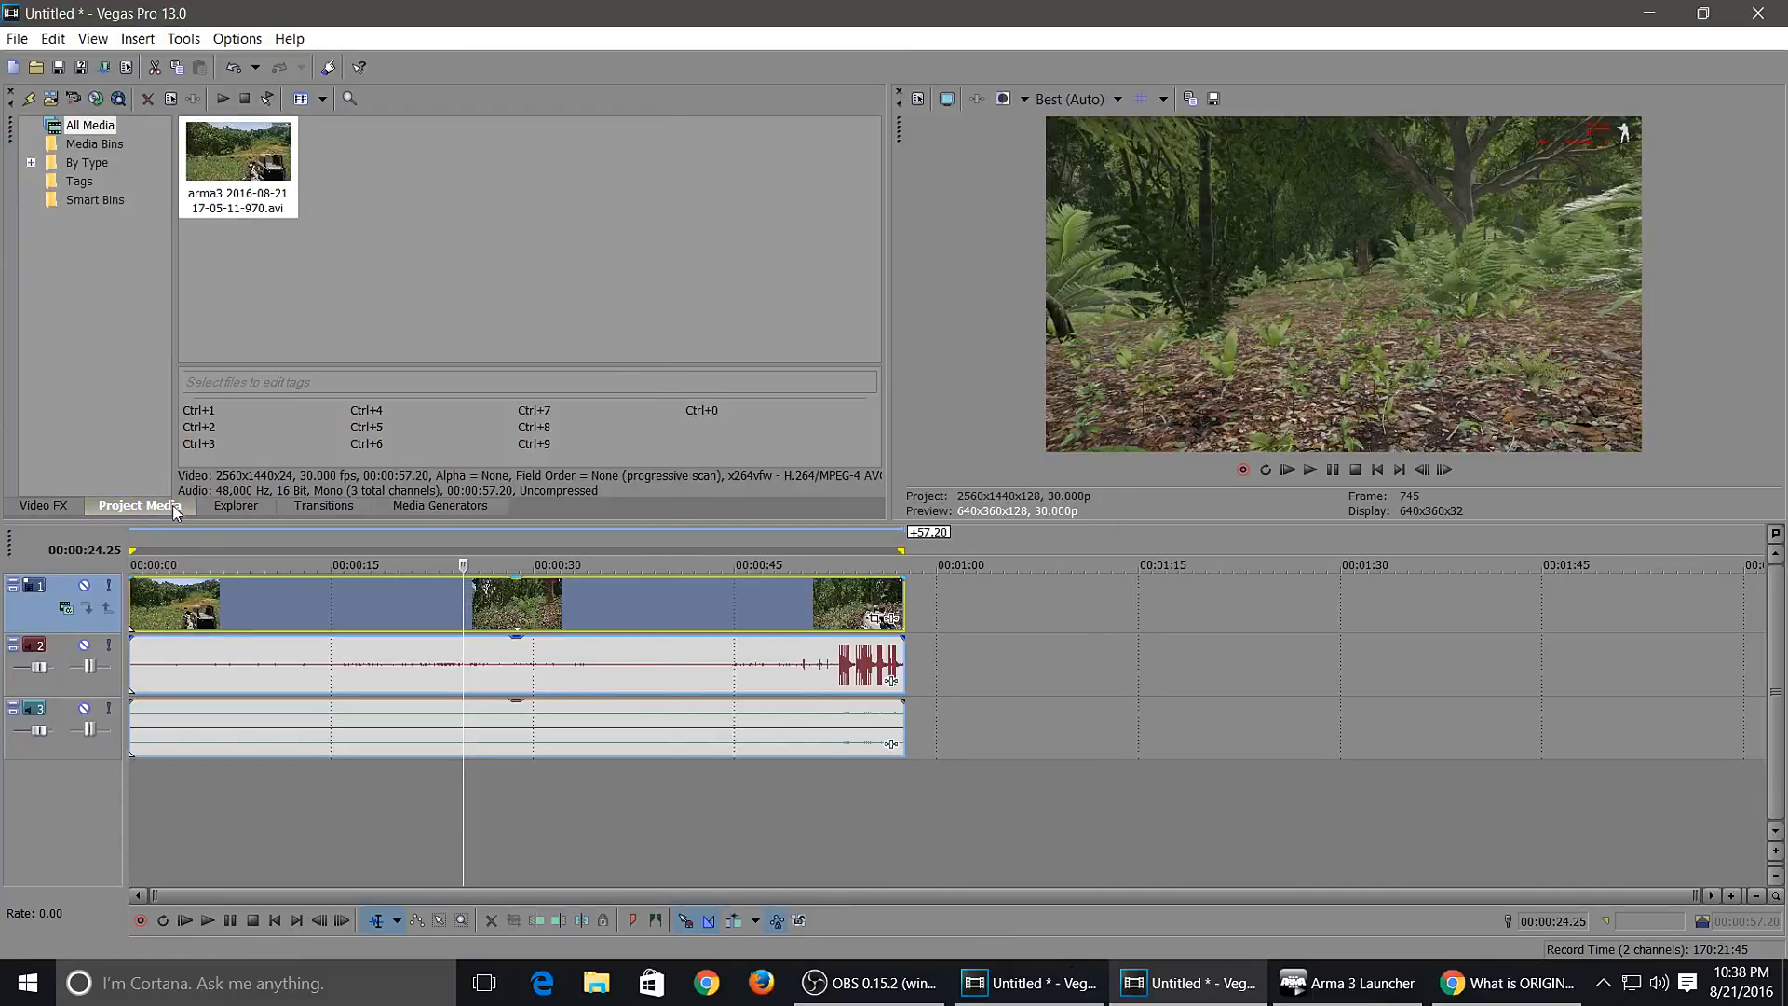
- Apply the default Sharpen effect to the gameplay video event with an amount of 0.1
{"action": "left_click", "coordinate": [43, 505]}
{"action": "scroll", "coordinate": [136, 394], "scroll_direction": "down", "scroll_amount": 2}
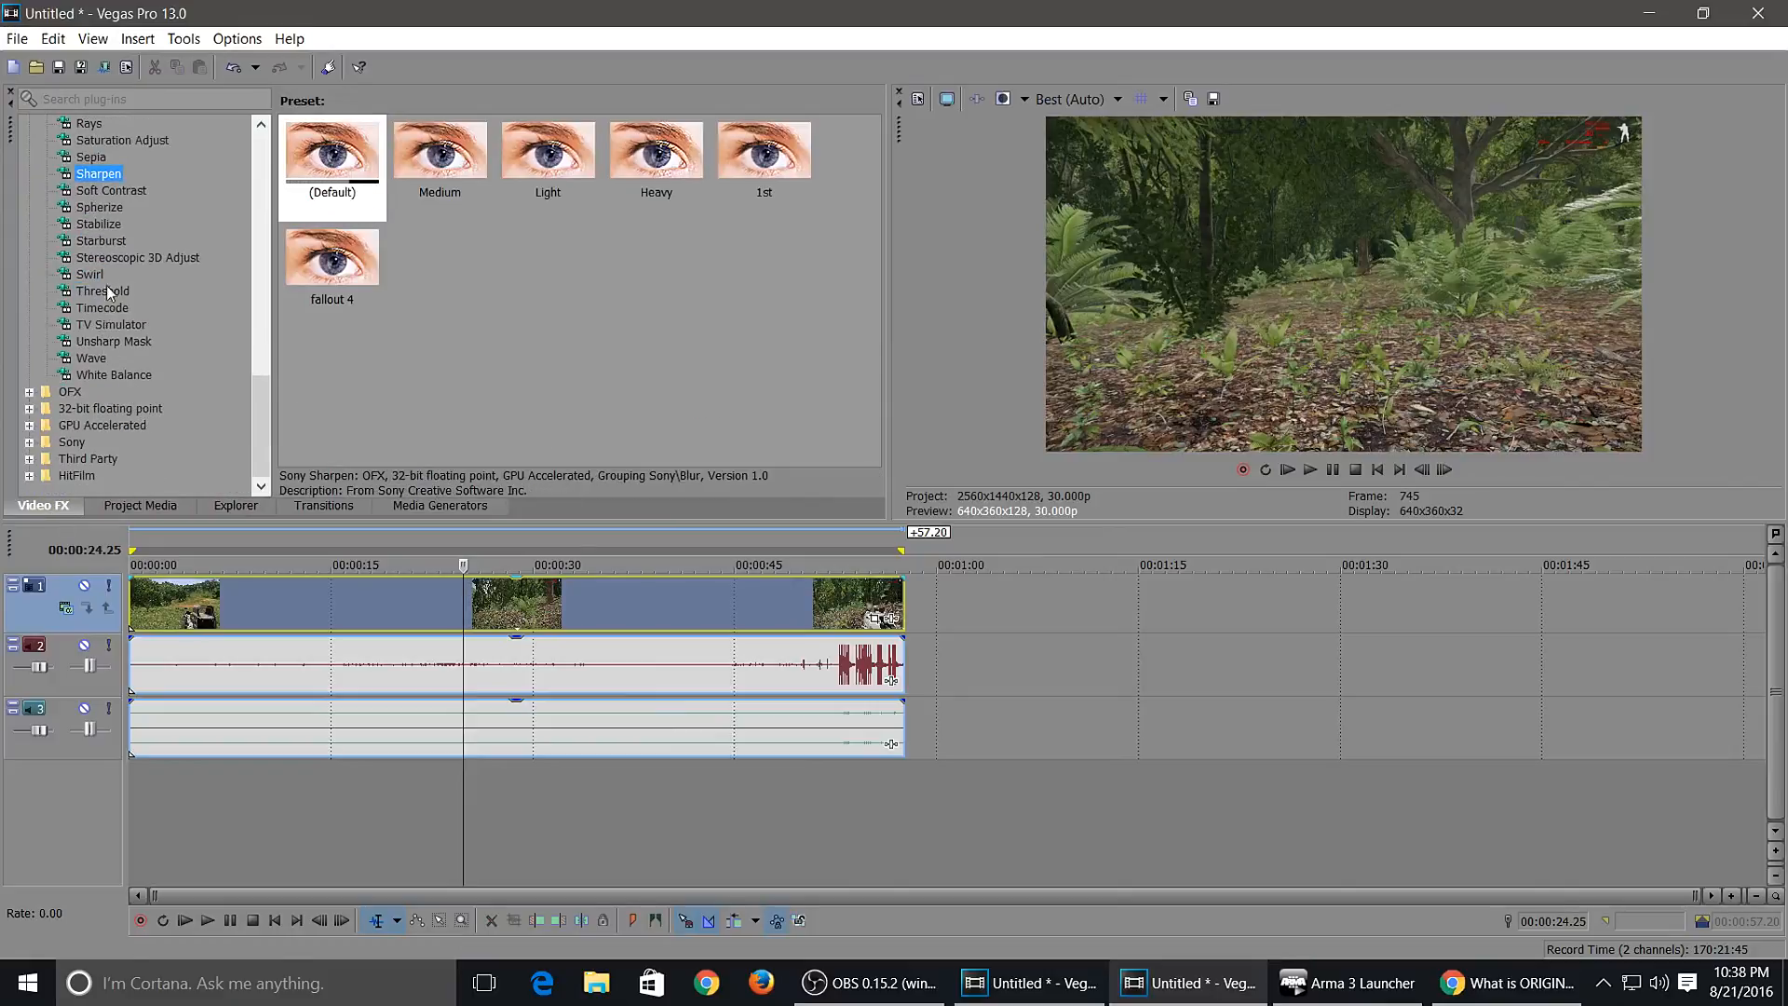
{"action": "scroll", "coordinate": [108, 291], "scroll_direction": "up", "scroll_amount": 3}
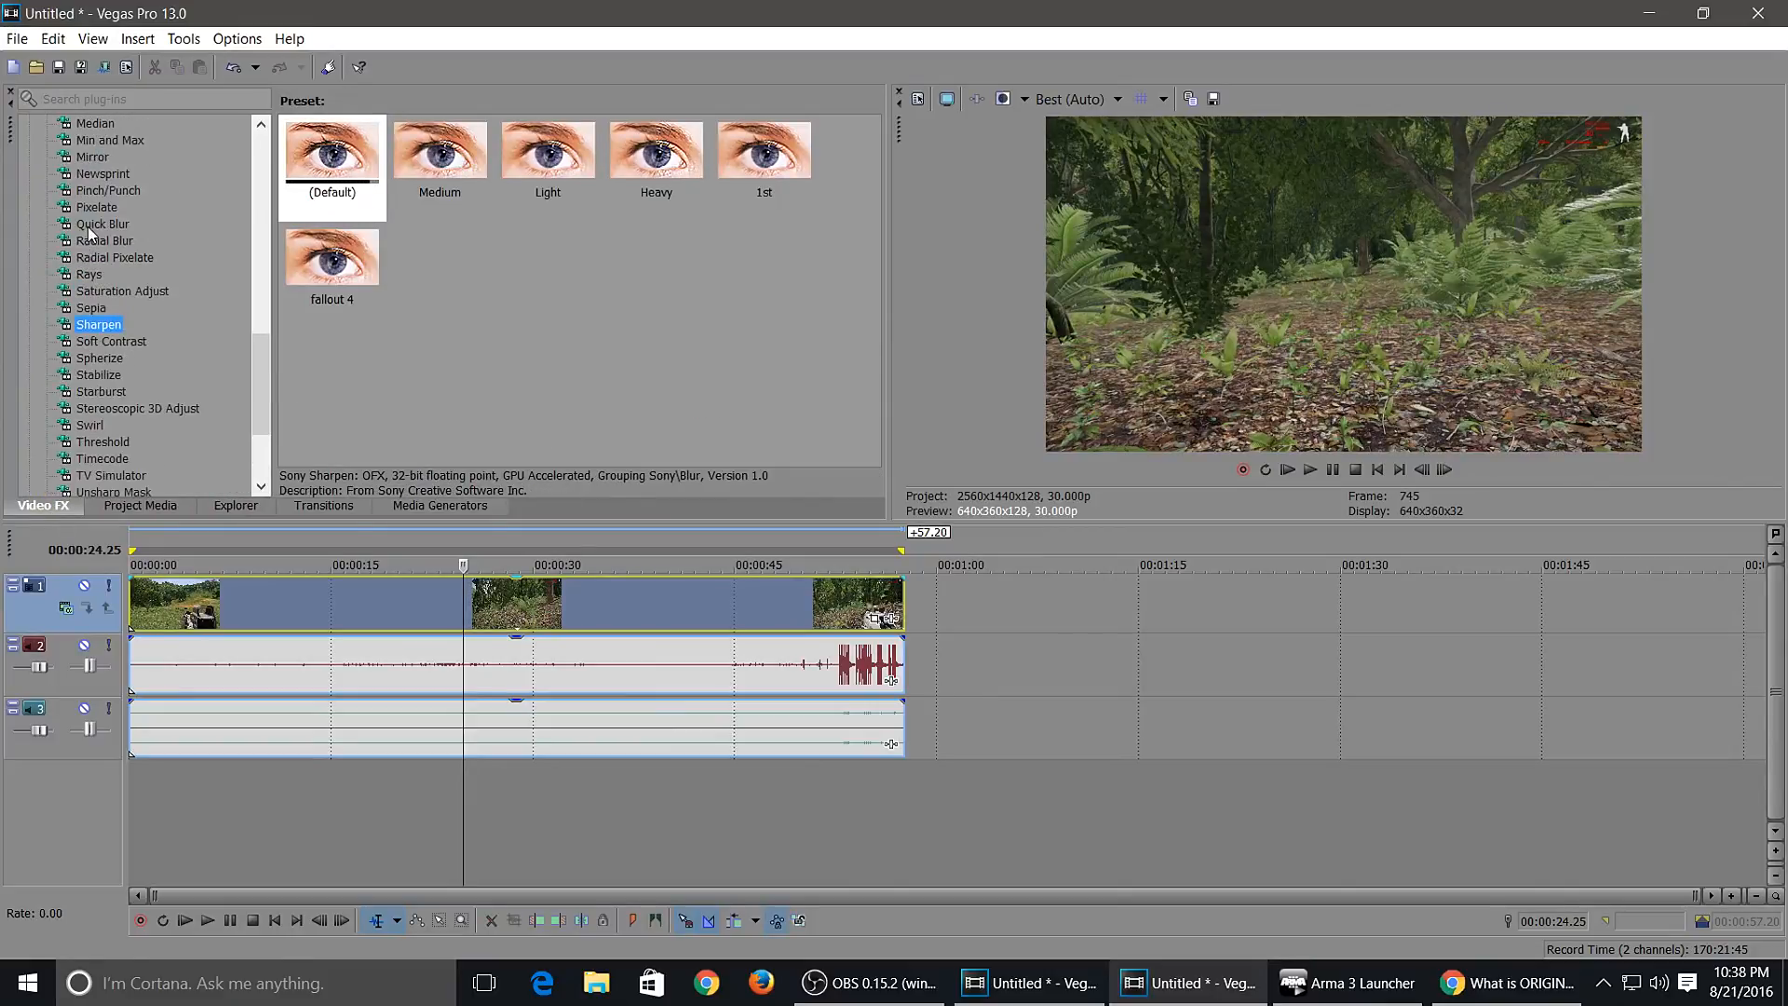
{"action": "left_click_drag", "start_coordinate": [121, 317], "coordinate": [335, 617]}
{"action": "type", "text": "0.1"}
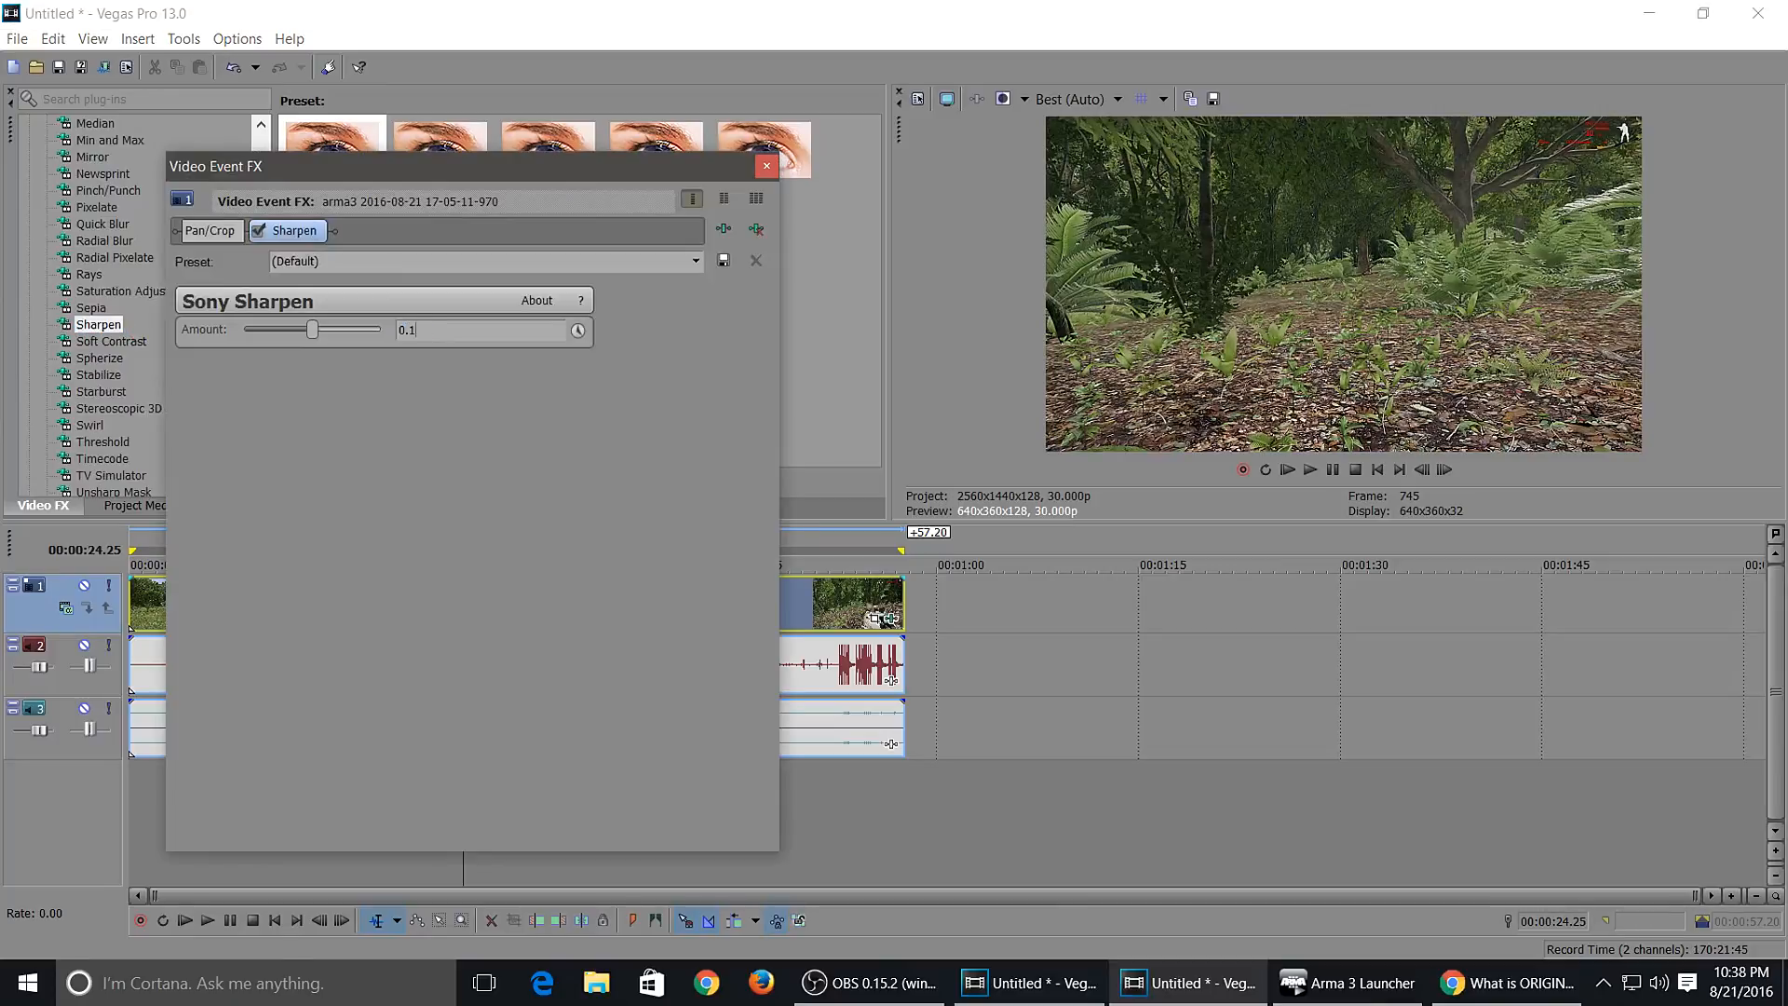
{"action": "key", "text": "Return"}
{"action": "left_click", "coordinate": [426, 329]}
{"action": "left_click", "coordinate": [765, 165]}
- Select the whole clip as the loop region and open the MainConcept AVC/AAC Internet HD 1080p render template for customization
{"action": "left_click_drag", "start_coordinate": [129, 784], "coordinate": [905, 780]}
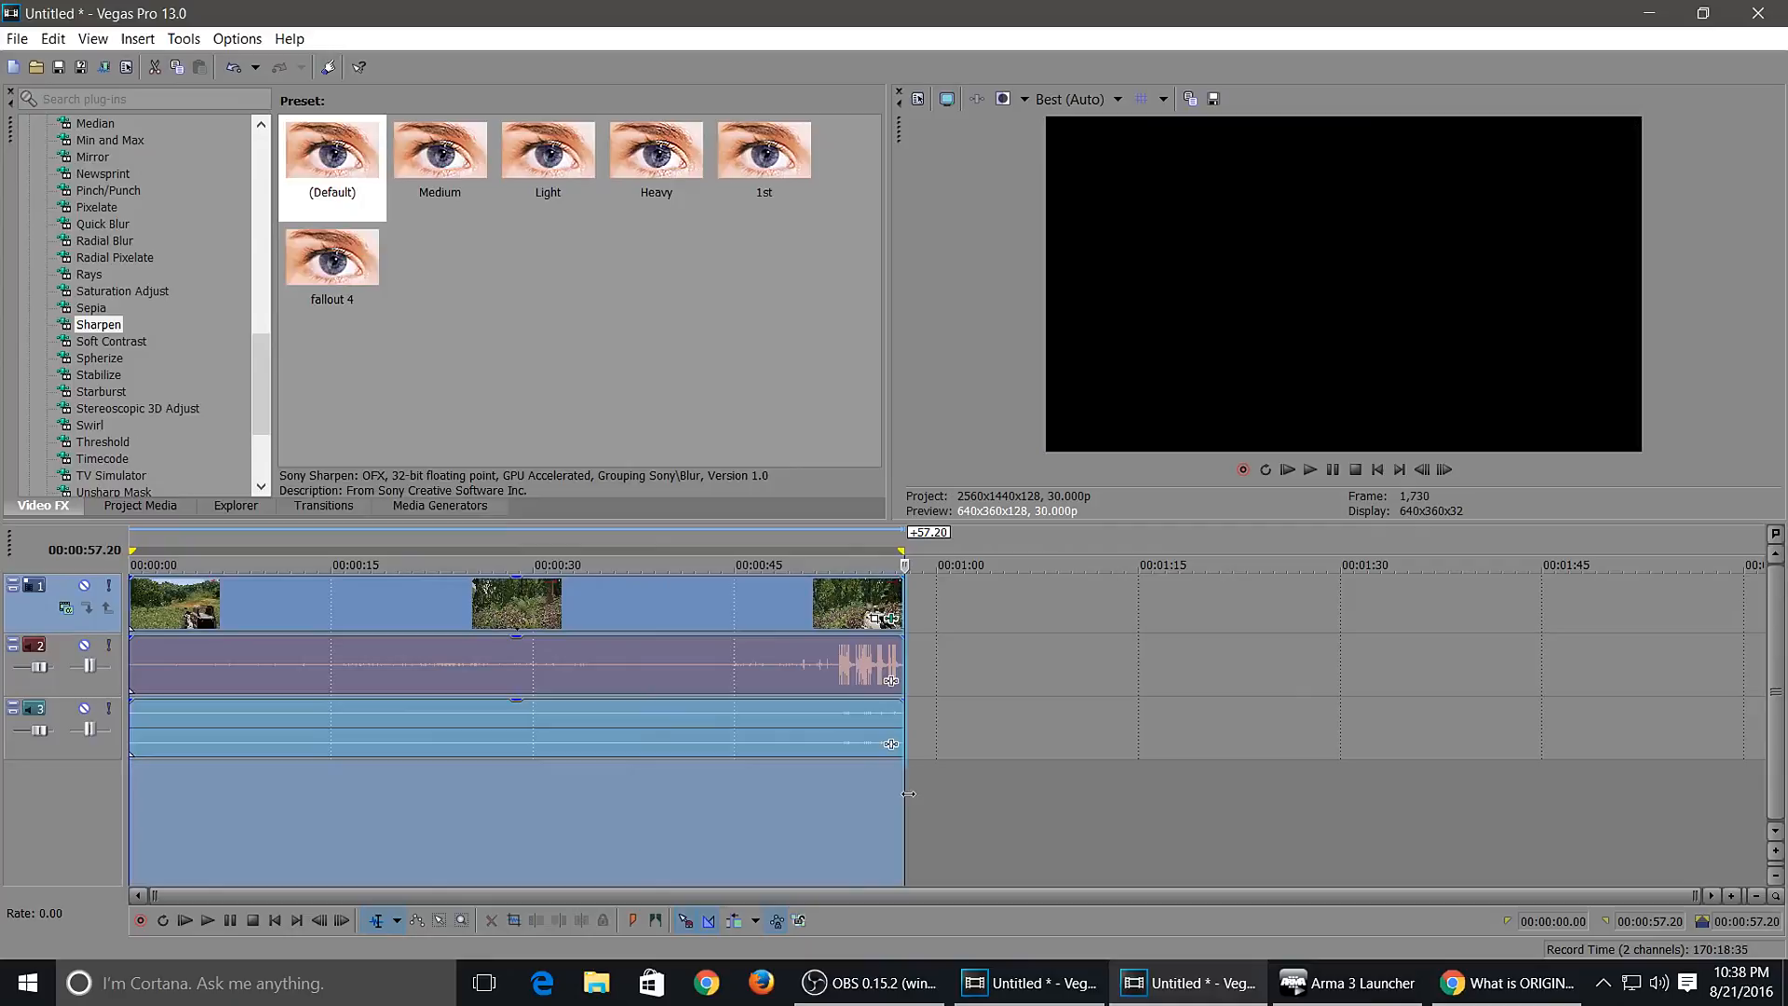
{"action": "left_click", "coordinate": [102, 67]}
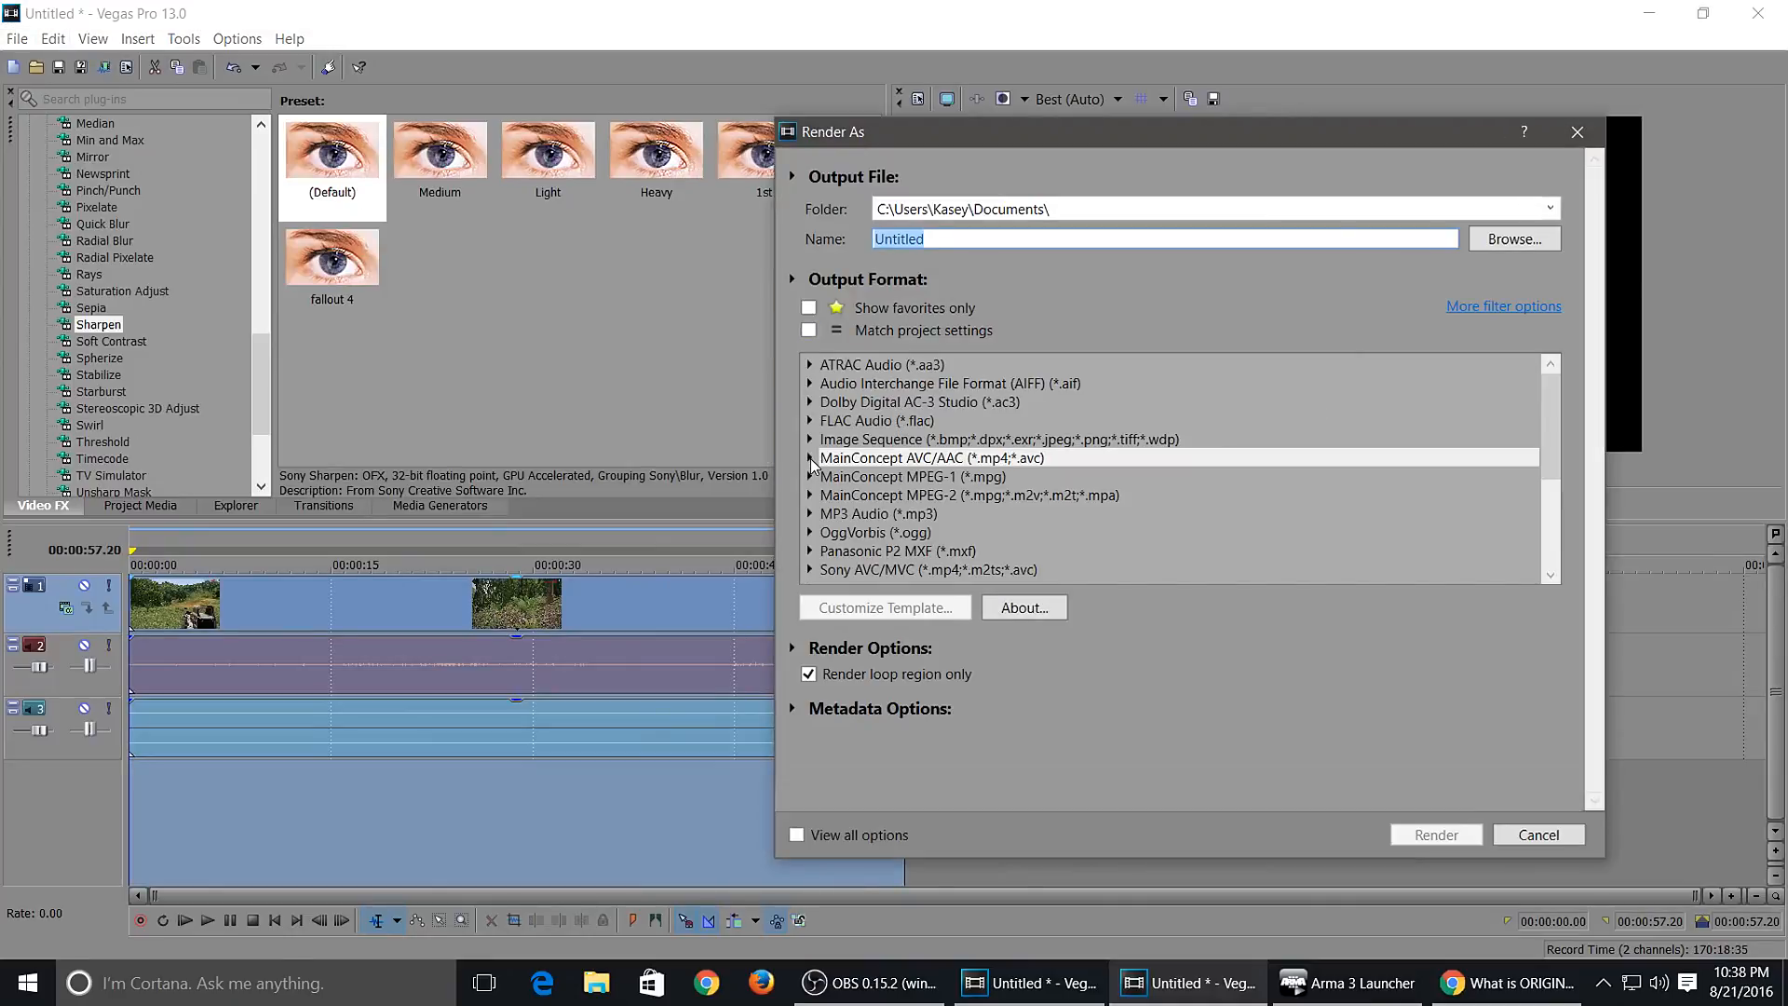
{"action": "left_click", "coordinate": [810, 458]}
{"action": "scroll", "coordinate": [986, 484], "scroll_direction": "down", "scroll_amount": 3}
{"action": "scroll", "coordinate": [987, 484], "scroll_direction": "up", "scroll_amount": 1}
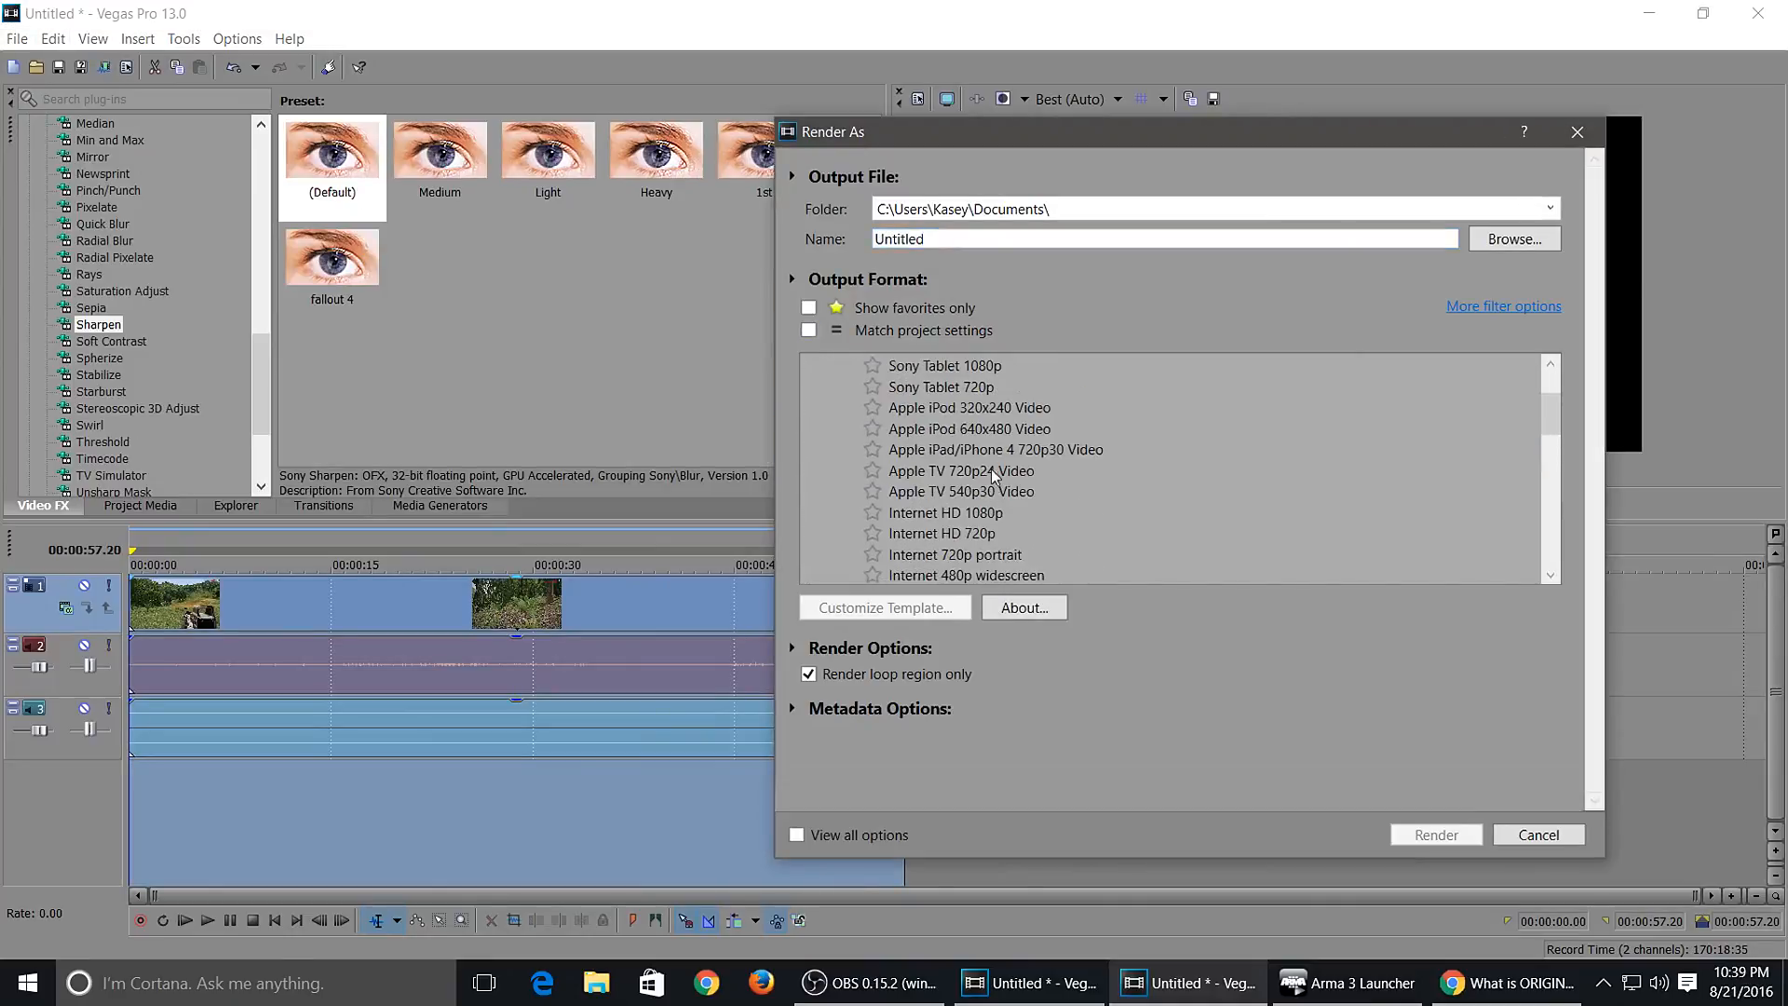
{"action": "scroll", "coordinate": [998, 462], "scroll_direction": "down", "scroll_amount": 7}
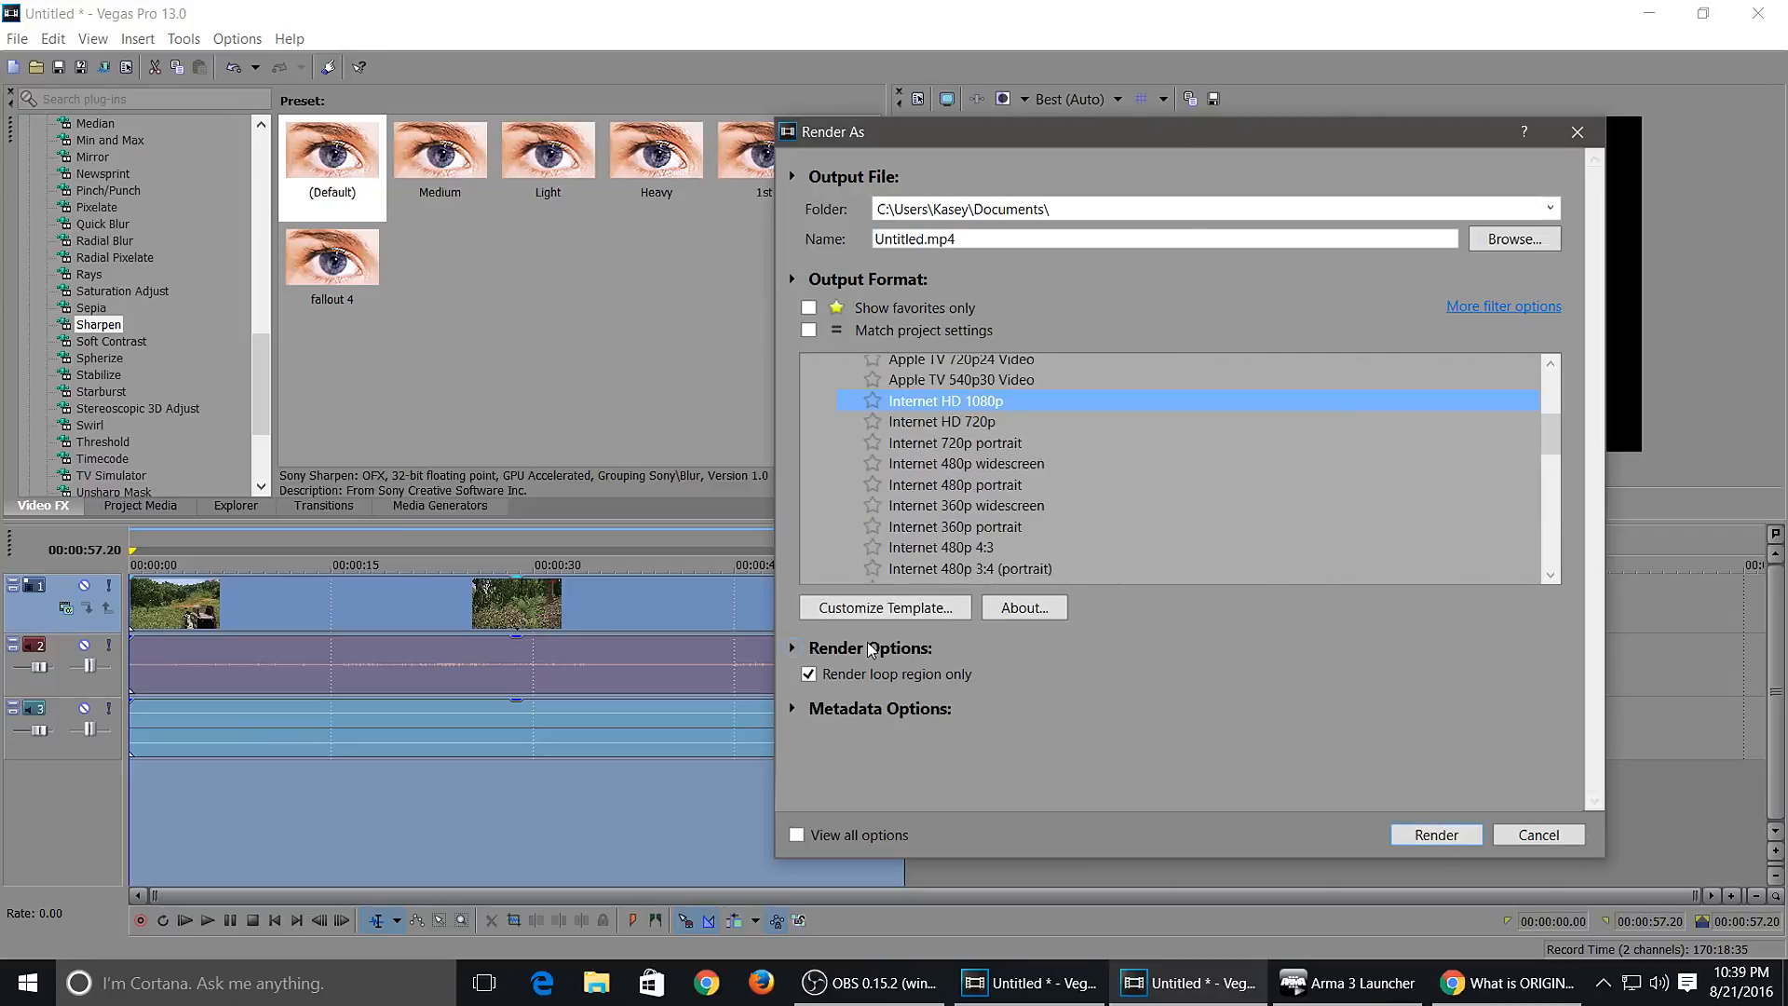
{"action": "left_click", "coordinate": [882, 606]}
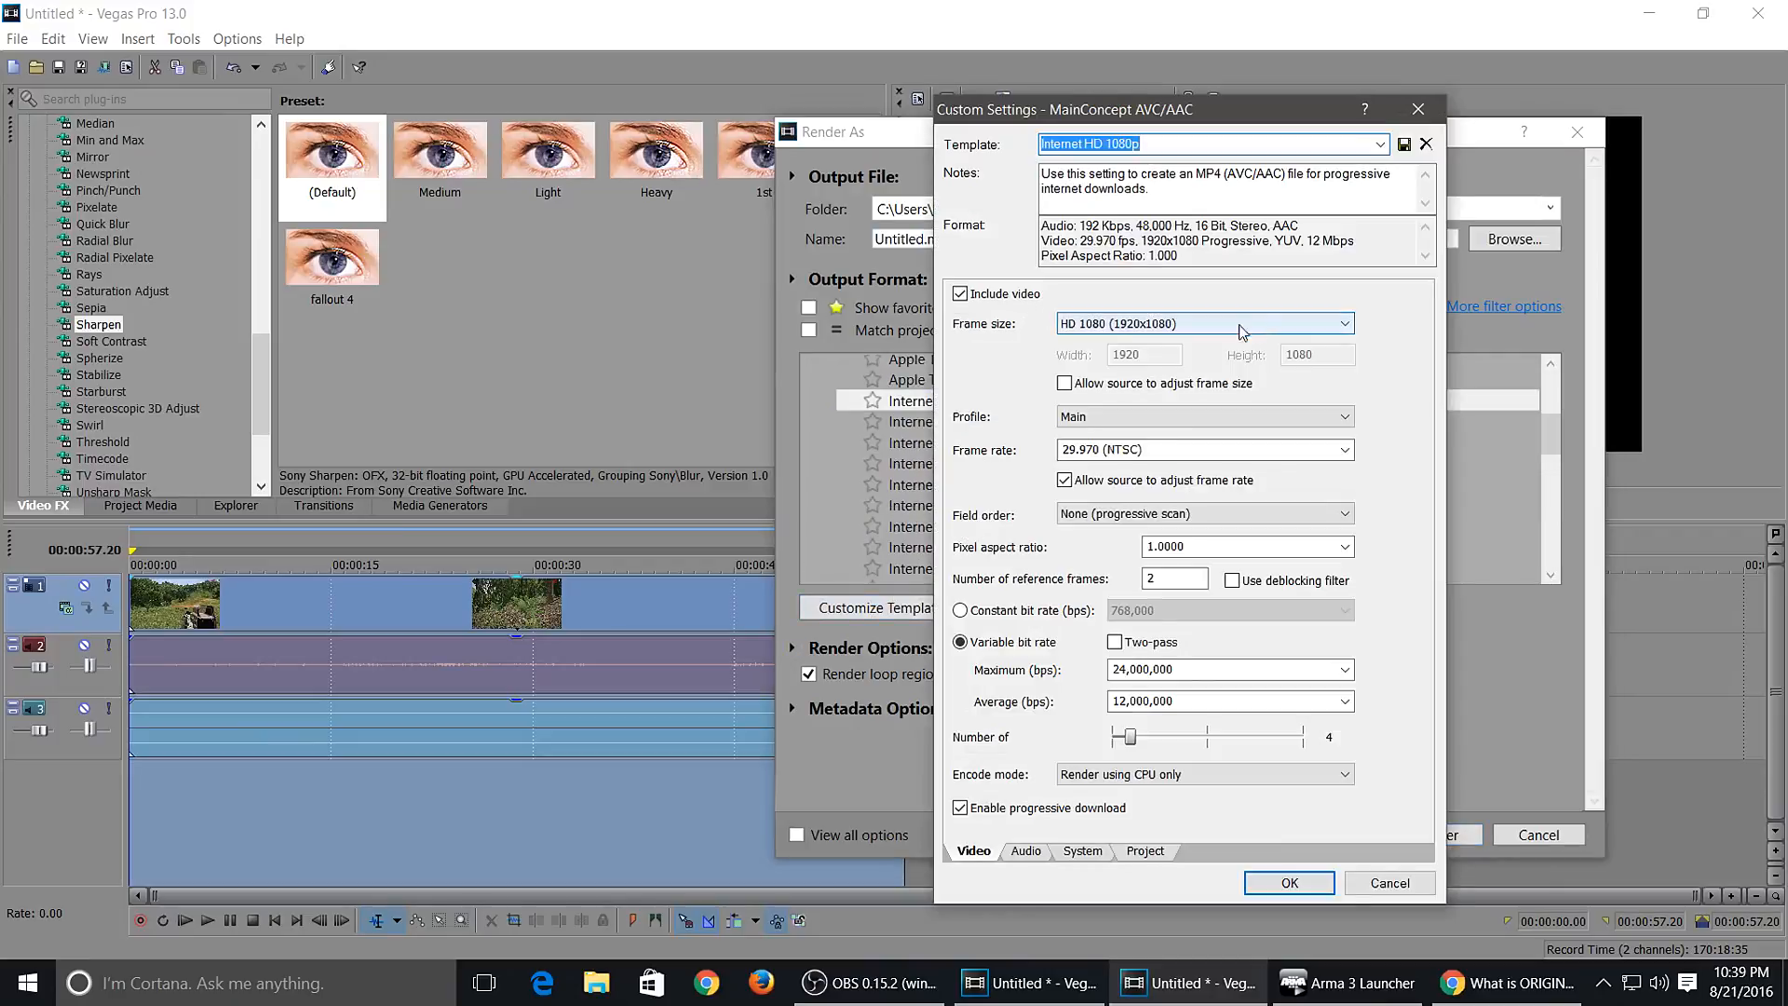
- Give the render template a custom frame size of 2560 by 1440 and set its profile to High
{"action": "left_click", "coordinate": [1147, 323]}
{"action": "left_click", "coordinate": [1146, 345]}
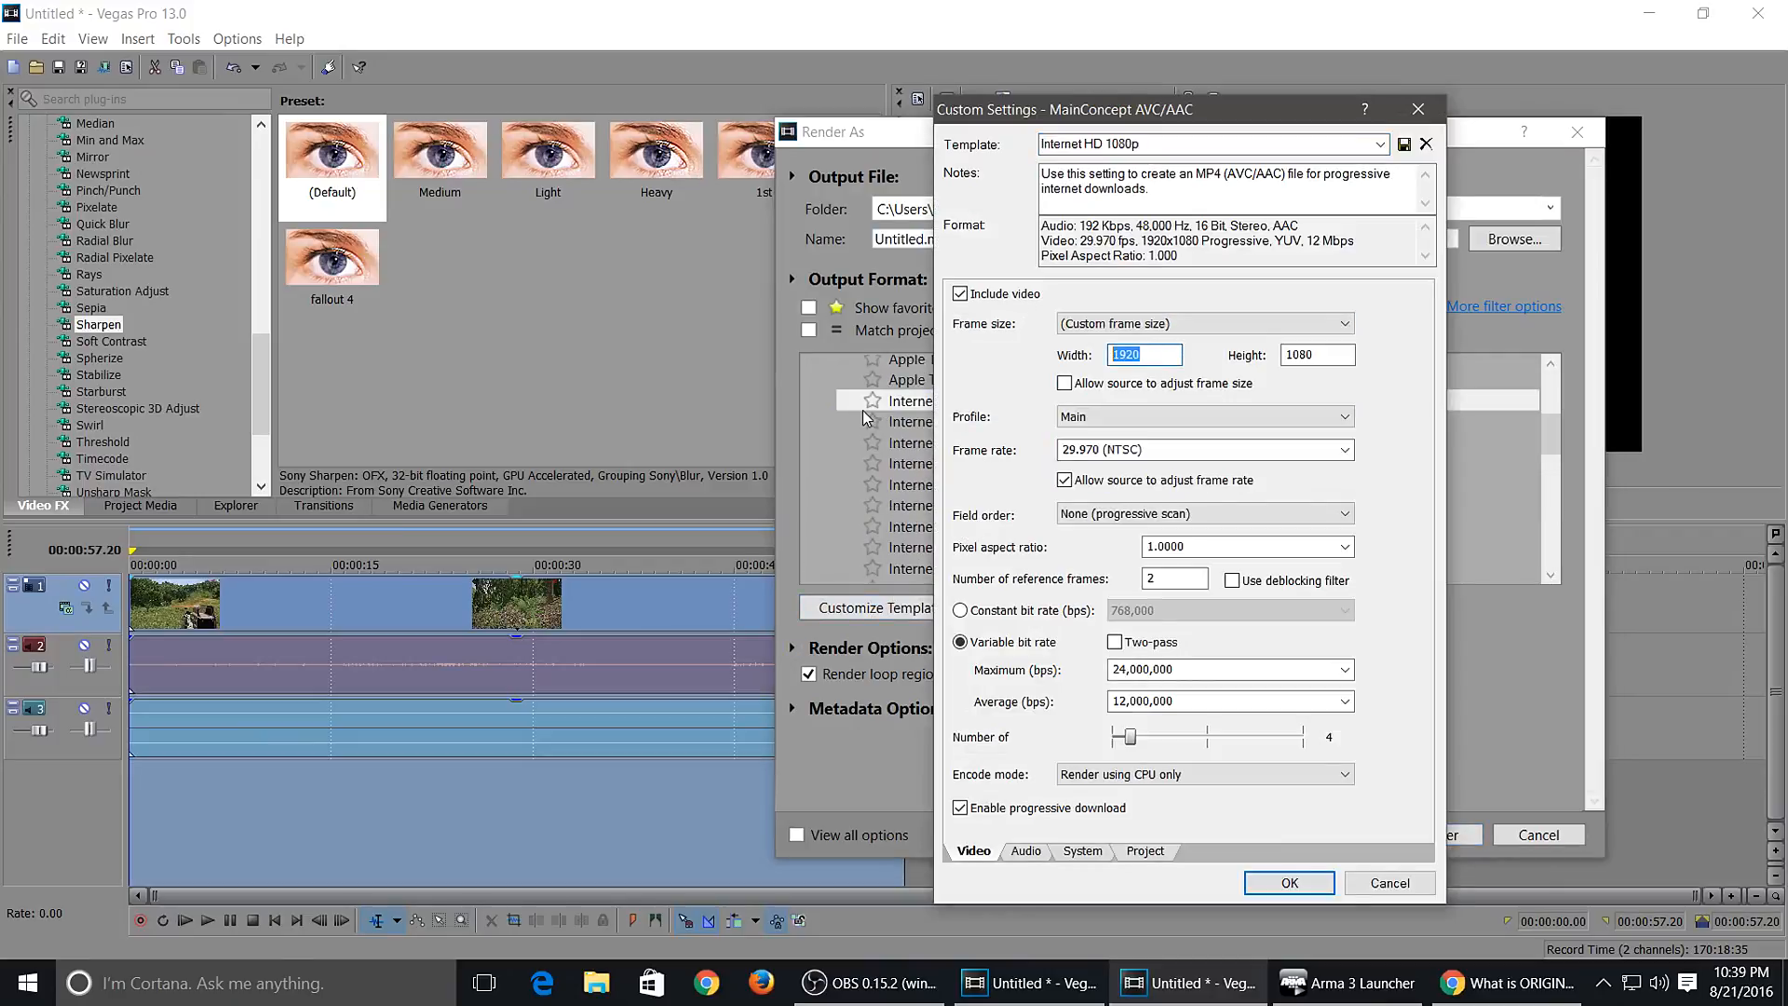
{"action": "type", "text": "2560"}
{"action": "key", "text": "Tab"}
{"action": "type", "text": "1440"}
{"action": "left_click", "coordinate": [1108, 417]}
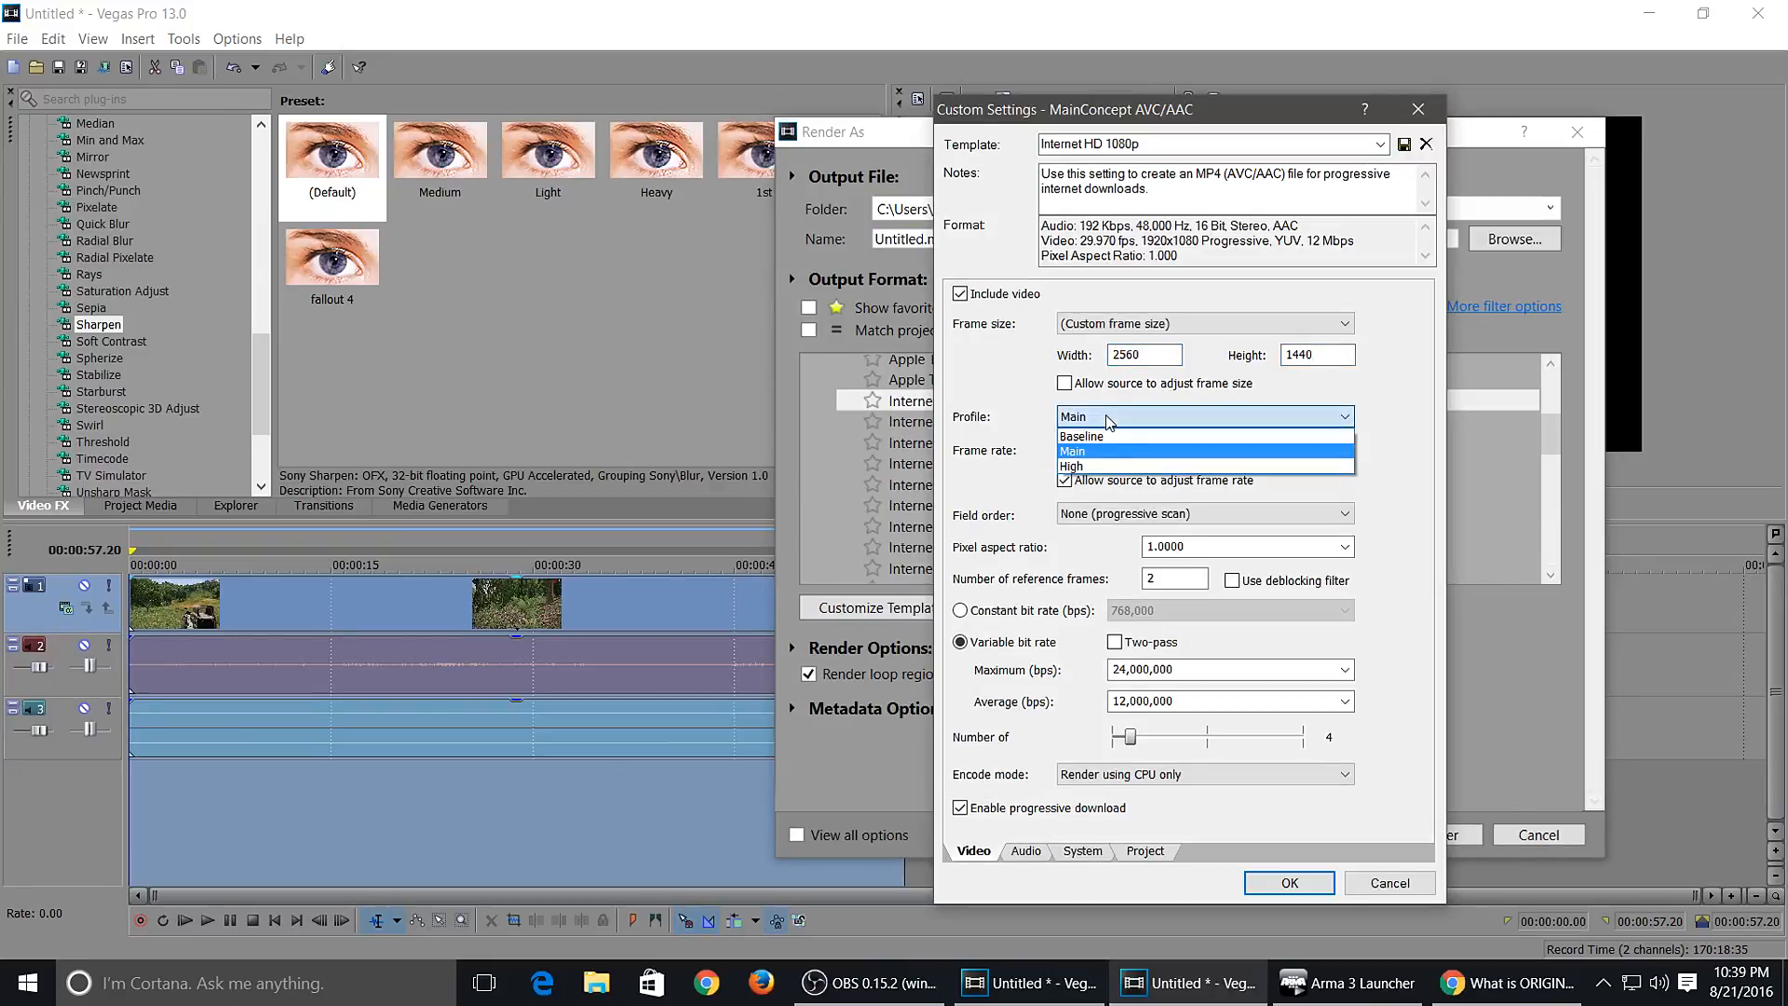
{"action": "left_click", "coordinate": [1071, 465]}
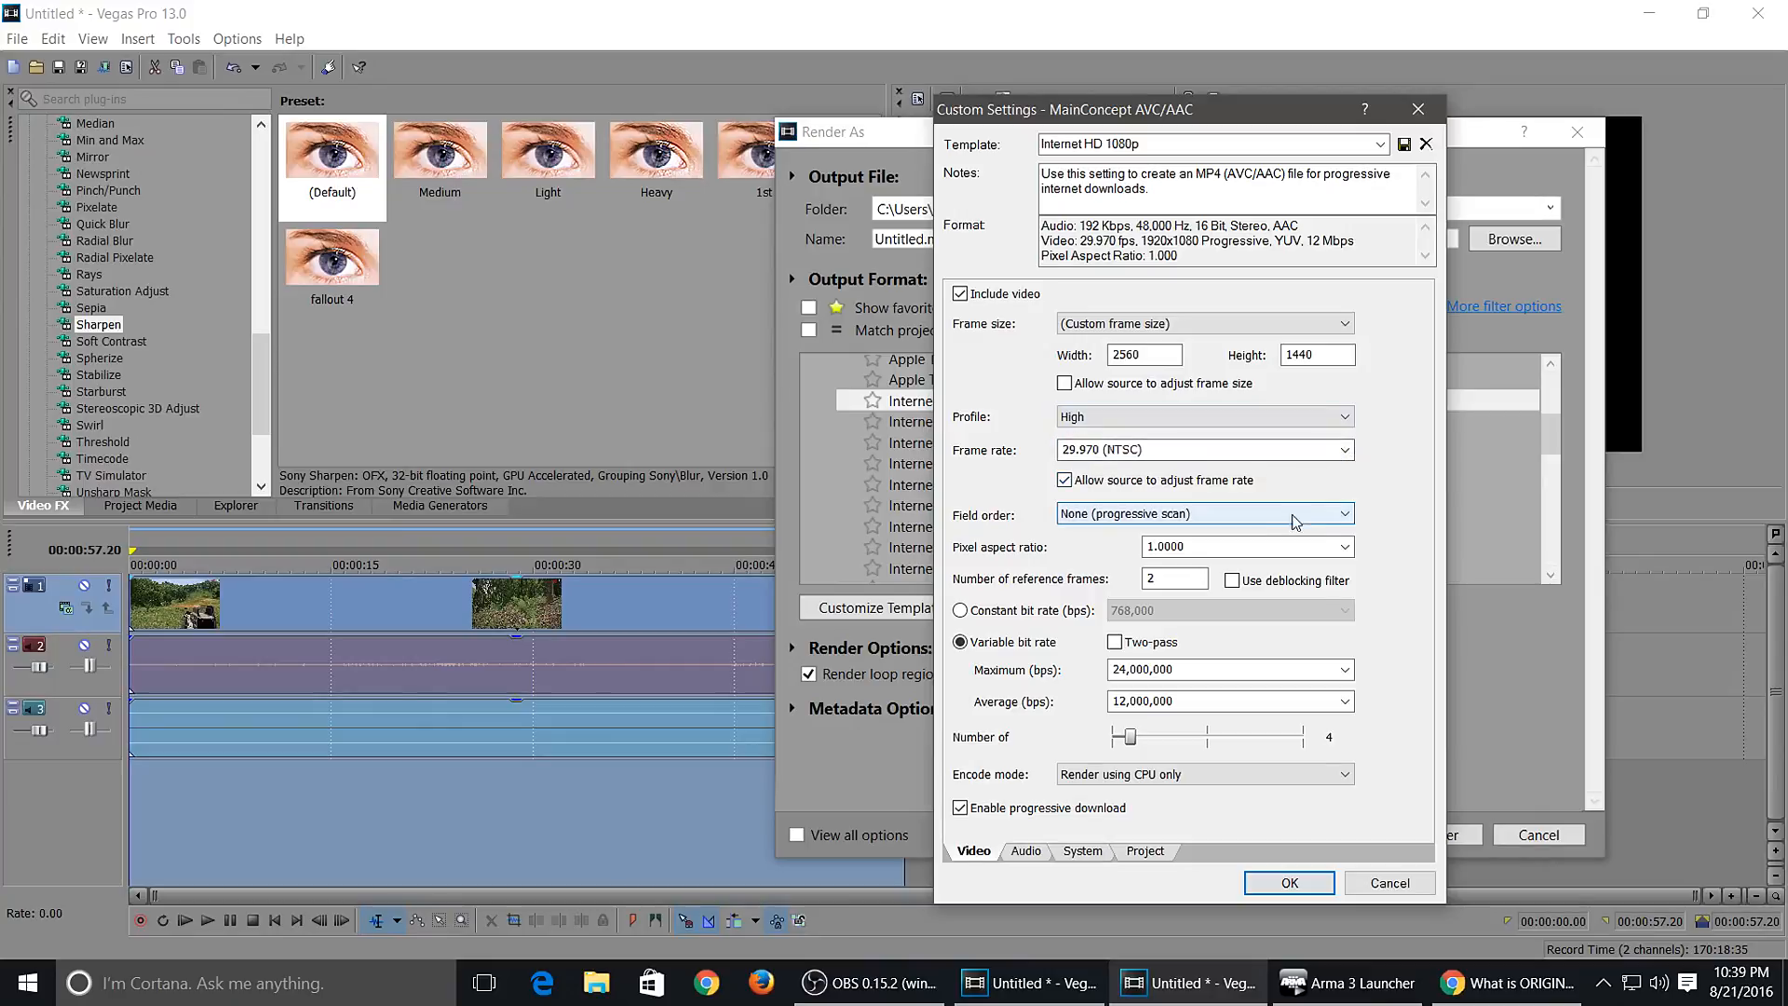
- Switch the 2560 by 1440 template to a constant bit rate of 240,000,000 bps and enable its deblocking filter
{"action": "left_click", "coordinate": [960, 610]}
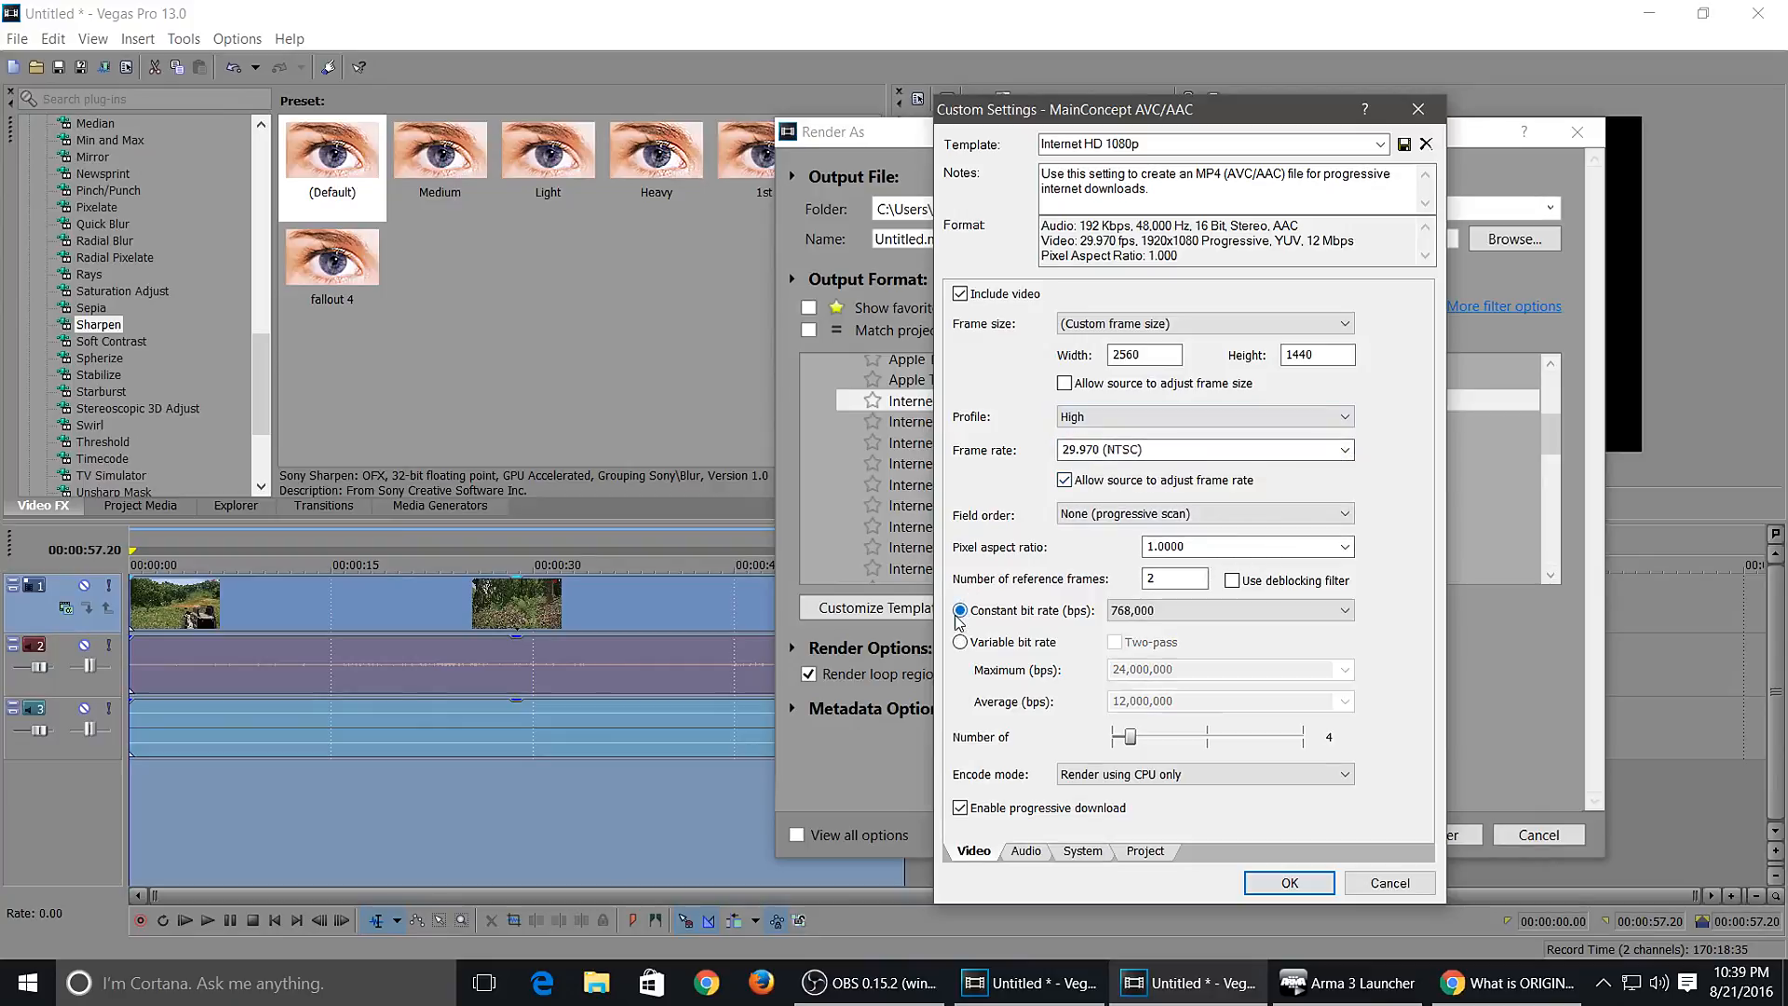
{"action": "left_click", "coordinate": [1345, 610]}
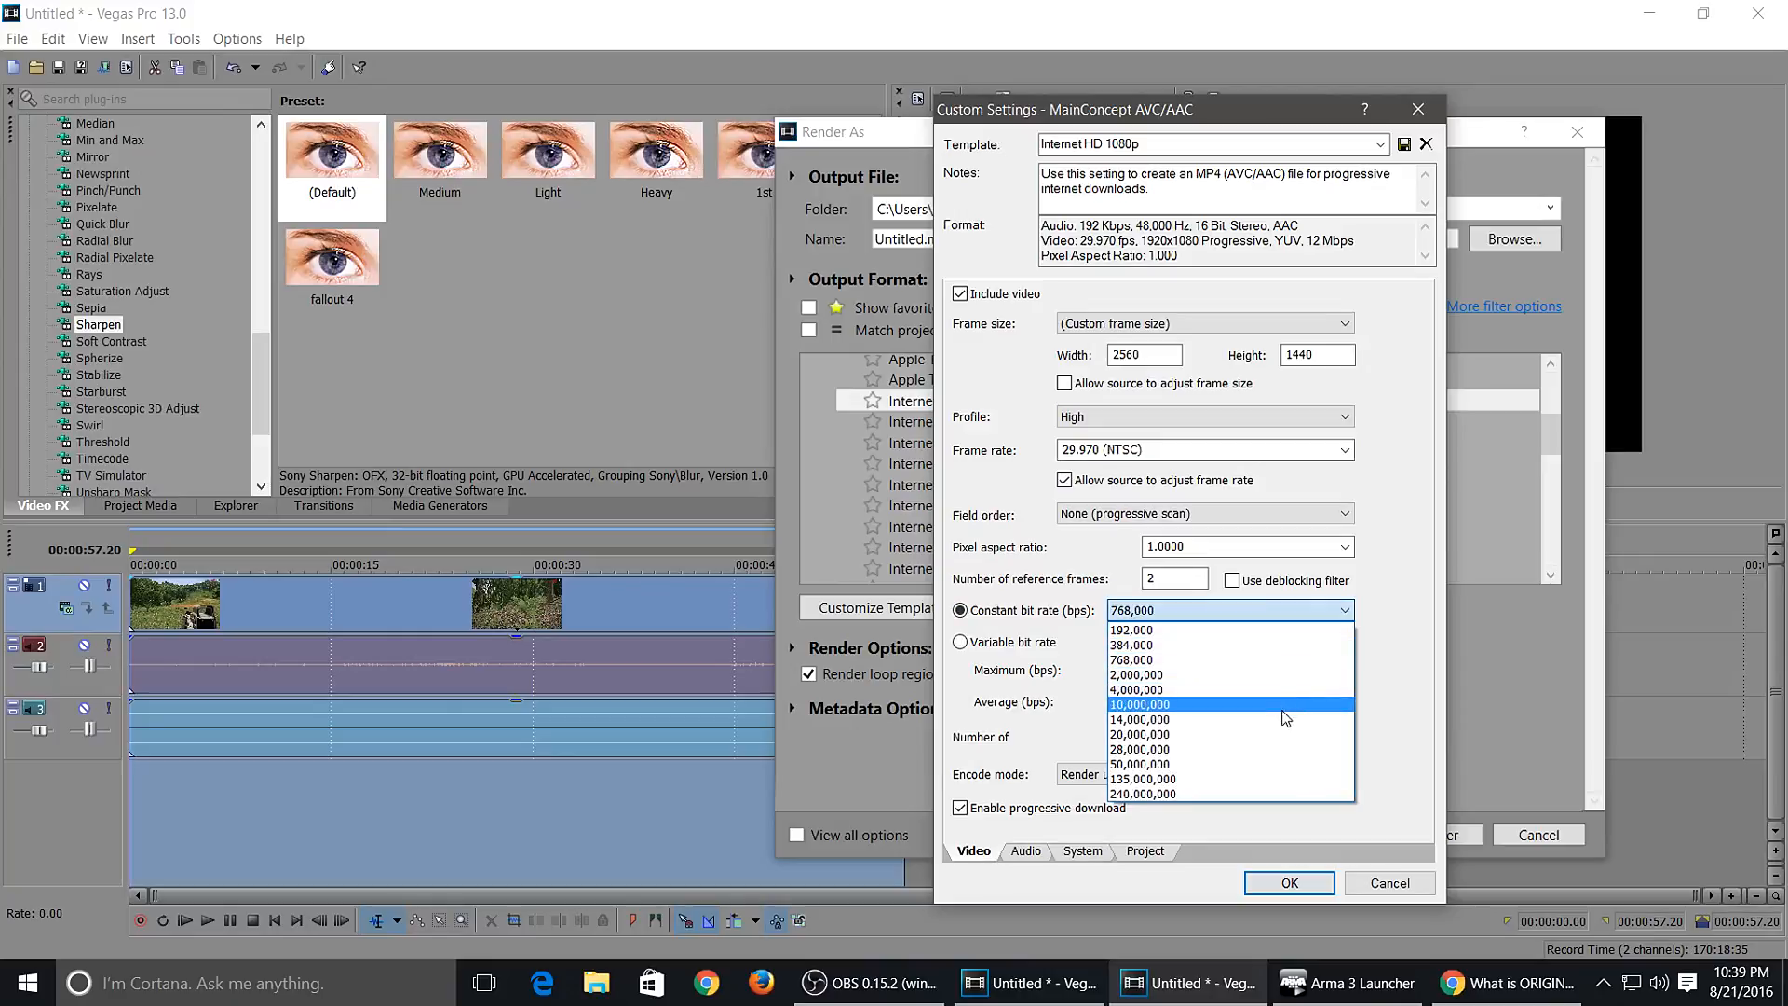
{"action": "left_click", "coordinate": [1148, 794]}
{"action": "left_click", "coordinate": [1232, 580]}
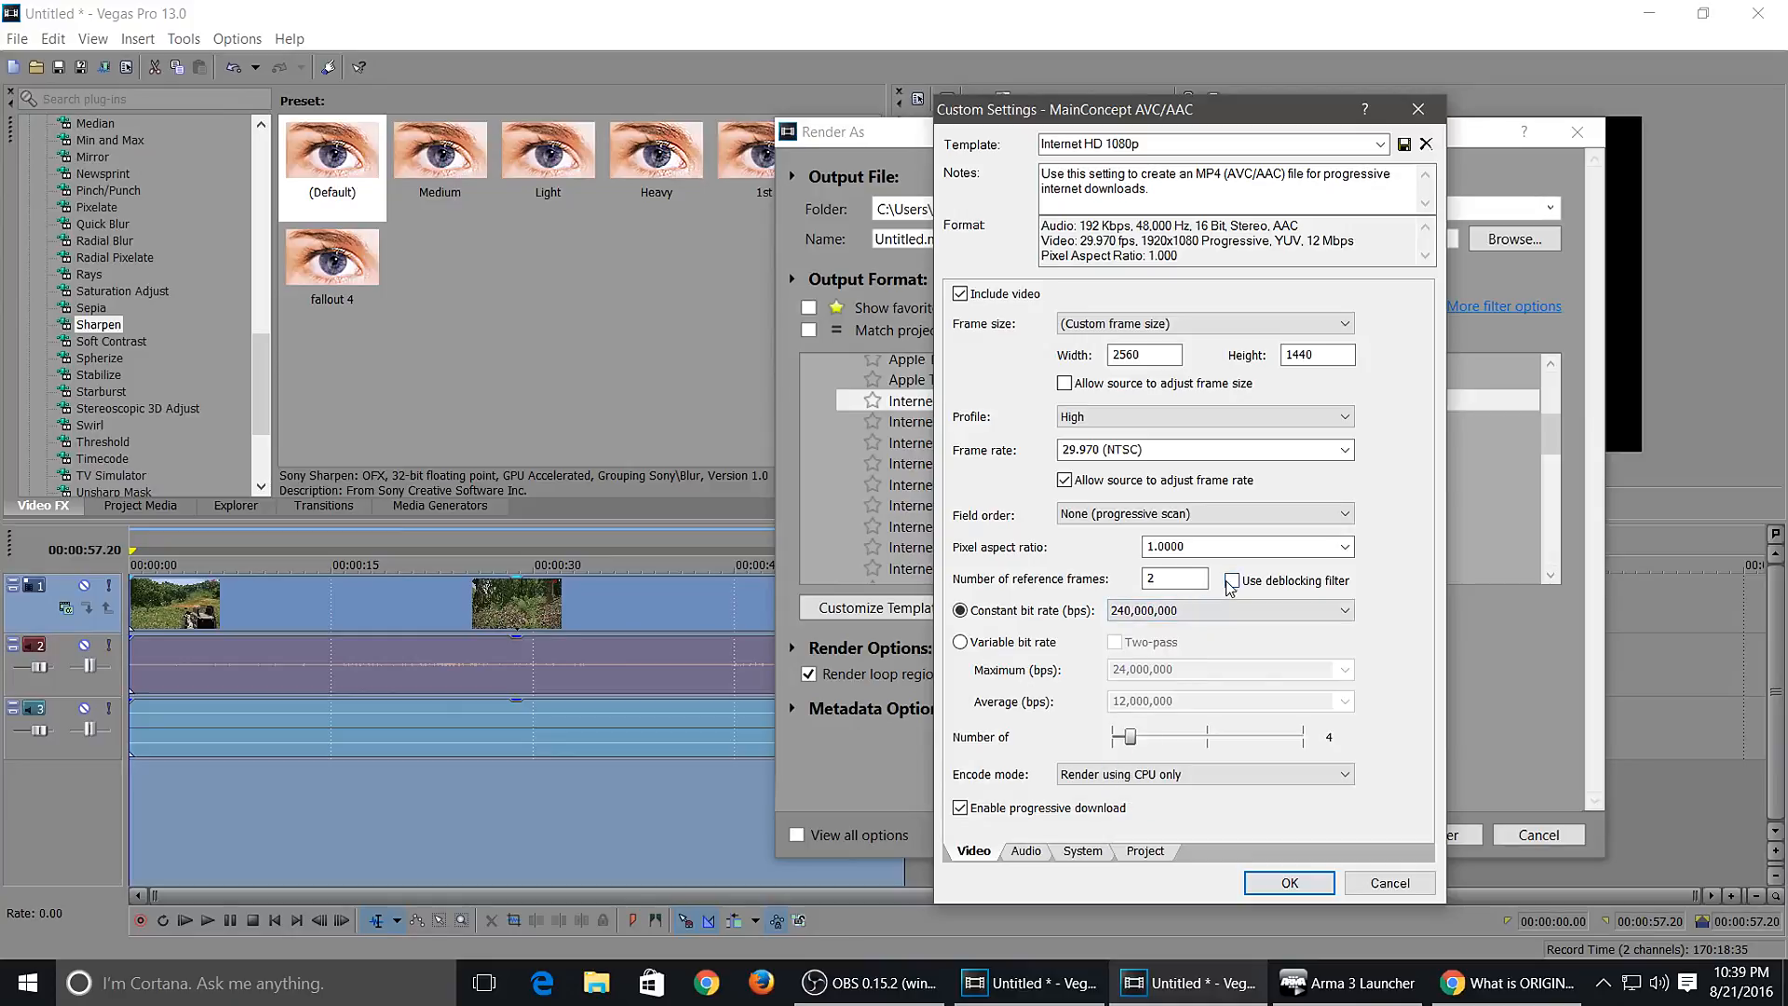
- Set the template's encode mode to Render using CUDA if available, keep video rendering quality on Use Project Settings, and accept the custom settings
{"action": "left_click", "coordinate": [1174, 777]}
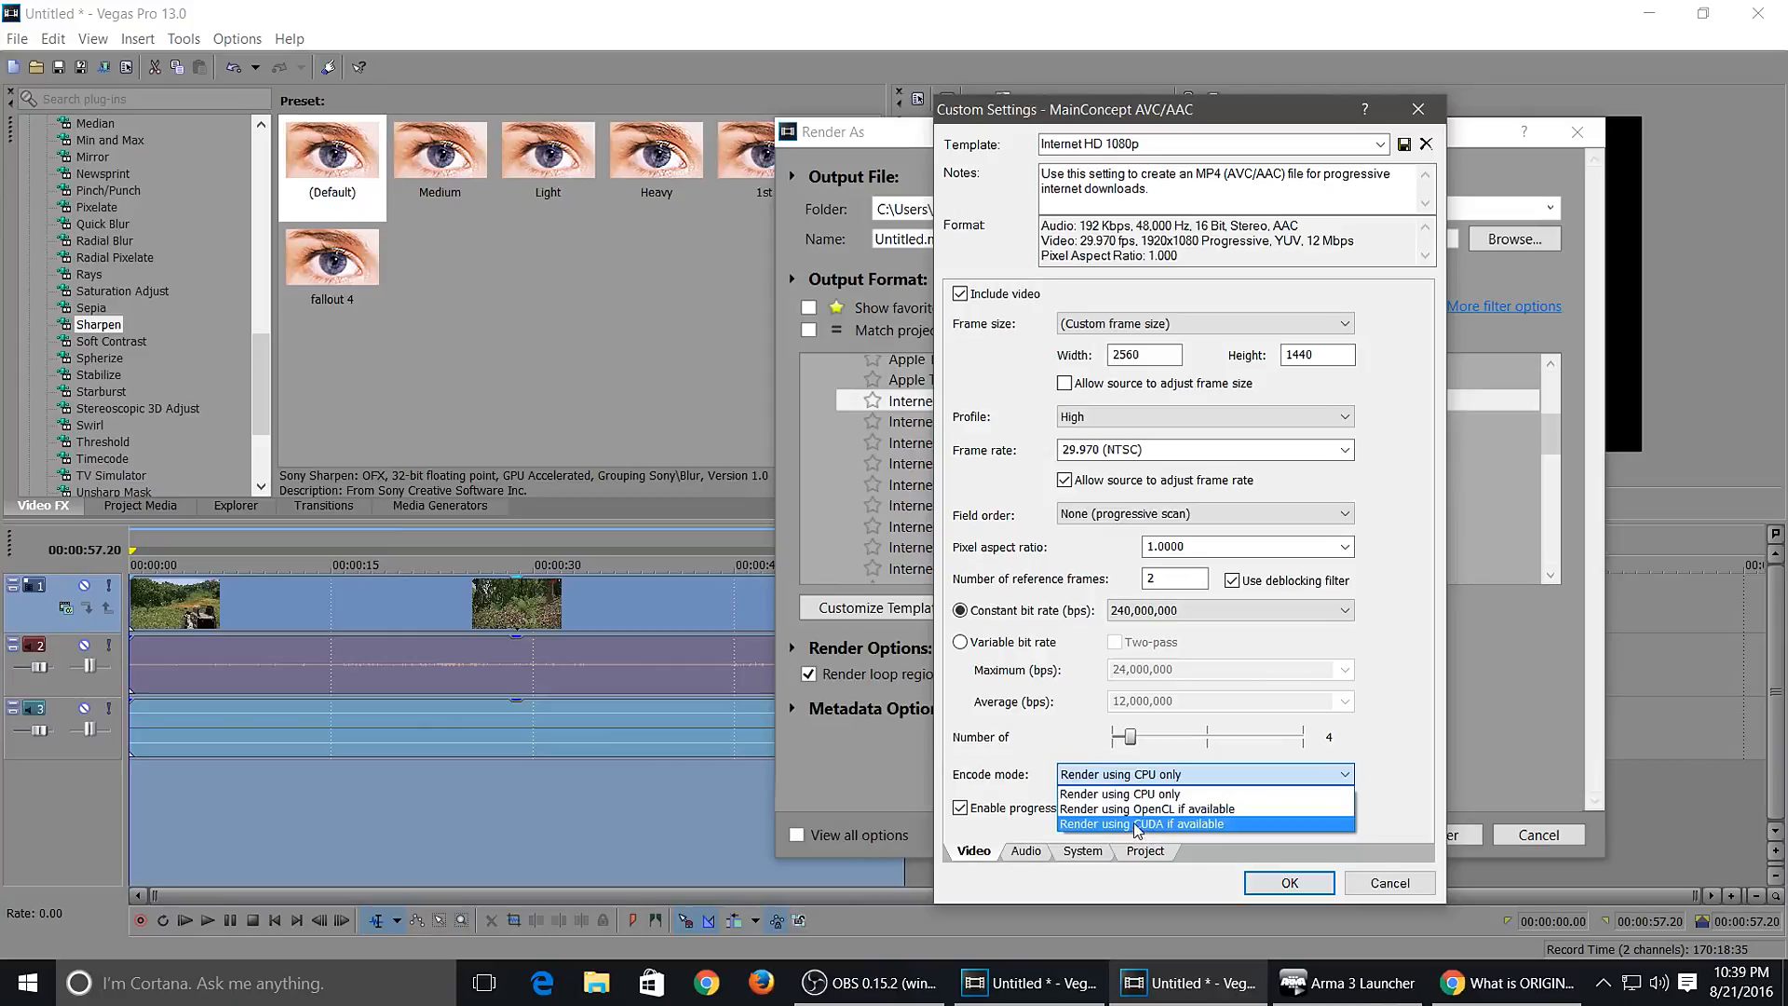
{"action": "left_click", "coordinate": [1136, 824]}
{"action": "left_click", "coordinate": [1027, 851]}
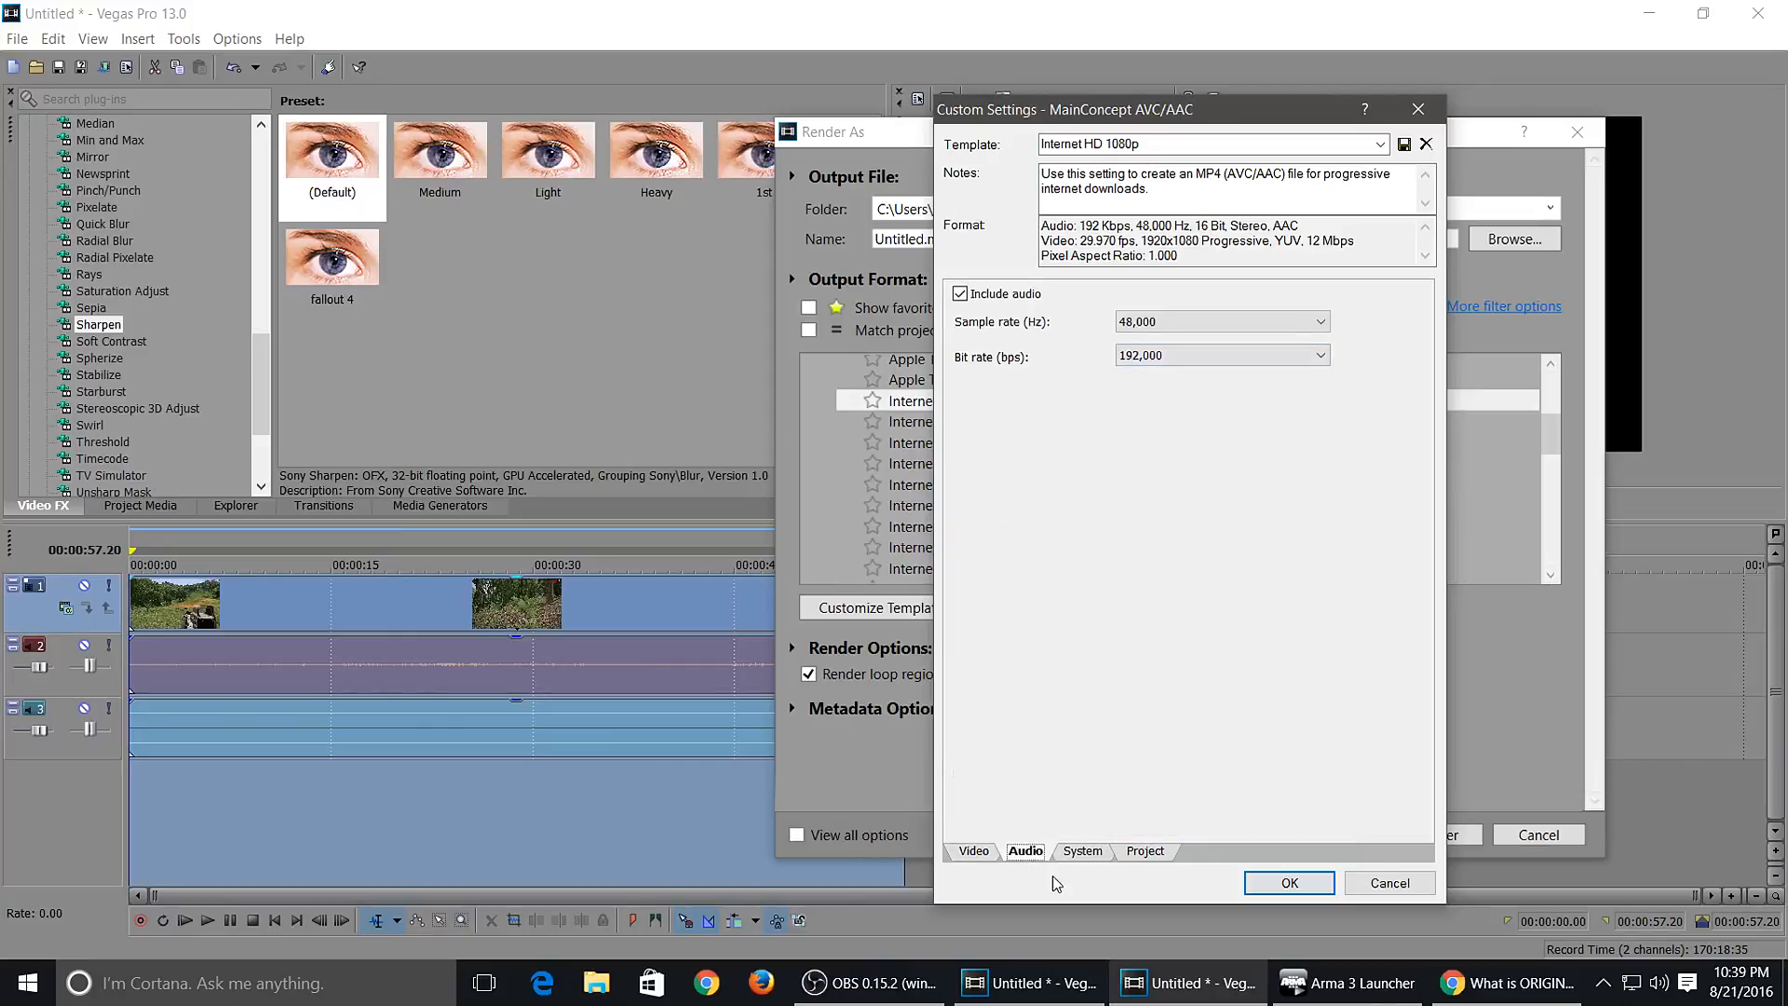
{"action": "left_click", "coordinate": [1082, 851]}
{"action": "left_click", "coordinate": [1145, 851]}
{"action": "left_click", "coordinate": [1294, 302]}
{"action": "left_click", "coordinate": [1220, 317]}
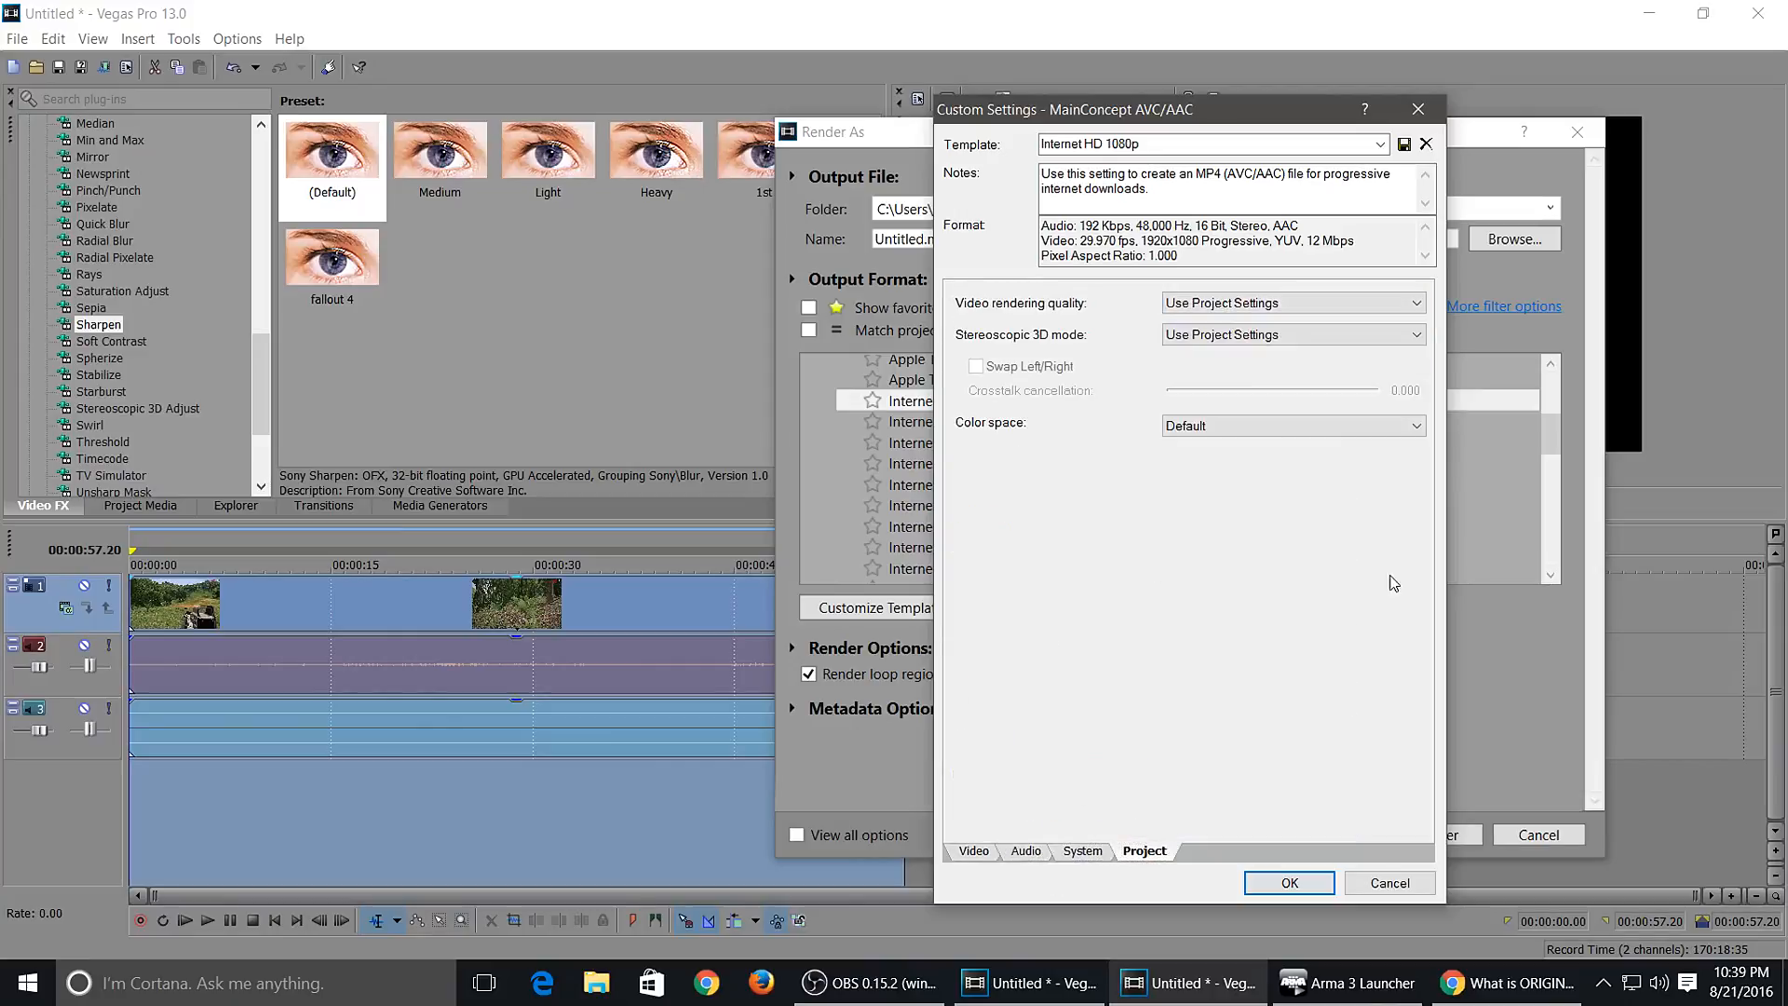
{"action": "left_click", "coordinate": [1291, 881]}
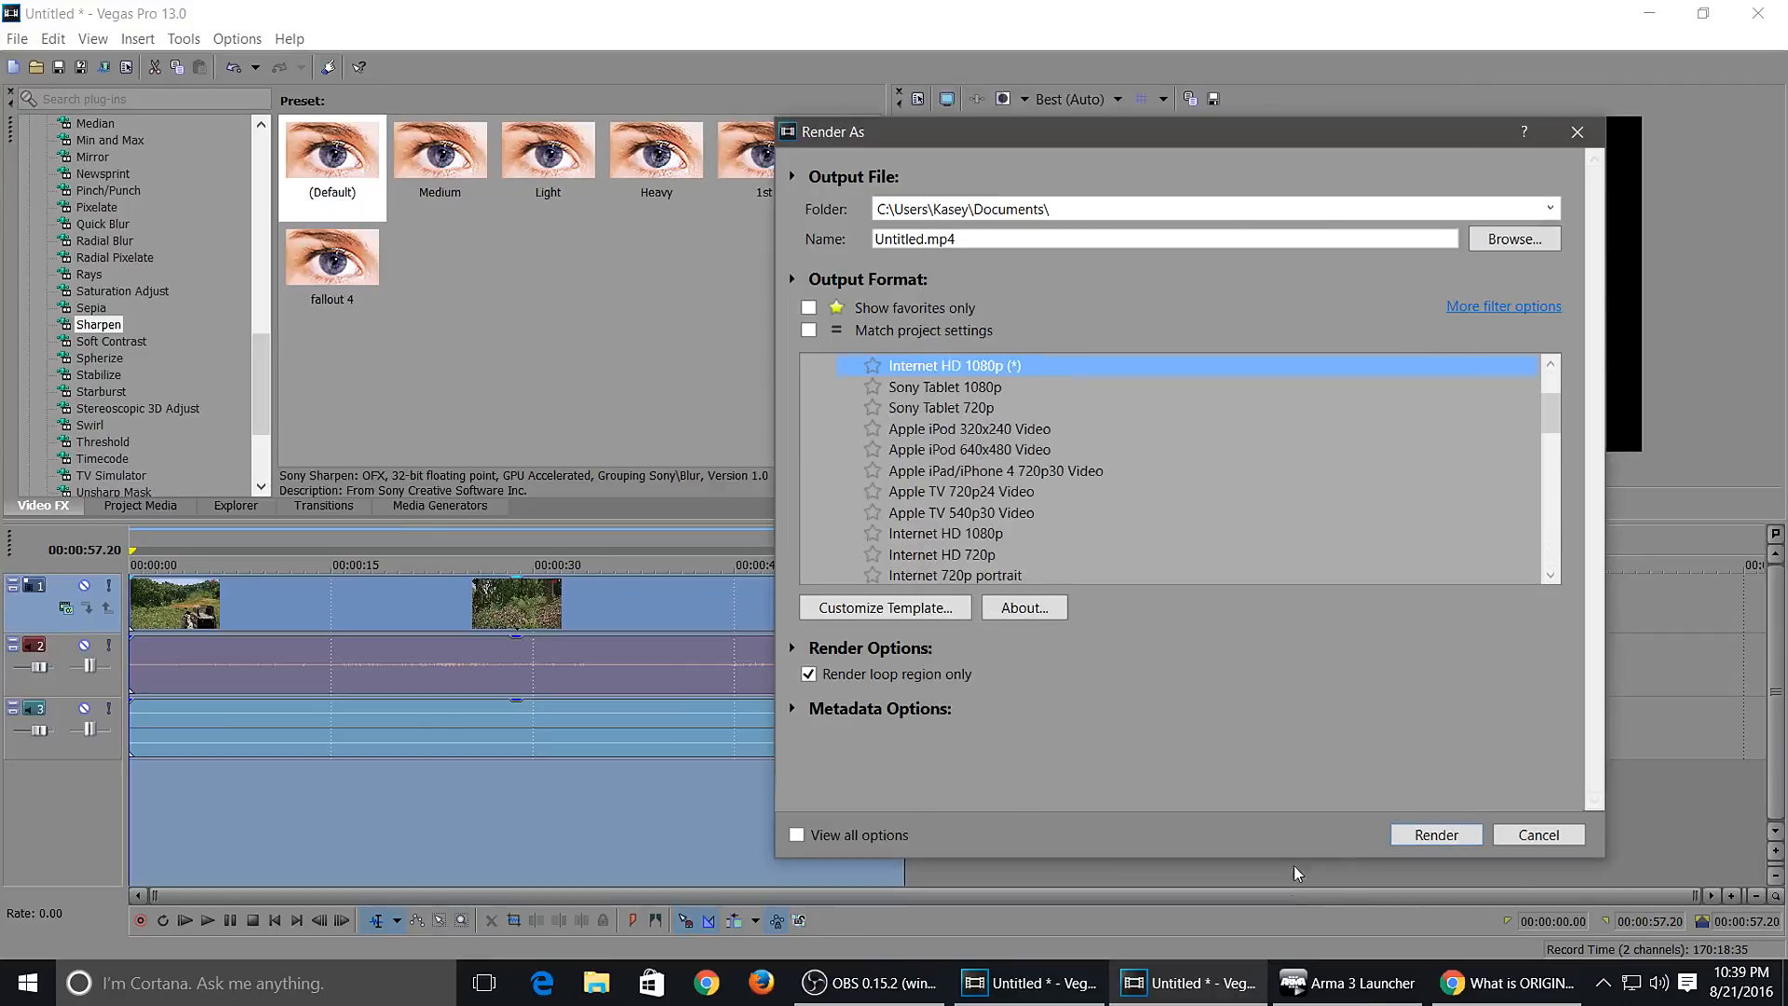
- Start rendering Untitled.mp4 with the customized Internet HD 1080p template, and cancel the render
{"action": "left_click", "coordinate": [1411, 833]}
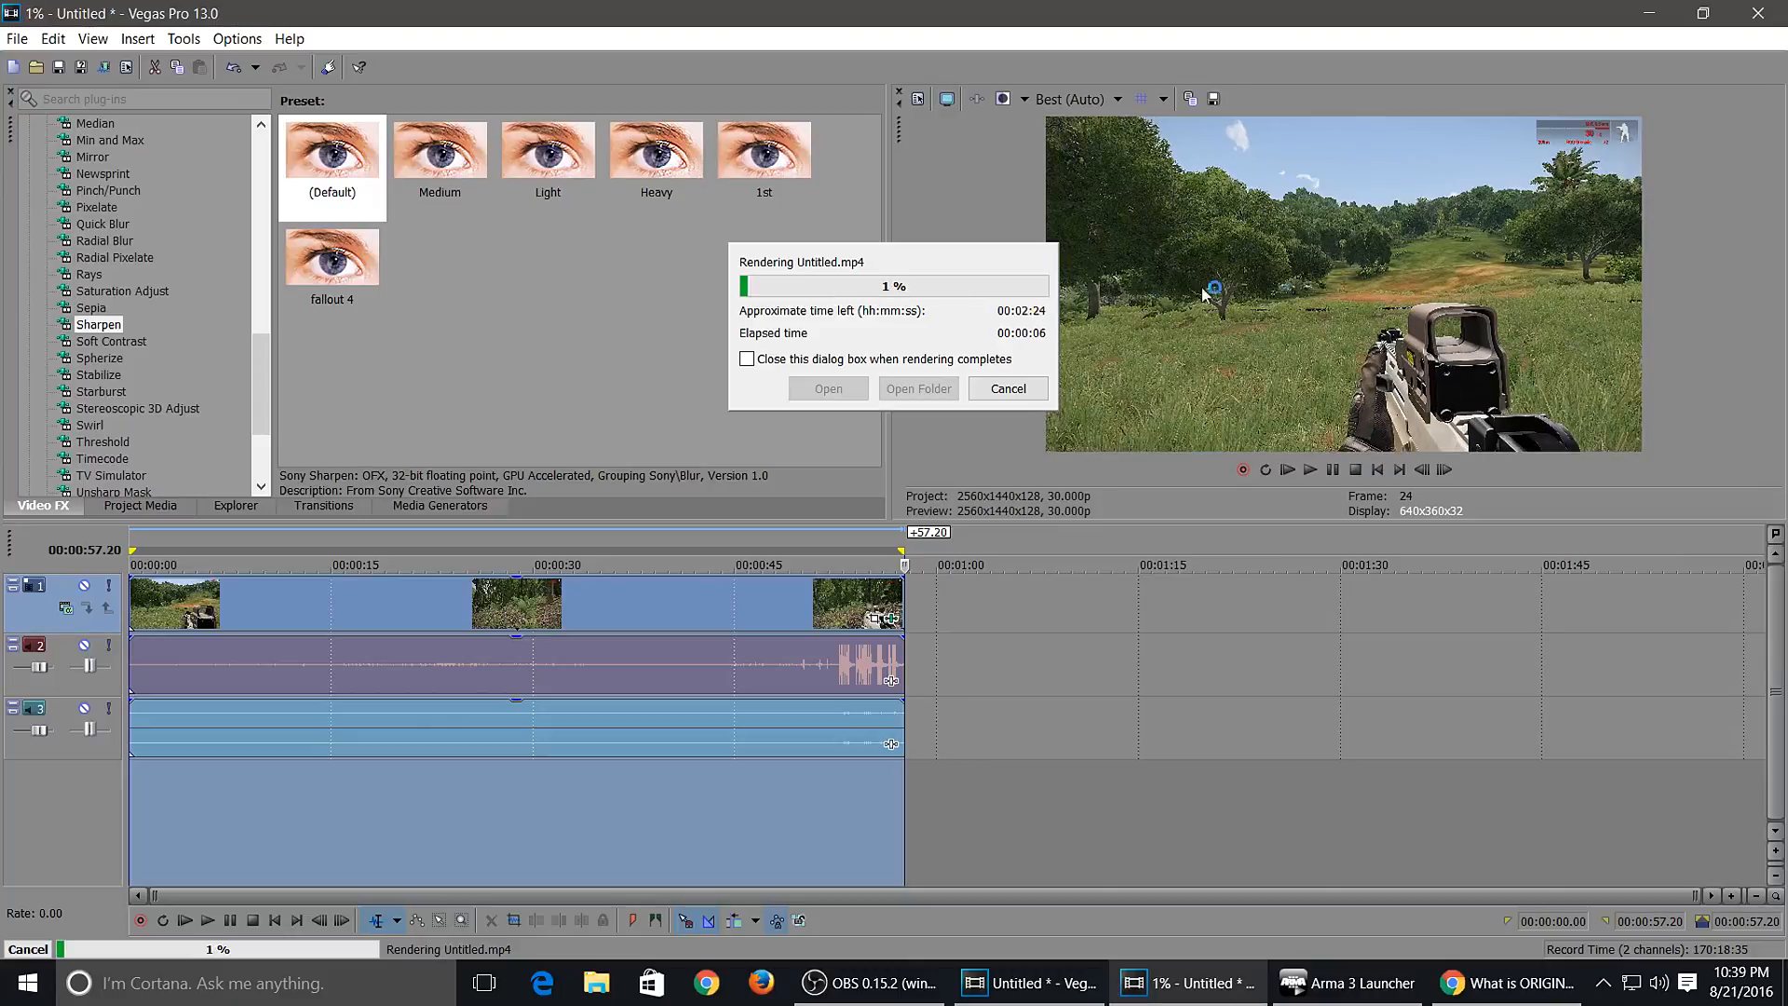
{"action": "left_click", "coordinate": [998, 396]}
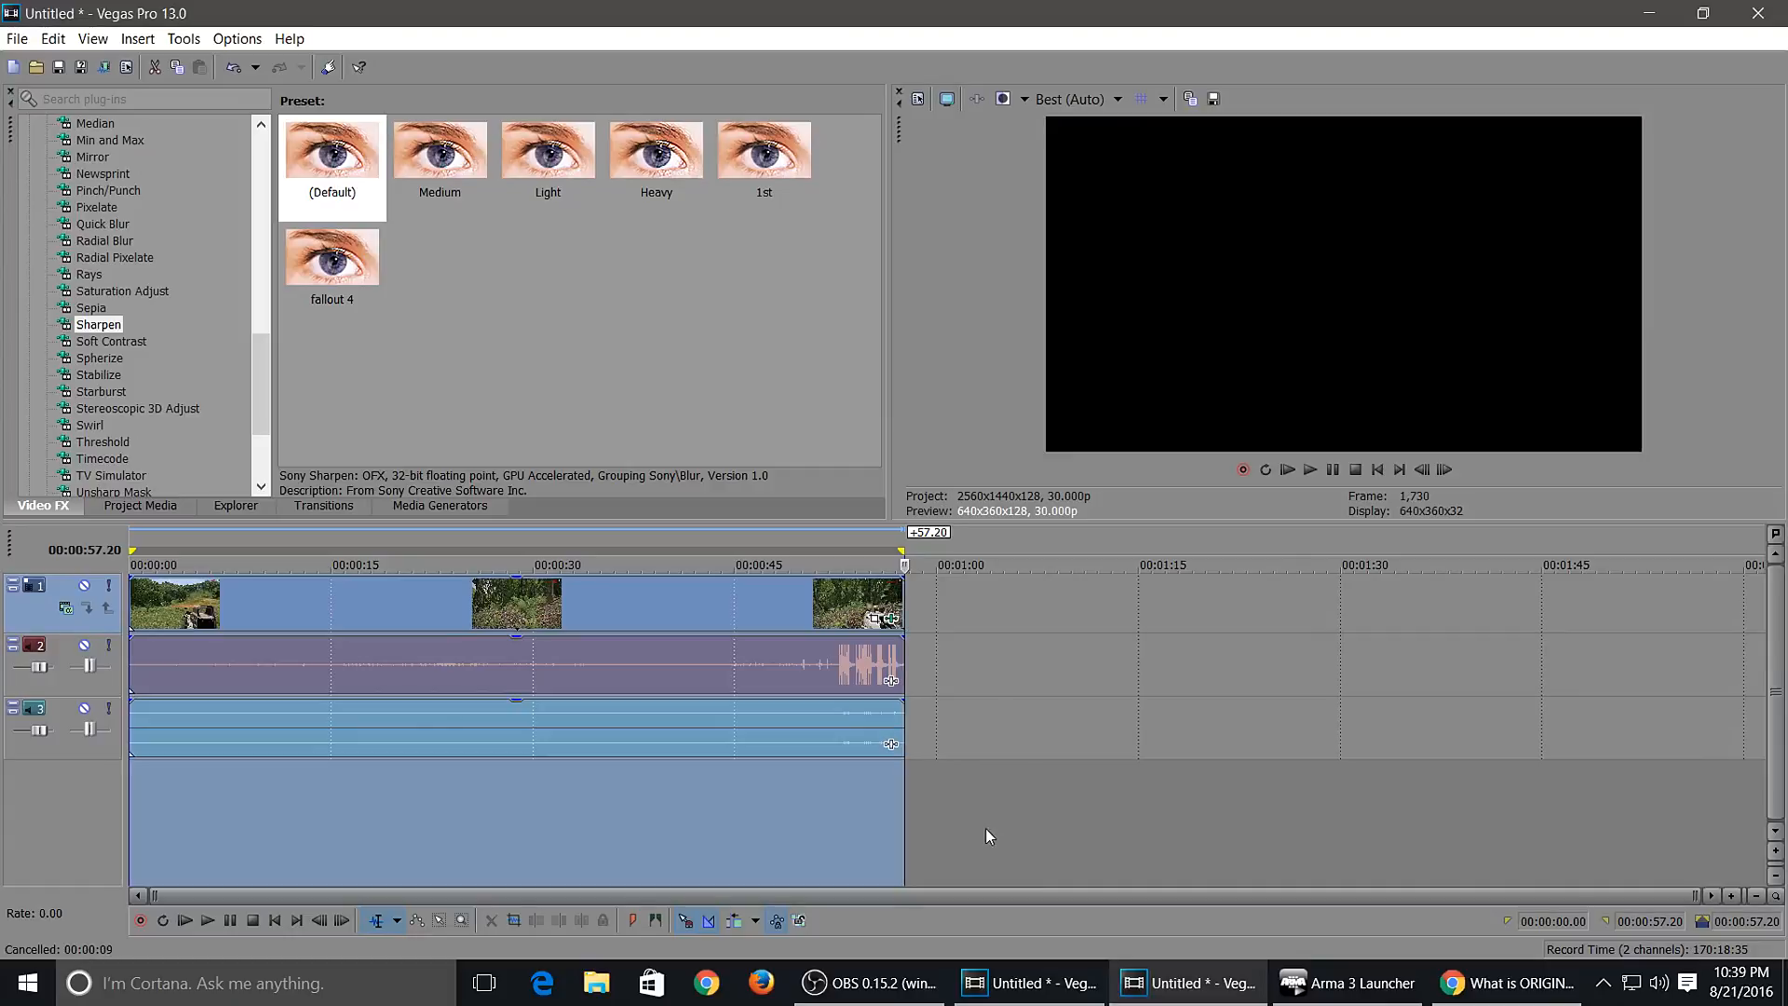
{"action": "left_click", "coordinate": [985, 829]}
{"action": "left_click", "coordinate": [864, 824]}
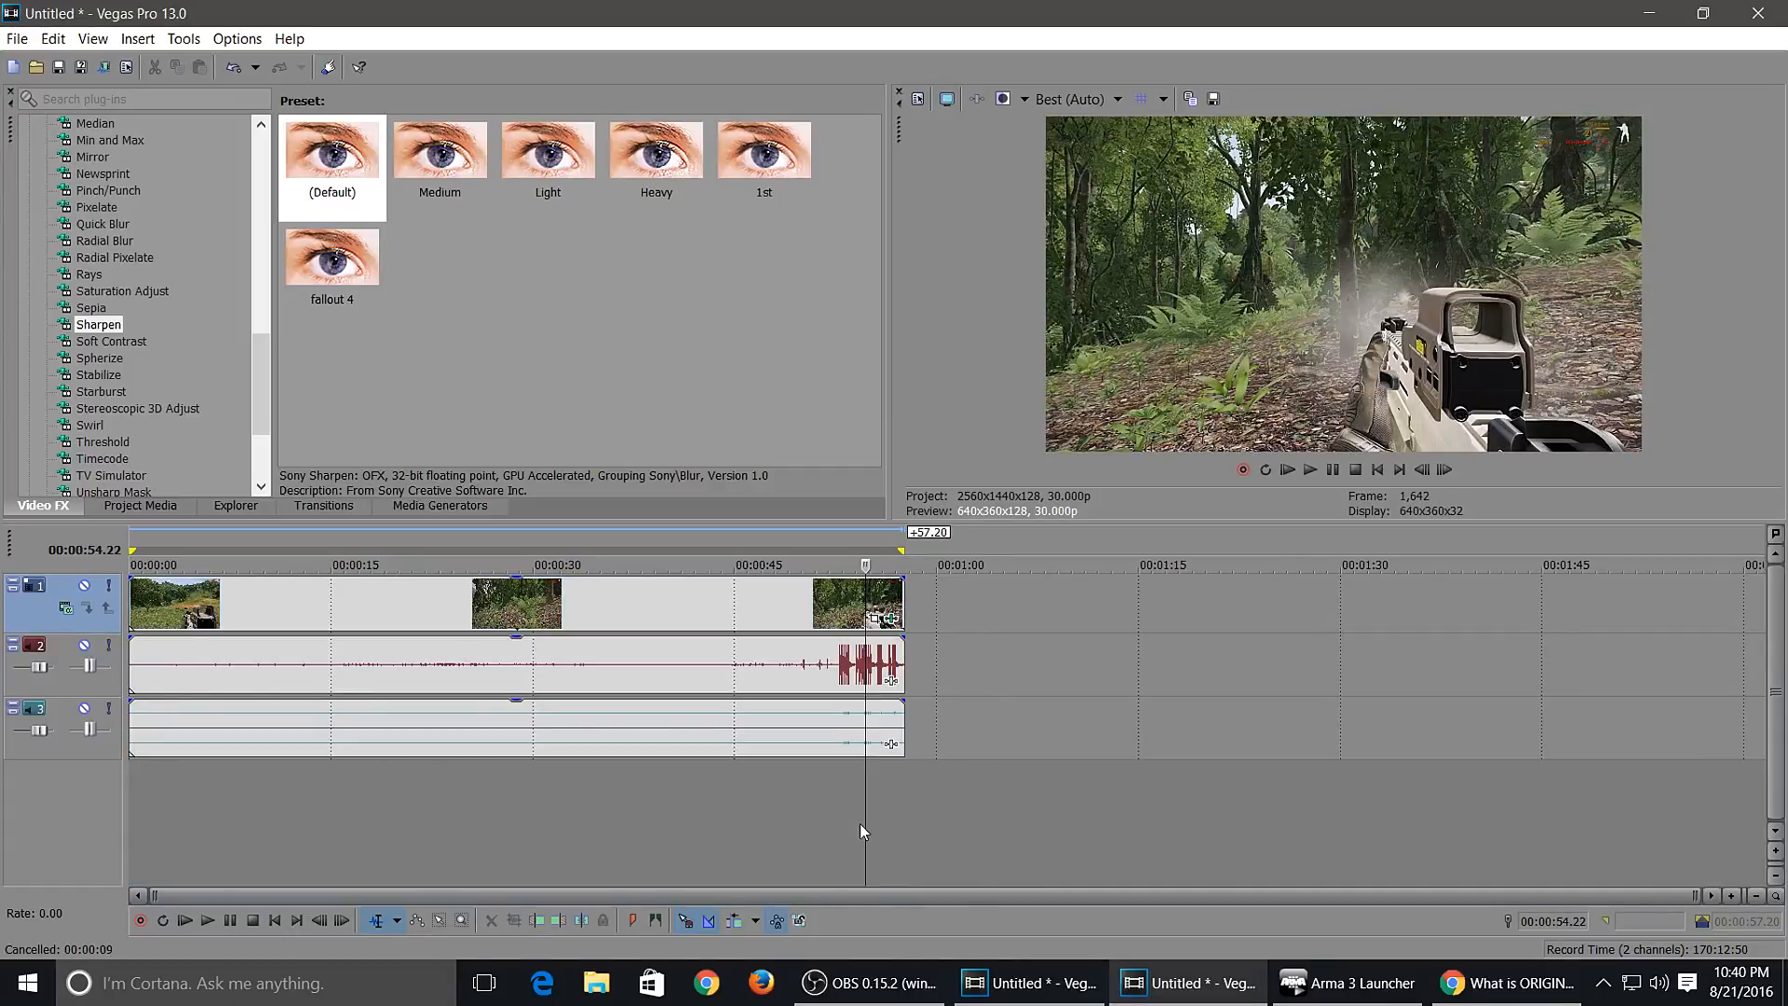
{"action": "left_click", "coordinate": [799, 813]}
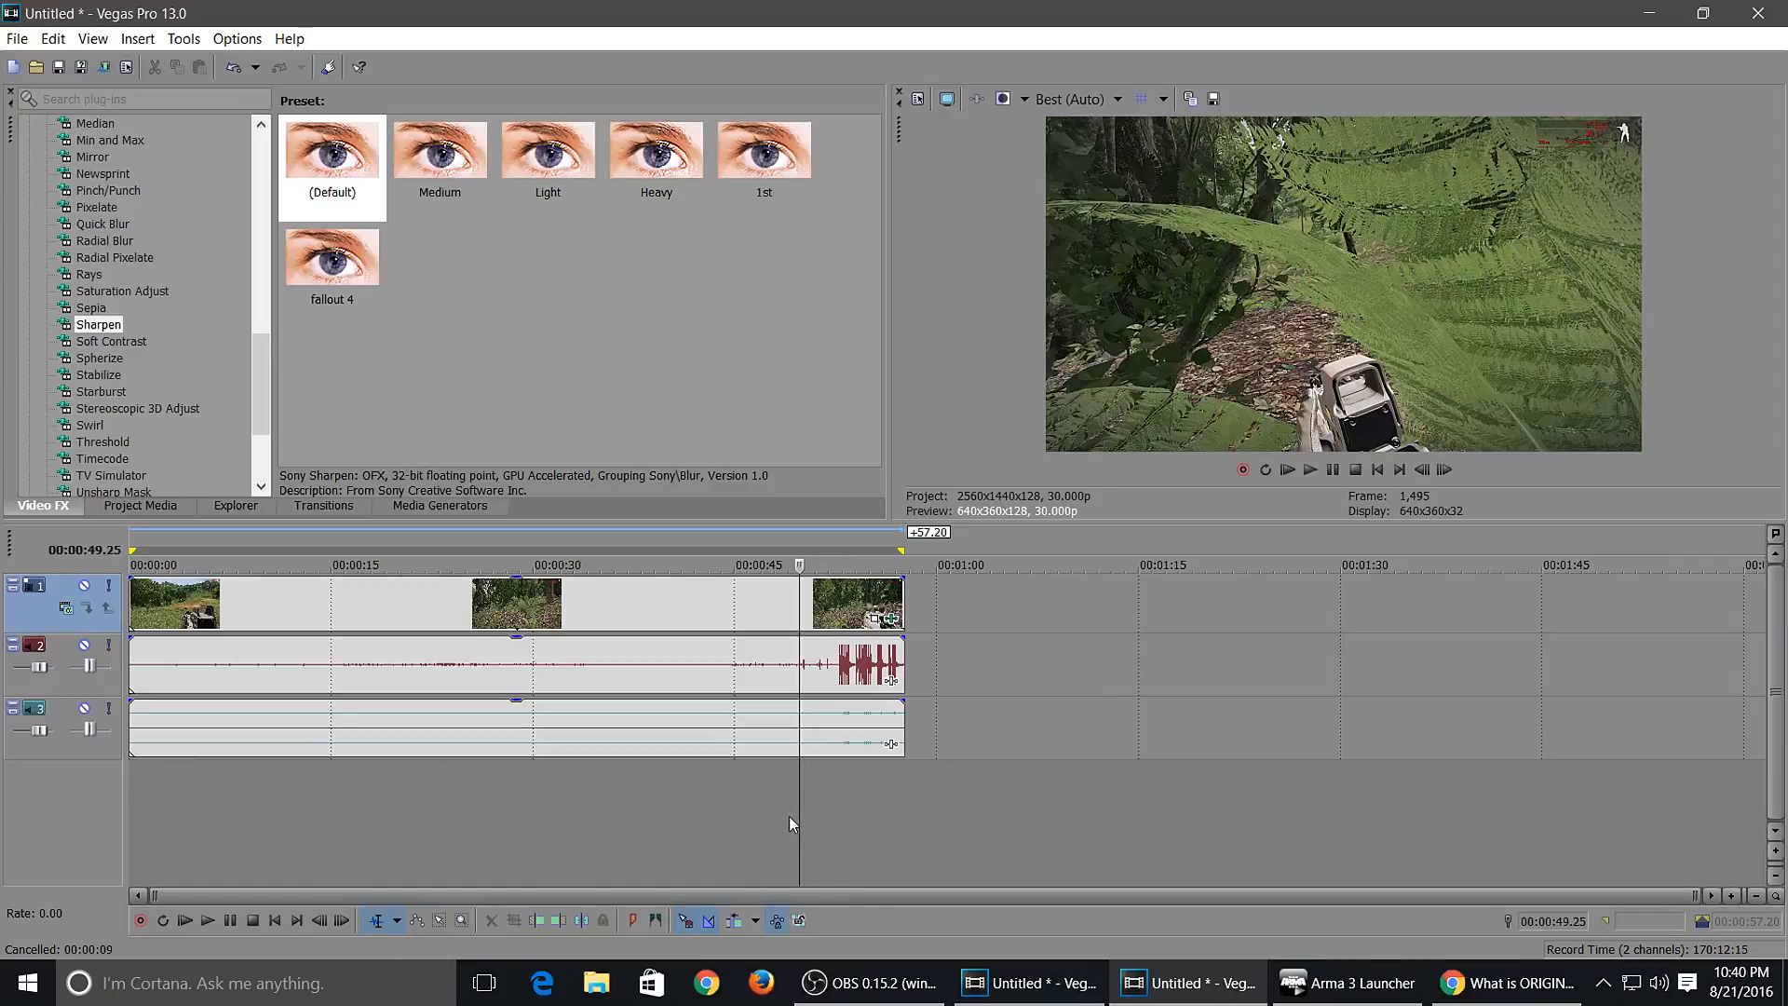
{"action": "left_click", "coordinate": [625, 797]}
{"action": "left_click", "coordinate": [466, 796]}
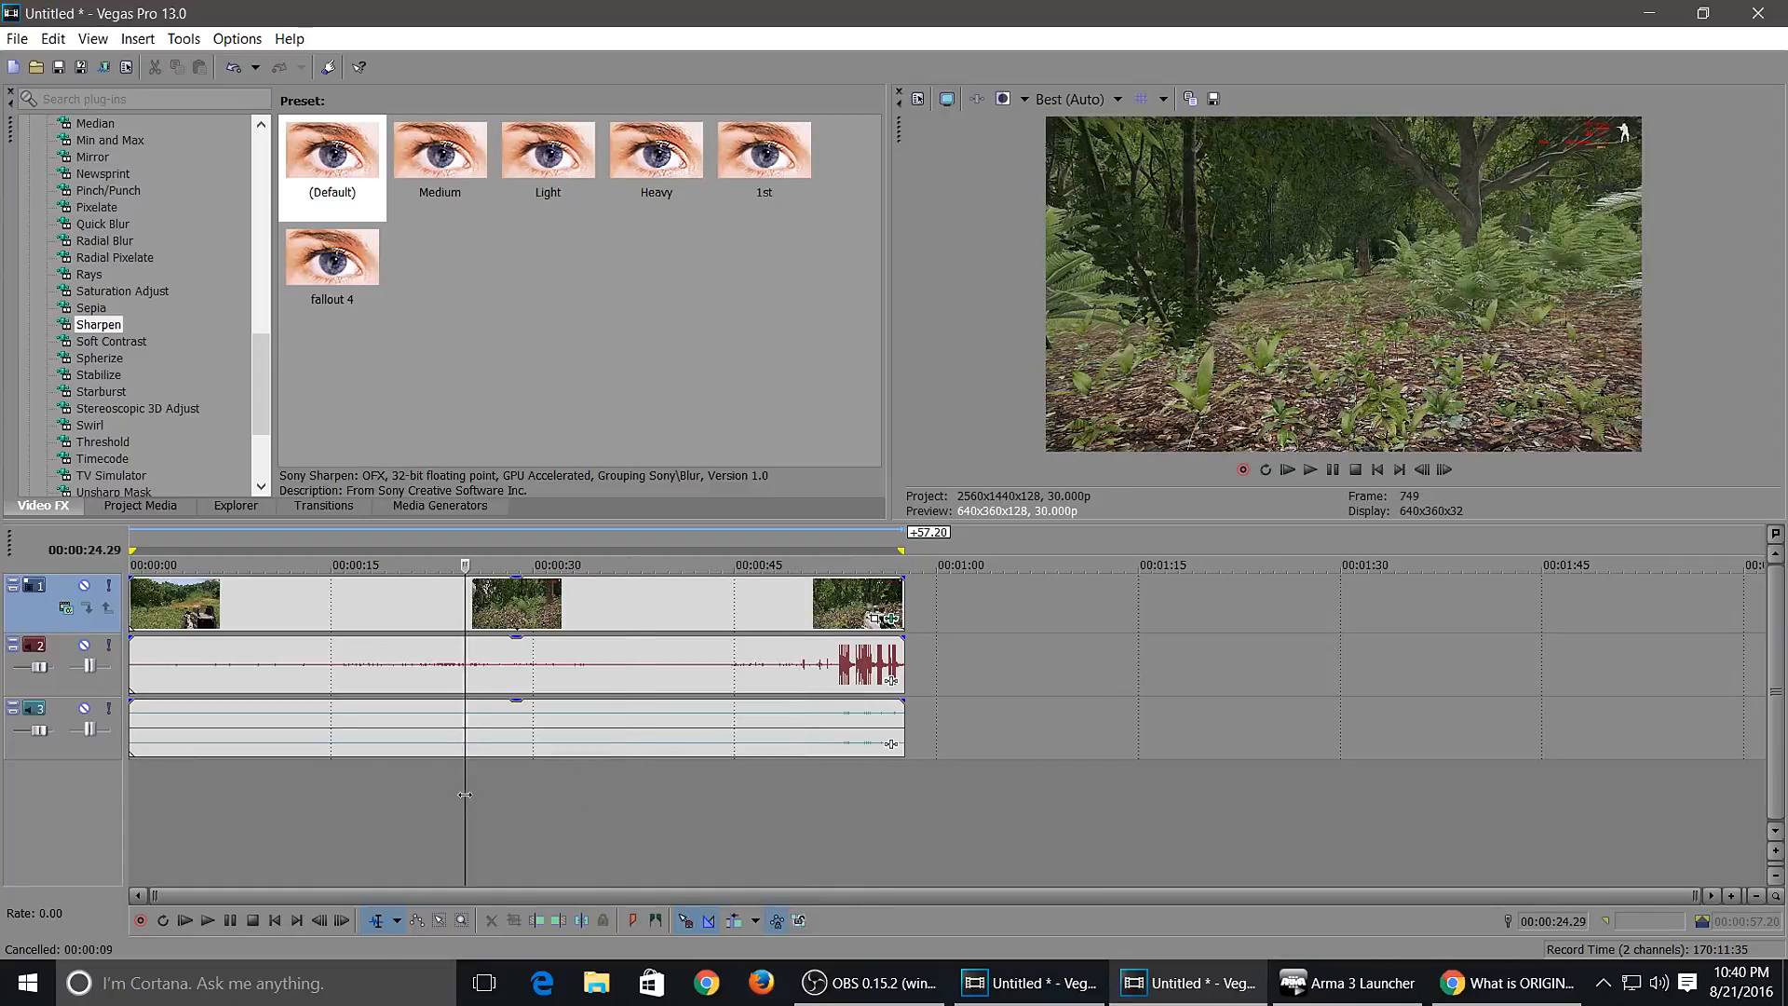
{"action": "left_click", "coordinate": [677, 791]}
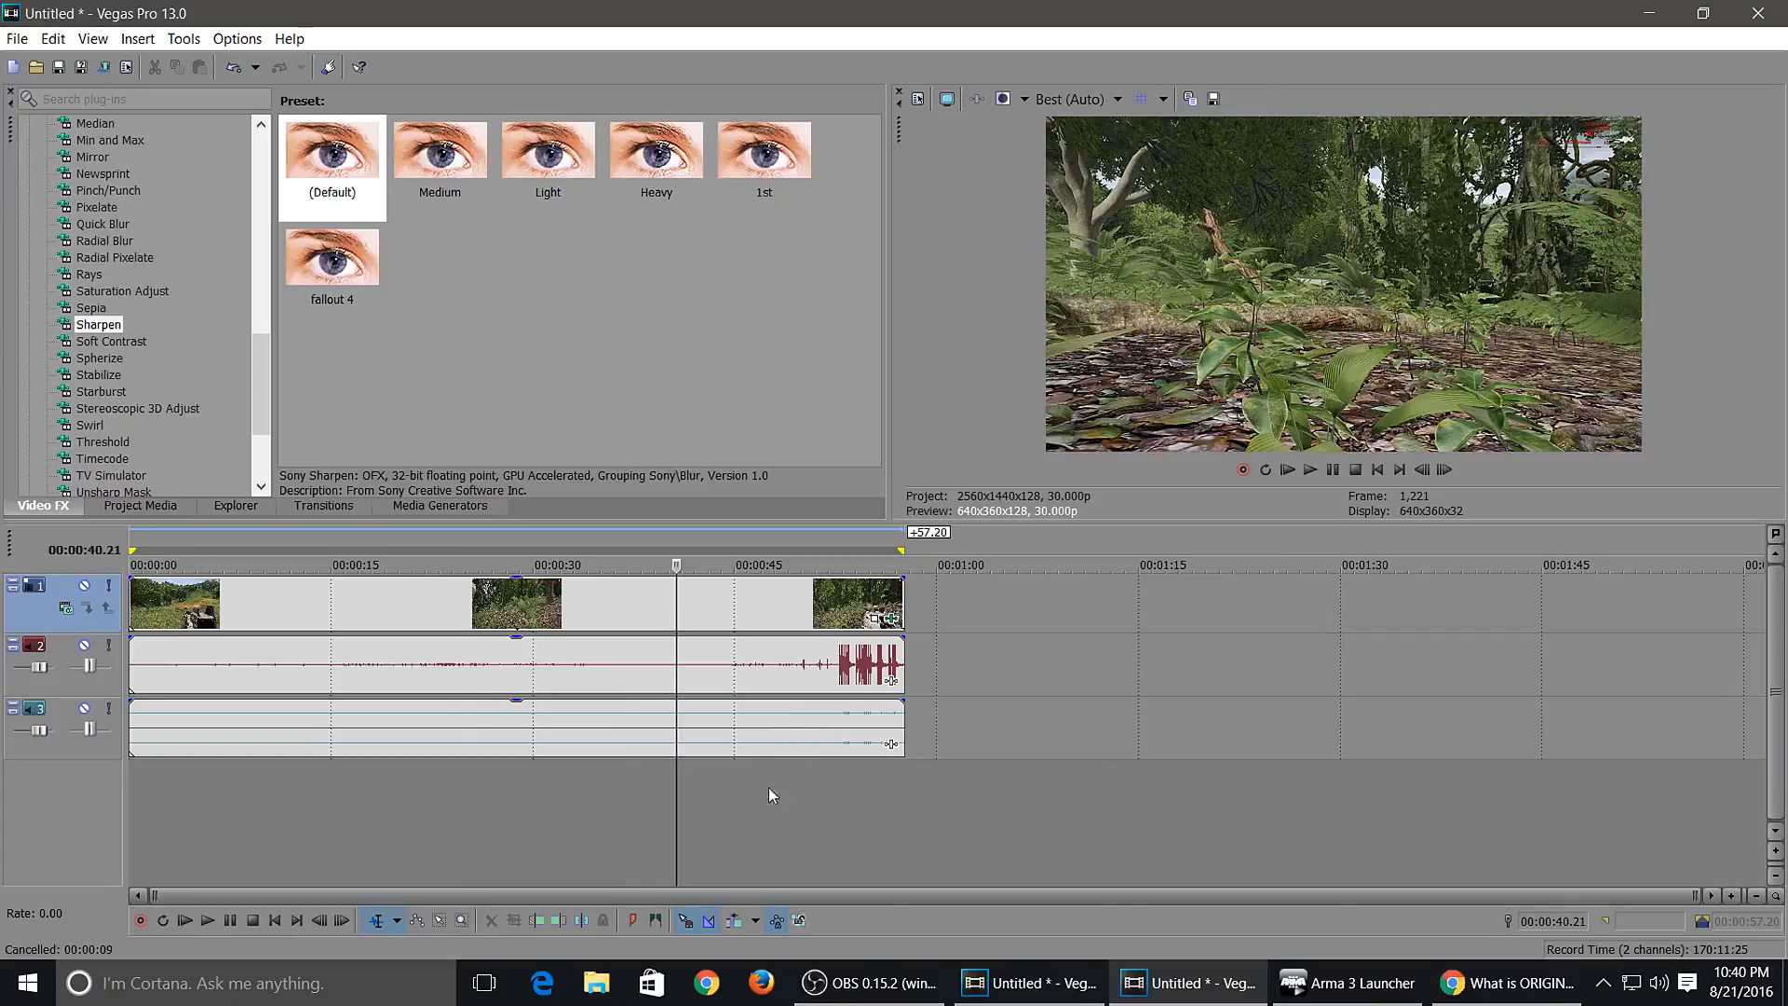
{"action": "left_click", "coordinate": [768, 788]}
{"action": "left_click", "coordinate": [843, 803]}
{"action": "left_click", "coordinate": [881, 802]}
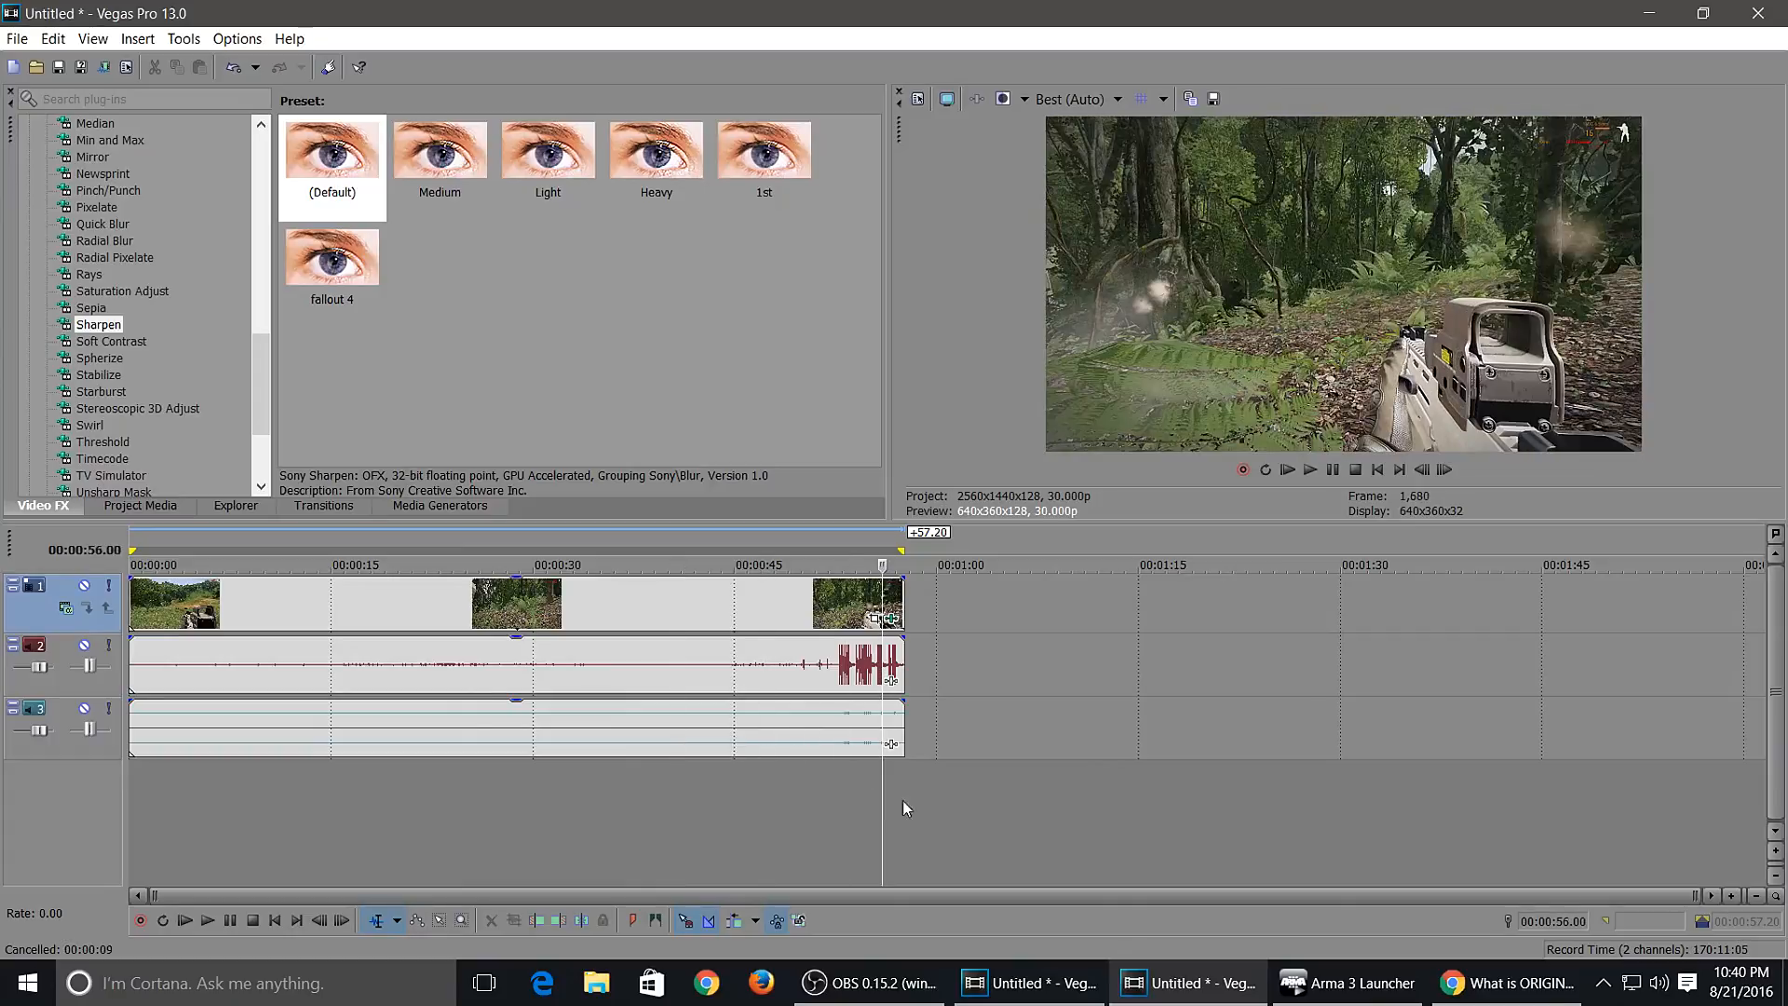
{"action": "left_click", "coordinate": [930, 798]}
- Mark about the last nine seconds of the gameplay clip as the loop region
{"action": "left_click_drag", "start_coordinate": [900, 795], "coordinate": [800, 799]}
{"action": "left_click", "coordinate": [496, 800]}
{"action": "left_click", "coordinate": [620, 808]}
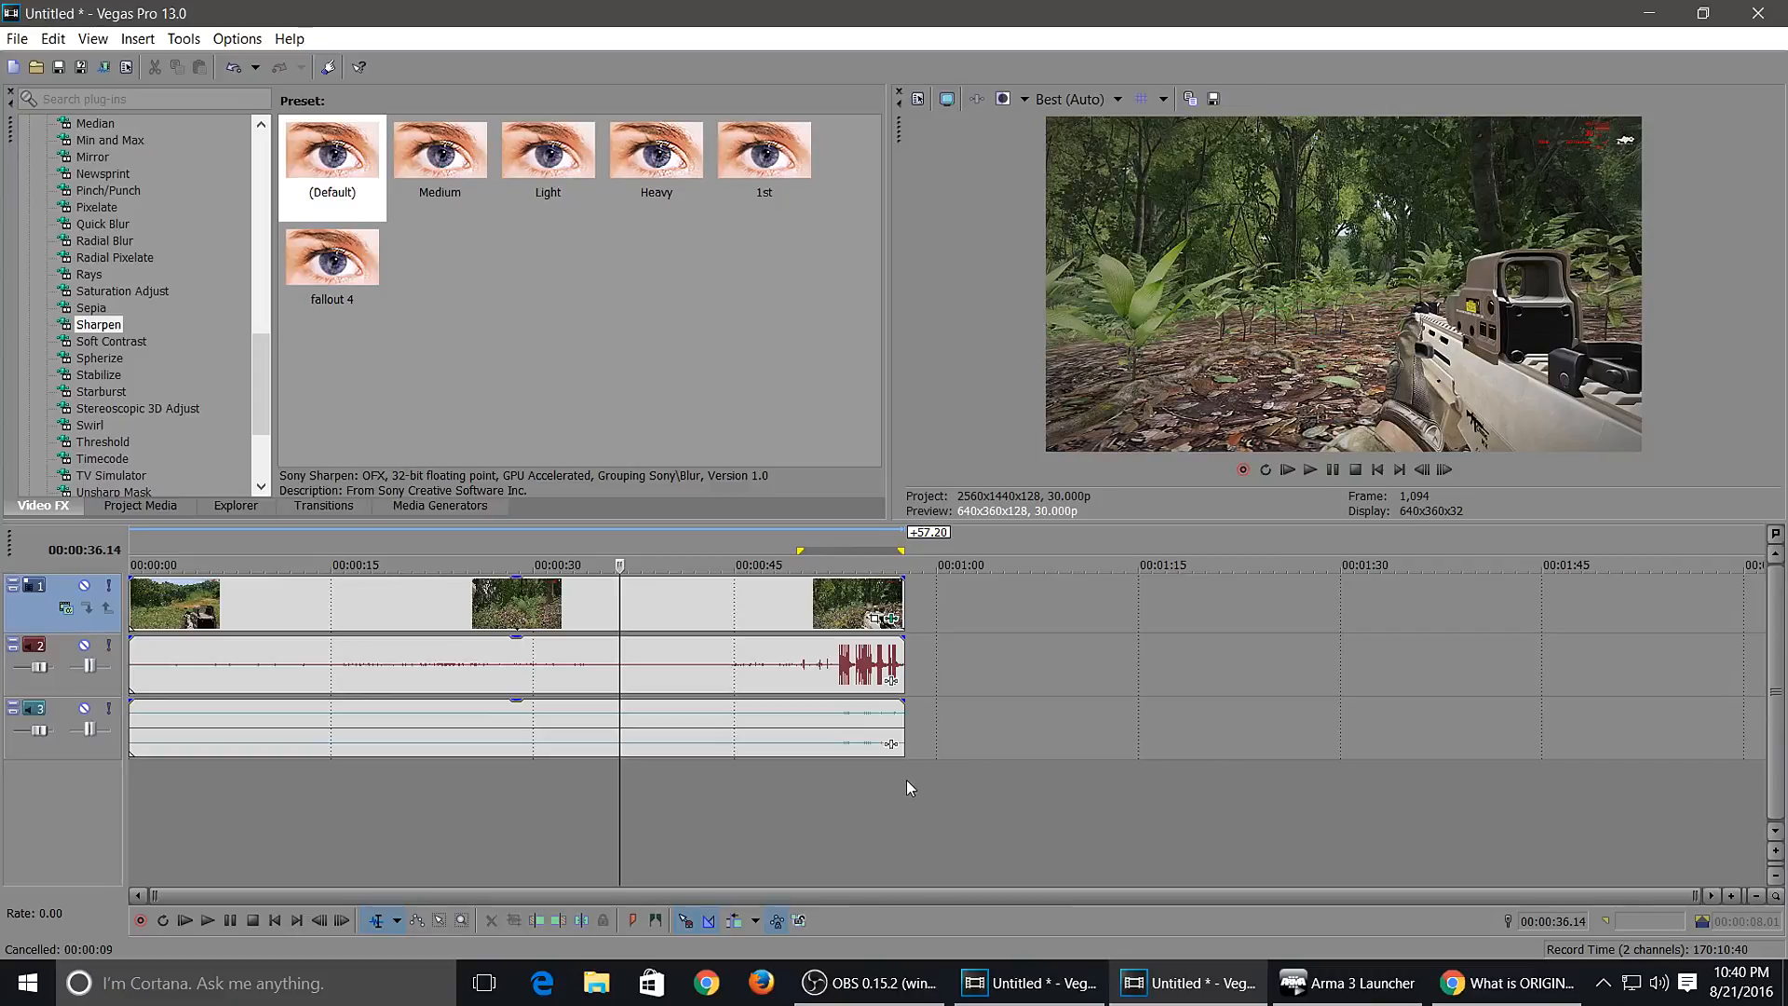
{"action": "left_click_drag", "start_coordinate": [904, 782], "coordinate": [784, 789]}
{"action": "left_click", "coordinate": [533, 799]}
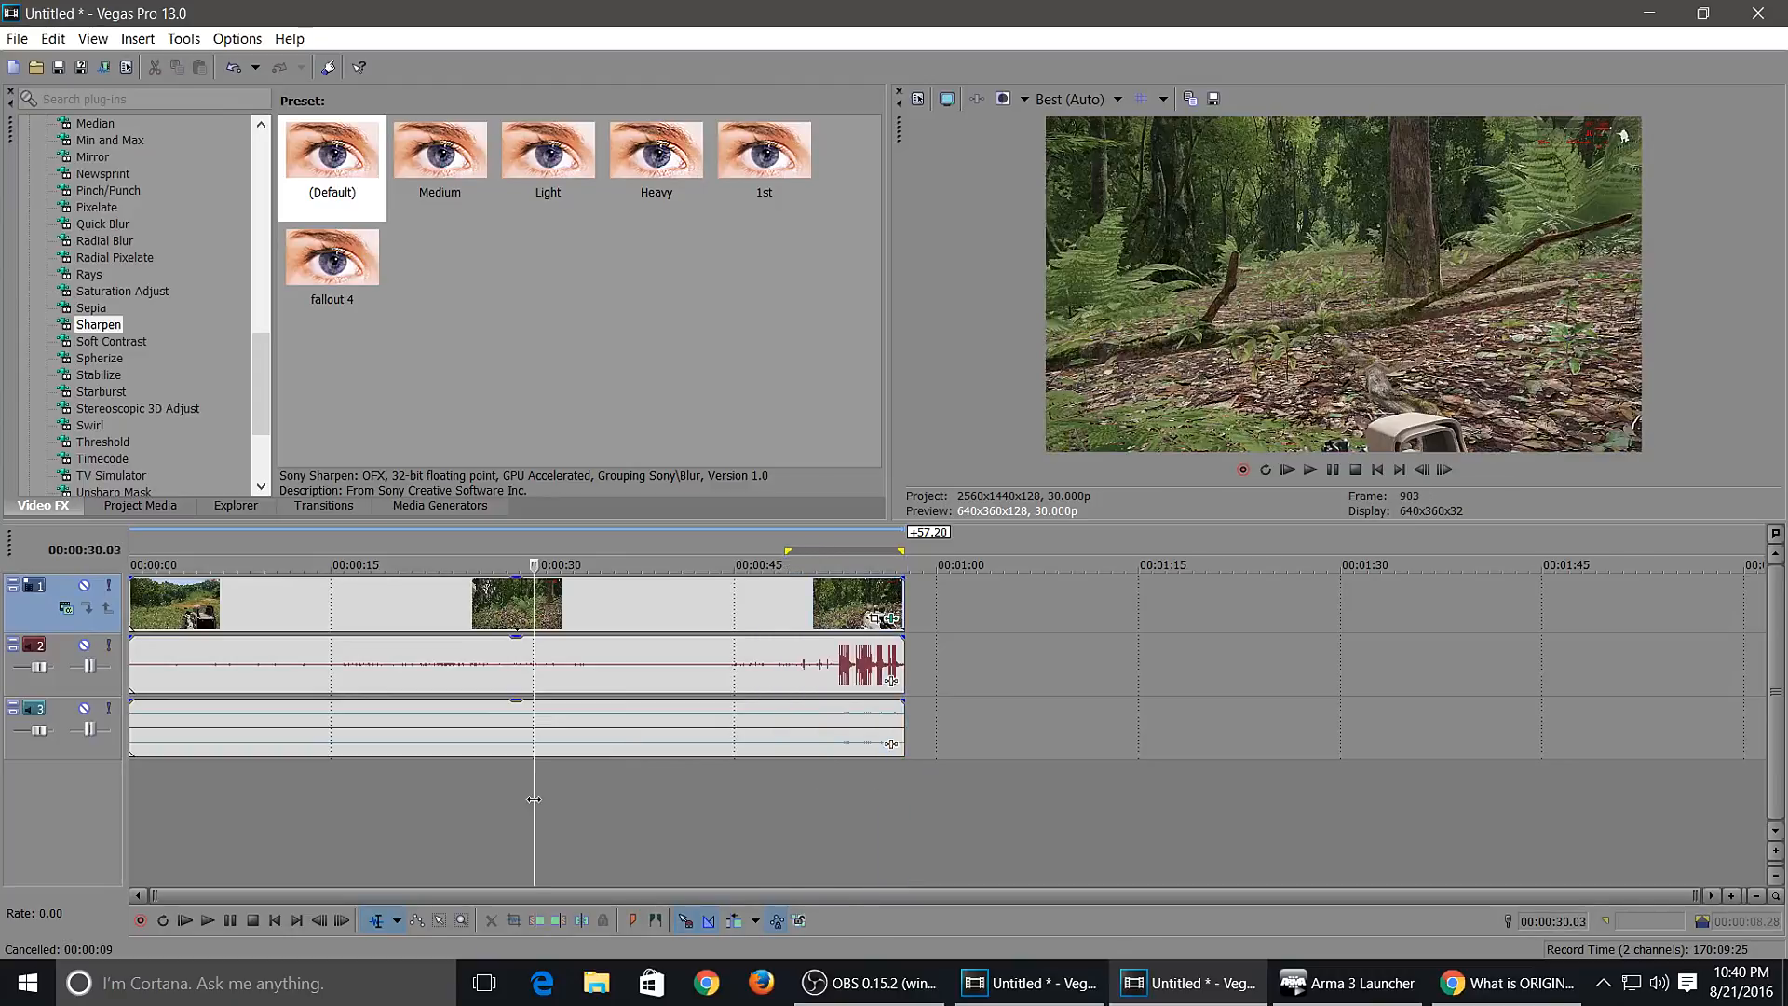
{"action": "left_click", "coordinate": [574, 800]}
{"action": "left_click", "coordinate": [963, 801]}
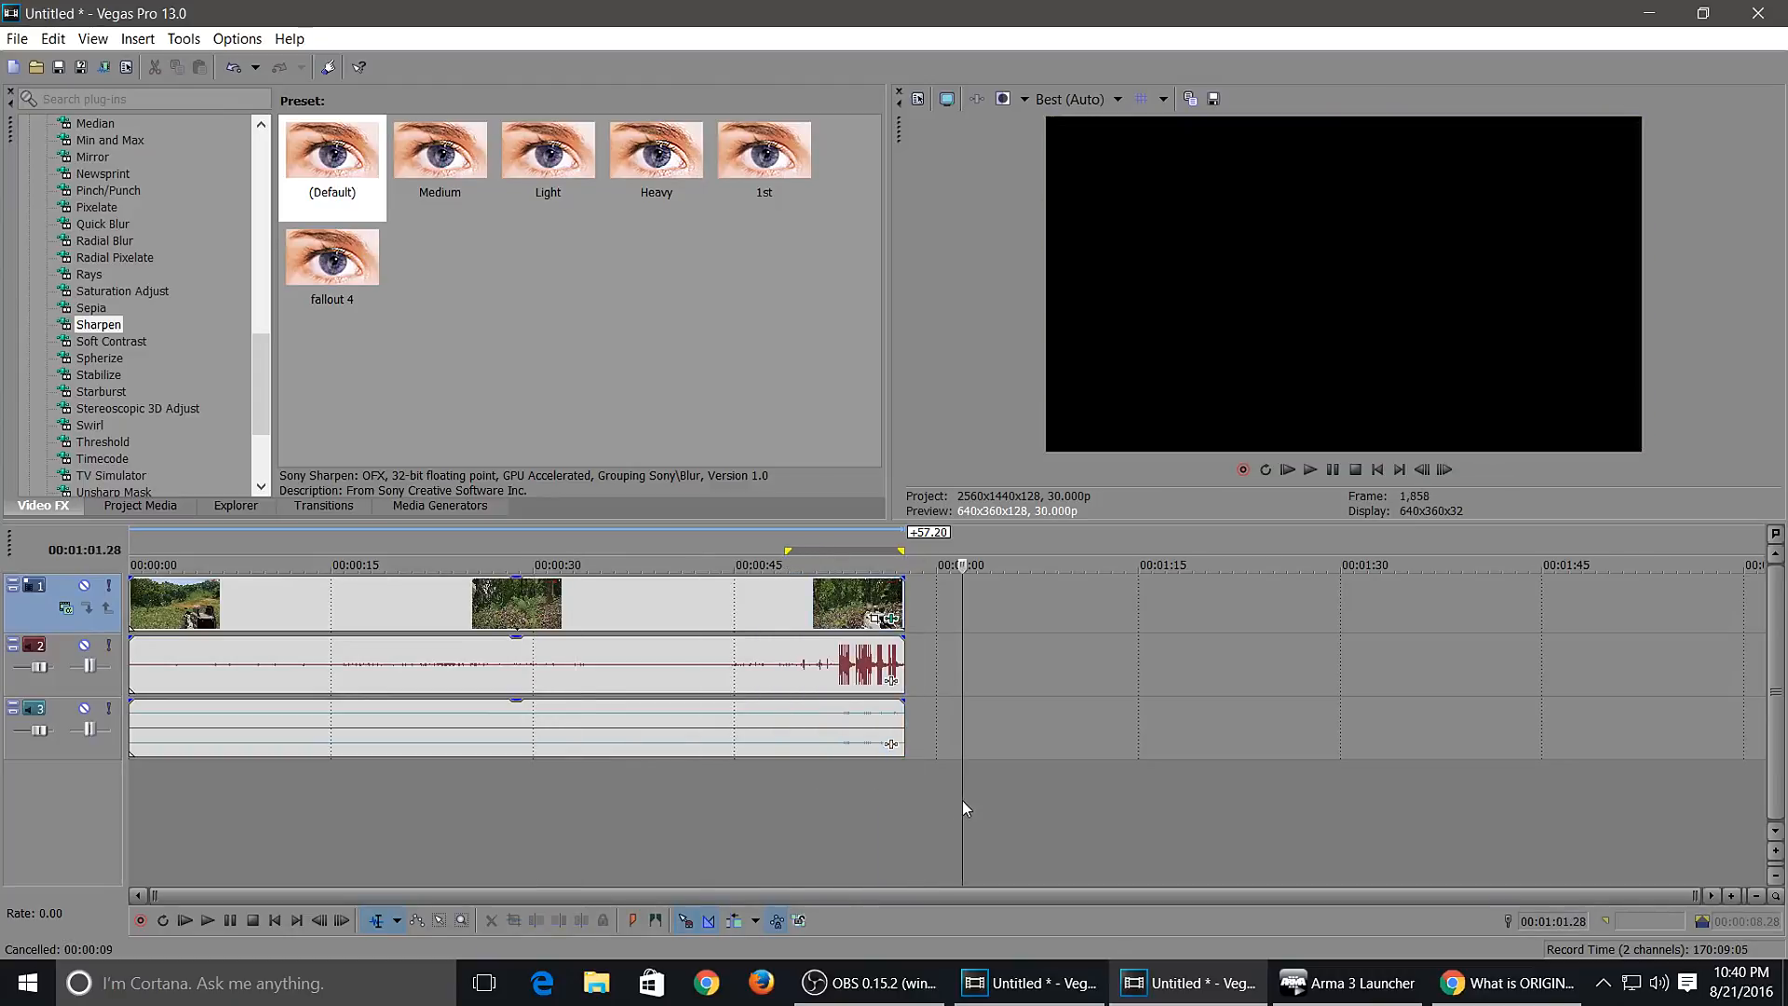
{"action": "left_click", "coordinate": [1003, 800]}
{"action": "left_click", "coordinate": [1100, 799]}
{"action": "left_click", "coordinate": [1166, 799]}
{"action": "left_click", "coordinate": [929, 801]}
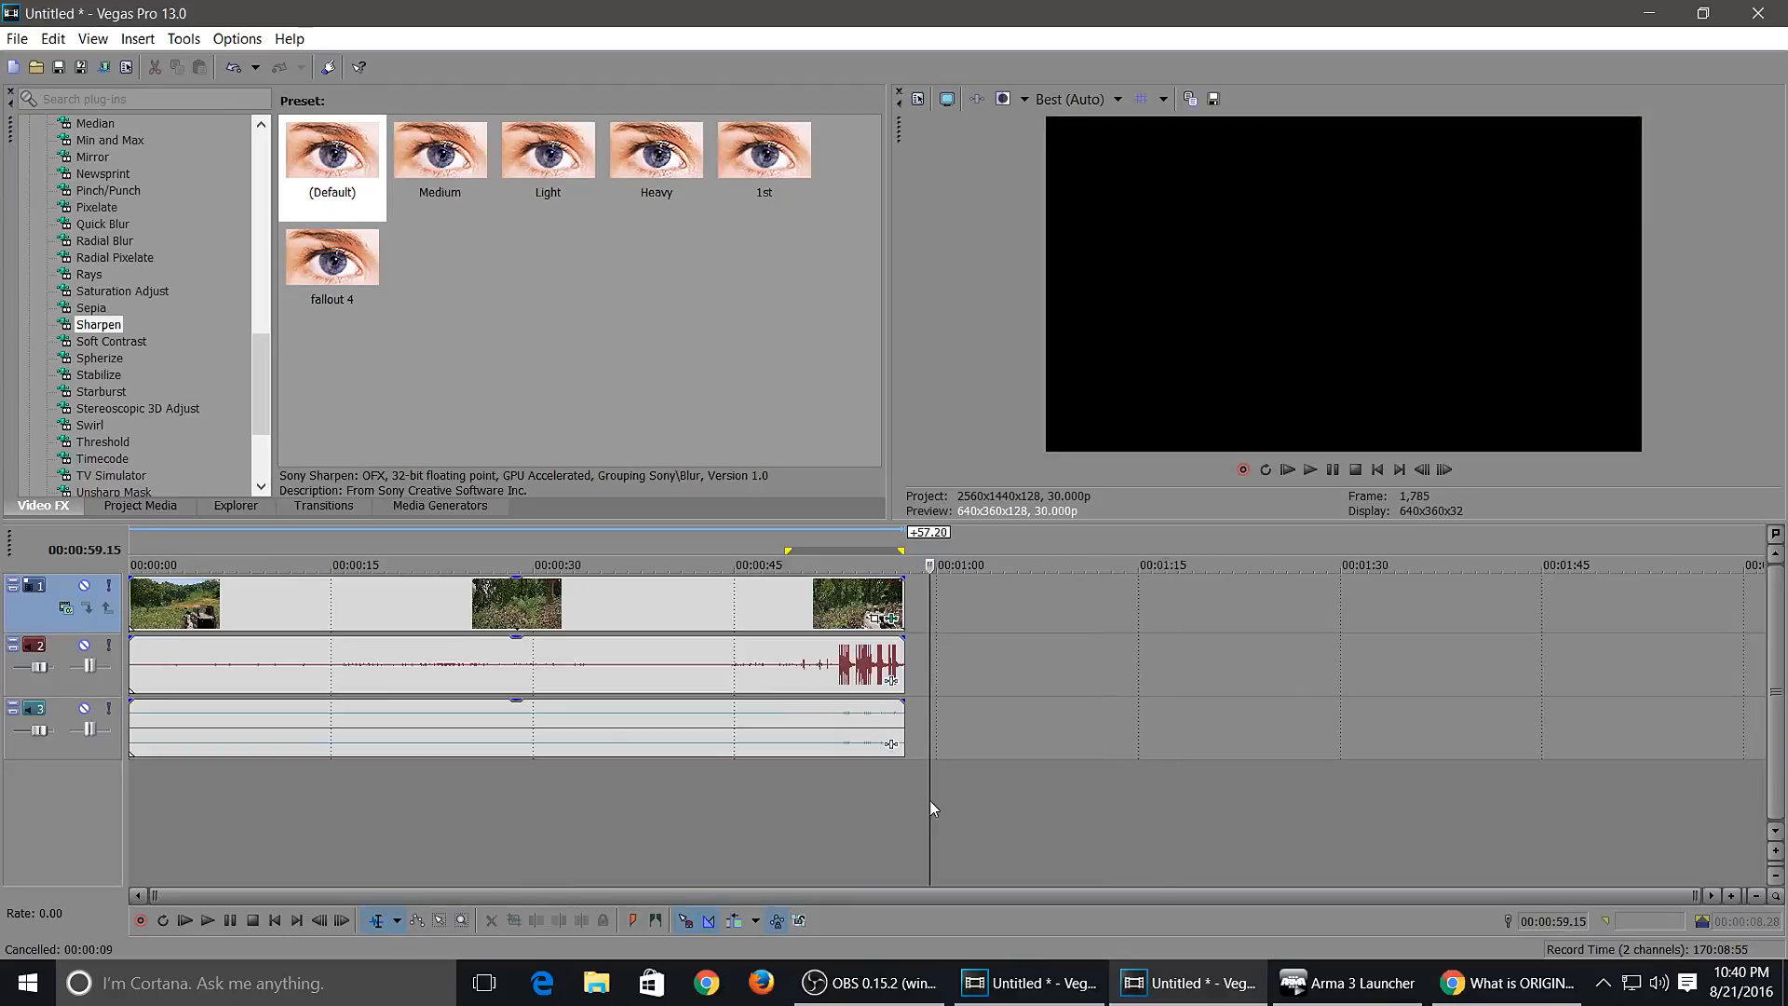
{"action": "left_click", "coordinate": [857, 812]}
{"action": "left_click", "coordinate": [780, 813]}
{"action": "left_click", "coordinate": [718, 816]}
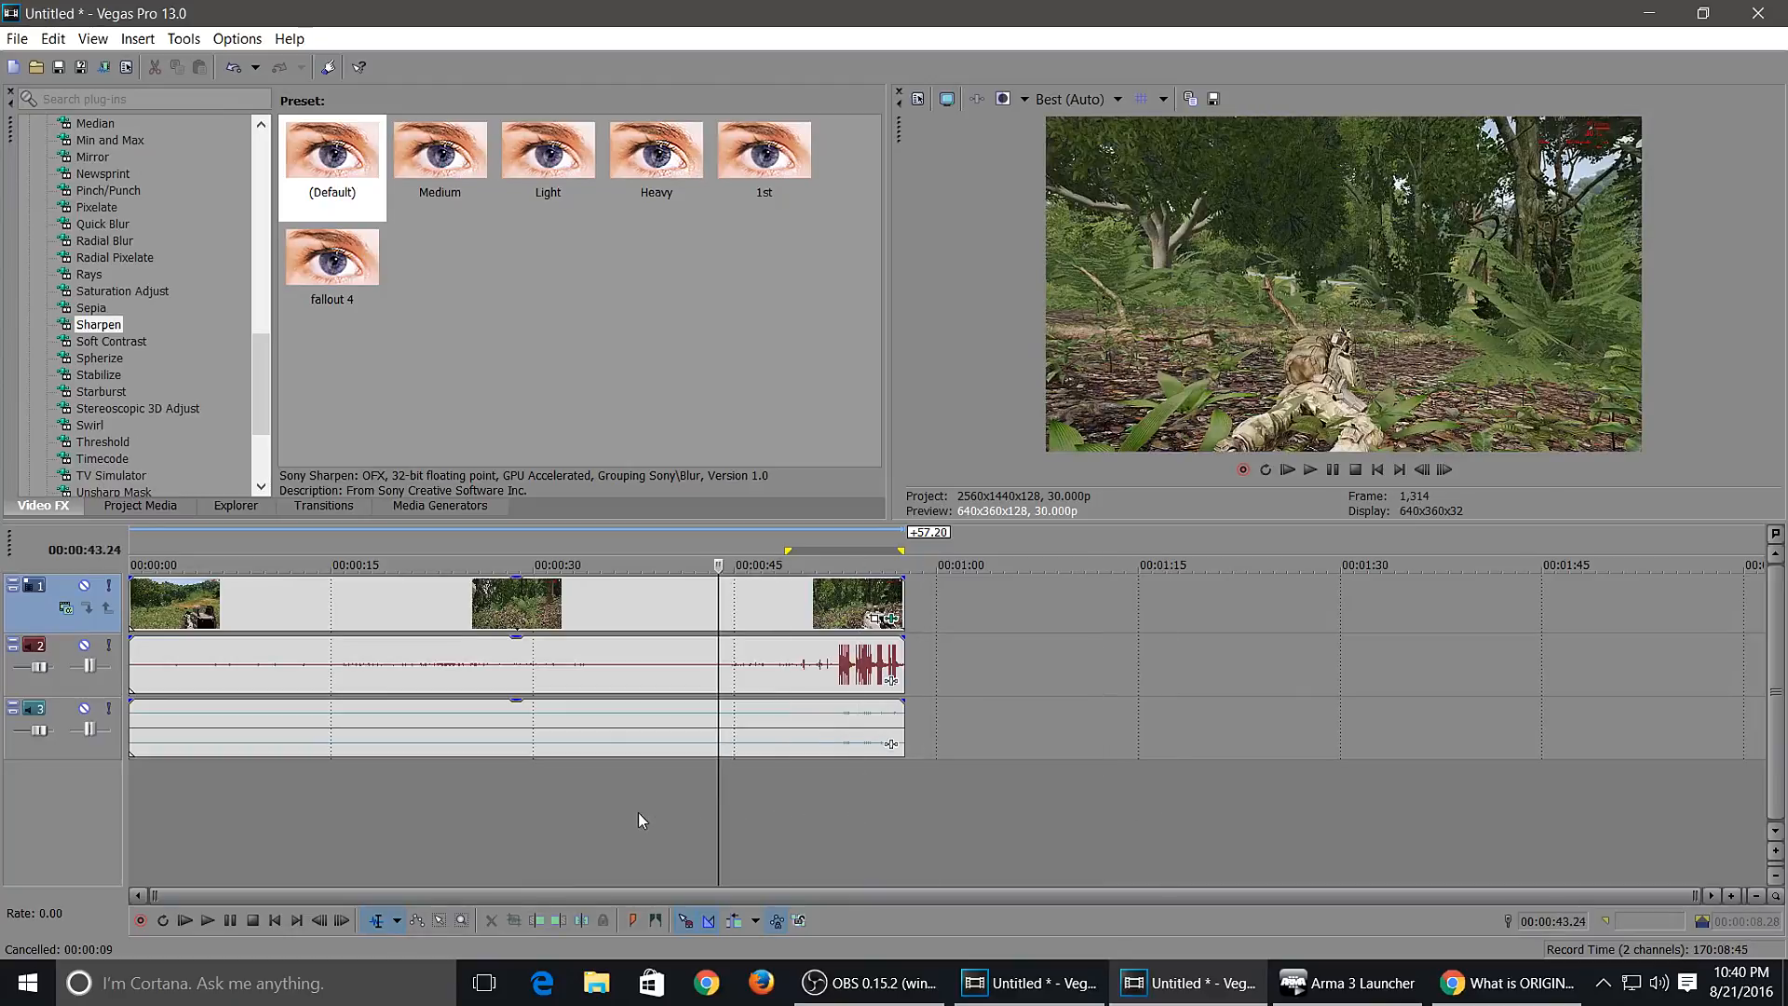